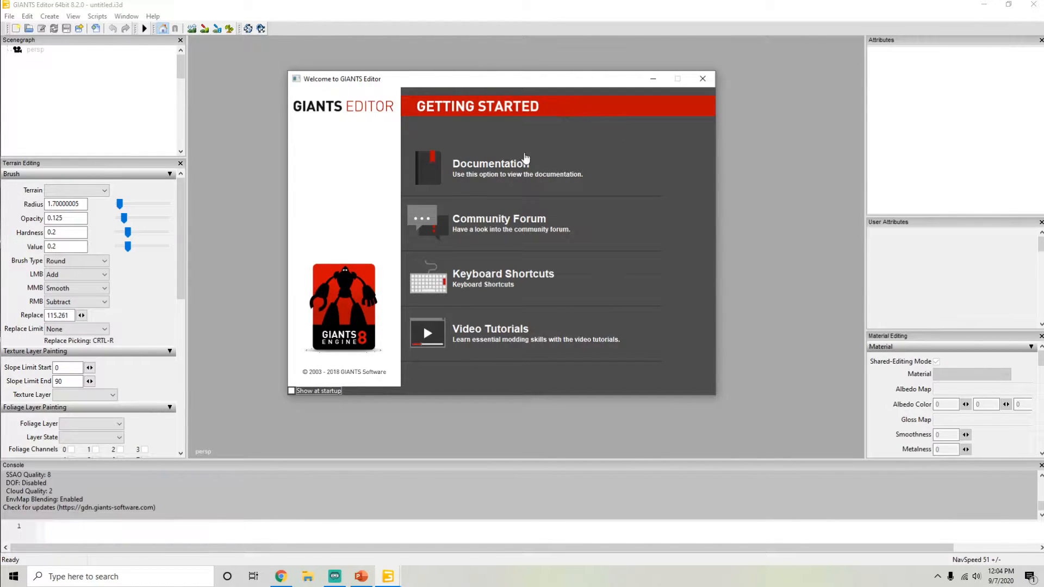
Step: Dismiss the welcome window and widen the viewport by narrowing the Attributes area
left_click(704, 80)
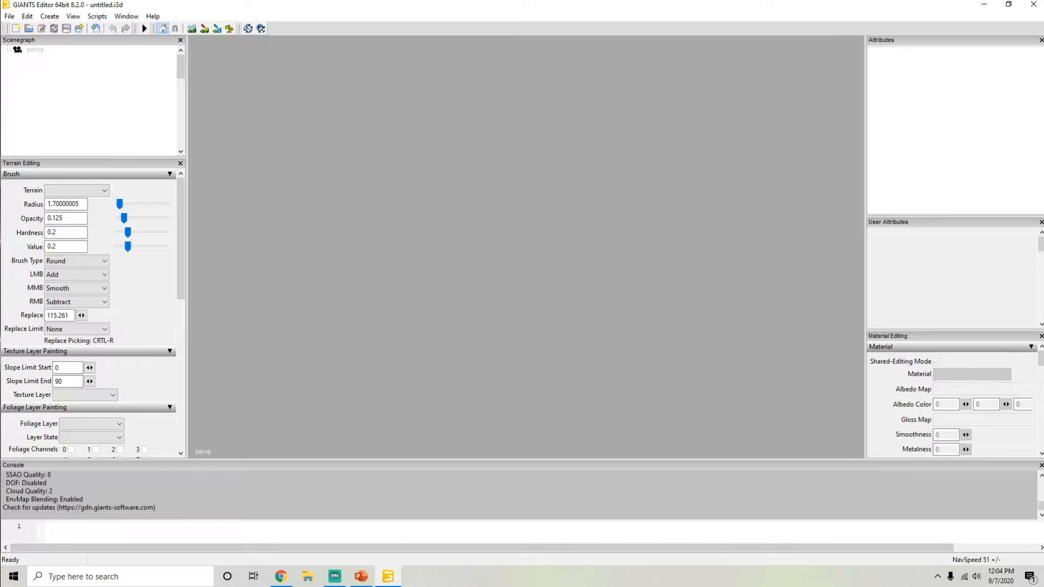
left_click(460, 4)
left_click_drag(865, 261, 906, 261)
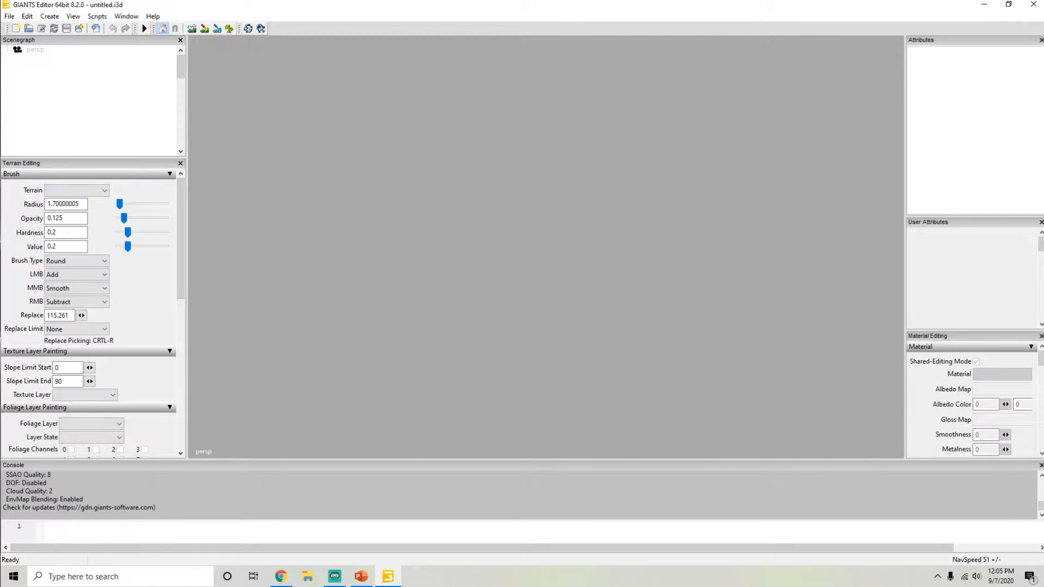
Step: Minimize GIANTS Editor to show the desktop and check the FS19_MercerCounty_BETAV1 archive beside the mercercountyfiles folder
left_click(362, 577)
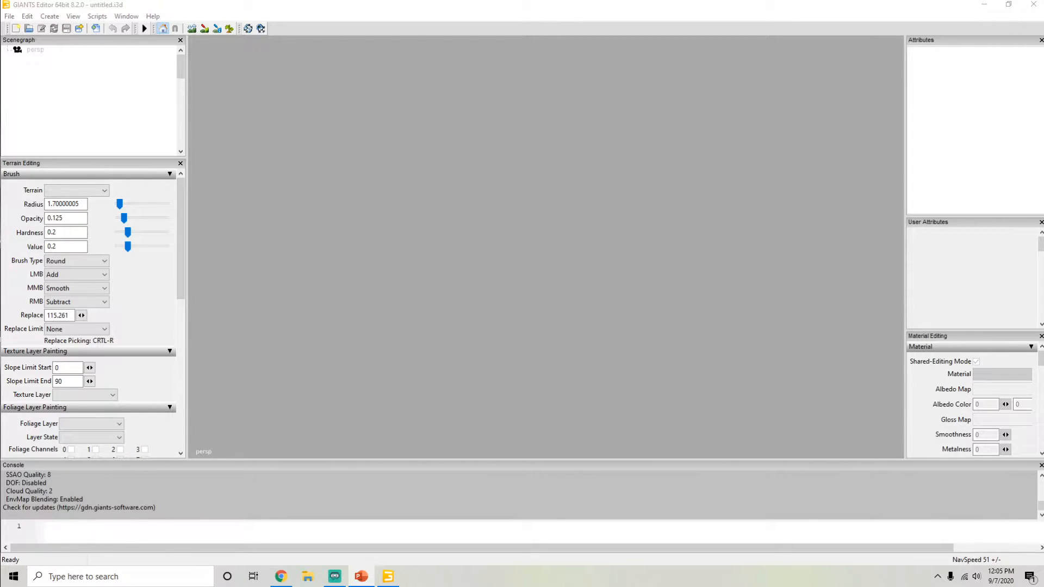
left_click(984, 4)
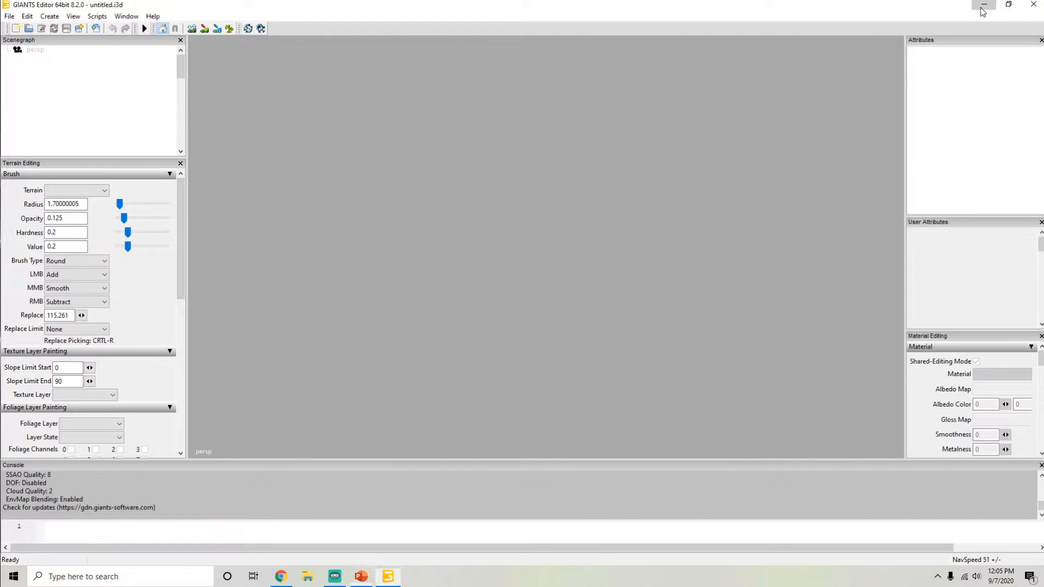
left_click(574, 256)
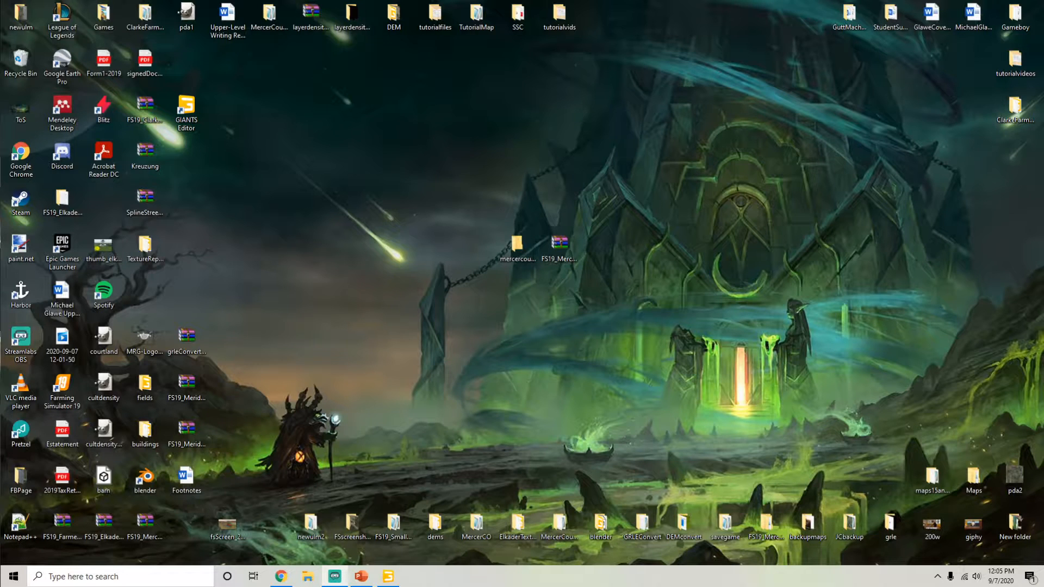
left_click(570, 254)
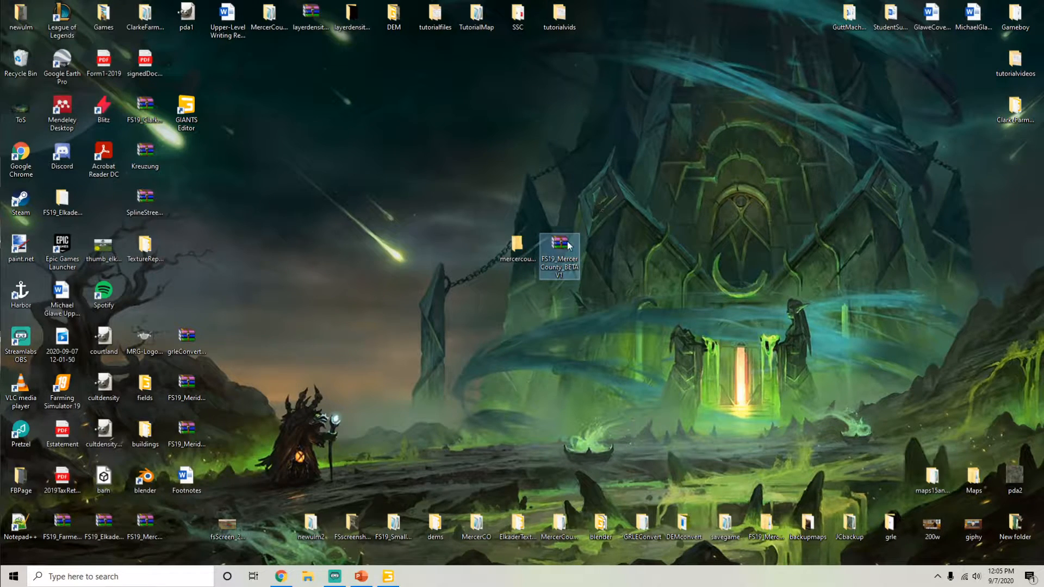
left_click(624, 246)
double_click(560, 248)
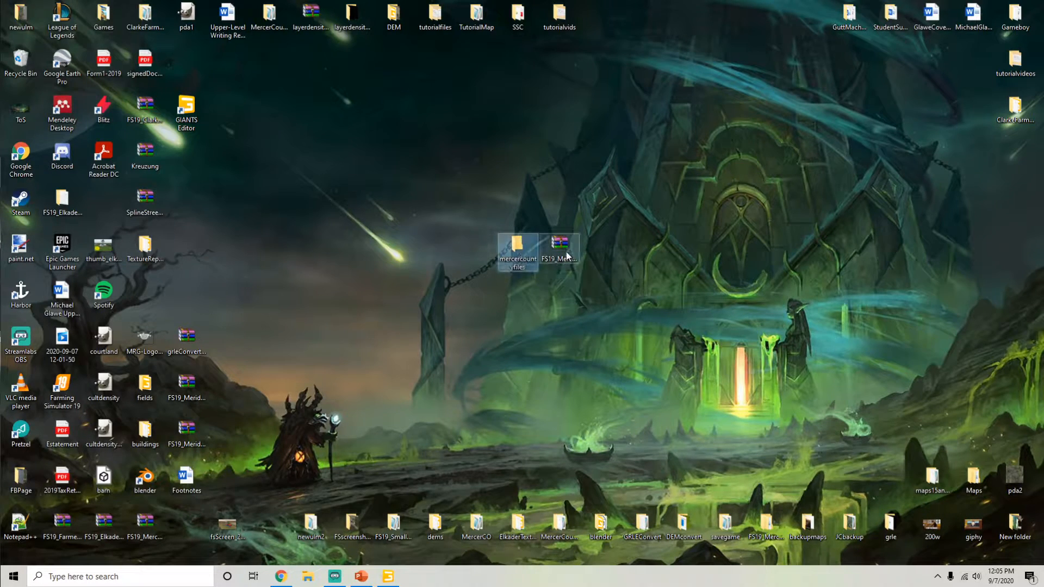
left_click(549, 106)
Step: Place the FS19_MercerCounty_V1_UNZIP archive beside the mercercountyfiles folder and move the FS19_MercerCounty_BETAV1 archive to its former spot
left_click(153, 525)
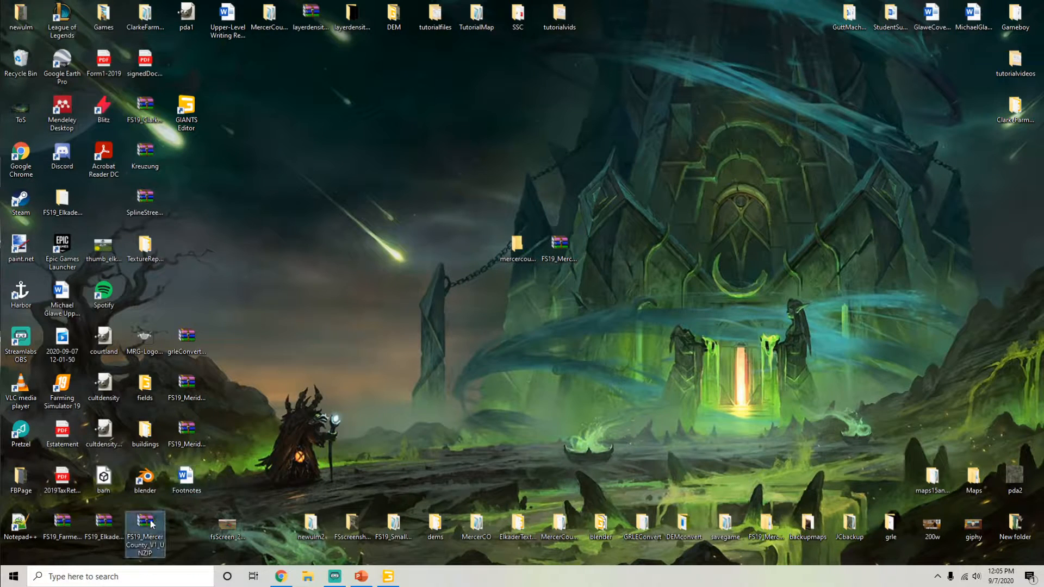
left_click_drag(141, 532, 558, 253)
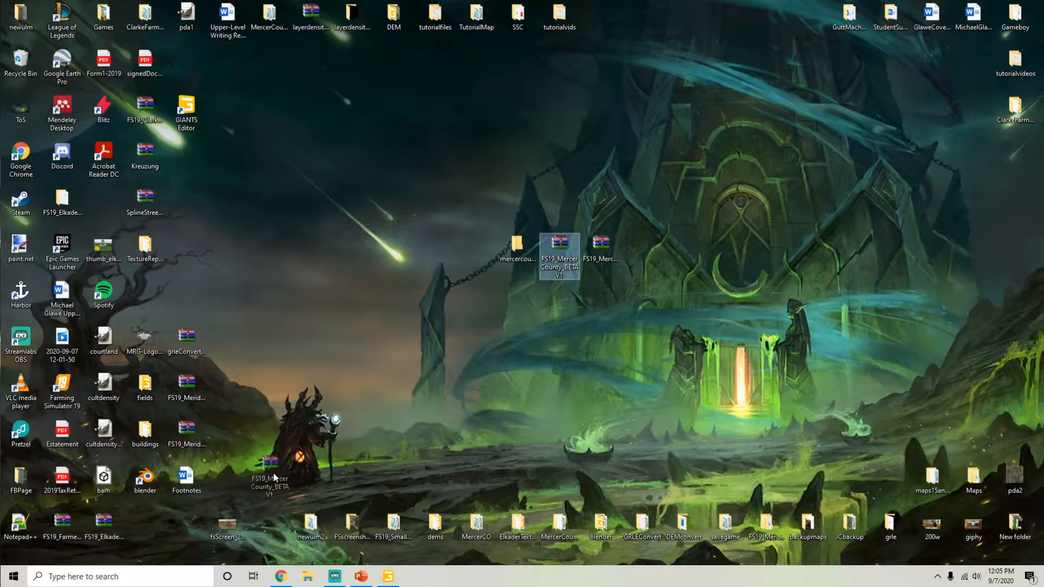
left_click_drag(152, 540, 153, 540)
left_click(614, 250)
left_click_drag(607, 250, 566, 250)
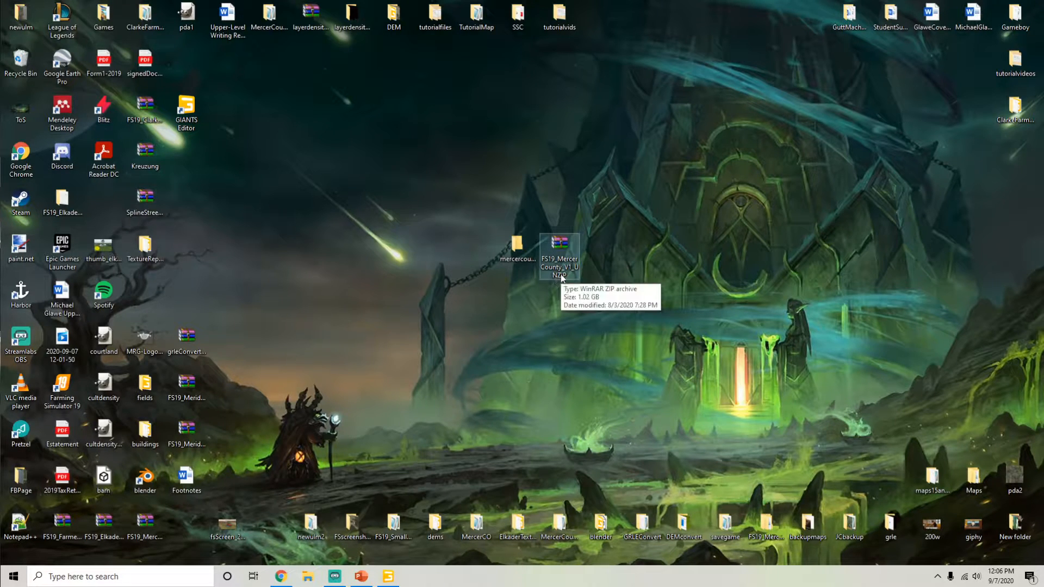
Step: Inspect the contents of the FS19_MercerCounty_V1_UNZIP archive and extract them directly onto the desktop
right_click(570, 245)
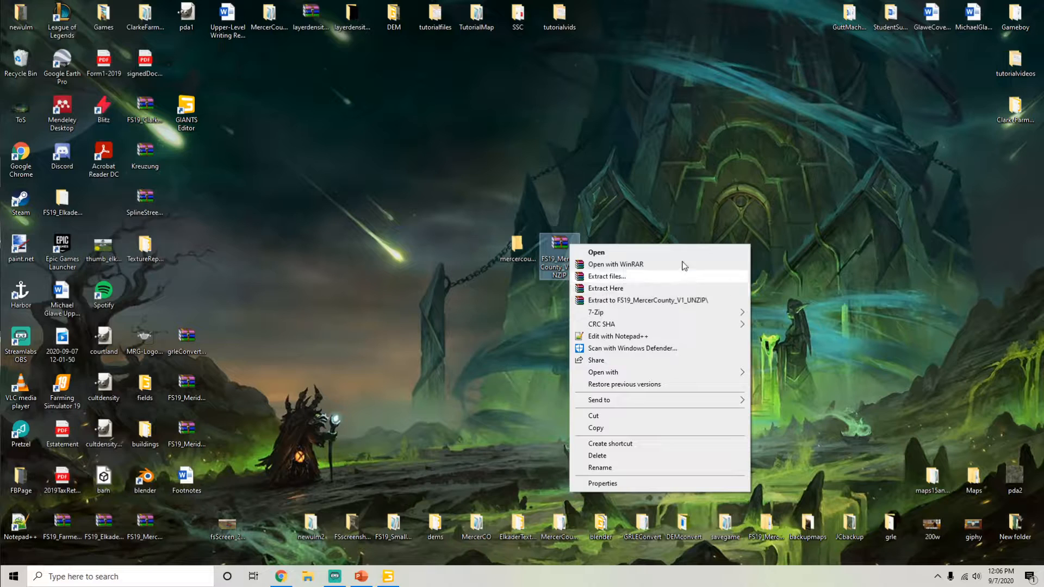
left_click(732, 212)
double_click(559, 251)
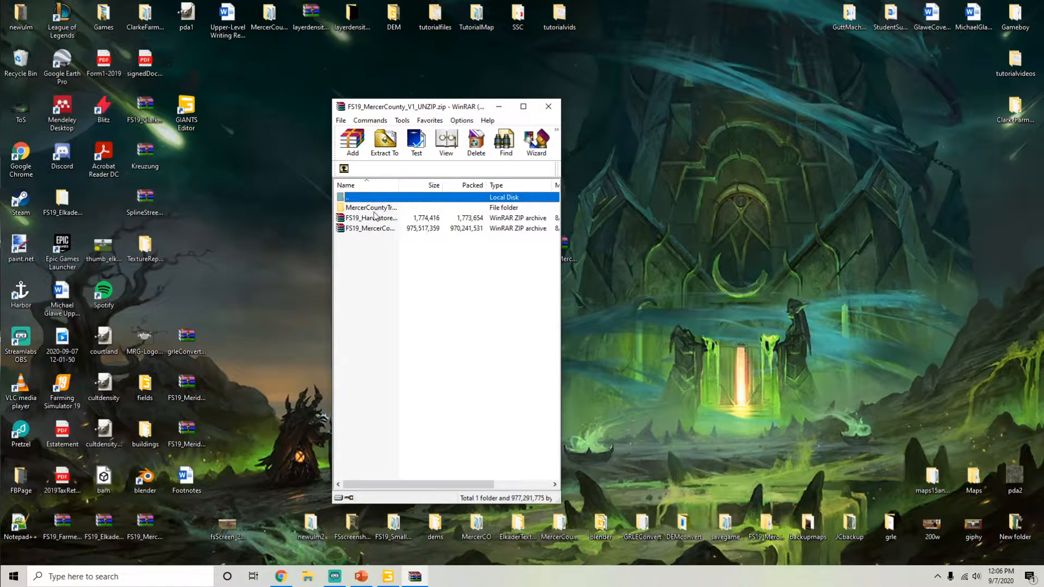
left_click(522, 309)
left_click(555, 109)
right_click(560, 245)
left_click(595, 287)
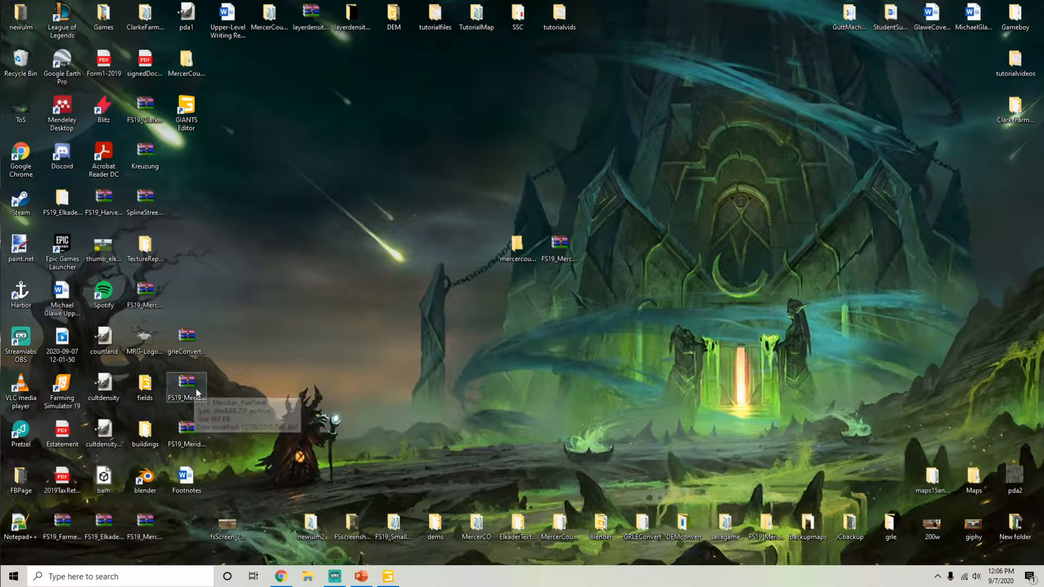
Step: Gather the extracted FS19_MercerCounty_V1 archive, MercerCountyTriggerPictures folder and Harvestore archive together above the mercercountyfiles folder
left_click(153, 305)
left_click_drag(153, 299, 568, 159)
left_click_drag(189, 68, 479, 161)
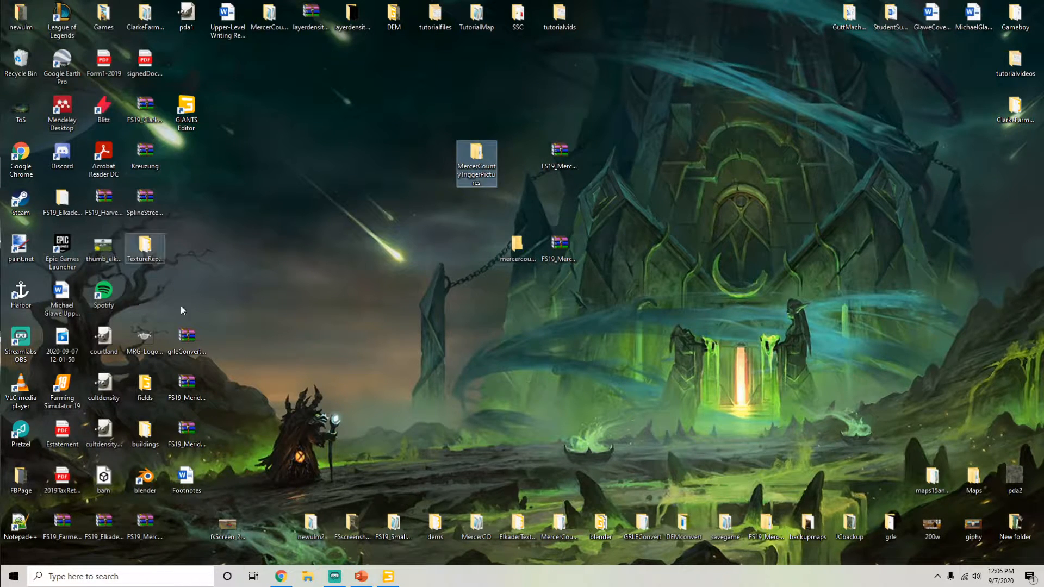
left_click(144, 519)
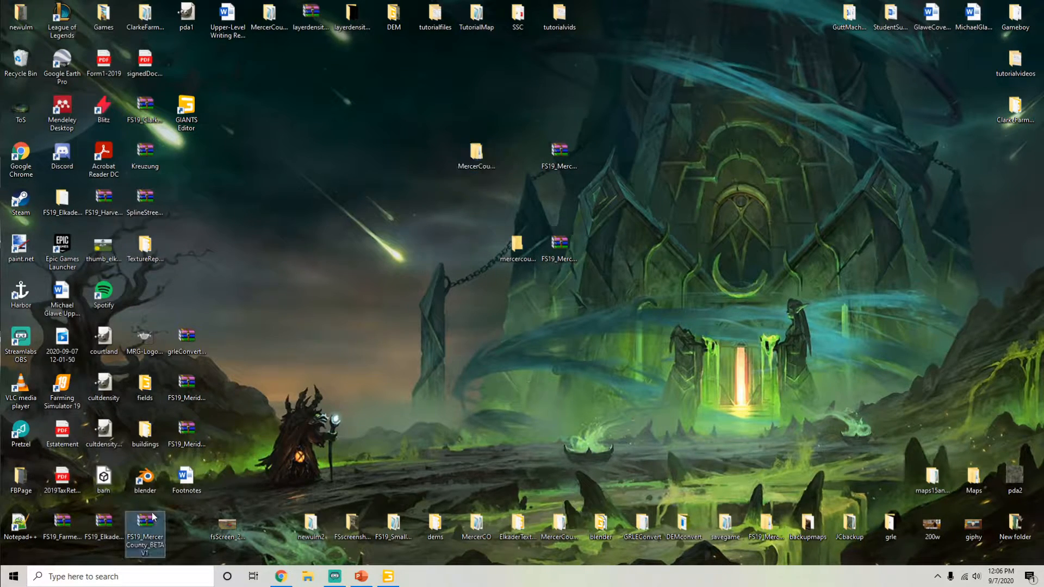
left_click(191, 440)
left_click(111, 201)
left_click_drag(114, 199, 533, 164)
Step: Delete the extracted Harvestore archive and the MercerCountyTriggerPictures folder by moving them to the Recycle Bin
left_click_drag(442, 163, 20, 63)
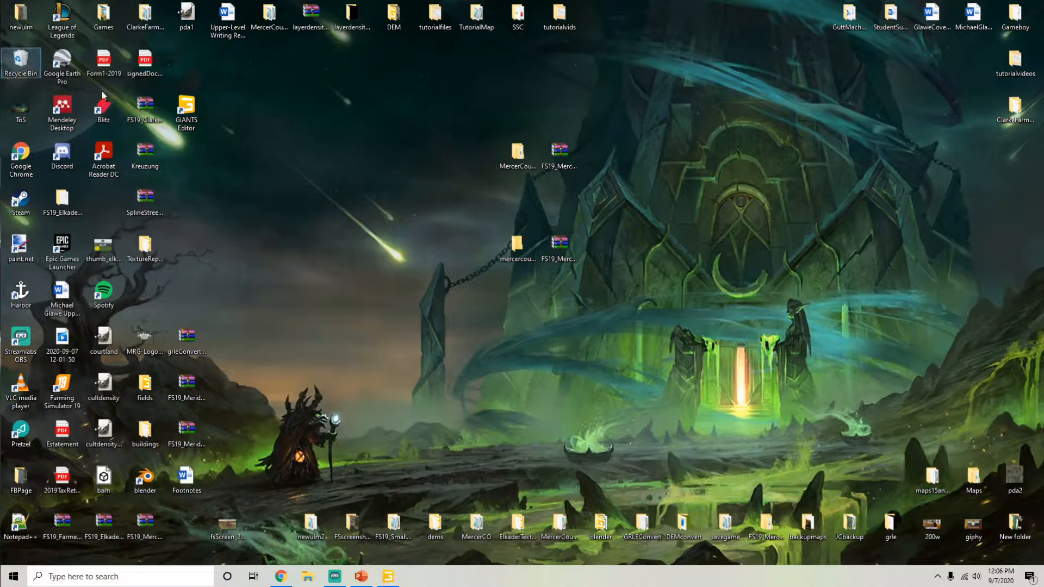
left_click(511, 155)
left_click_drag(523, 160, 33, 68)
Step: Place the FS19_MercerCounty_V1 archive next to the mercercountyfiles folder and move the UNZIP archive beside the other stored map archives
left_click(564, 153)
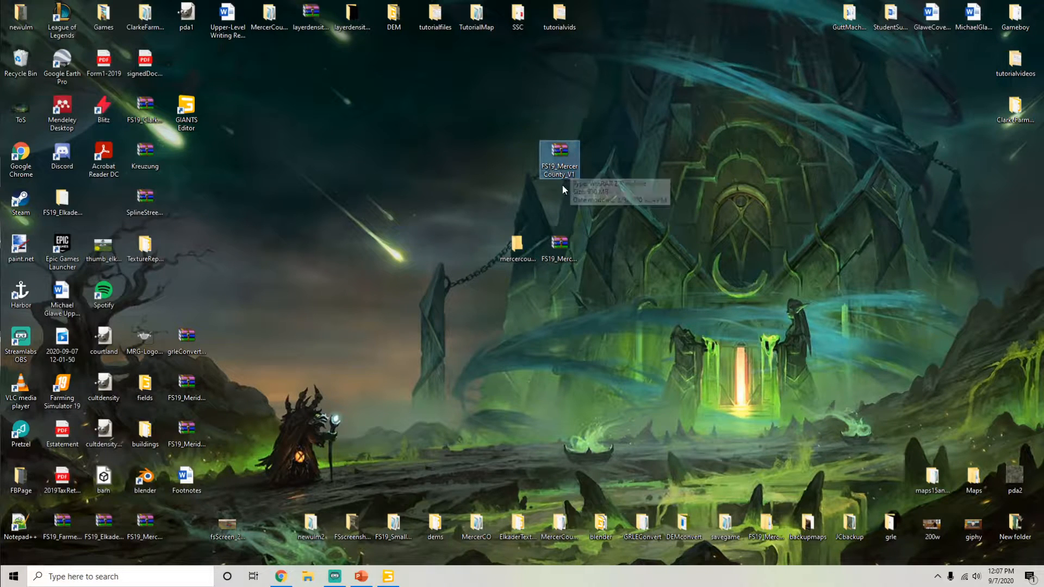
left_click_drag(565, 157, 456, 235)
left_click_drag(560, 248, 196, 523)
left_click(435, 247)
left_click_drag(440, 249, 481, 249)
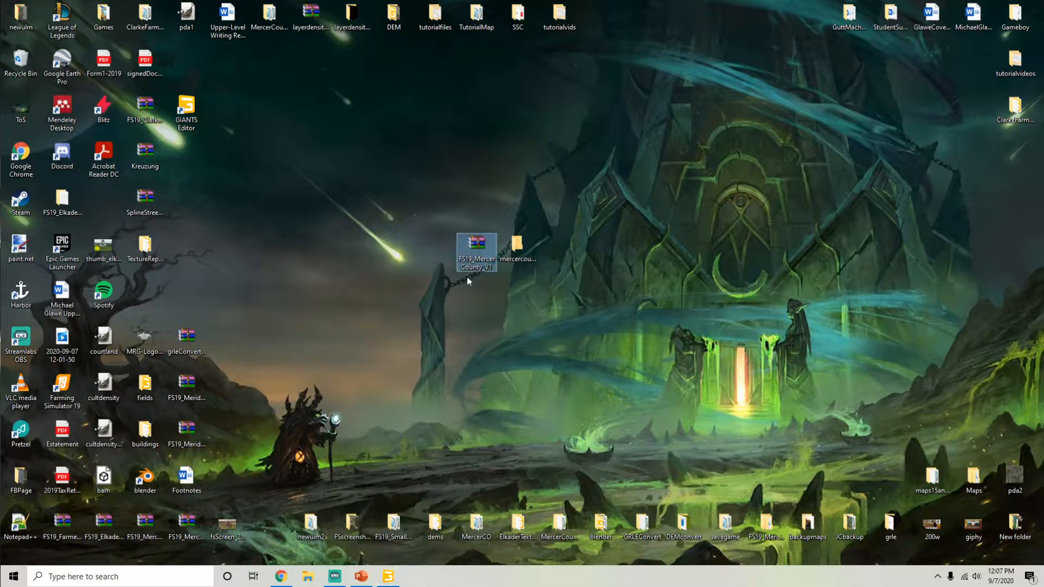
Step: Restart GIANTS Editor, finding it with the search term "giant"
left_click(388, 581)
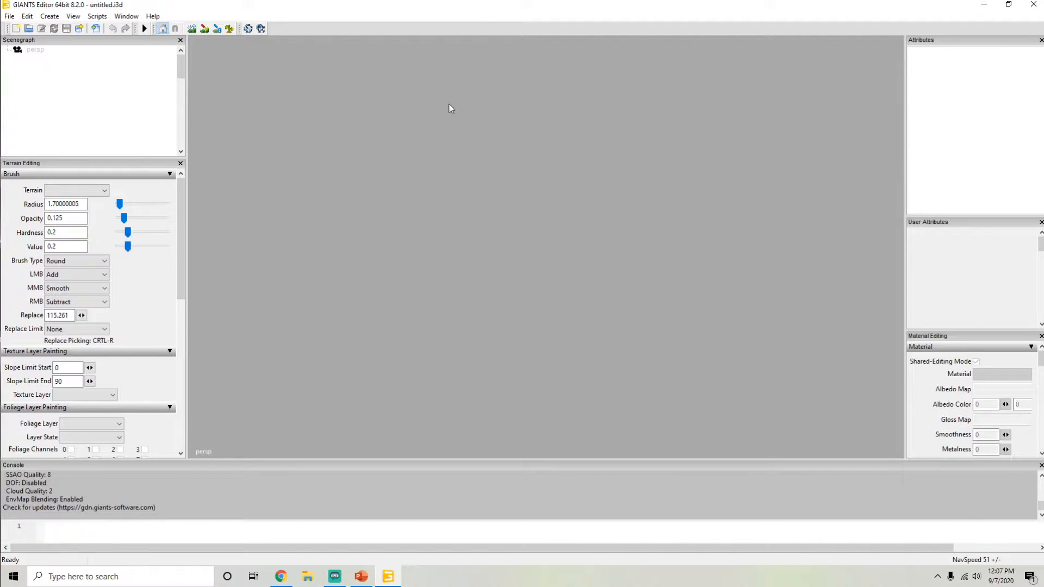
left_click(10, 17)
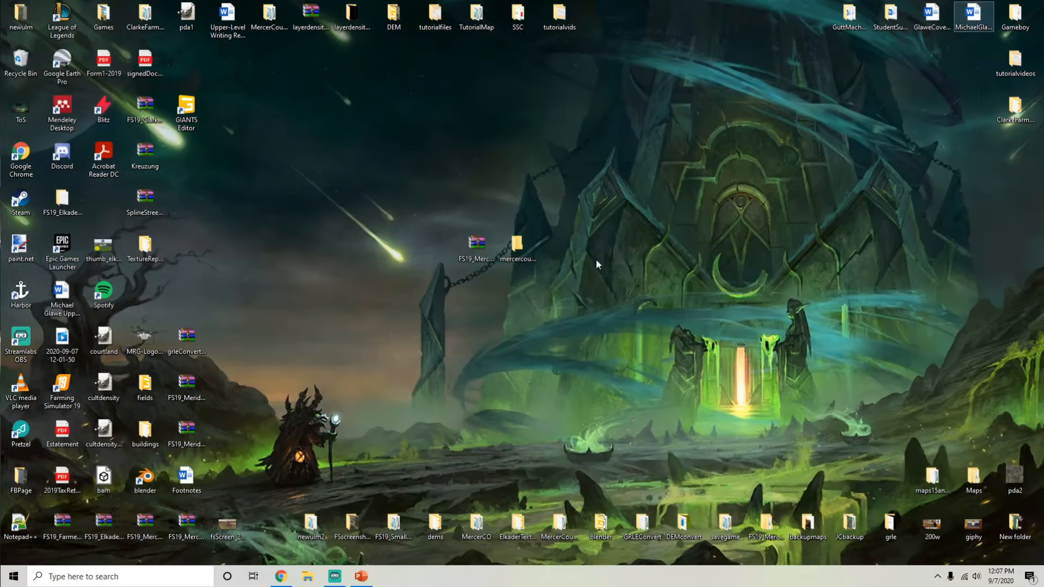
left_click(60, 576)
type("giant")
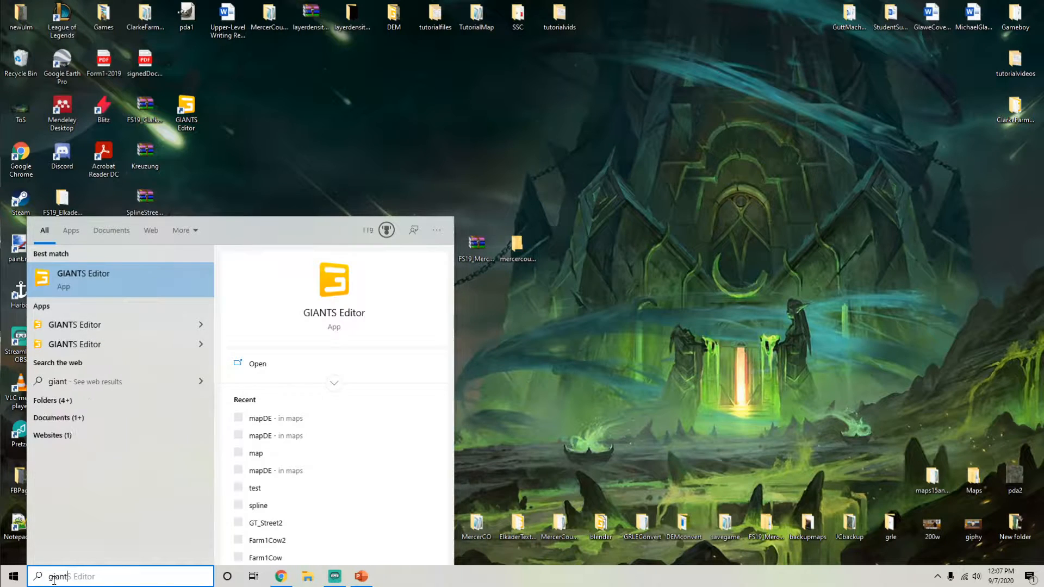
left_click(113, 282)
left_click(479, 266)
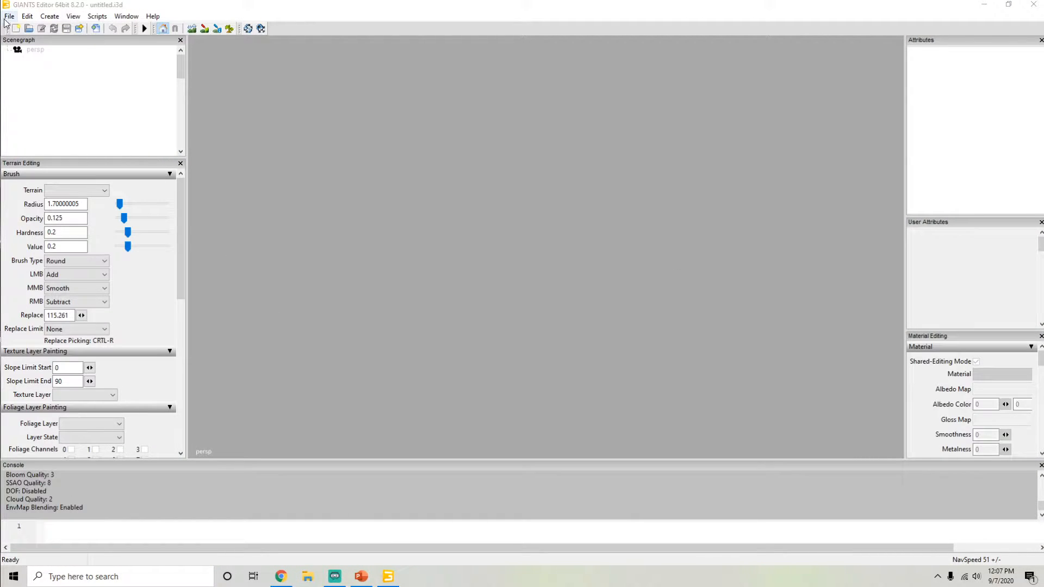
Step: Open the FS19_MercerCounty_V1 zip archive from the Desktop as a mod
left_click(7, 17)
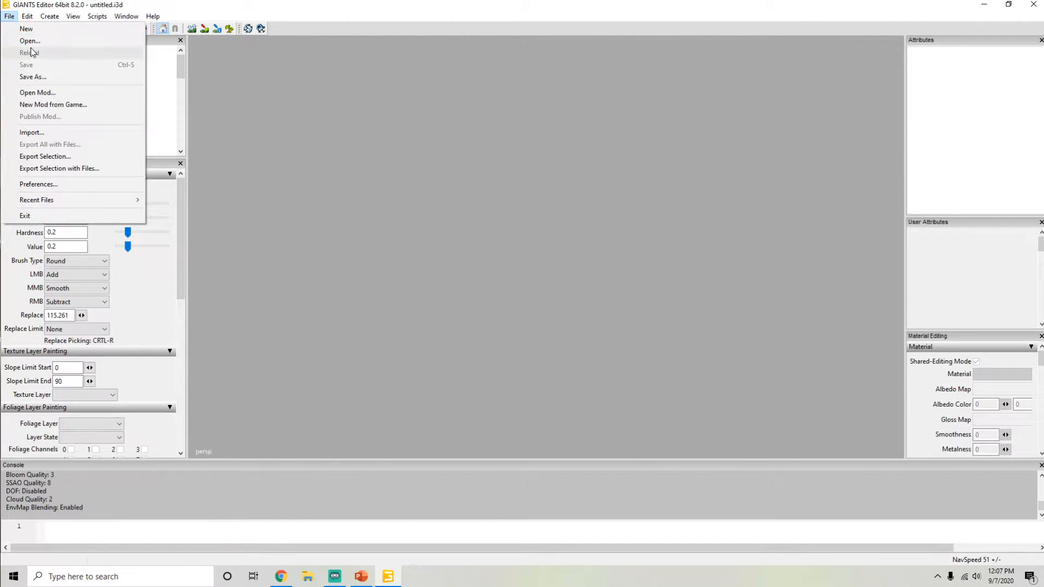
left_click(34, 93)
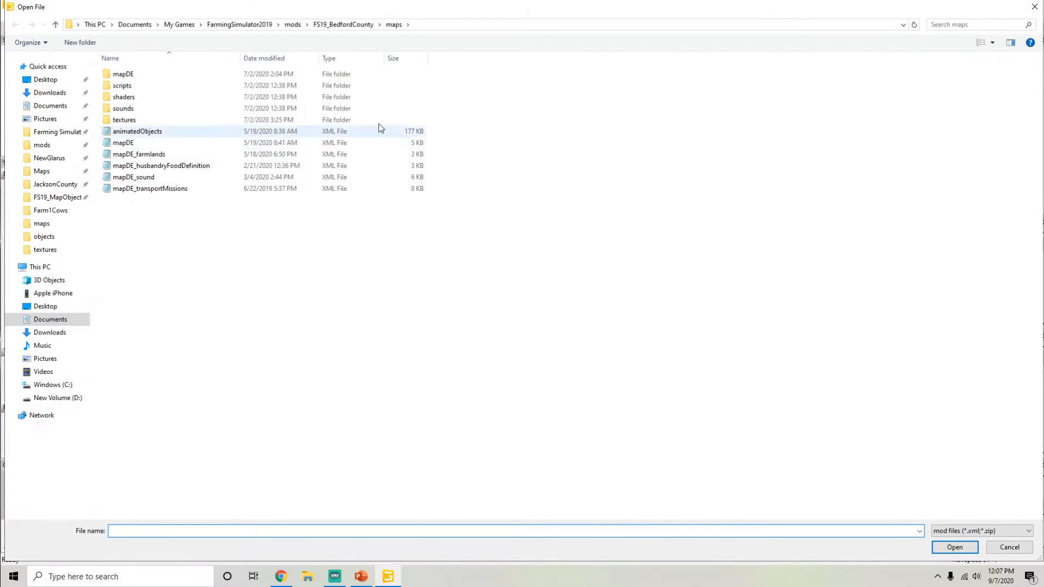
left_click(343, 24)
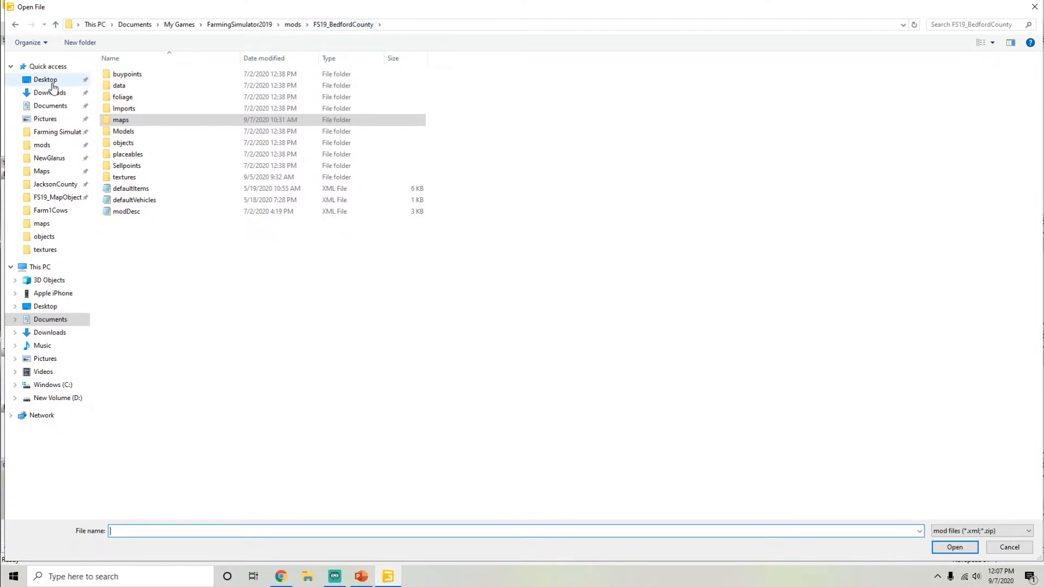
left_click(51, 80)
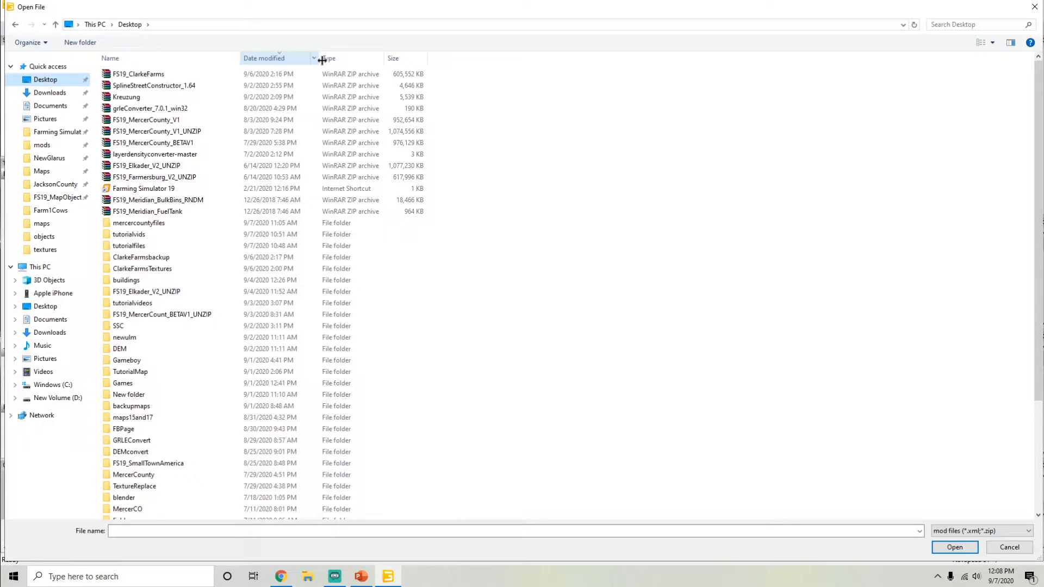
left_click(179, 122)
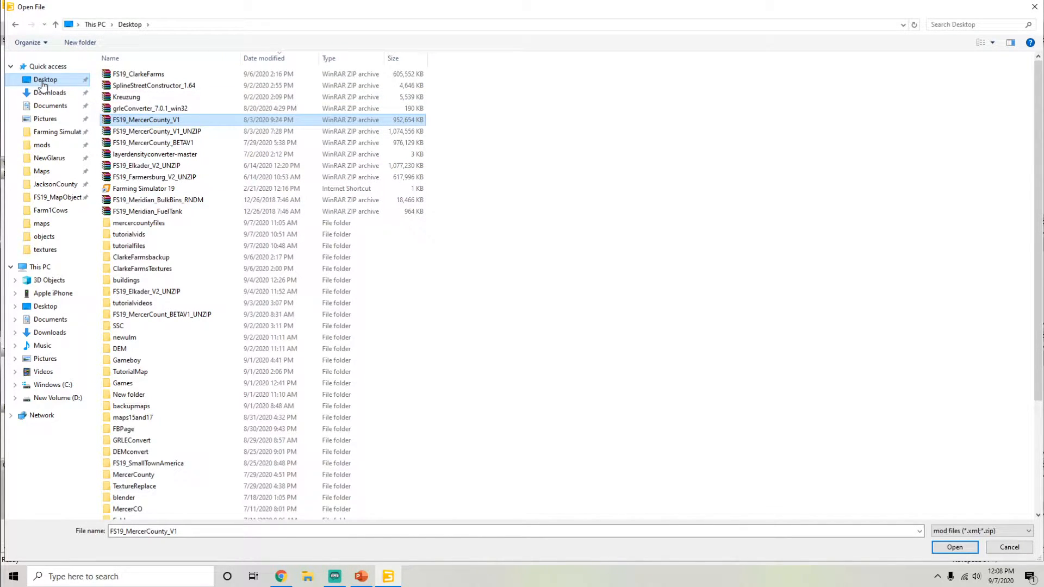
double_click(163, 123)
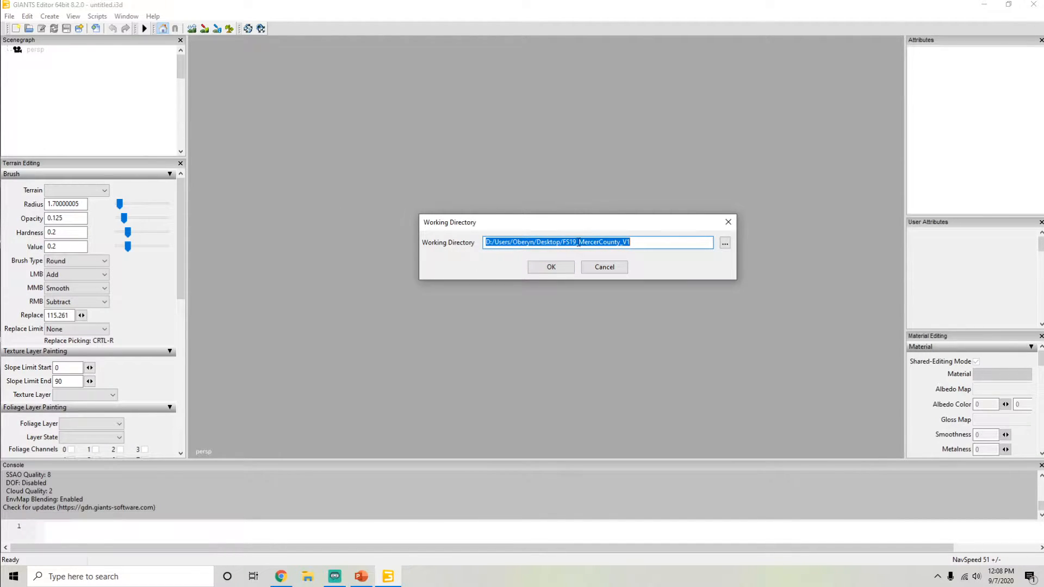
Step: Accept the proposed FS19_MercerCounty_V1 folder on the Desktop as the mod's working directory
left_click(546, 244)
left_click(648, 244)
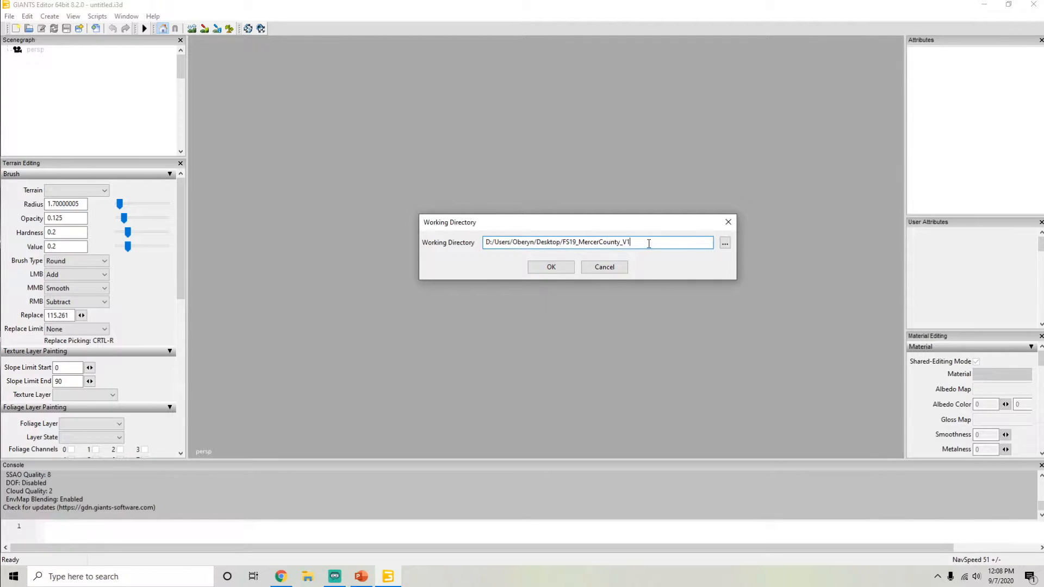
left_click(553, 270)
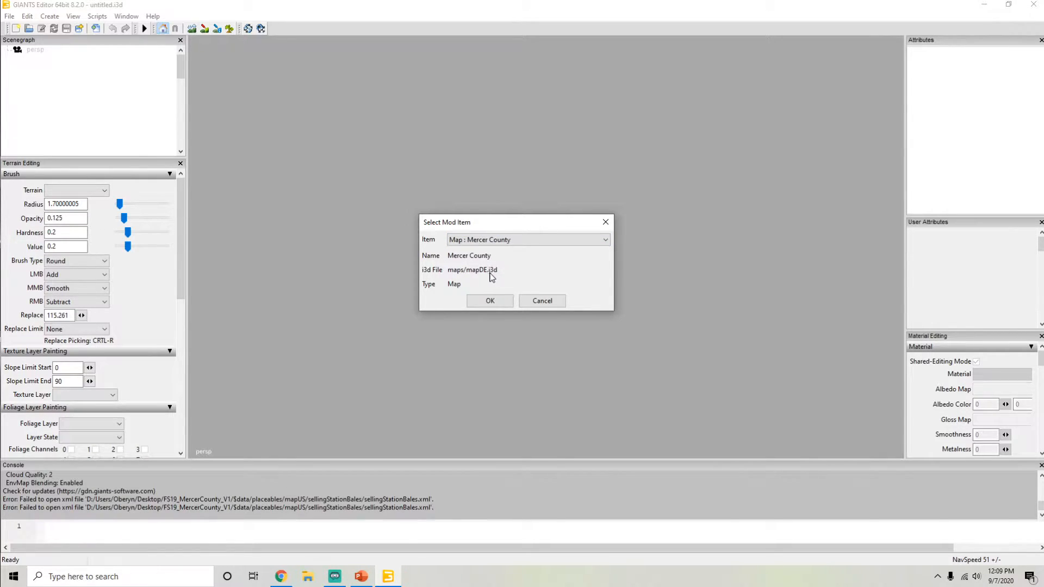
Step: Review the selectable items in the mod, keeping Map : Mercer County as the choice
left_click(501, 243)
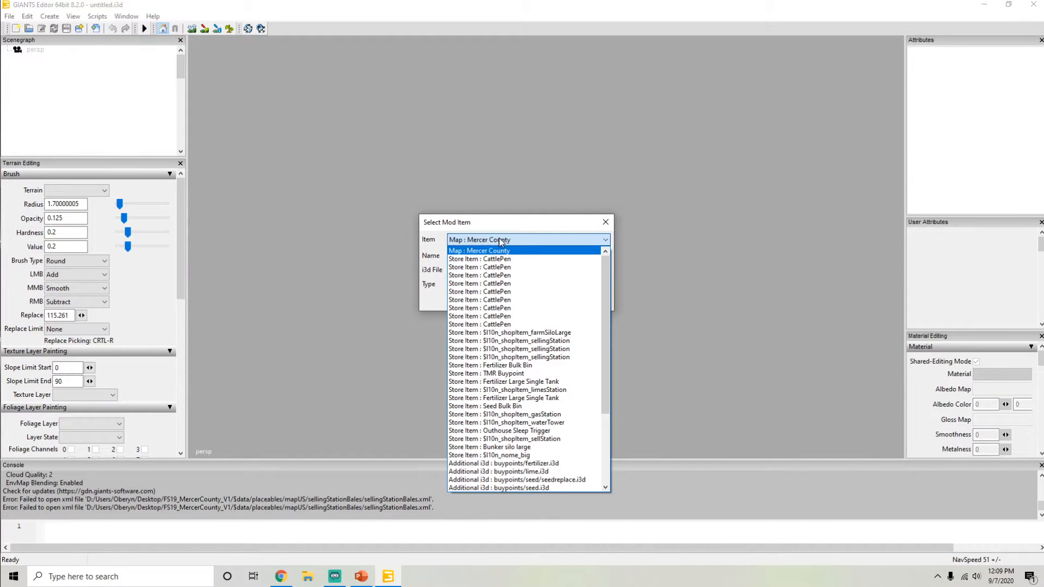
left_click(501, 243)
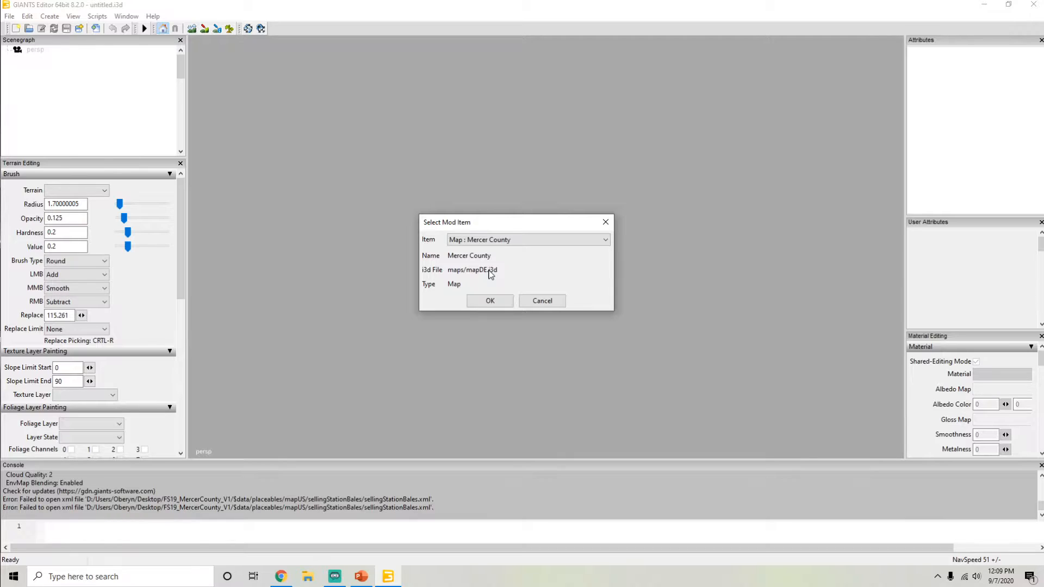
left_click(496, 243)
scroll(527, 430, "down", 4)
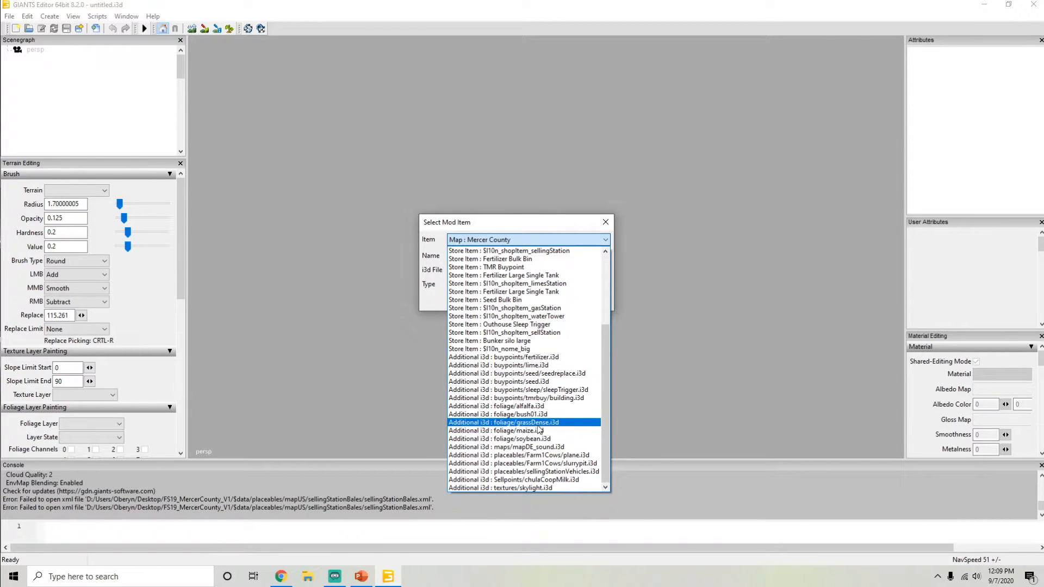
scroll(535, 430, "up", 4)
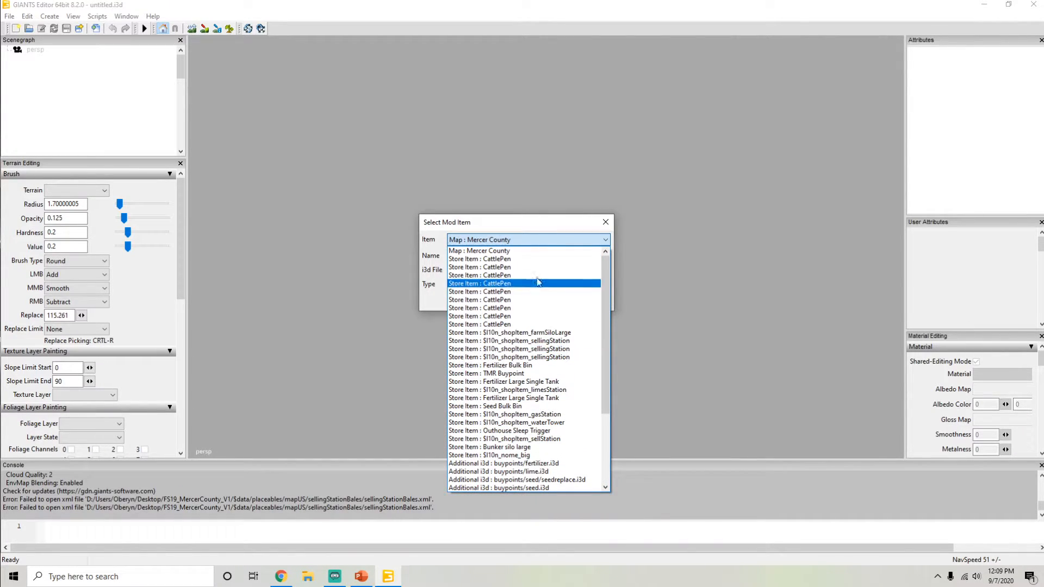
left_click(431, 258)
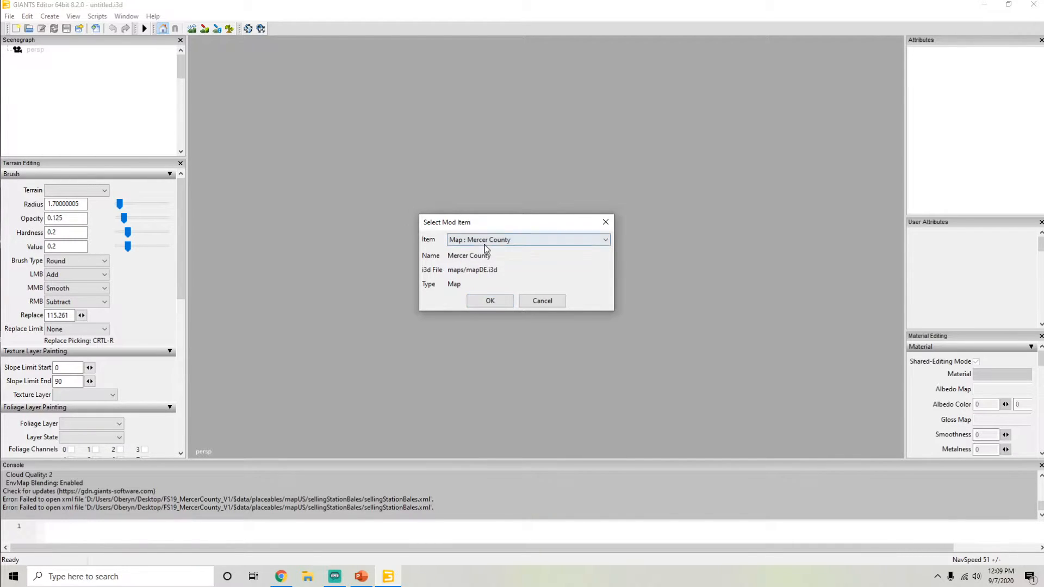
Step: Load the Mercer County map item into the editor
left_click(488, 302)
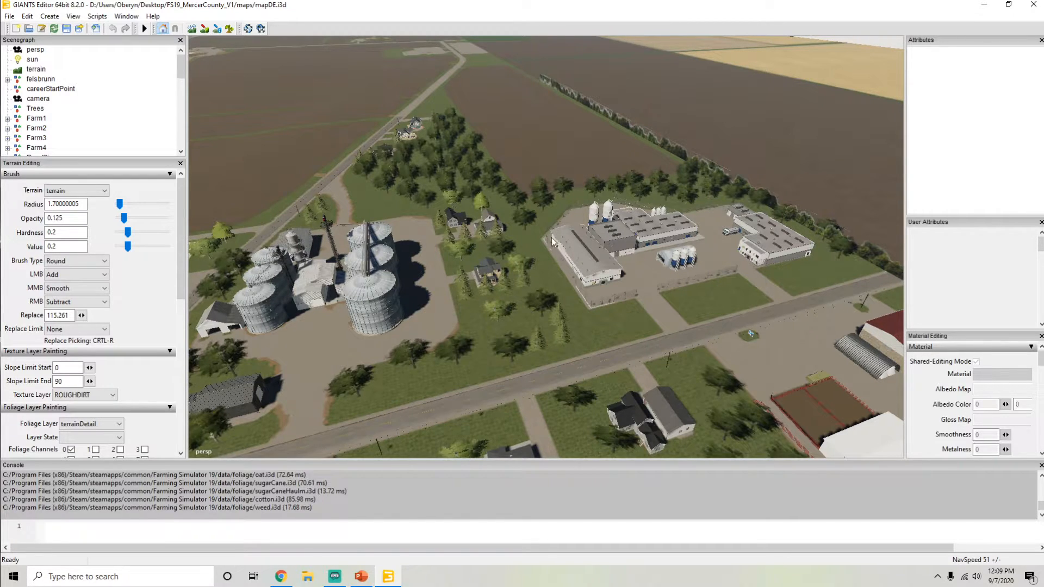
key("alt+Tab")
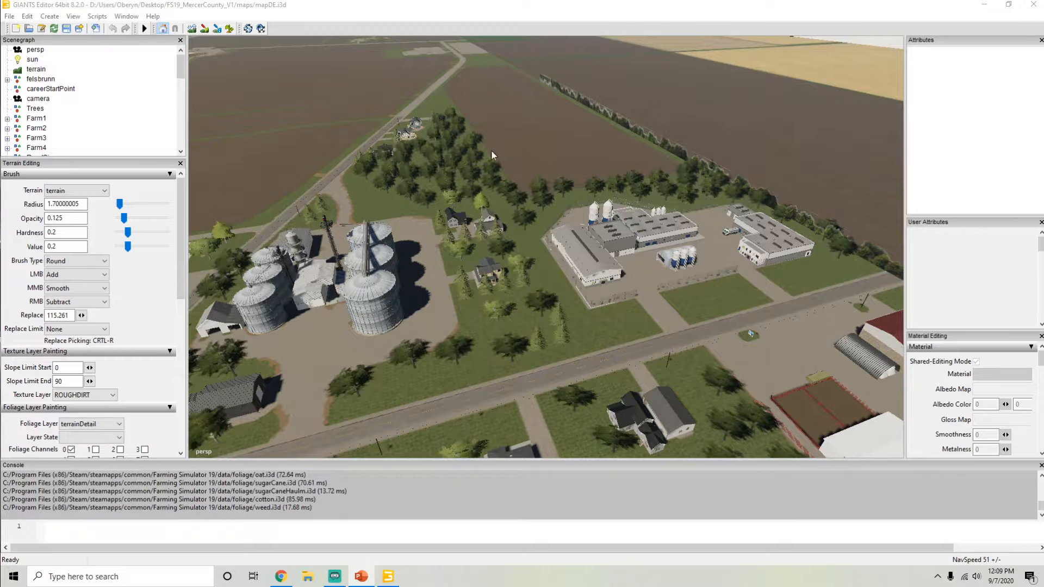
Step: Enlarge the 3D view by narrowing the panels on both sides of it and closing the Console
left_click(905, 180)
left_click_drag(905, 175, 932, 171)
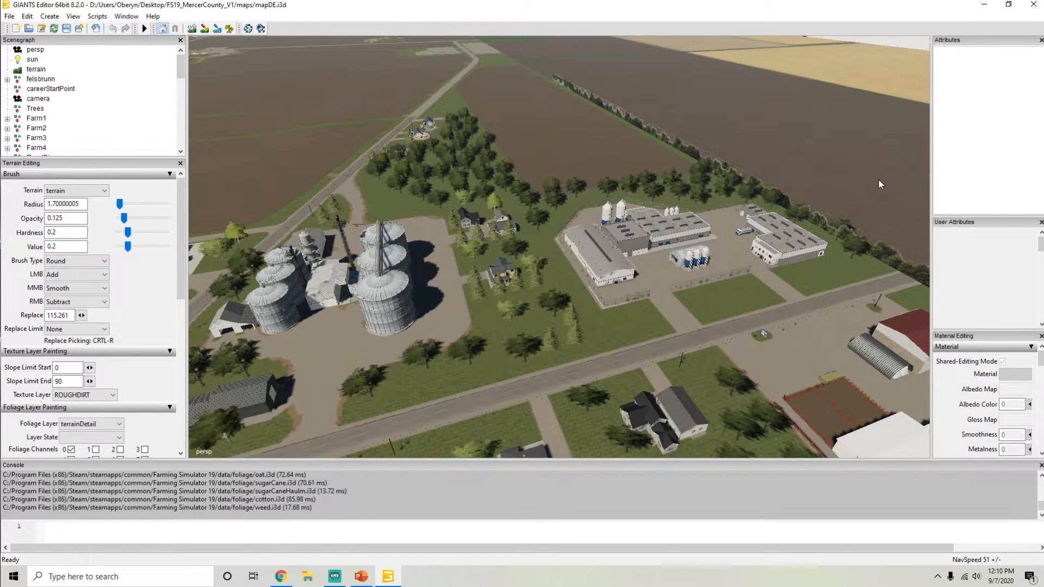
left_click_drag(185, 131, 116, 126)
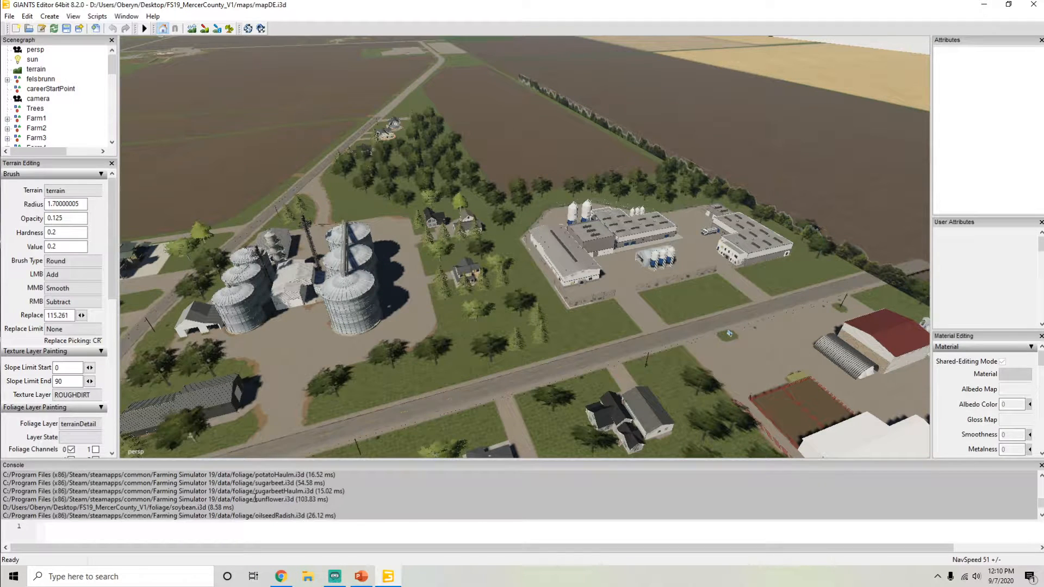
scroll(256, 497, "up", 10)
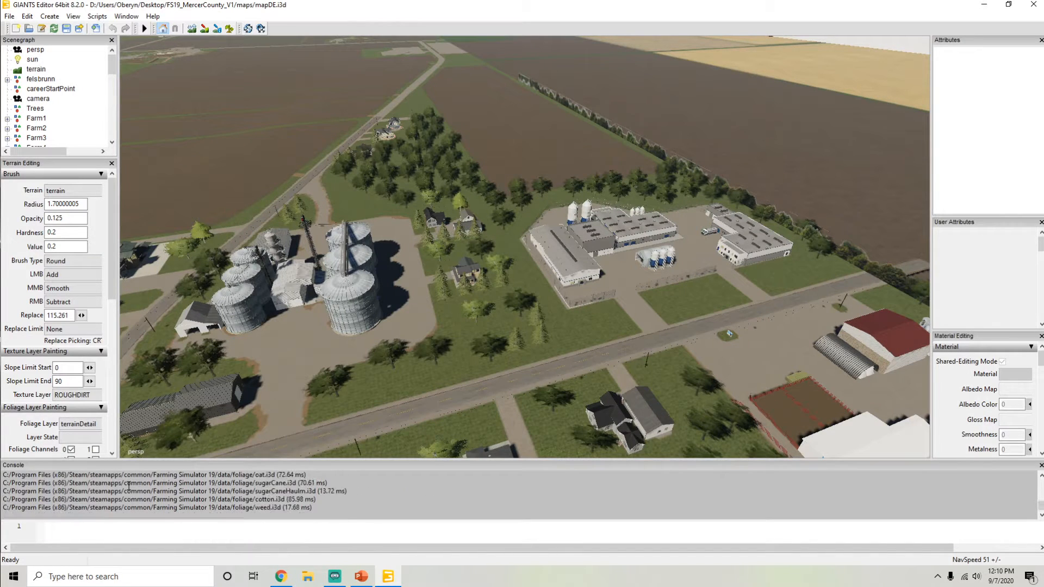
left_click(1041, 466)
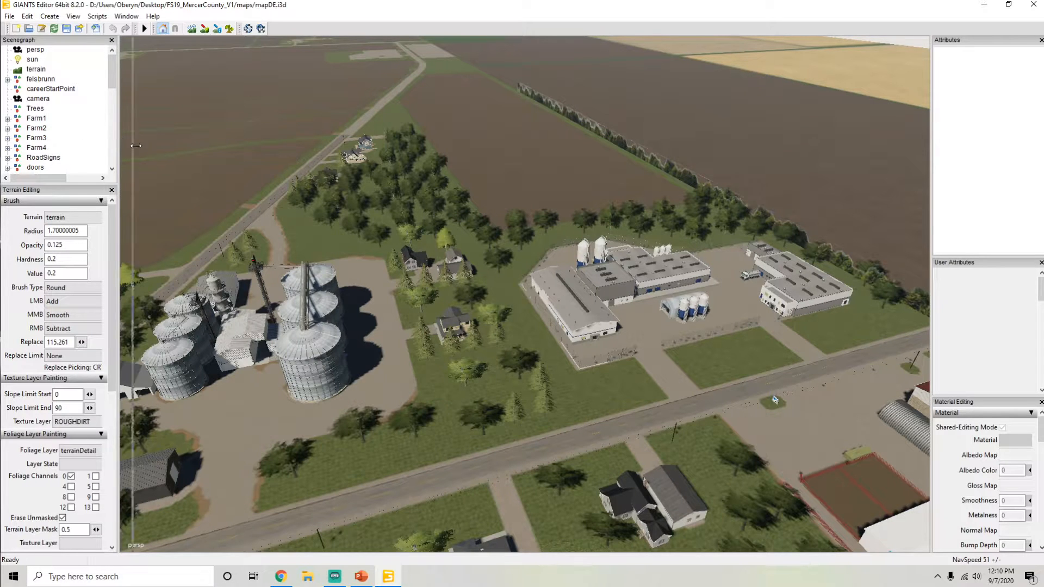
left_click_drag(118, 142, 130, 161)
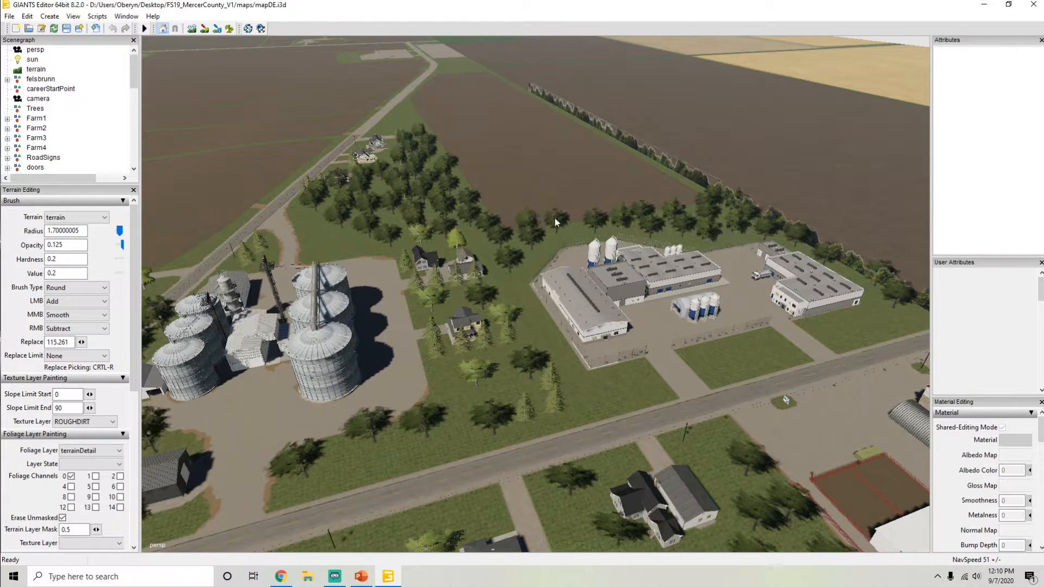
Step: Look over the town's grain silos, the neighbouring farm and the surrounding fields from different angles and distances
right_click_drag(532, 238, 422, 220)
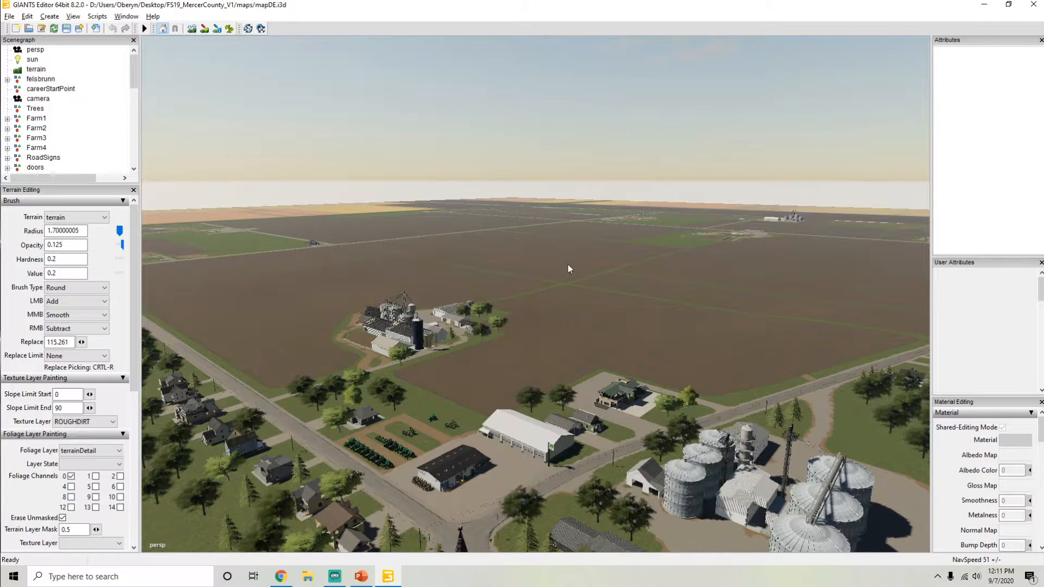
right_click_drag(353, 318, 808, 310, "alt")
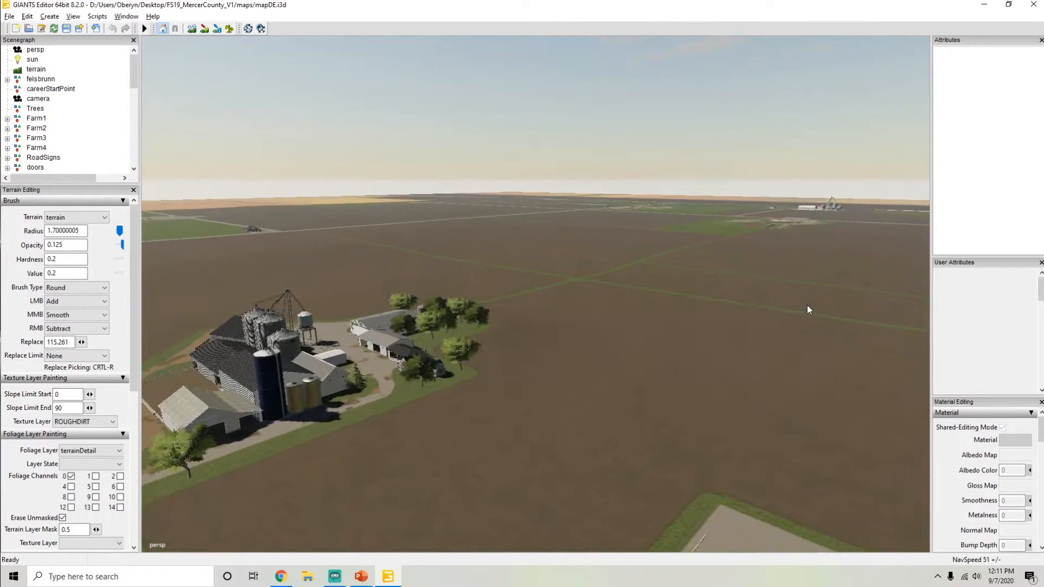
right_click_drag(486, 303, 523, 381, "alt")
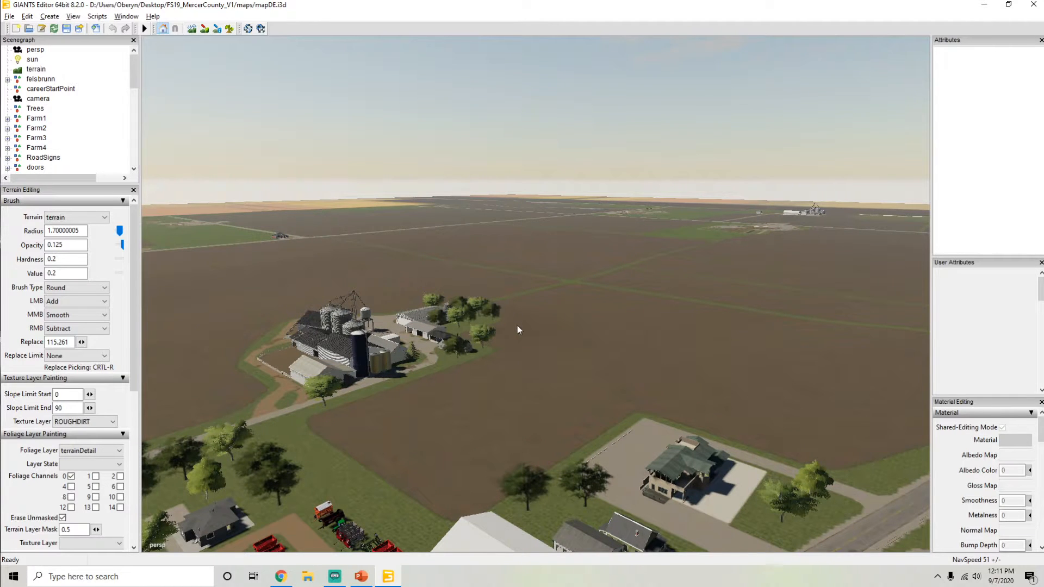
left_click_drag(517, 325, 507, 261, "alt")
left_click_drag(485, 295, 516, 295, "alt")
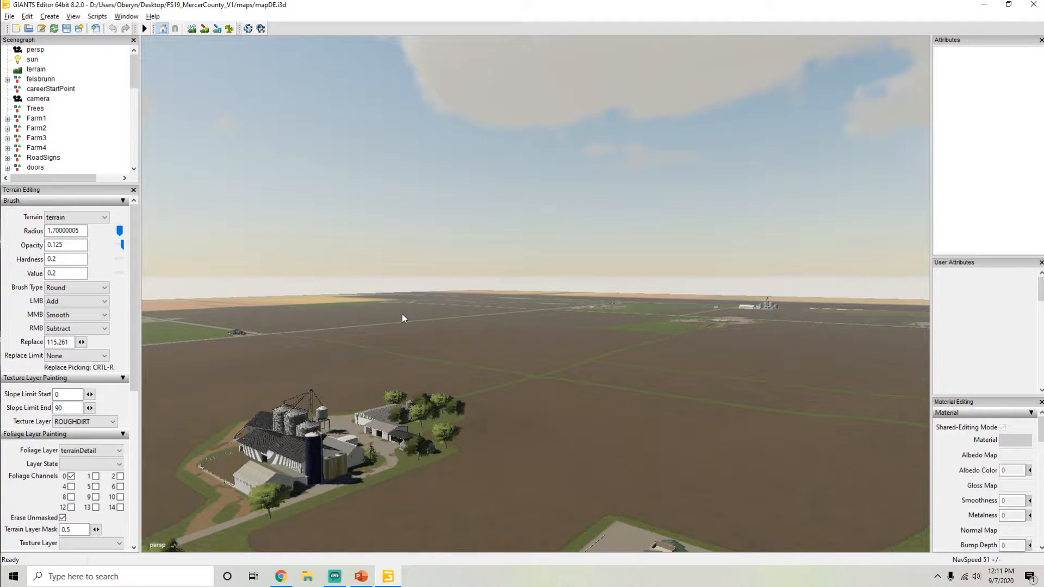
left_click_drag(367, 314, 333, 328, "alt")
scroll(333, 329, "up", 8)
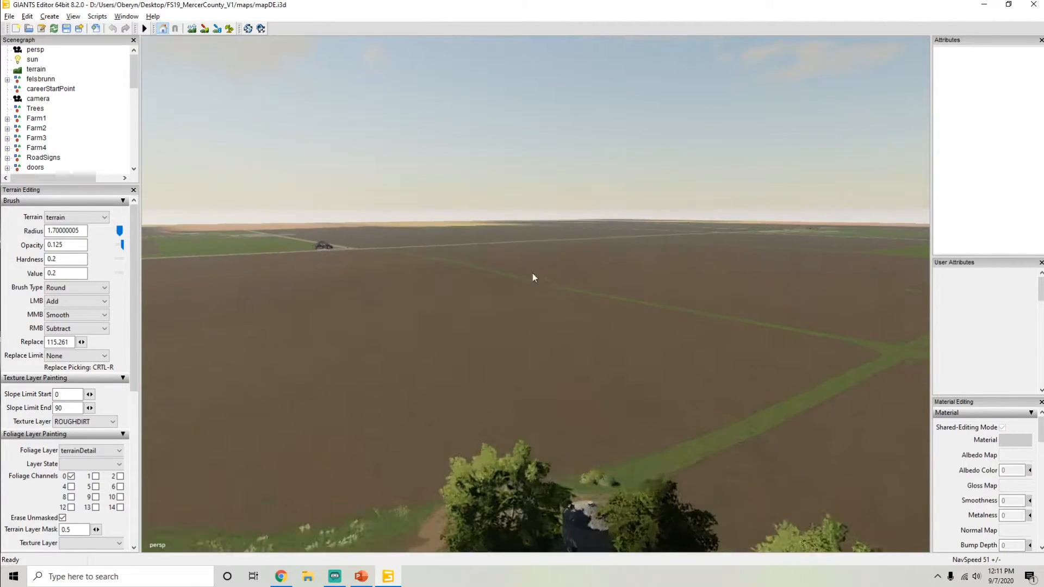
scroll(533, 273, "up", 3)
scroll(430, 302, "down", 8)
mouse_move(422, 316)
left_mouse_down("alt")
mouse_move(387, 299)
mouse_move(351, 300)
mouse_move(407, 312)
left_mouse_up("alt")
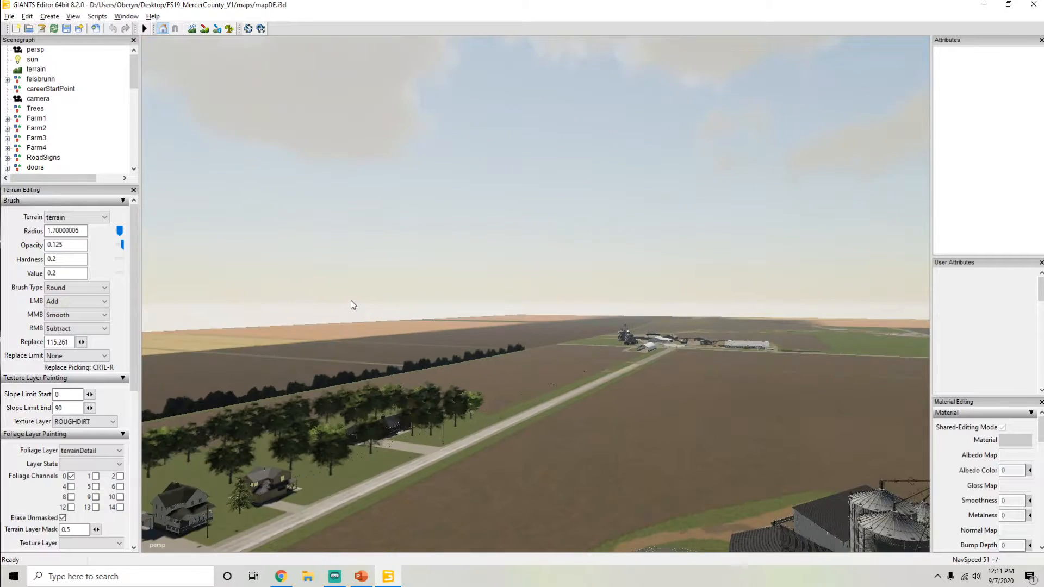
right_click_drag(407, 312, 572, 271, "alt")
left_click_drag(391, 294, 533, 308, "alt")
right_click_drag(534, 308, 716, 259, "alt")
left_click_drag(405, 329, 445, 338, "alt")
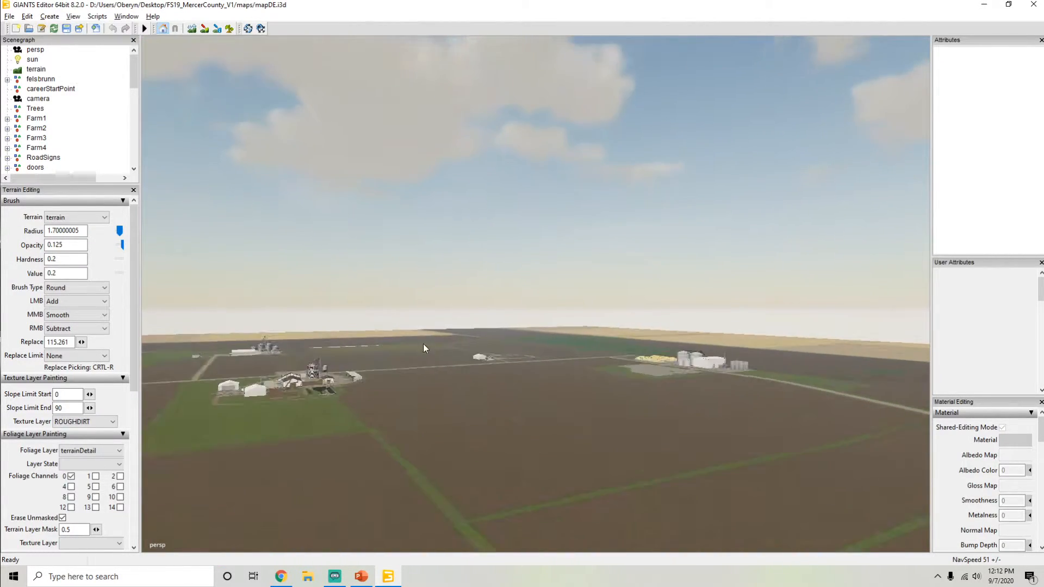
right_click_drag(445, 337, 573, 286, "alt")
left_click_drag(572, 286, 491, 313, "alt")
mouse_move(351, 302)
right_mouse_down("alt")
mouse_move(430, 270)
mouse_move(571, 251)
mouse_move(429, 286)
mouse_move(390, 315)
mouse_move(349, 292)
right_mouse_up("alt")
left_click_drag(315, 294, 604, 289, "alt")
right_click_drag(435, 307, 609, 264, "alt")
right_click_drag(383, 308, 593, 272, "alt")
right_click_drag(408, 315, 464, 286, "alt")
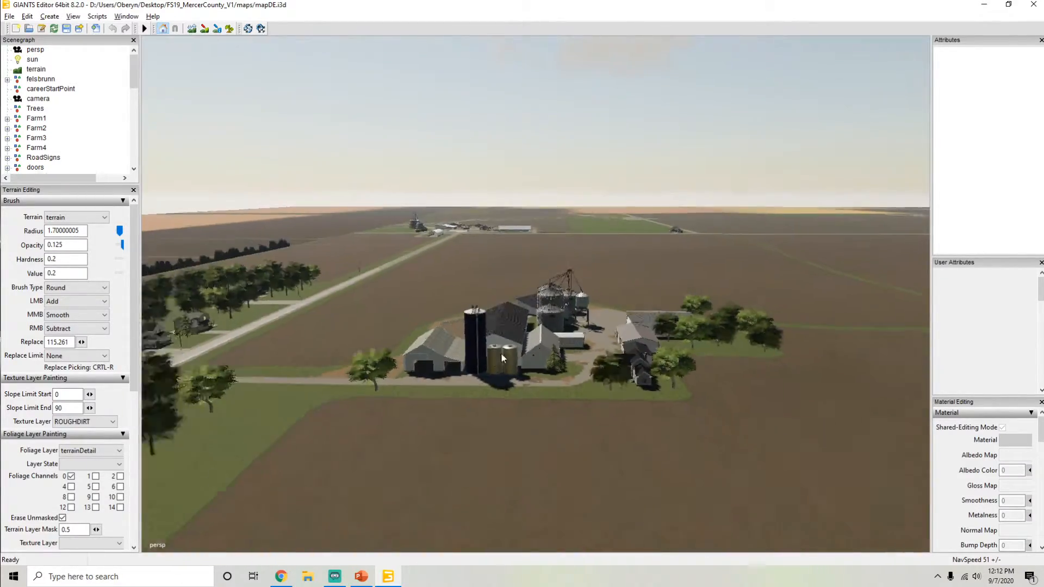
right_click_drag(501, 353, 430, 332, "alt")
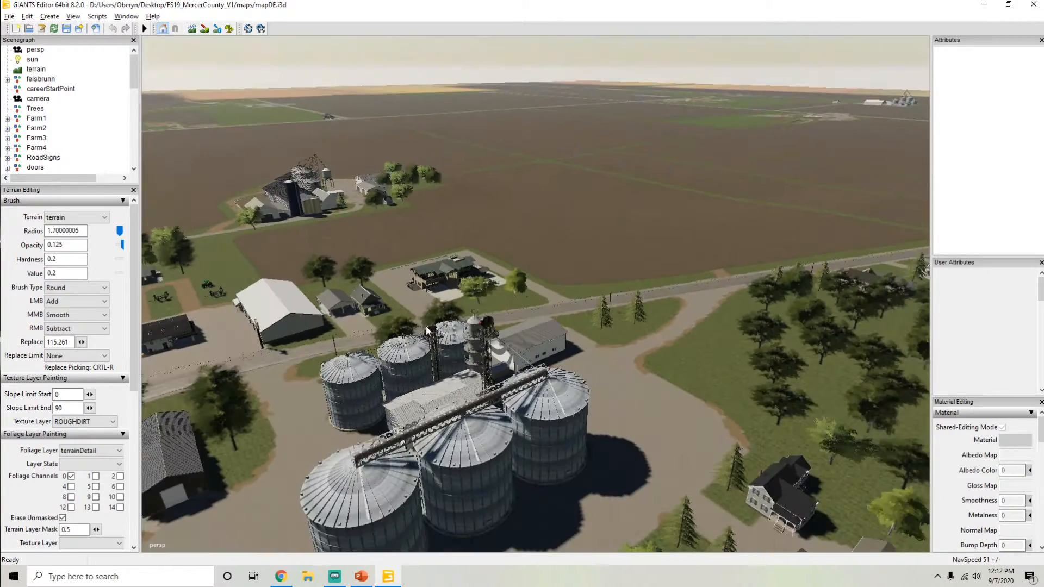
right_click_drag(429, 330, 406, 317, "alt")
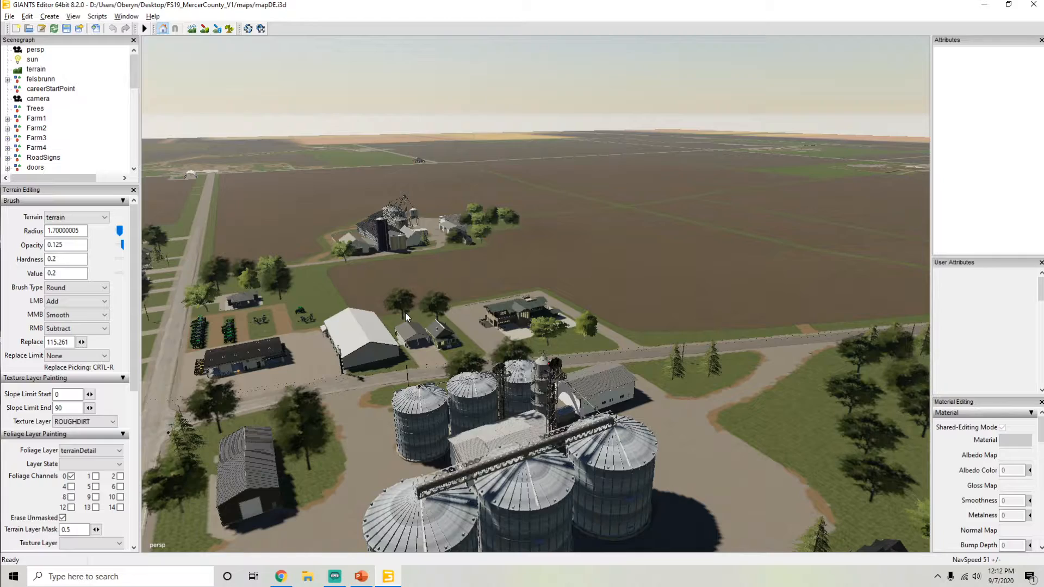
Step: Survey the wider map across its fields, roads and outlying farmsteads, ending above the farm with the three silos
left_click_drag(397, 288, 393, 259, "alt")
left_click_drag(458, 295, 154, 272, "alt")
scroll(485, 299, "up", 4)
scroll(523, 285, "up", 4)
scroll(416, 283, "up", 5)
scroll(466, 274, "up", 3)
scroll(397, 278, "up", 5)
scroll(404, 281, "up", 4)
scroll(404, 281, "up", 2)
scroll(599, 281, "up", 3)
scroll(599, 281, "up", 4)
scroll(459, 277, "up", 5)
scroll(412, 282, "up", 3)
scroll(412, 282, "up", 3)
scroll(154, 273, "up", 7)
left_click_drag(621, 279, 356, 289, "alt")
scroll(515, 281, "up", 7)
scroll(413, 282, "up", 7)
scroll(510, 279, "up", 5)
left_click_drag(577, 275, 374, 260, "alt")
scroll(390, 254, "up", 7)
scroll(390, 253, "up", 6)
scroll(565, 269, "up", 5)
scroll(445, 259, "up", 4)
scroll(444, 260, "up", 6)
scroll(374, 260, "up", 5)
left_click_drag(590, 272, 354, 273, "alt")
scroll(579, 272, "up", 6)
left_click_drag(541, 255, 287, 274, "alt")
scroll(474, 259, "up", 5)
scroll(407, 245, "up", 5)
left_click_drag(645, 277, 512, 263, "alt")
scroll(573, 264, "up", 8)
scroll(552, 270, "up", 5)
left_click_drag(578, 267, 632, 248, "alt")
scroll(598, 247, "down", 6)
scroll(360, 255, "down", 3)
left_click_drag(353, 255, 406, 279, "alt")
scroll(672, 208, "up", 2)
scroll(672, 208, "up", 4)
scroll(361, 281, "down", 3)
left_click_drag(490, 267, 406, 242, "alt")
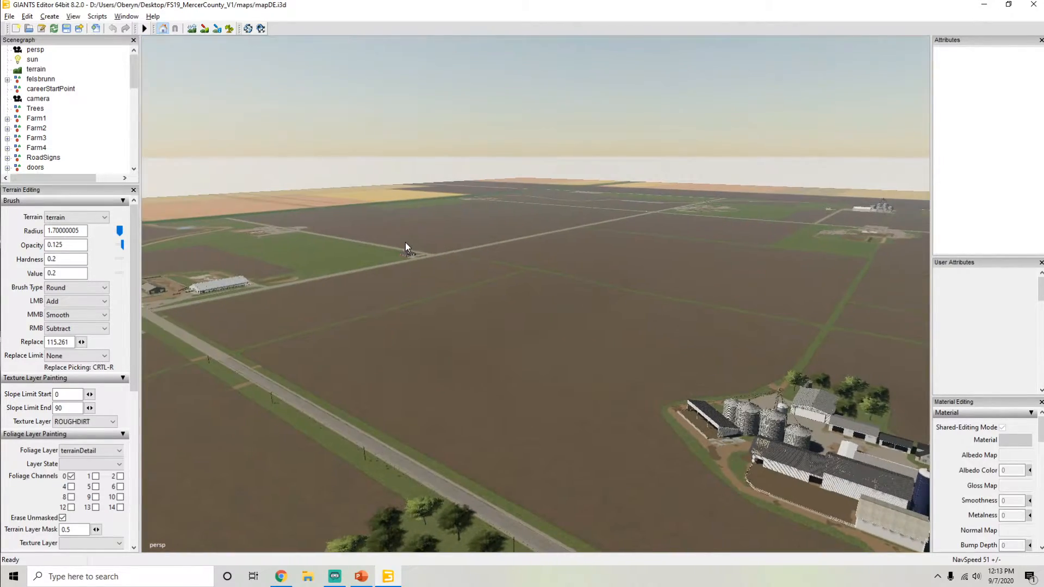
scroll(263, 250, "up", 3)
left_click_drag(625, 245, 508, 220, "alt")
scroll(488, 278, "up", 6)
left_click_drag(492, 267, 718, 299, "alt")
scroll(373, 300, "down", 4)
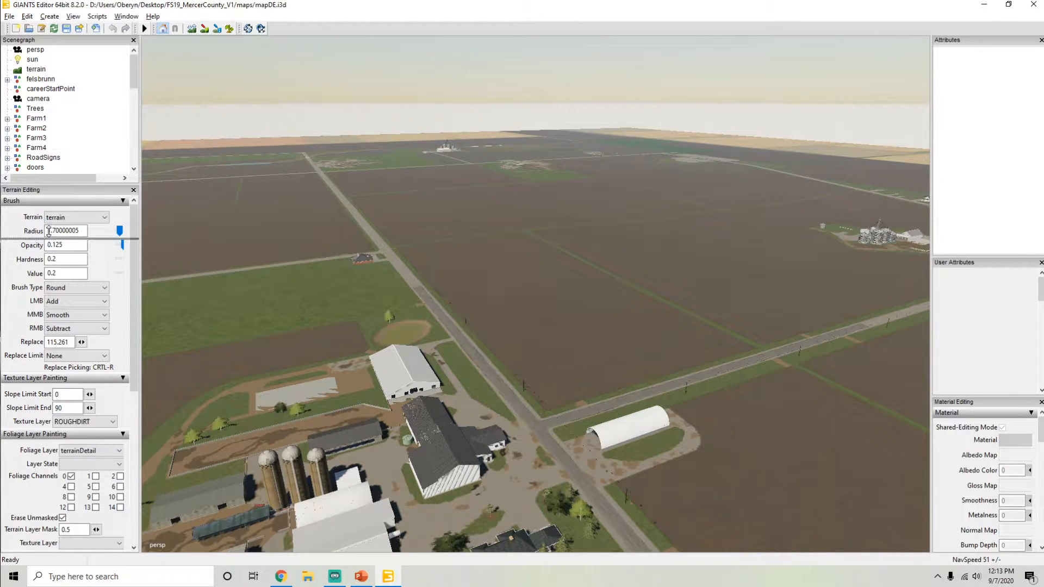
Step: Make the Scenegraph panel taller and widen the Attributes, User Attributes and Material Editing panels
left_click_drag(54, 184, 98, 210)
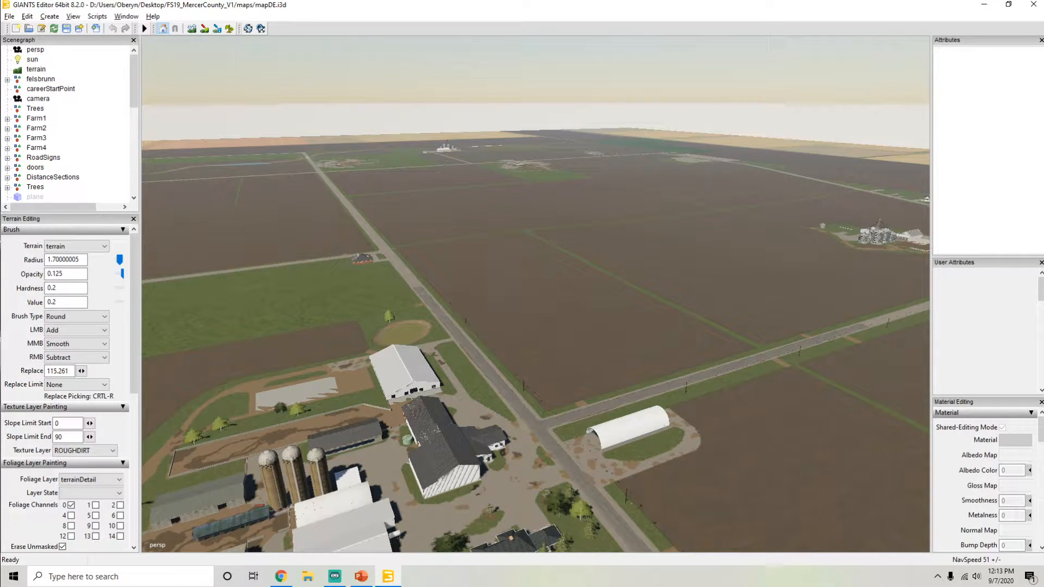
key("alt+Tab")
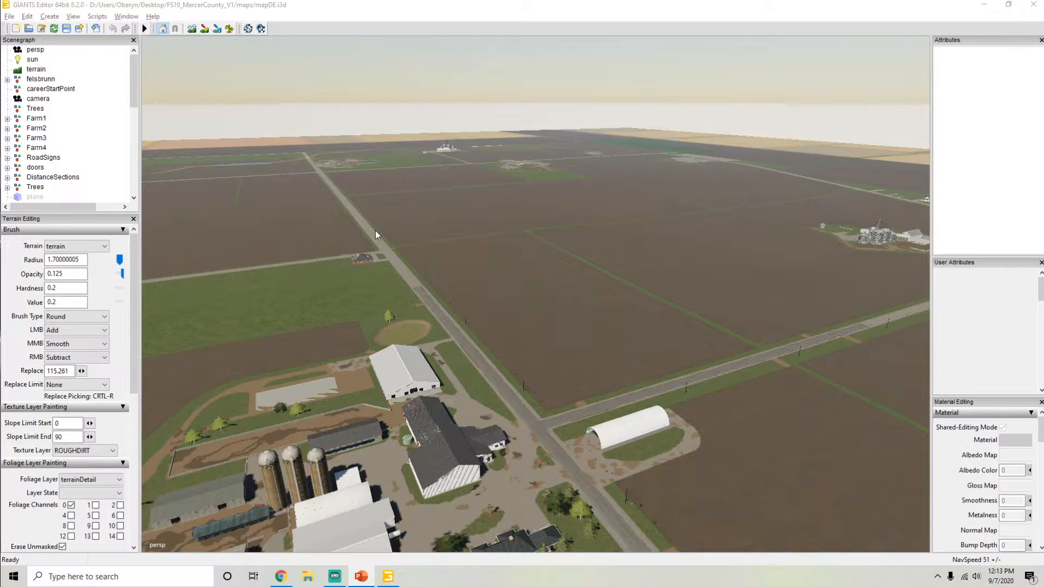
left_click(362, 8)
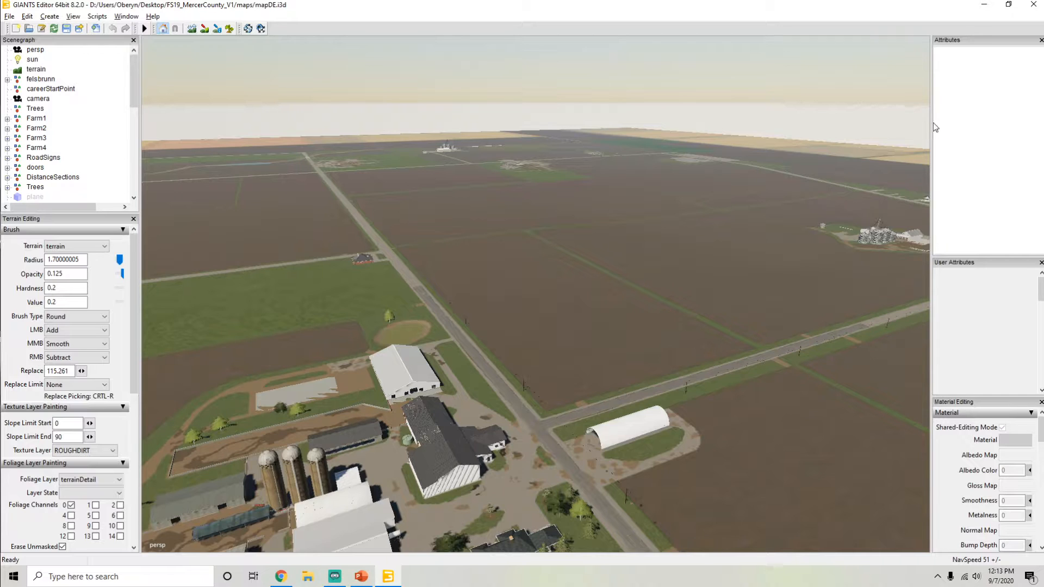
left_click_drag(931, 121, 843, 119)
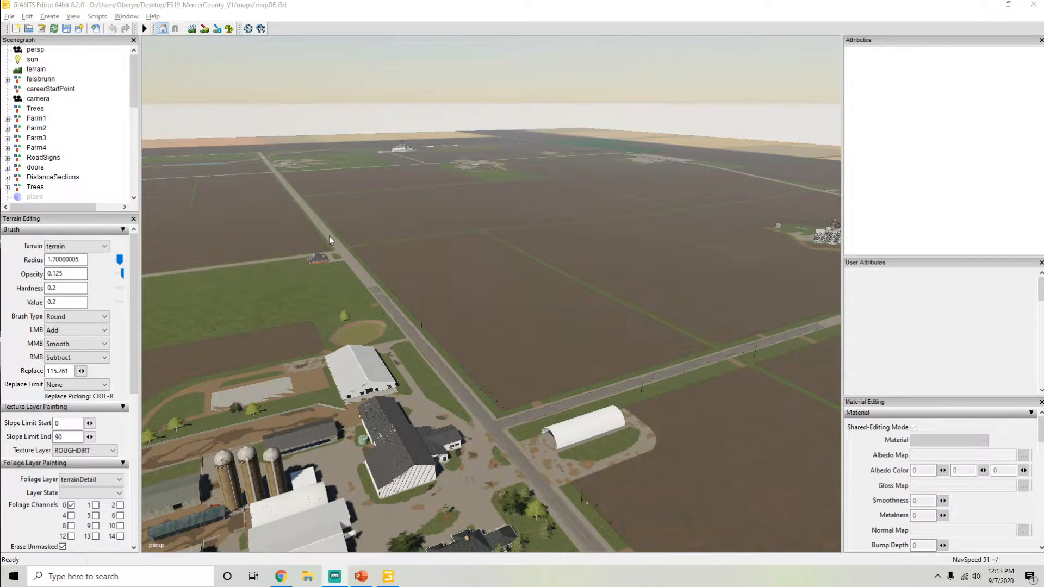
left_click(242, 5)
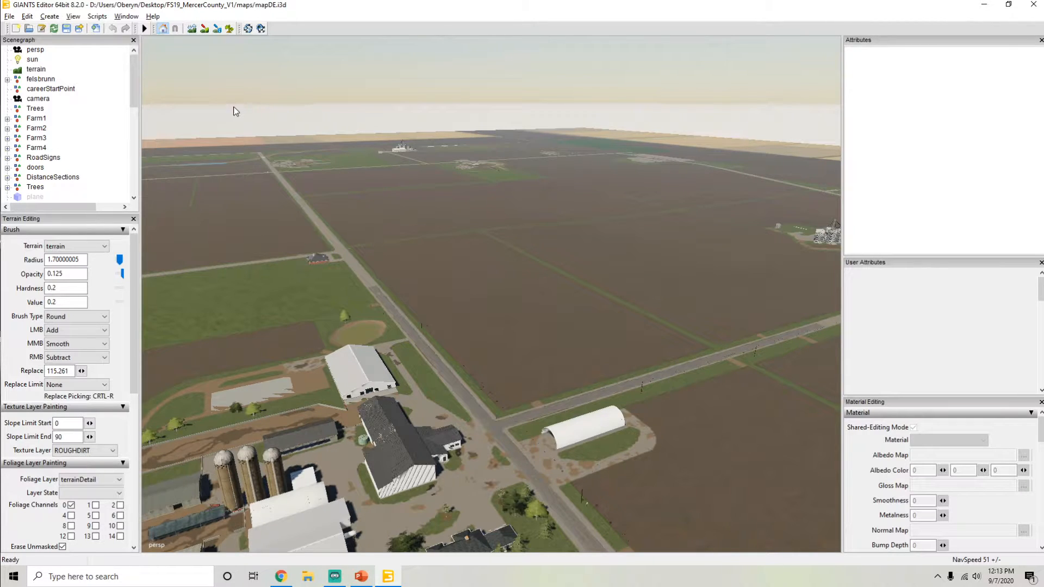
left_click(361, 578)
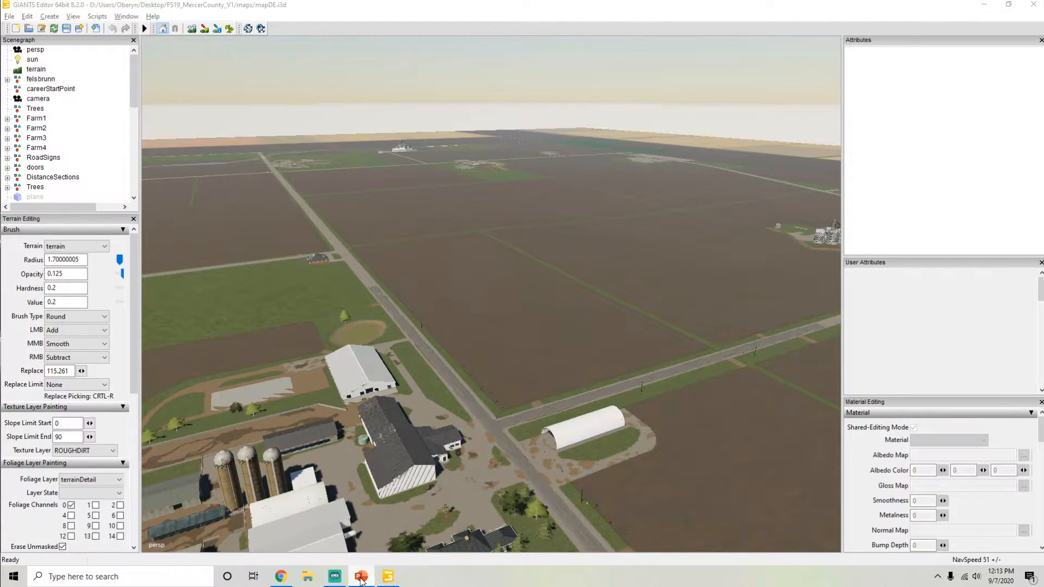
Step: Save the mapDE.i3d map file
left_click(59, 7)
left_click(9, 17)
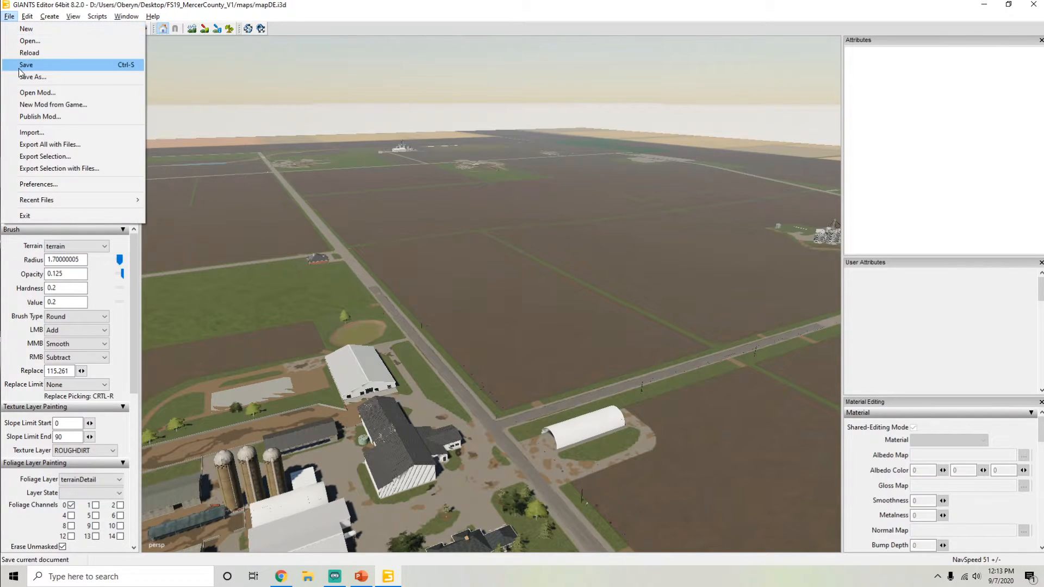
left_click(26, 65)
Step: Look over the available file, editing and object creation commands
left_click(4, 13)
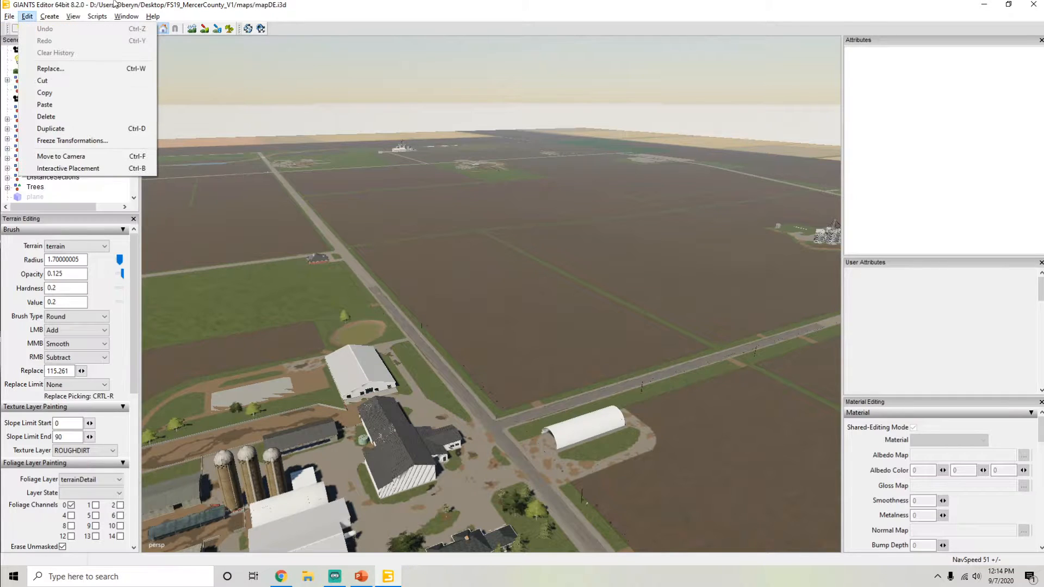
mouse_move(9, 16)
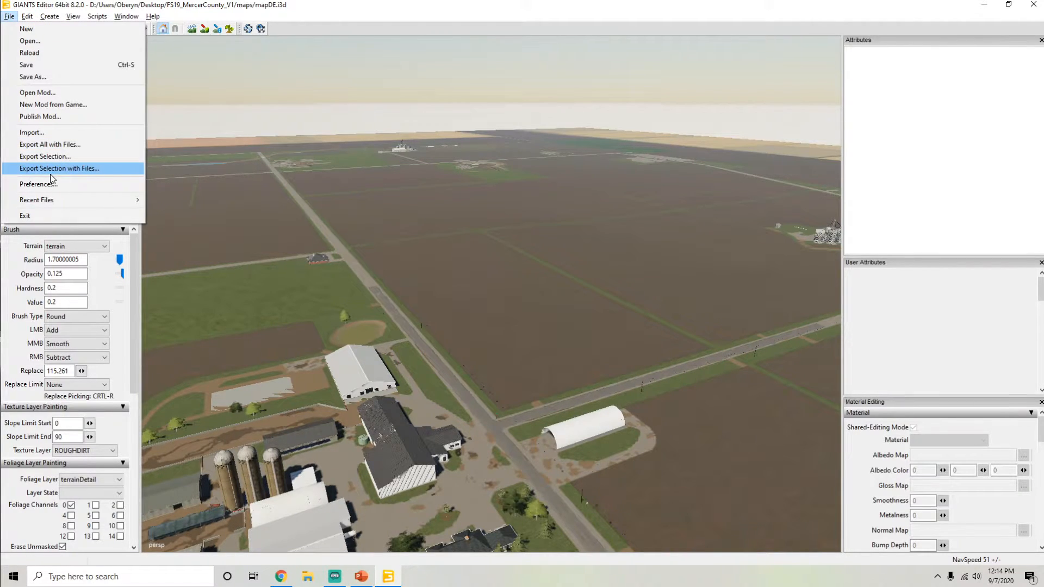
left_click(140, 6)
left_click(28, 17)
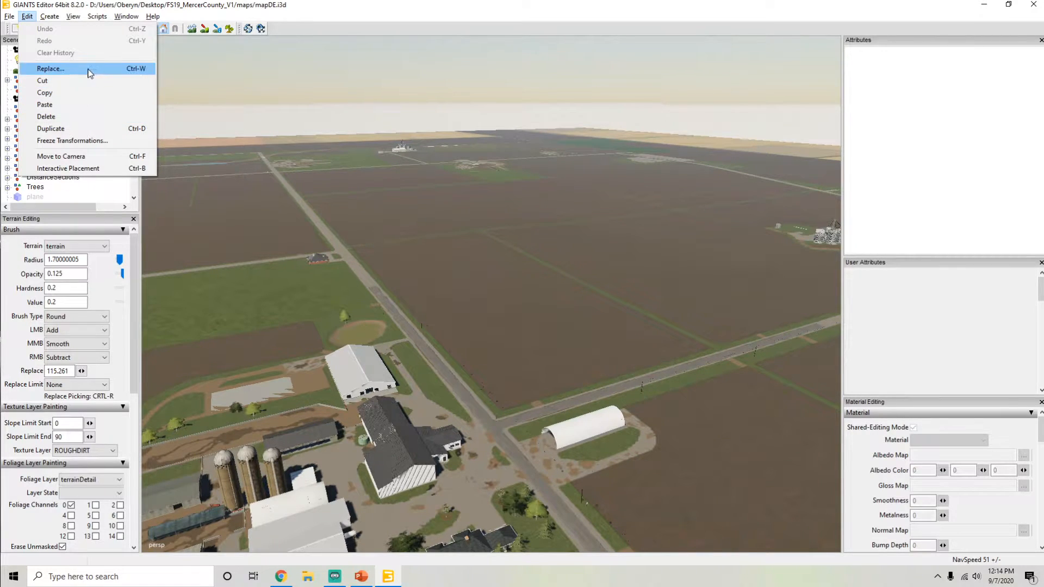
mouse_move(49, 19)
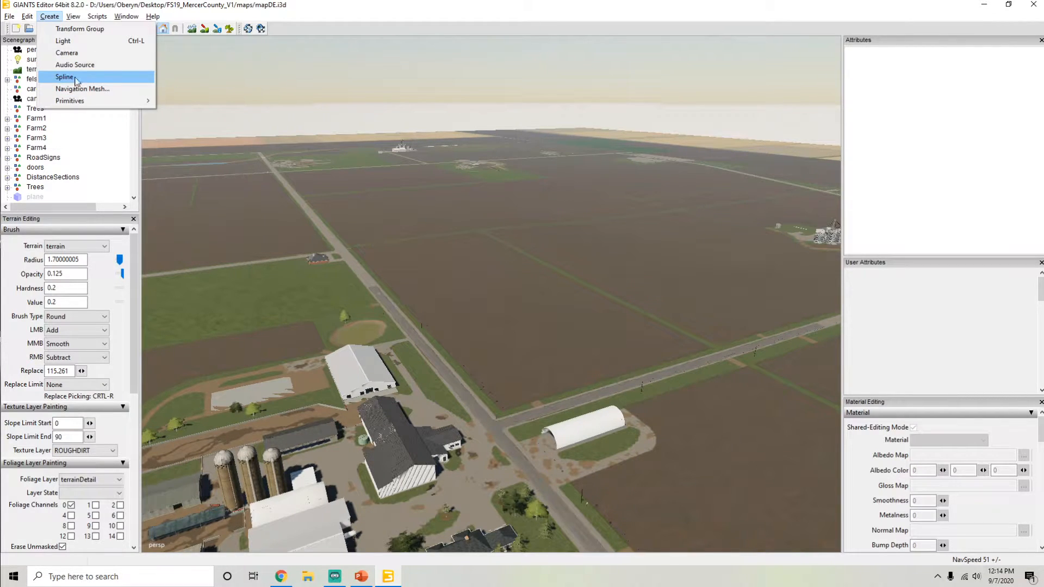
mouse_move(81, 103)
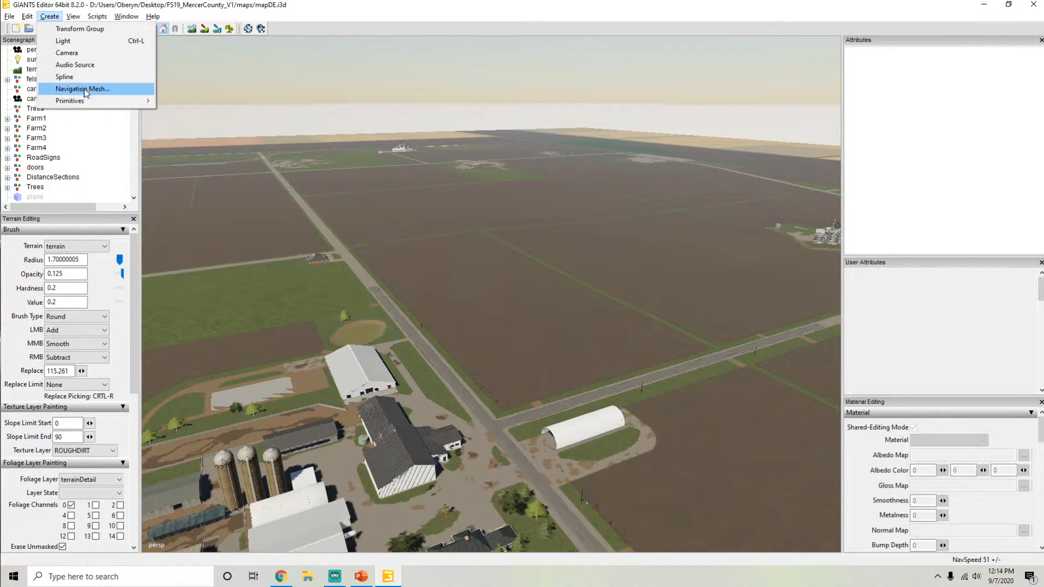
mouse_move(74, 18)
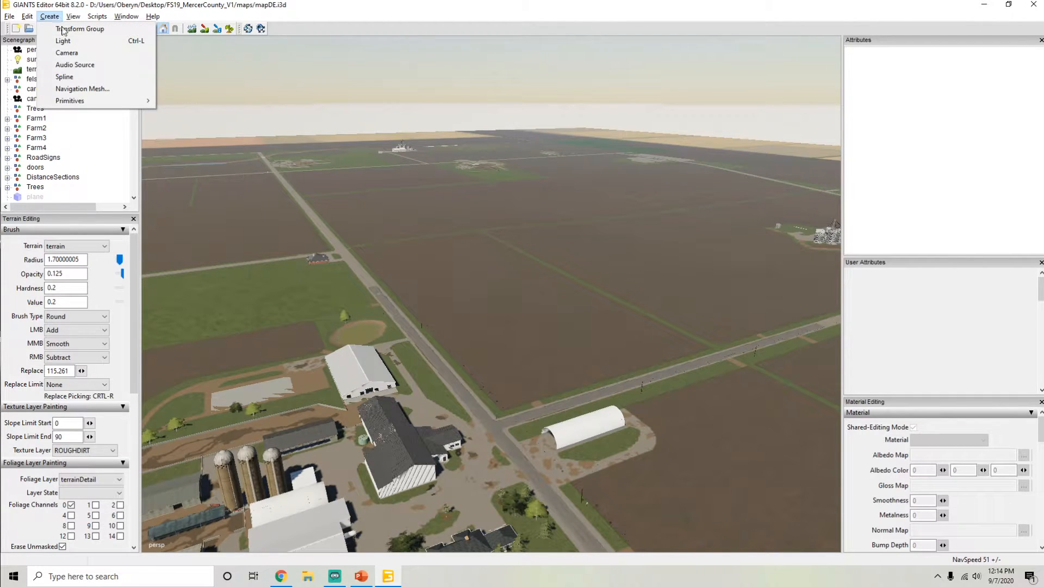
left_click(94, 4)
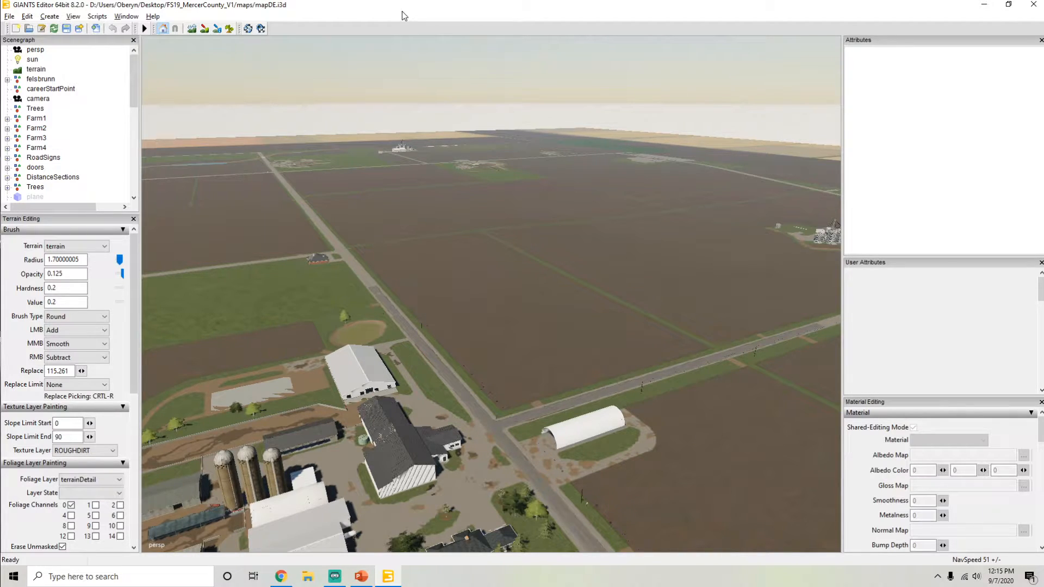
Step: Look over the available scripts, including the FS19 map scripts
left_click(93, 17)
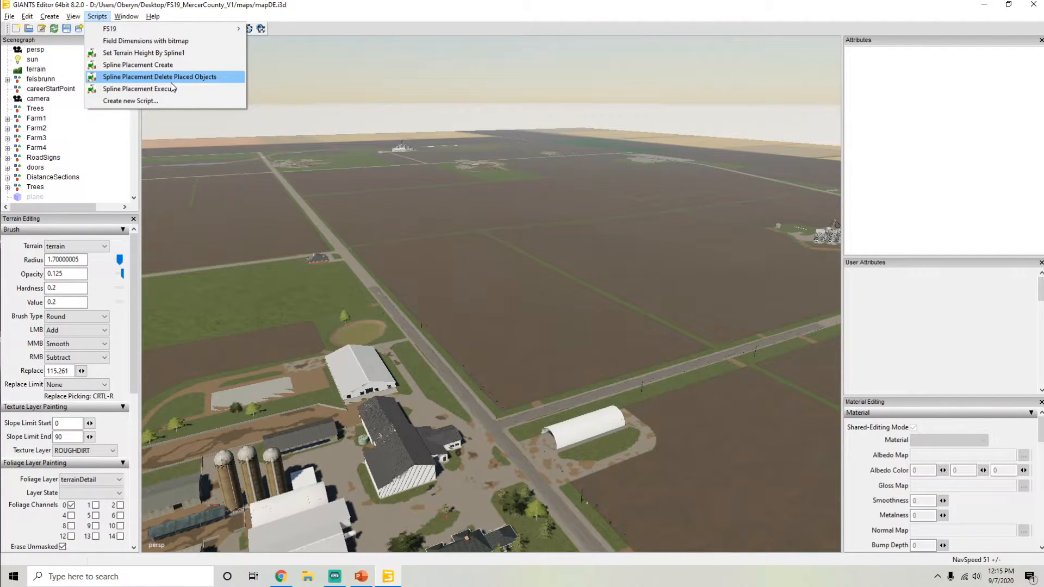
mouse_move(164, 34)
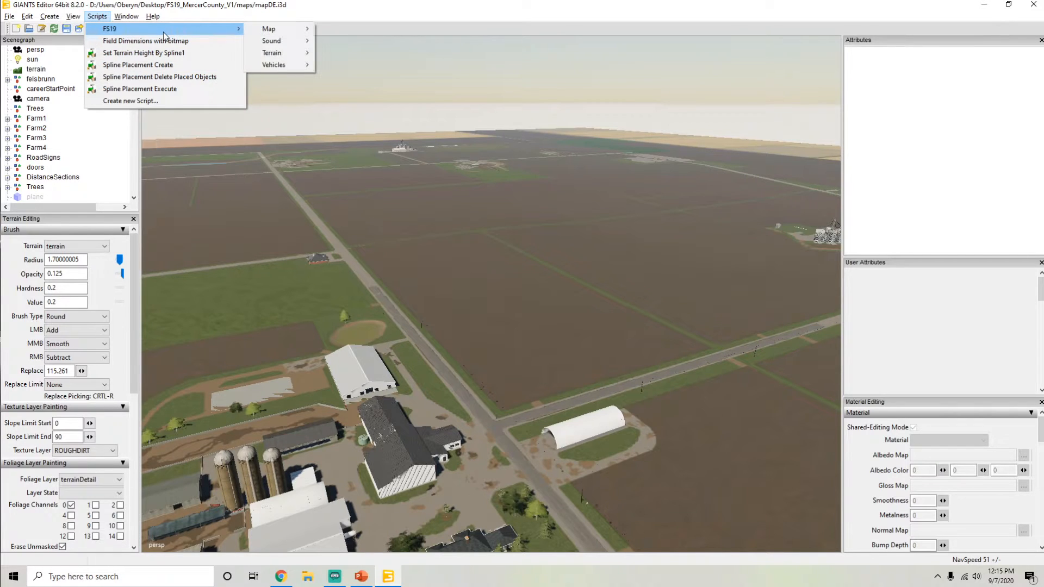
mouse_move(254, 34)
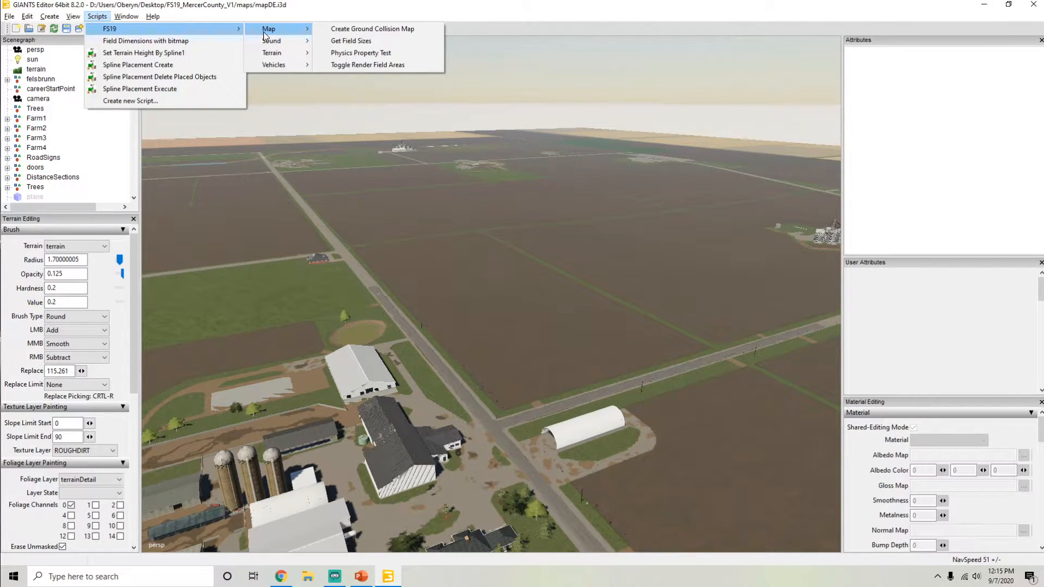
left_click(374, 64)
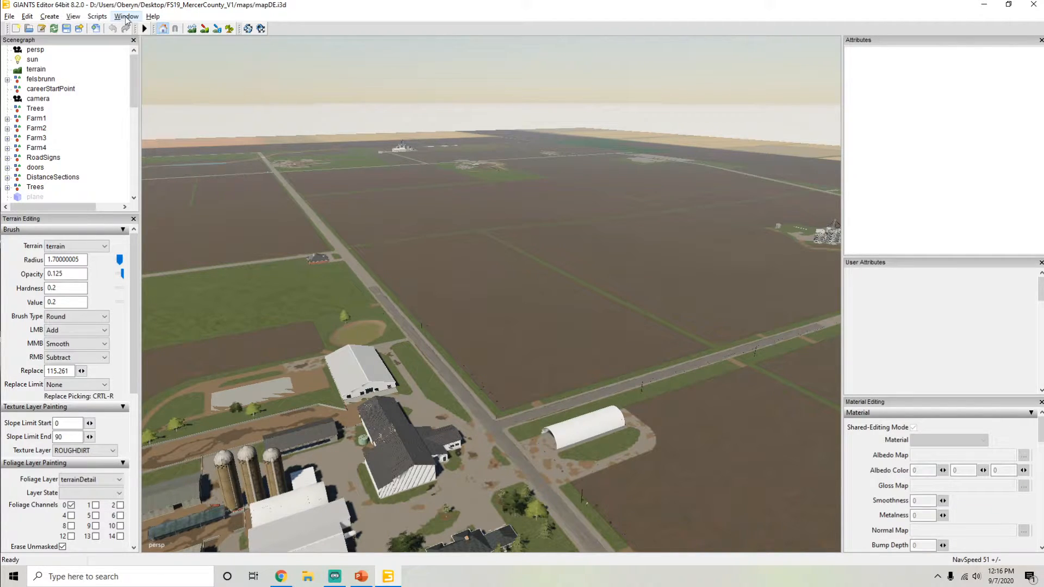
Step: Show the Console to view its loading log, and close it again
left_click(125, 18)
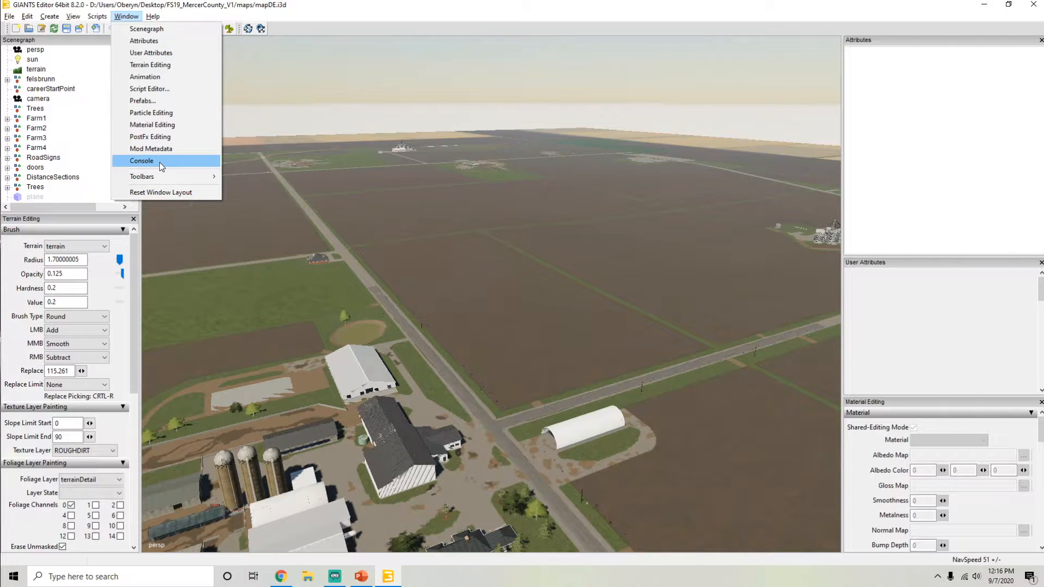
left_click(158, 162)
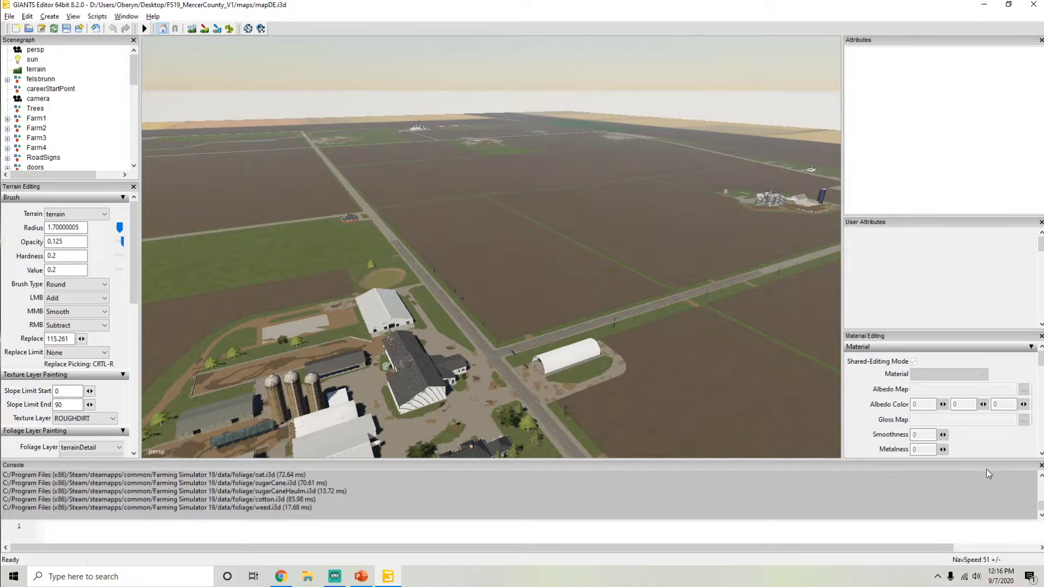
left_click(1042, 466)
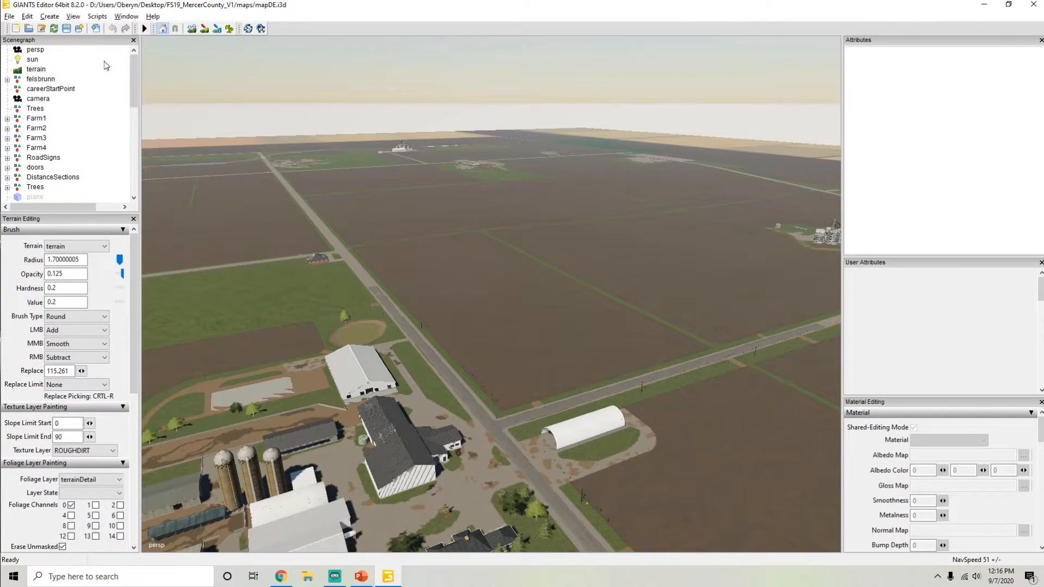
Step: Look over the help resources, the toolbars that can be shown, and the file and editing commands they mirror
left_click(124, 19)
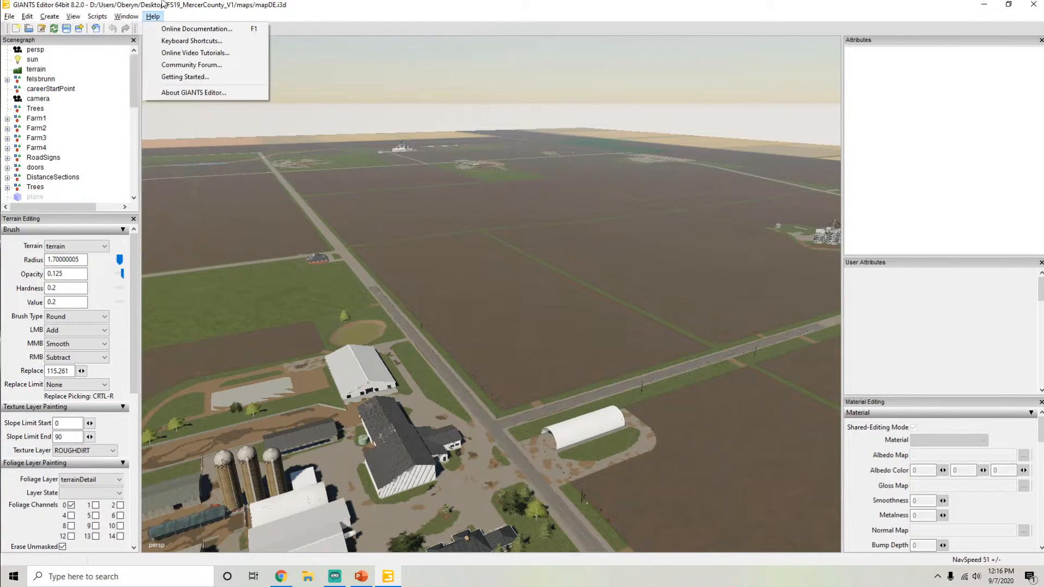
left_click(193, 8)
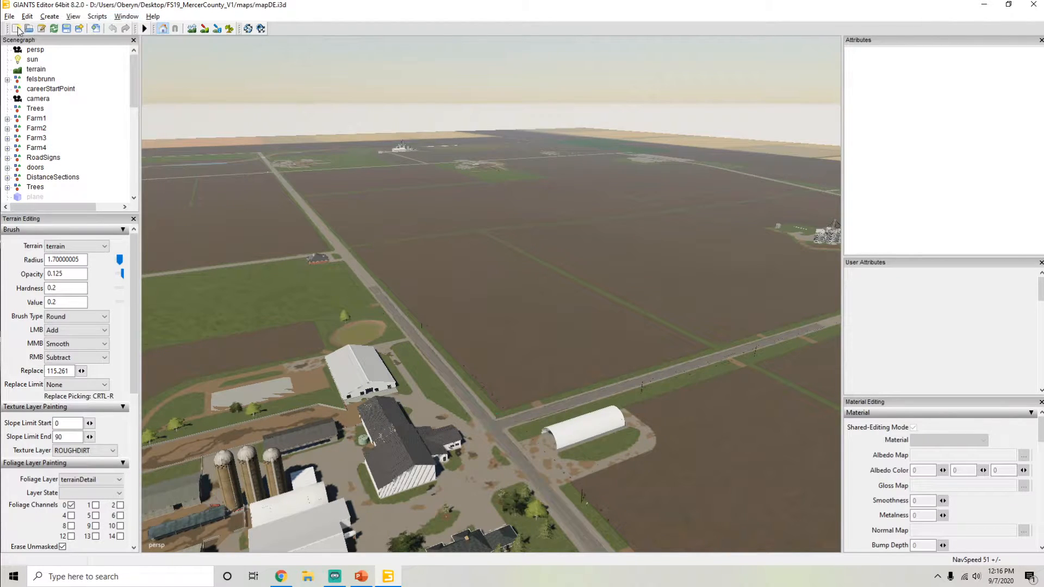
left_click(127, 17)
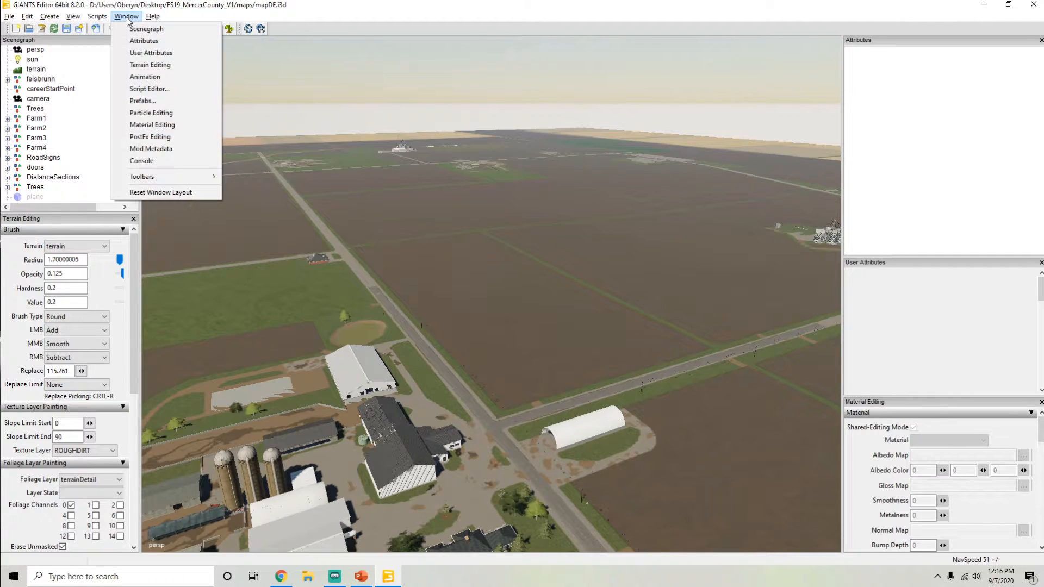
mouse_move(152, 182)
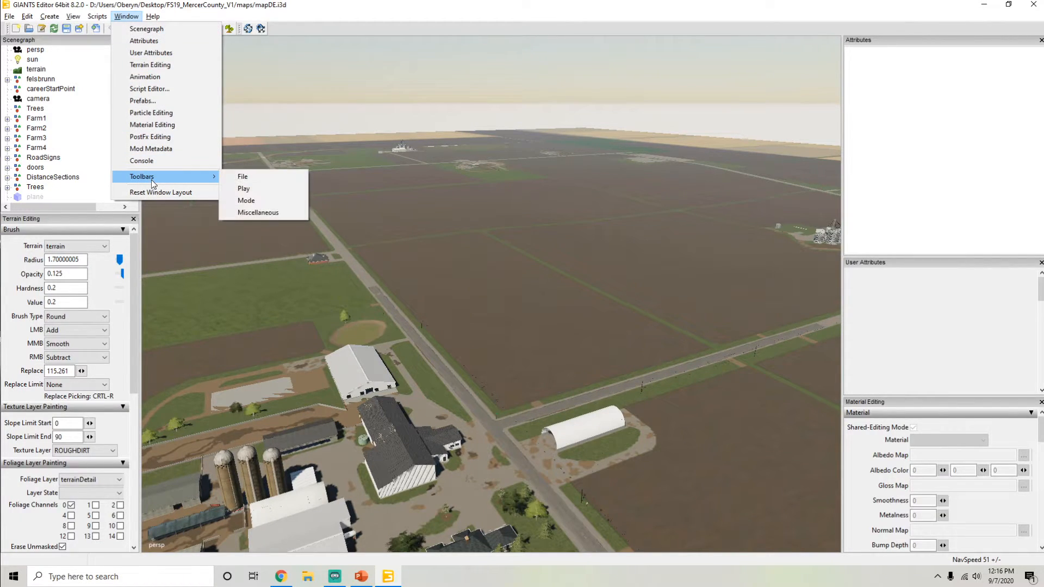
left_click(313, 26)
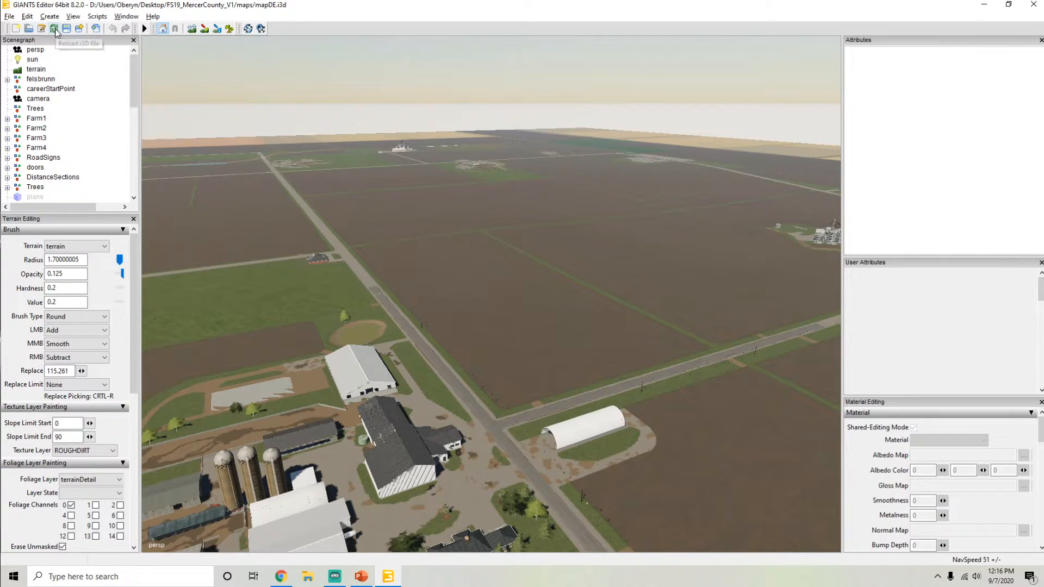
left_click(9, 18)
left_click(26, 18)
Step: Widen the Scenegraph and Terrain Editing panels and make the Scenegraph taller
left_click_drag(140, 117, 171, 120)
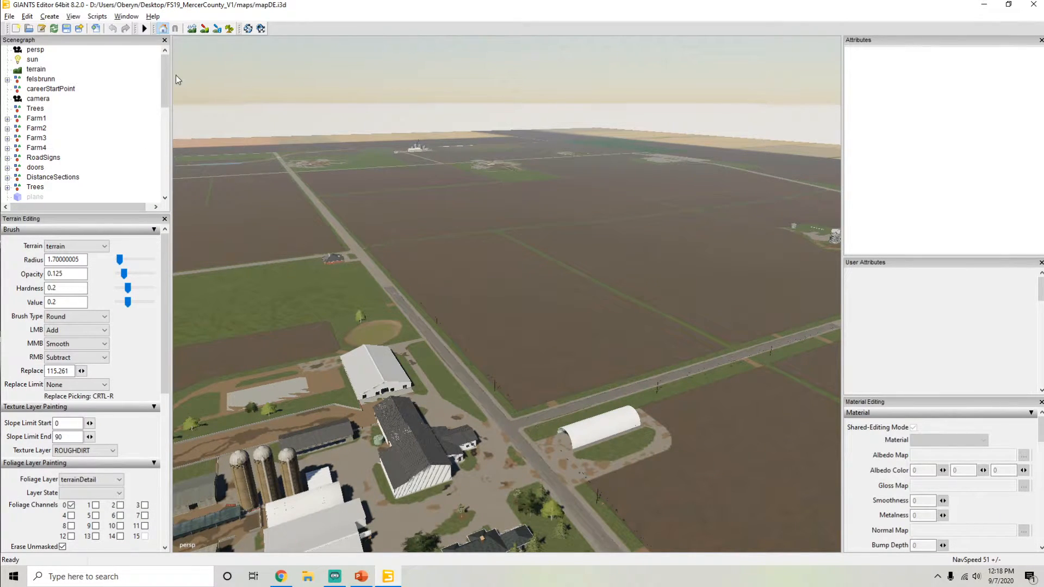
left_click_drag(172, 81, 198, 88)
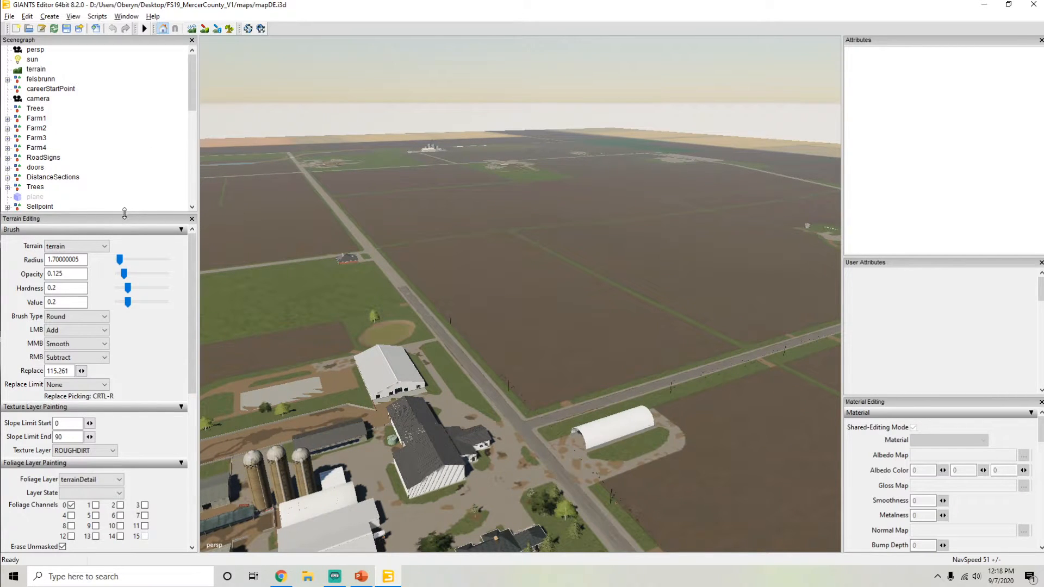
left_click_drag(124, 213, 125, 241)
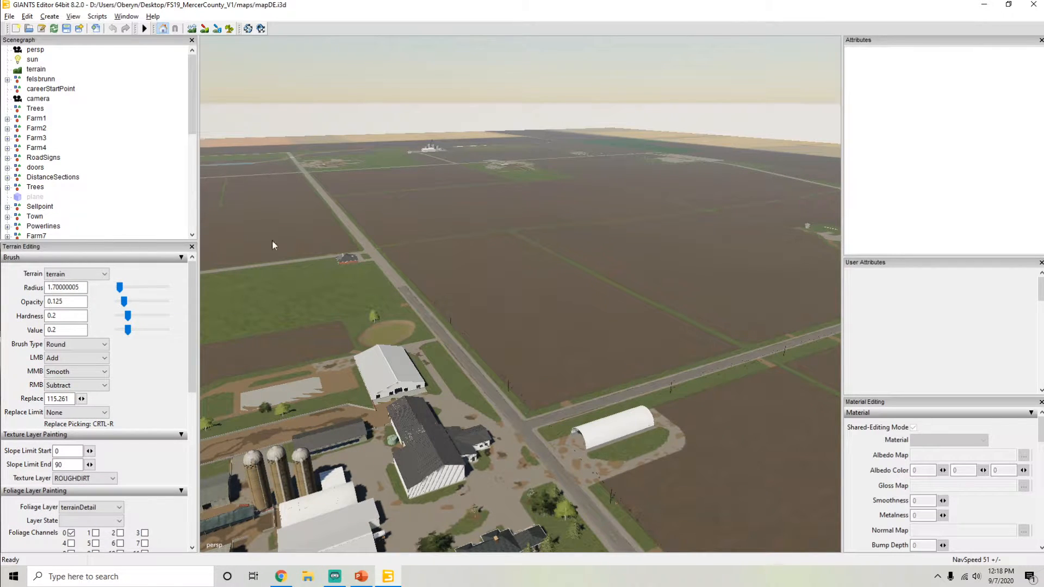
Step: Inspect the attributes of the sun, terrain and felsbrunn nodes in the Scenegraph, ending with terrain selected
mouse_move(192, 128)
left_mouse_down()
mouse_move(190, 216)
mouse_move(192, 133)
left_mouse_up()
left_click(31, 60)
left_click(35, 69)
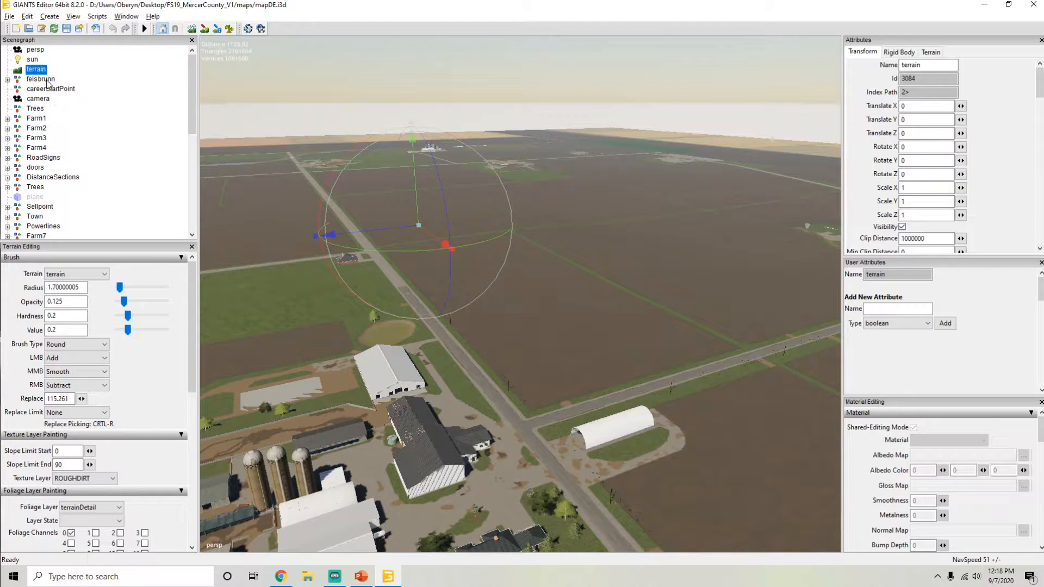
left_click(47, 80)
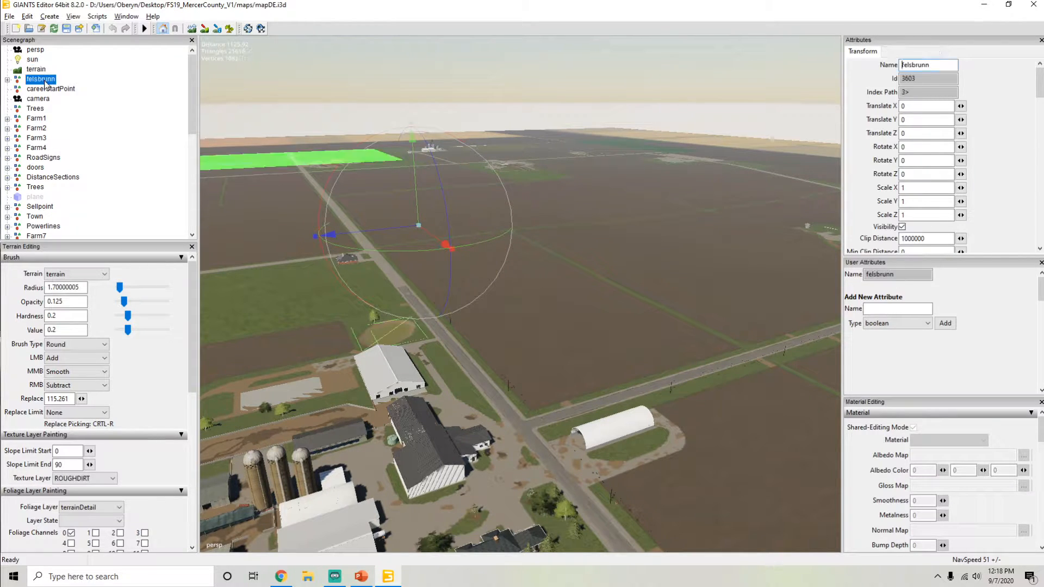
left_click(43, 70)
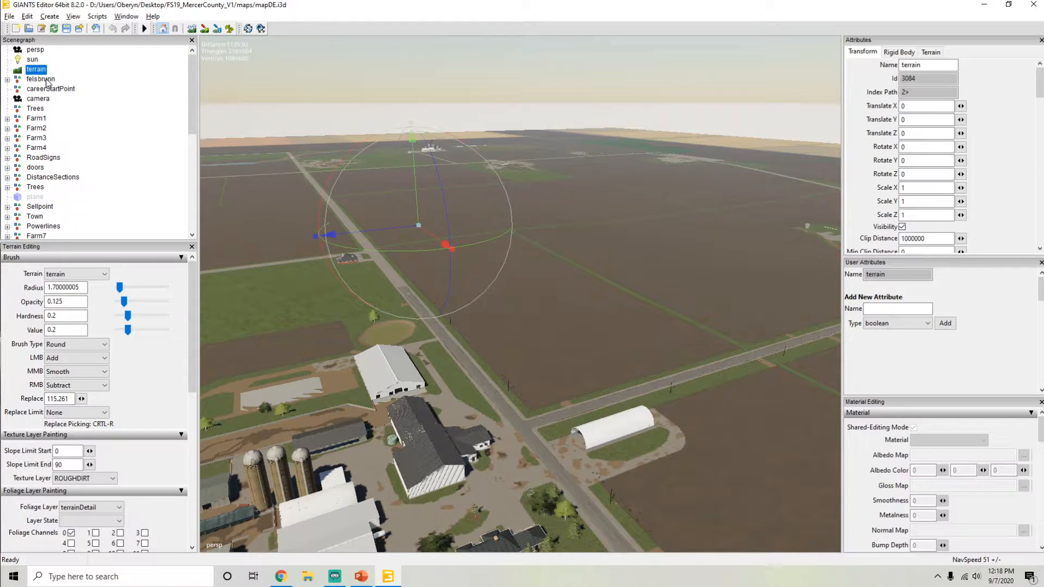
key("alt+Tab")
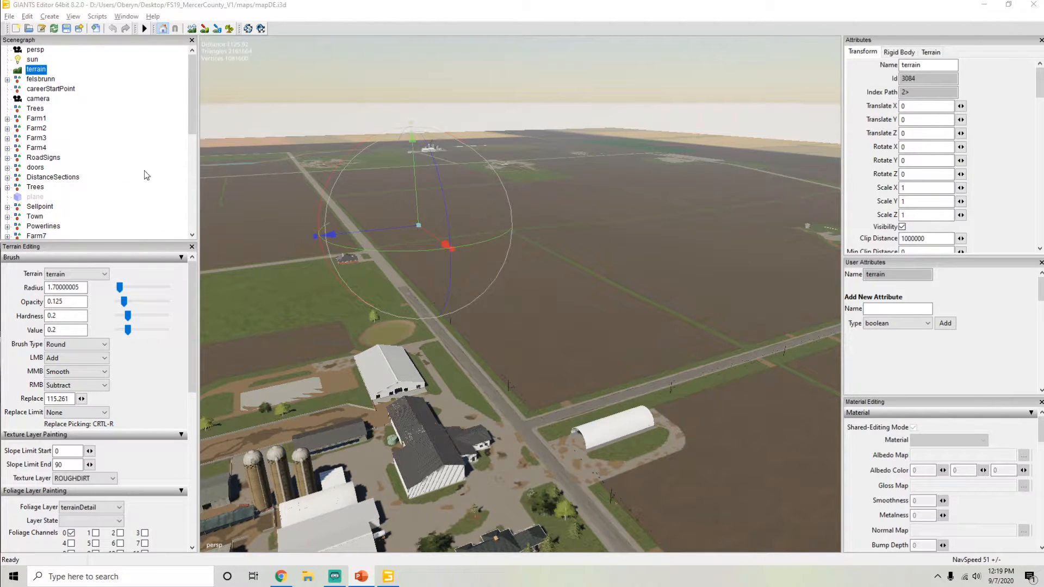
Step: Examine the Scenegraph's list of map objects and groups from beginning to end, and return to its start
mouse_move(192, 120)
left_mouse_down()
mouse_move(193, 235)
mouse_move(198, 110)
left_mouse_up()
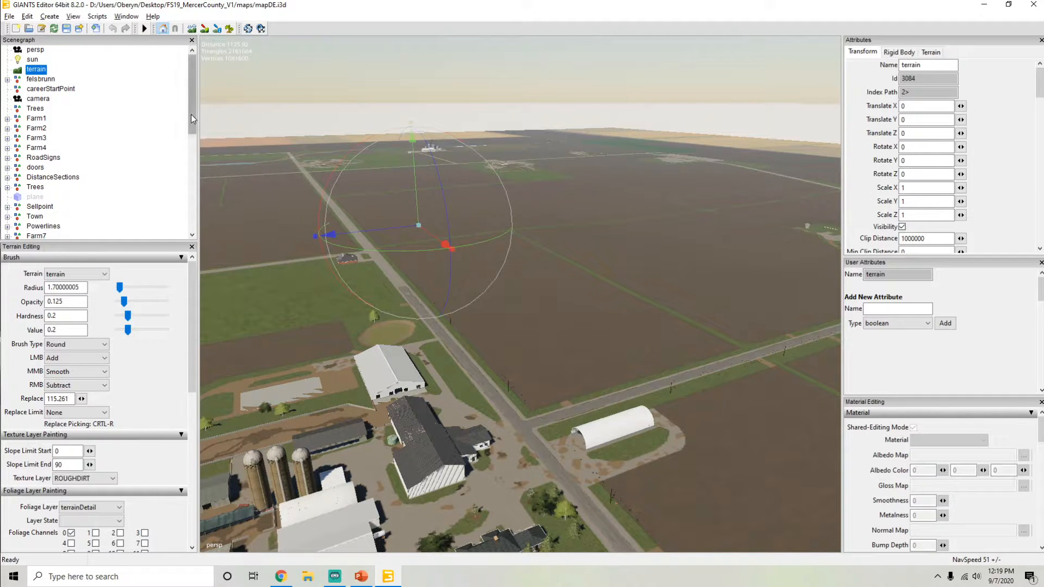
scroll(186, 172, "down", 8)
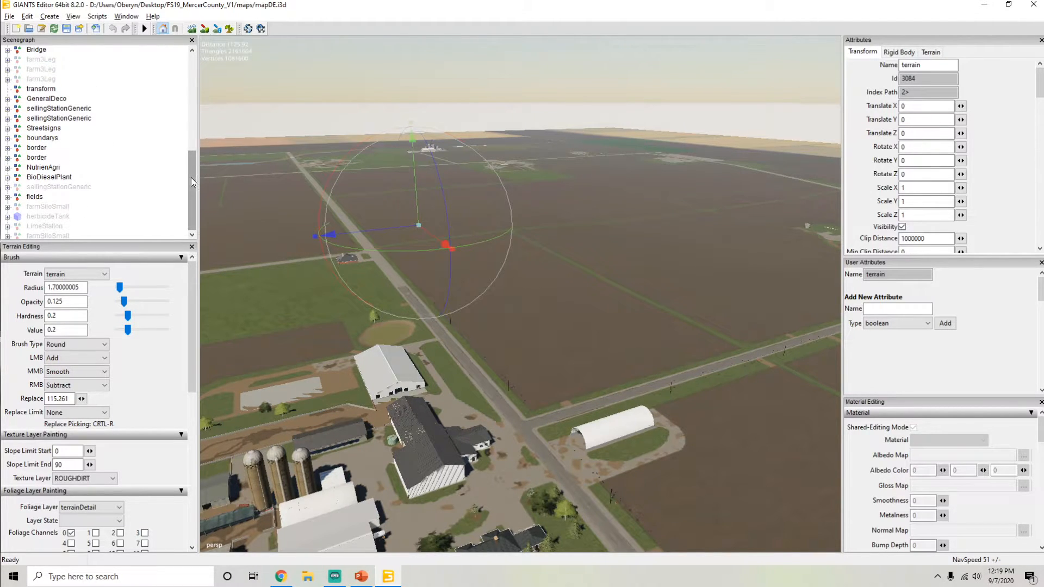
scroll(189, 176, "up", 8)
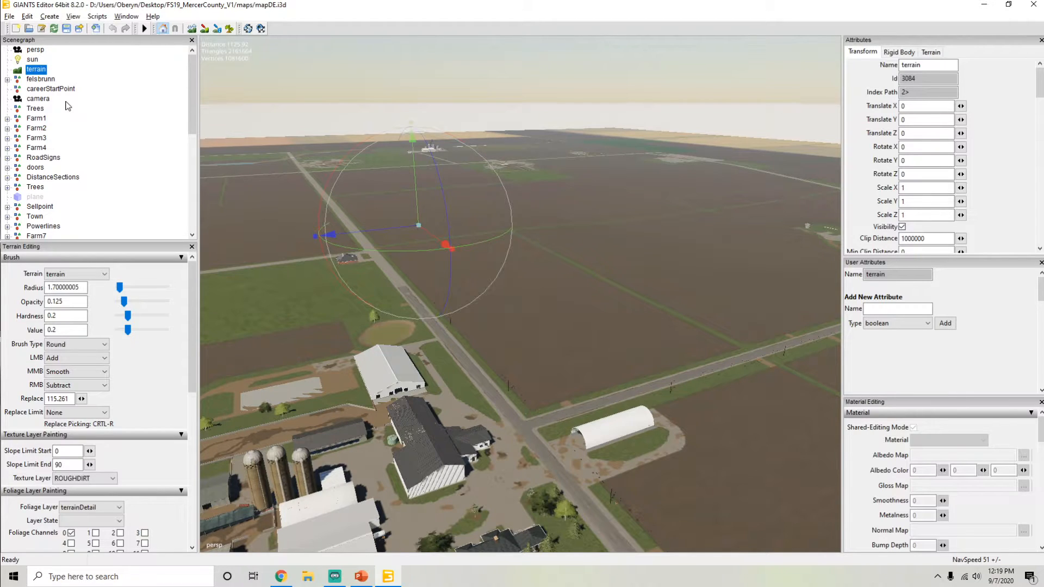
scroll(60, 104, "down", 5)
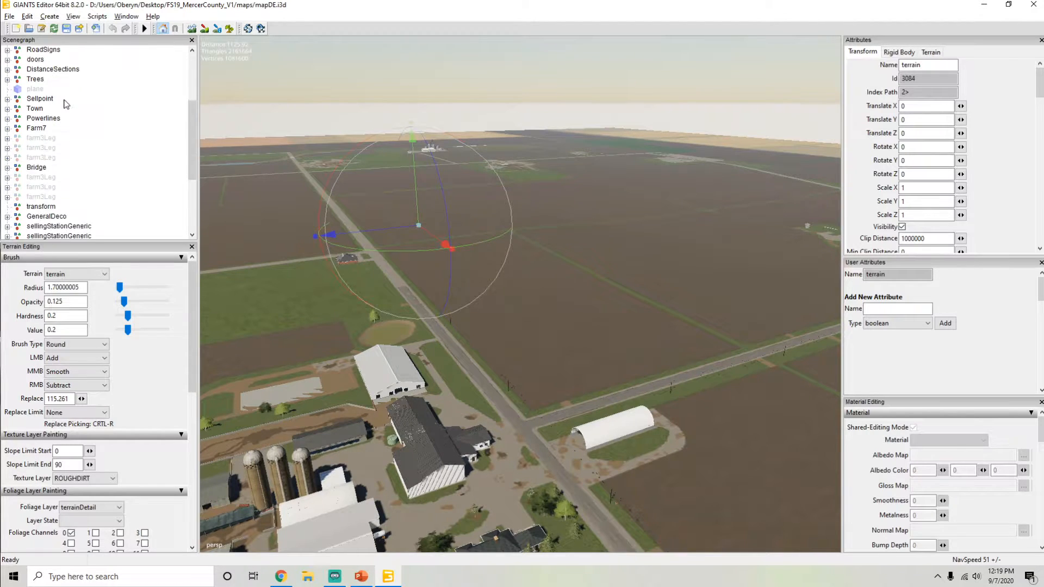
left_click_drag(191, 168, 187, 93)
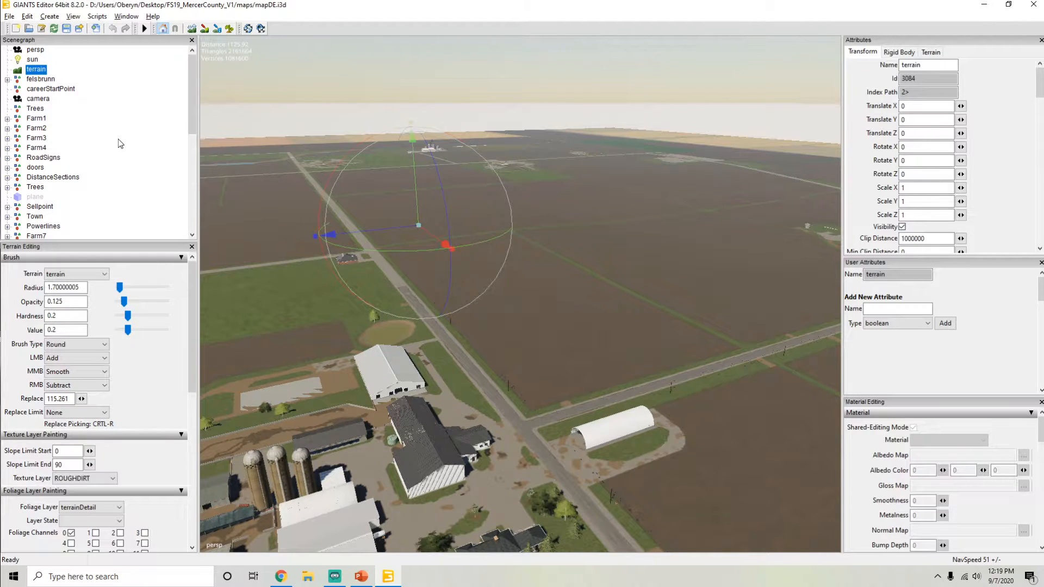
scroll(84, 156, "down", 1)
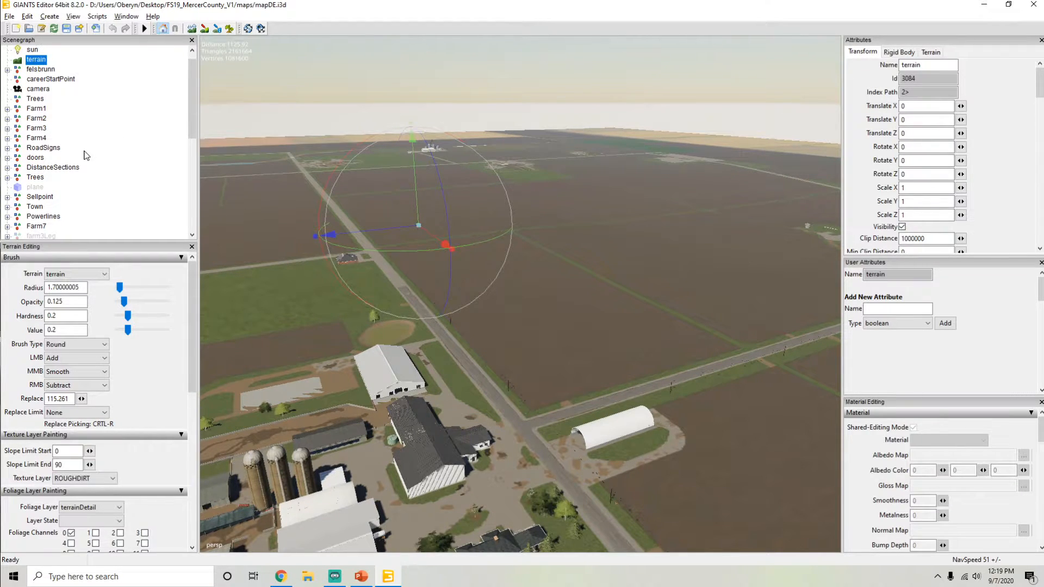
left_click_drag(193, 104, 191, 79)
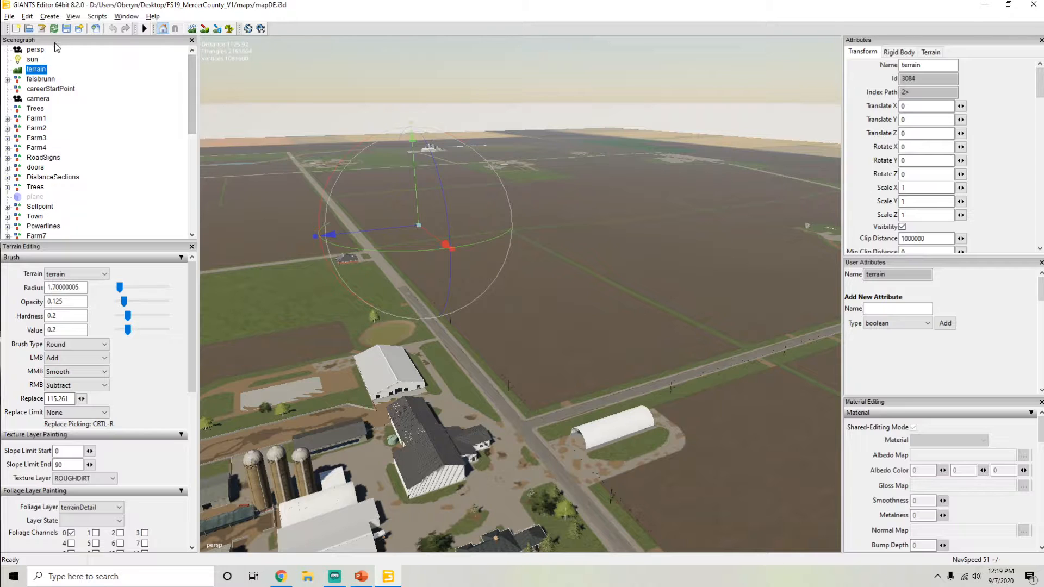
Step: Create a new transform group and locate it at the end of the Scenegraph
left_click(49, 16)
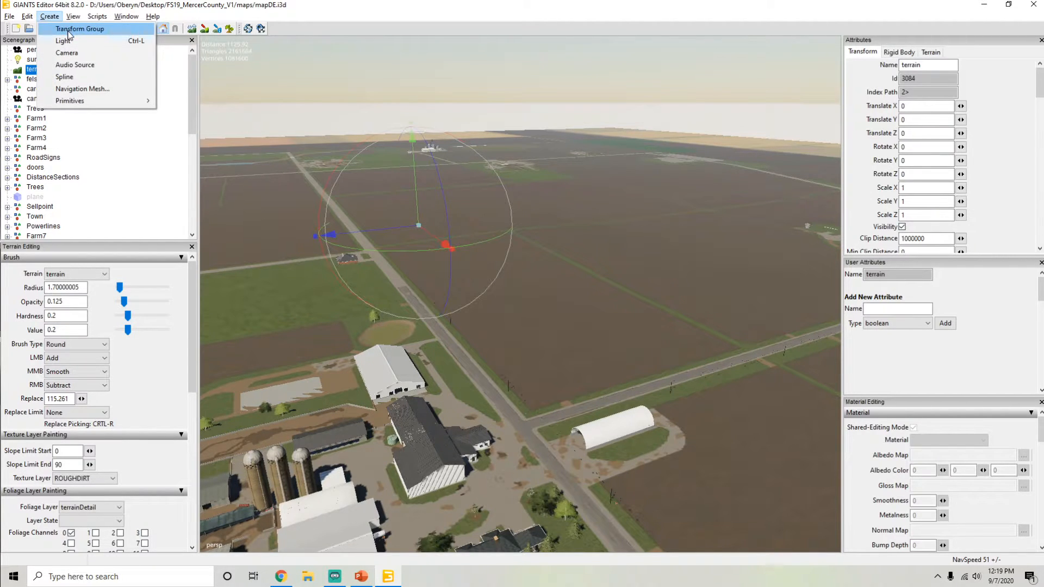
left_click(73, 30)
scroll(31, 163, "down", 10)
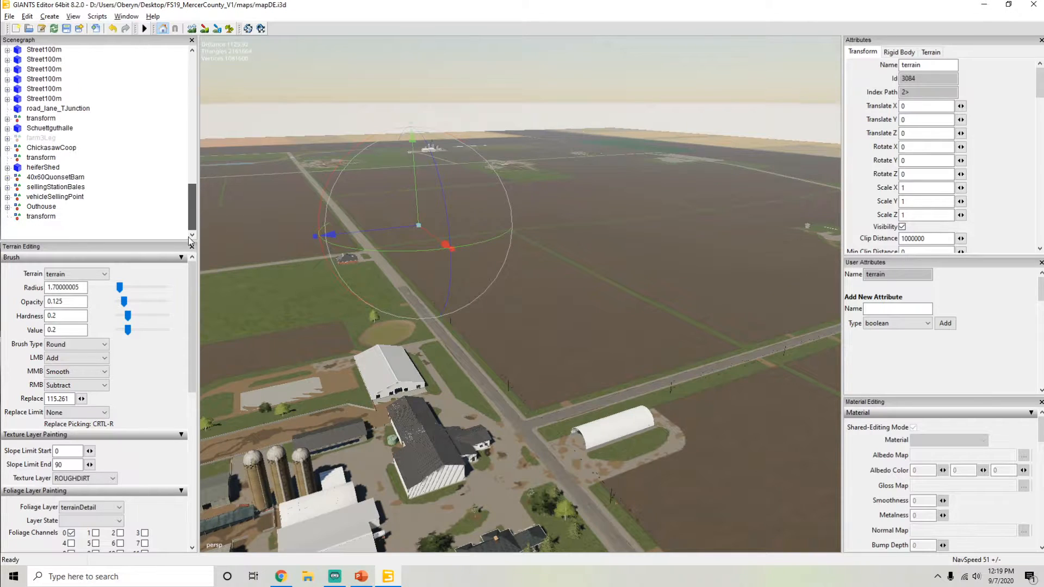
Step: Select the green_poly_tank beside the arched white shed and find its entry in the Scenegraph
left_click(32, 217)
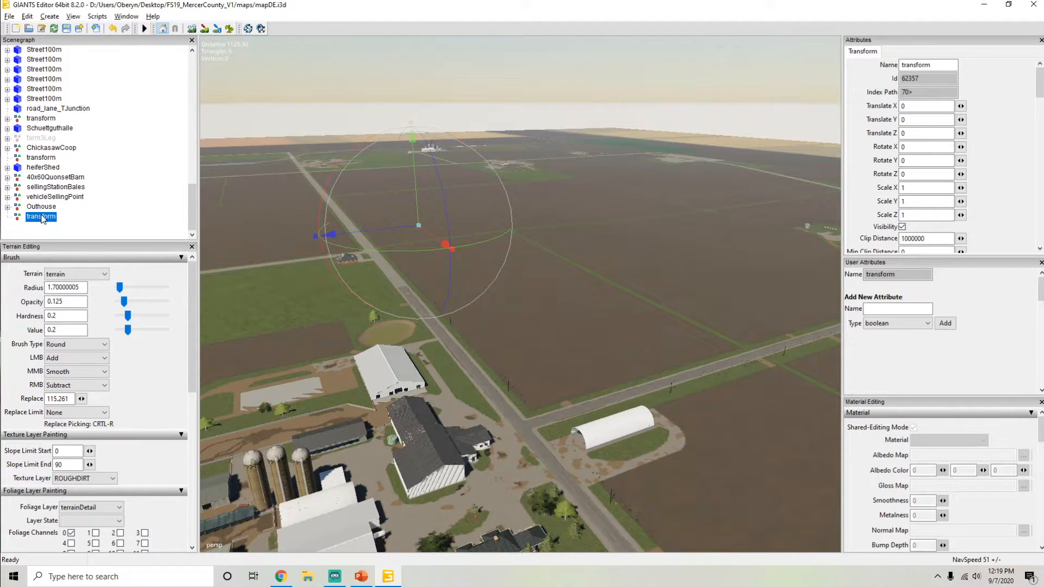
left_click_drag(510, 204, 424, 204, "alt")
scroll(478, 184, "up", 5)
scroll(478, 183, "up", 5)
scroll(489, 182, "up", 5)
scroll(414, 244, "up", 5)
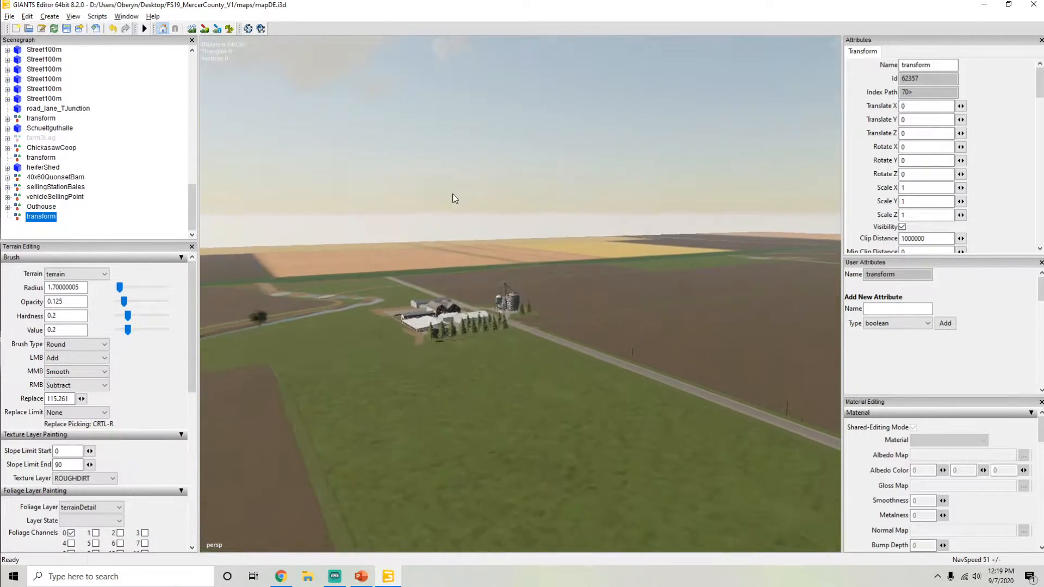
right_click_drag(424, 204, 344, 276, "alt")
left_click_drag(344, 276, 332, 263, "alt")
right_click_drag(331, 262, 602, 223, "alt")
left_click_drag(602, 223, 301, 239, "alt")
right_click_drag(302, 238, 582, 241, "alt")
right_click_drag(388, 276, 693, 242, "alt")
left_click_drag(693, 242, 571, 247, "alt")
right_click_drag(571, 247, 689, 224, "alt")
left_click_drag(688, 224, 413, 340, "alt")
right_click_drag(414, 341, 504, 268, "alt")
left_click(560, 233)
left_click_drag(431, 282, 423, 270, "alt")
right_click_drag(424, 271, 400, 281, "alt")
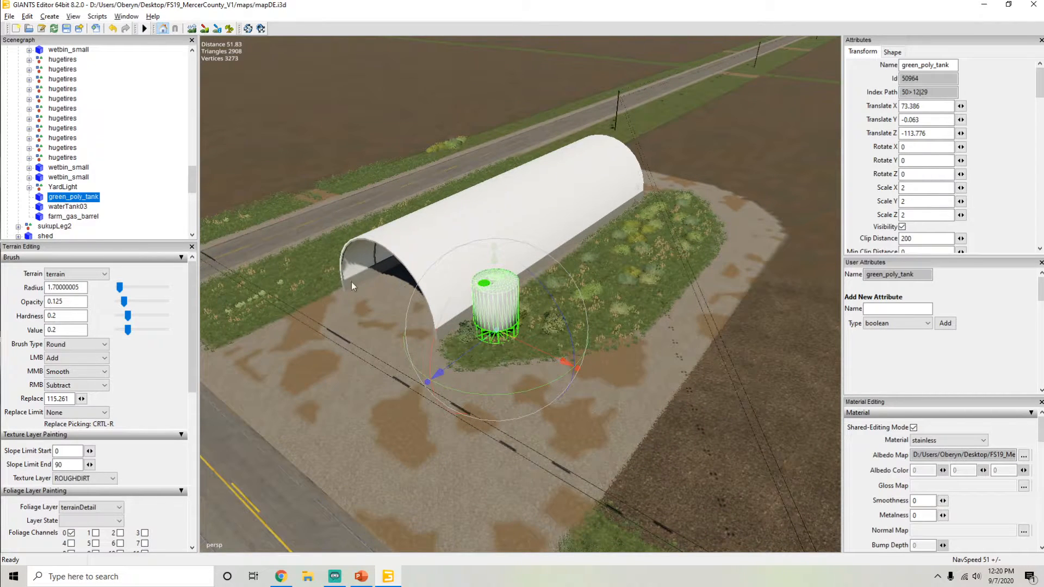
scroll(82, 166, "up", 2)
scroll(81, 167, "down", 3)
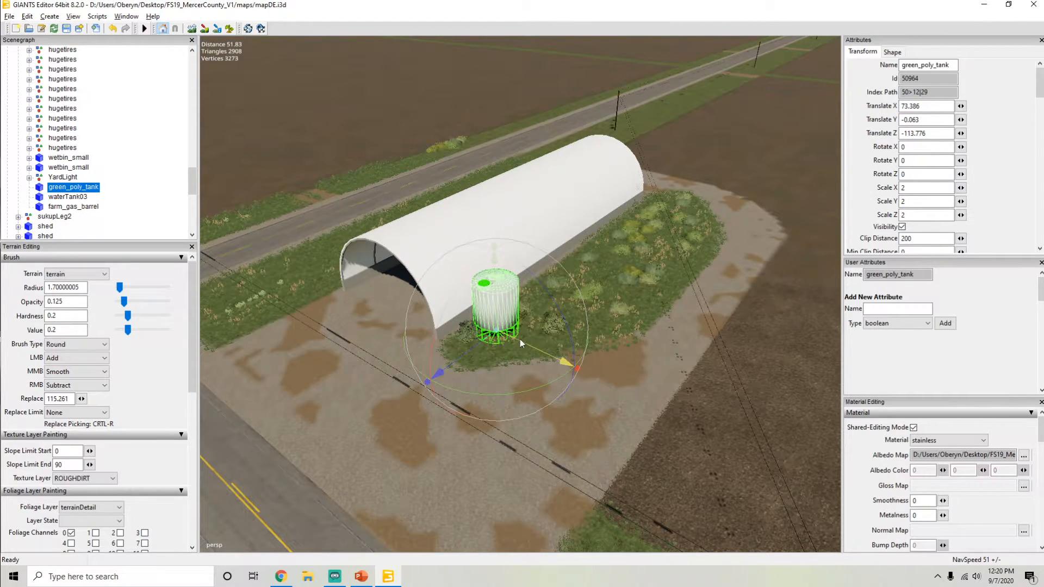
Step: Move the green_poly_tank along its X axis from the arched shed into the bare field, to about X 118.04
left_click_drag(519, 340, 503, 363, "alt")
scroll(401, 356, "down", 3)
scroll(517, 325, "up", 4)
scroll(518, 324, "down", 2)
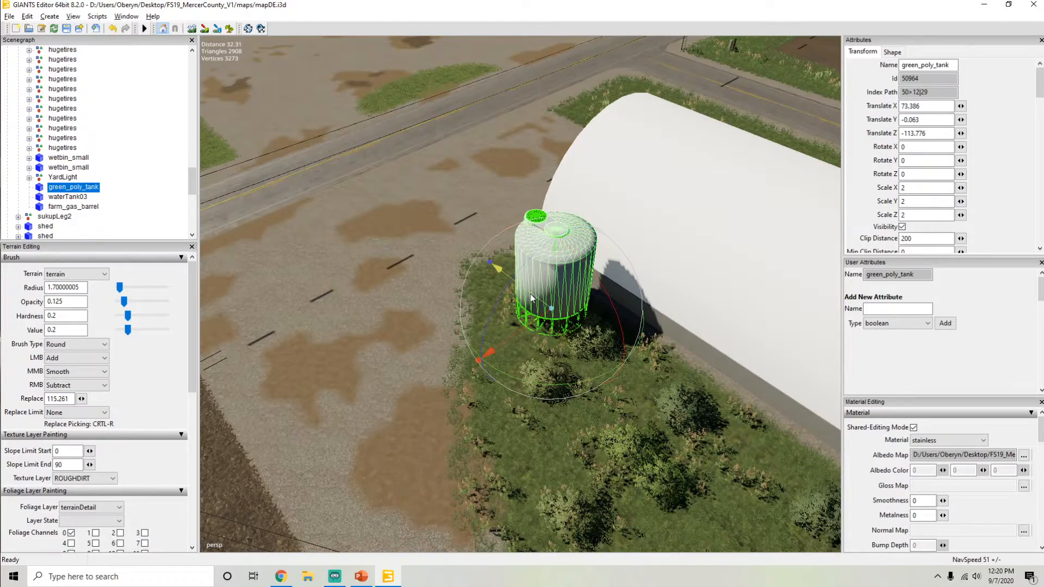
left_click_drag(517, 335, 239, 482)
left_click_drag(239, 482, 131, 313, "alt")
scroll(439, 333, "down", 3)
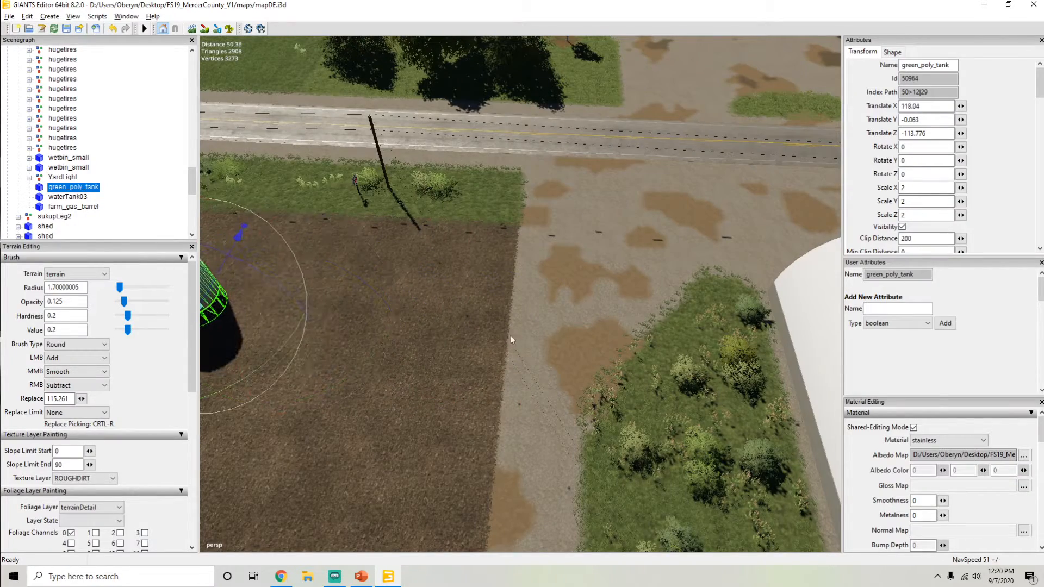
Step: Shift the green_poly_tank slightly along its Z axis, to about Z -115.263
left_click_drag(512, 335, 404, 302, "alt")
left_click_drag(488, 308, 482, 337)
left_click(930, 134)
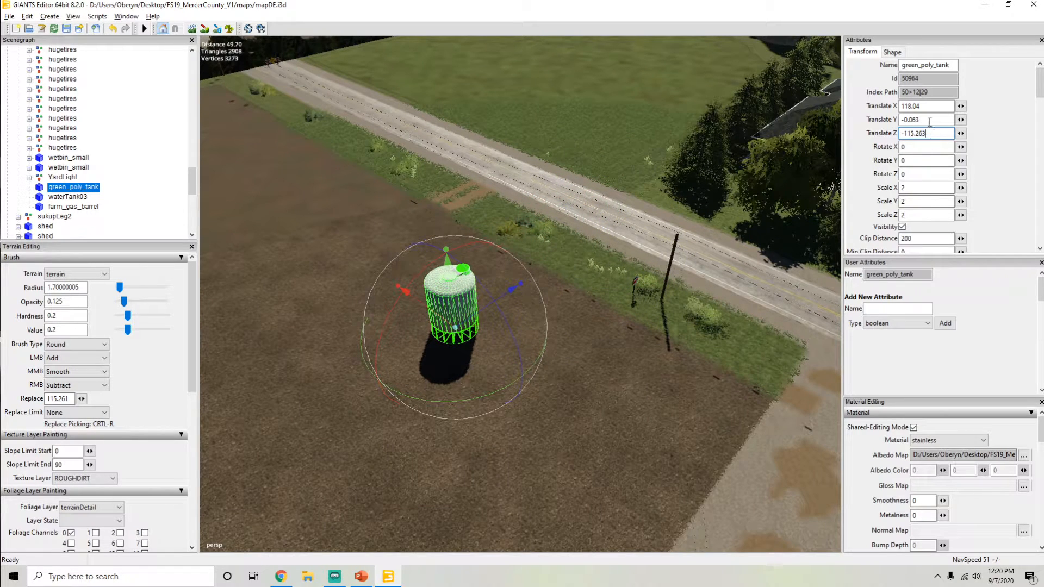
left_click(927, 105)
left_click_drag(434, 328, 575, 322, "alt")
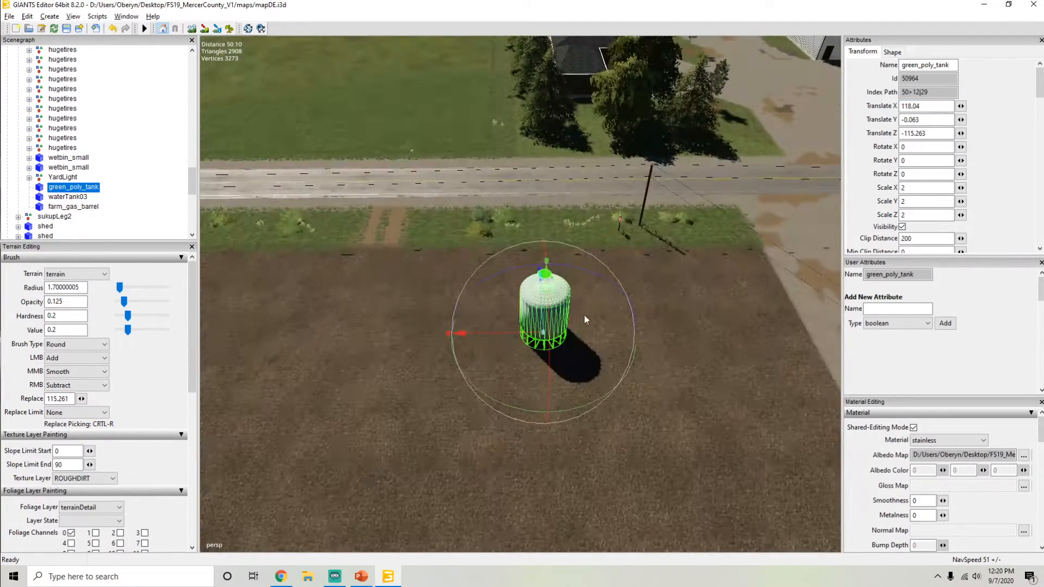
left_click_drag(559, 278, 824, 145, "alt")
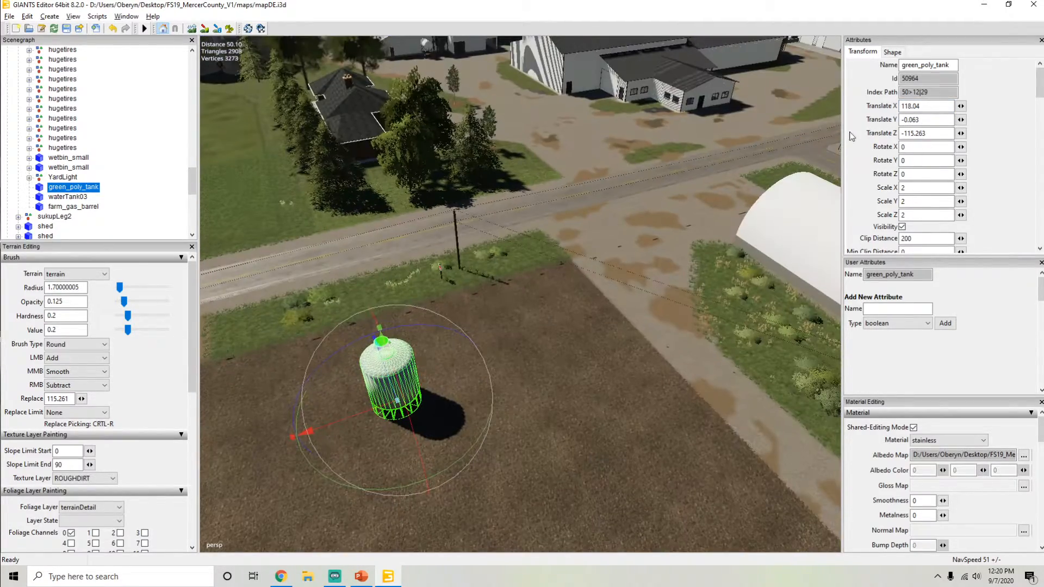
Step: Move the green_poly_tank back along its X axis to the grass beside the arched shed, at about X 75.403
left_click_drag(472, 345, 667, 366, "alt")
left_click(449, 355)
key("ctrl+z")
left_click_drag(667, 366, 436, 386, "alt")
left_click_drag(390, 428, 543, 384)
scroll(476, 382, "up", 3)
left_click_drag(537, 253, 535, 276)
middle_click_drag(313, 257, 433, 250, "alt")
scroll(433, 249, "up", 4)
left_click_drag(432, 250, 589, 299, "alt")
scroll(494, 305, "down", 5)
left_click_drag(494, 305, 478, 386, "alt")
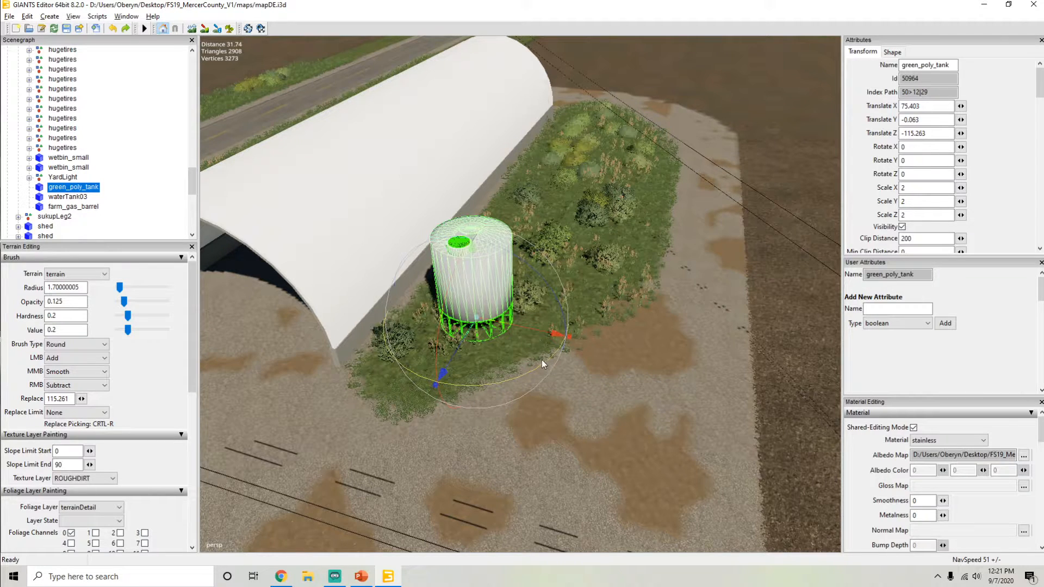
Step: Rotate the green_poly_tank around its vertical axis, to rotation values of about 180, 85.203, 180
left_click_drag(456, 385, 656, 323)
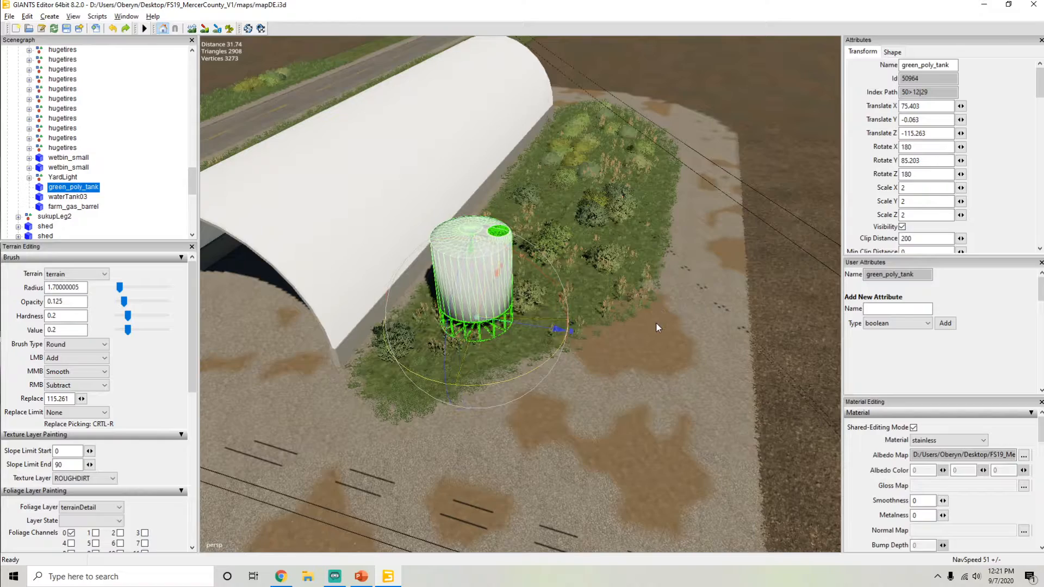
scroll(538, 342, "up", 5)
scroll(530, 309, "down", 5)
Step: Tilt the green_poly_tank to about -173.32, 85.17, -173.296 and move it freely to about X 74.856, Z -115.217
mouse_move(530, 309)
left_mouse_down("alt")
mouse_move(491, 303)
mouse_move(518, 312)
left_mouse_up("alt")
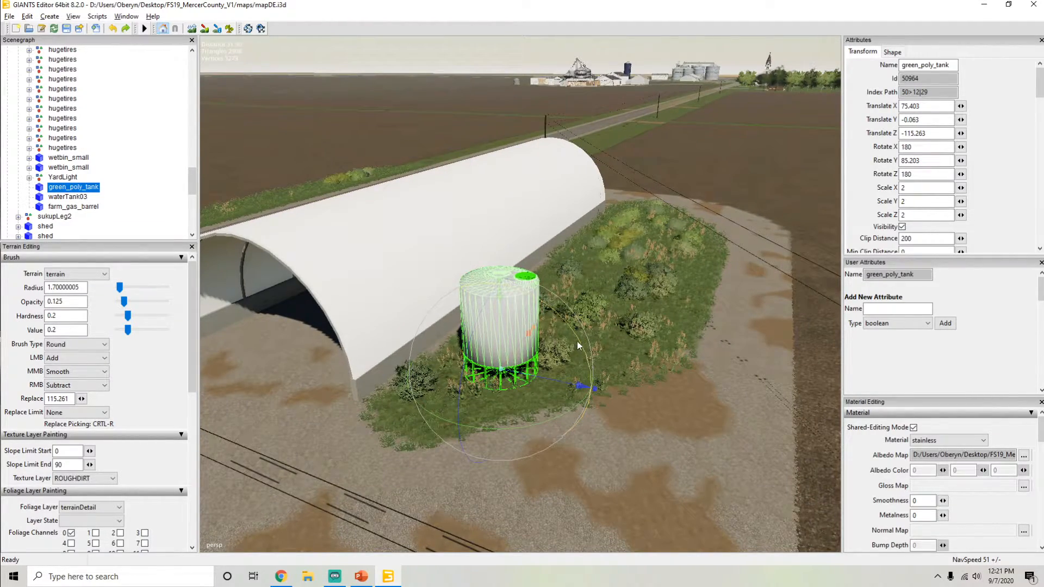
left_click_drag(558, 314, 451, 377)
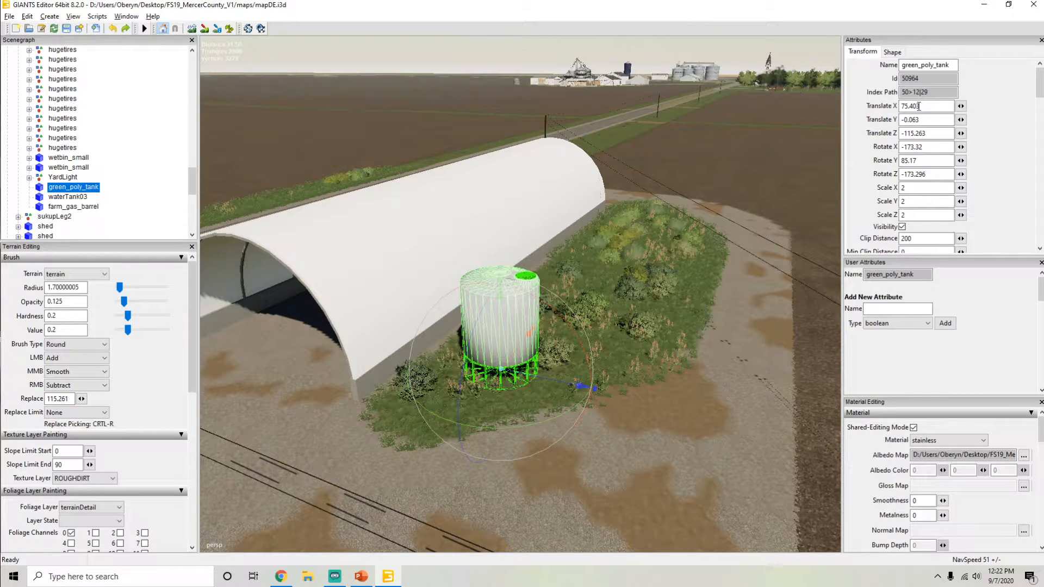
left_click_drag(539, 377, 525, 399)
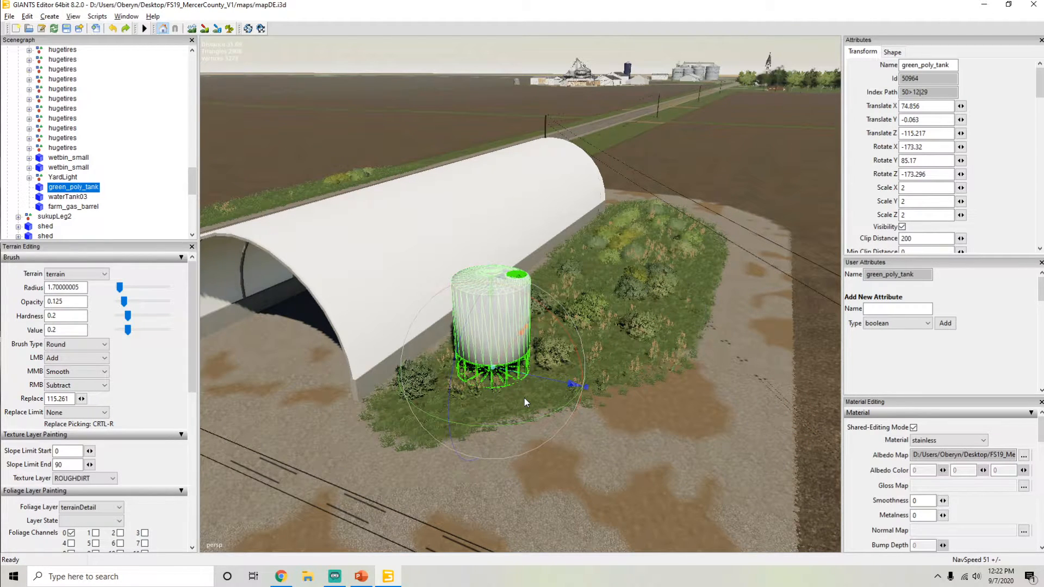
Step: Select the kwansitHut shell of the arched shed in the 3D scene and focus on it
left_click_drag(190, 191, 187, 114)
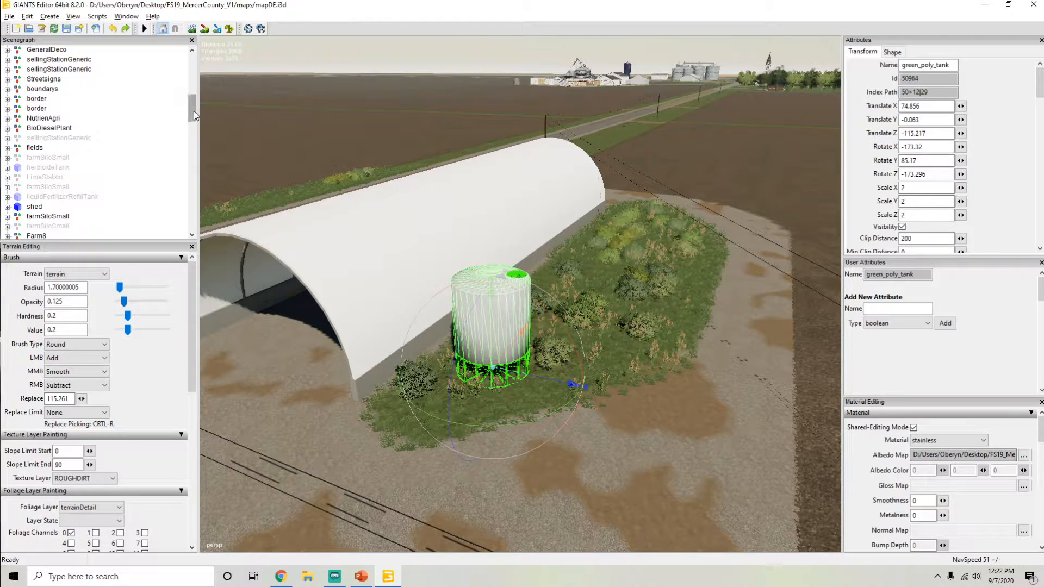
left_click_drag(193, 111, 191, 132)
scroll(8, 143, "down", 1)
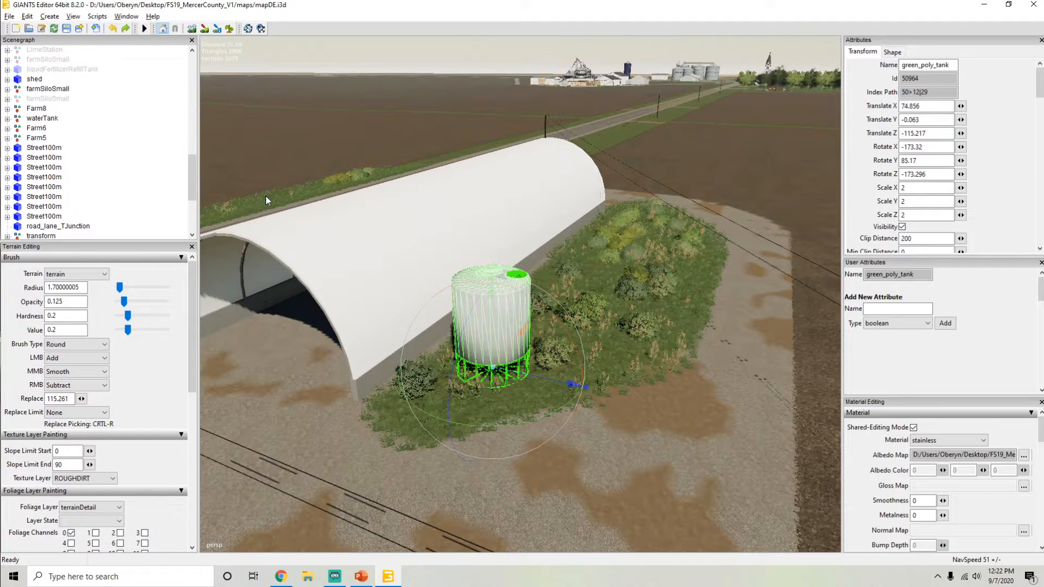
scroll(190, 169, "down", 4)
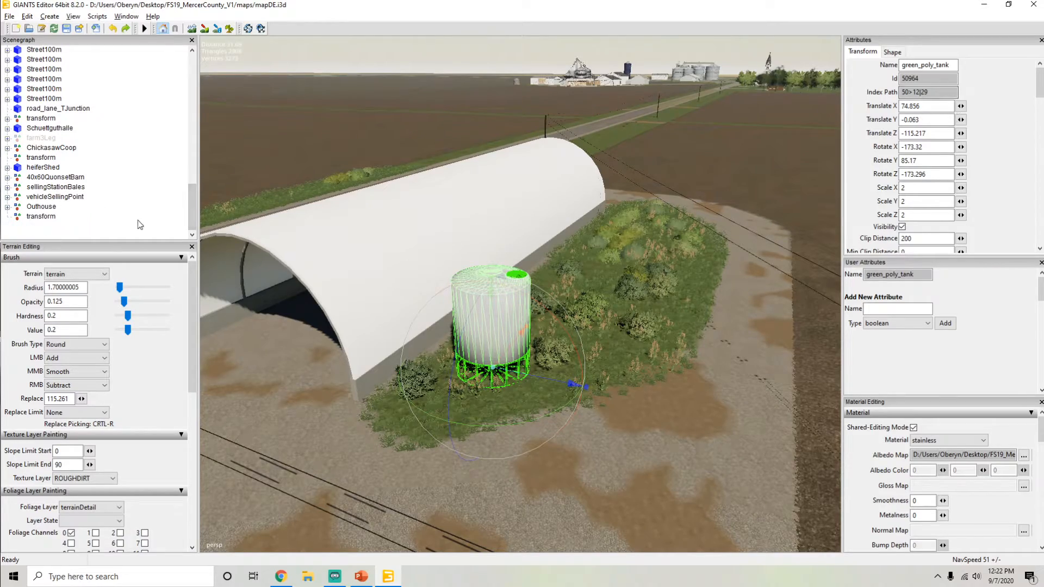
left_click_drag(482, 236, 414, 257, "alt")
scroll(348, 287, "down", 5)
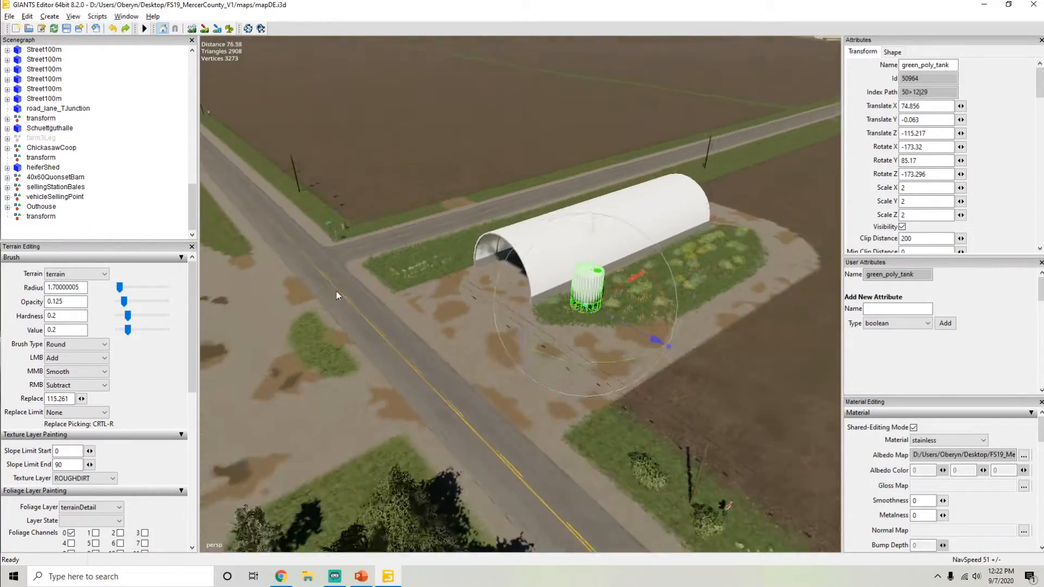
left_click_drag(352, 292, 450, 252, "alt")
scroll(468, 264, "up", 5)
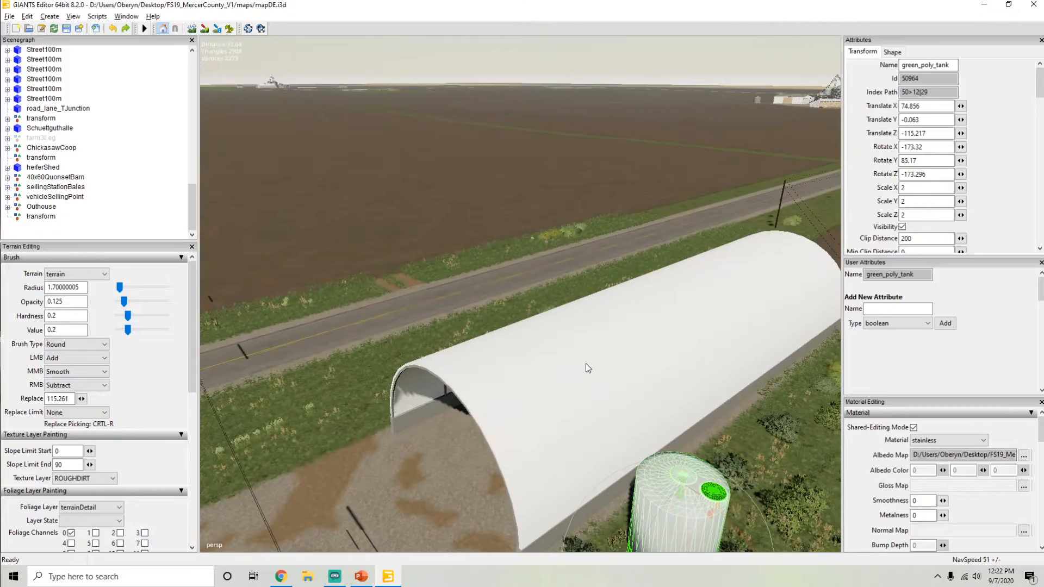
left_click(582, 364)
left_click_drag(454, 332, 535, 305, "alt")
key("f")
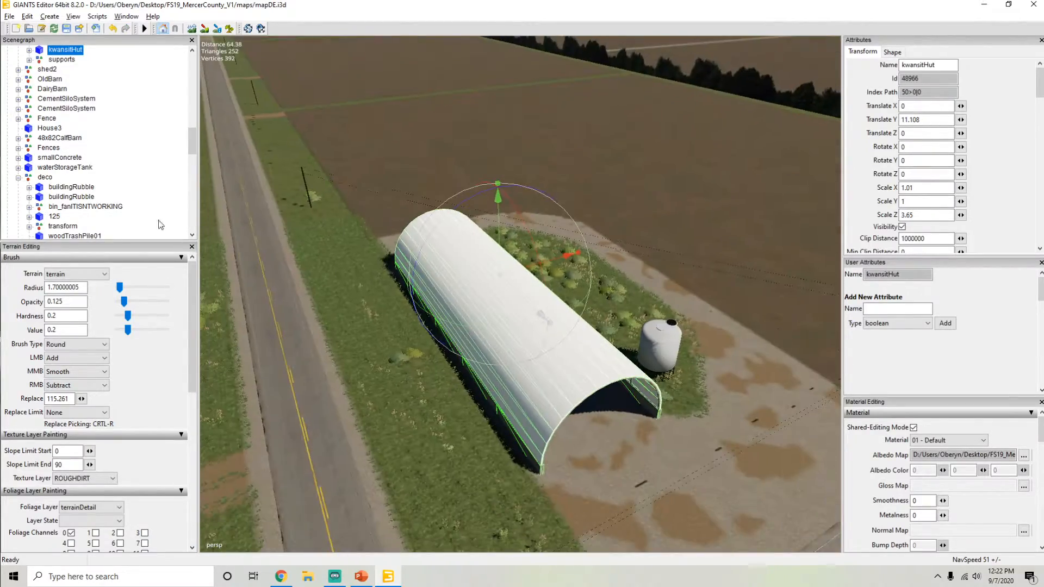
Step: Select the supports group under baleShed in the Scenegraph and examine its arches inside the shed
scroll(99, 173, "up", 4)
left_click_drag(443, 250, 459, 158, "alt")
scroll(407, 236, "up", 5)
scroll(403, 191, "down", 5)
left_click_drag(402, 191, 428, 251, "alt")
scroll(482, 200, "up", 4)
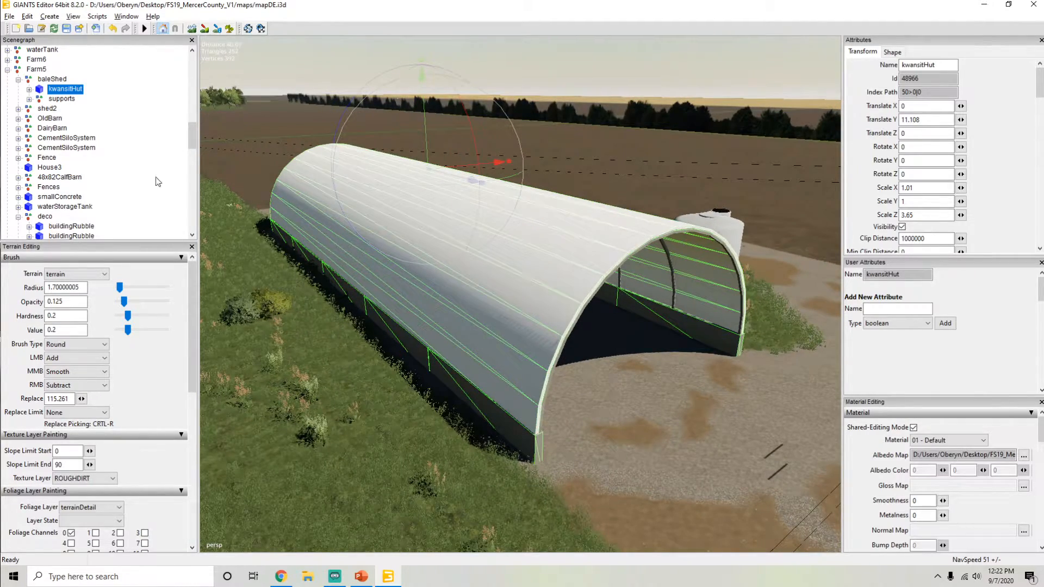
left_click(61, 99)
scroll(321, 207, "up", 5)
left_click_drag(387, 180, 319, 138, "alt")
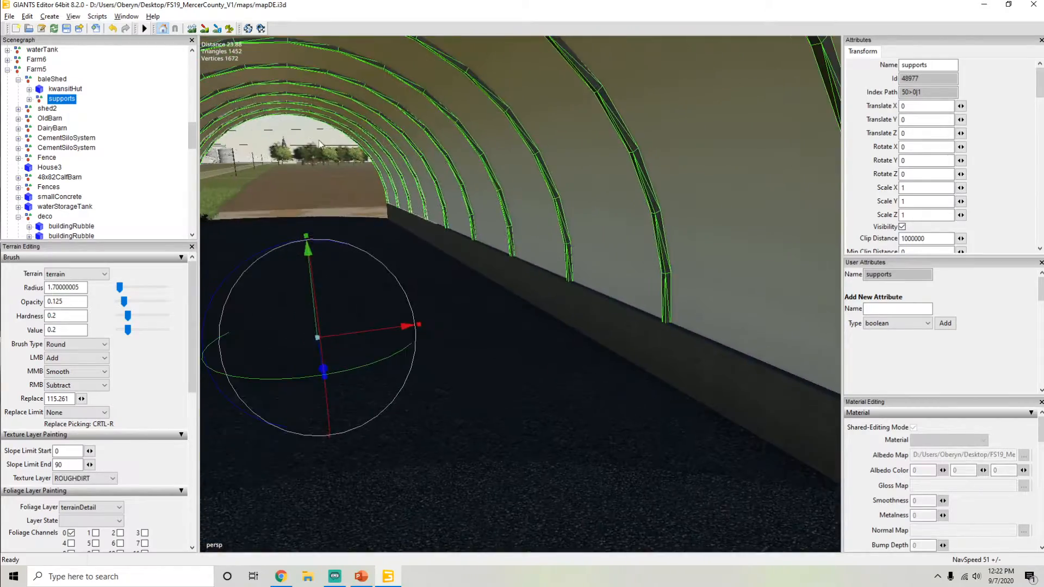
scroll(319, 138, "down", 6)
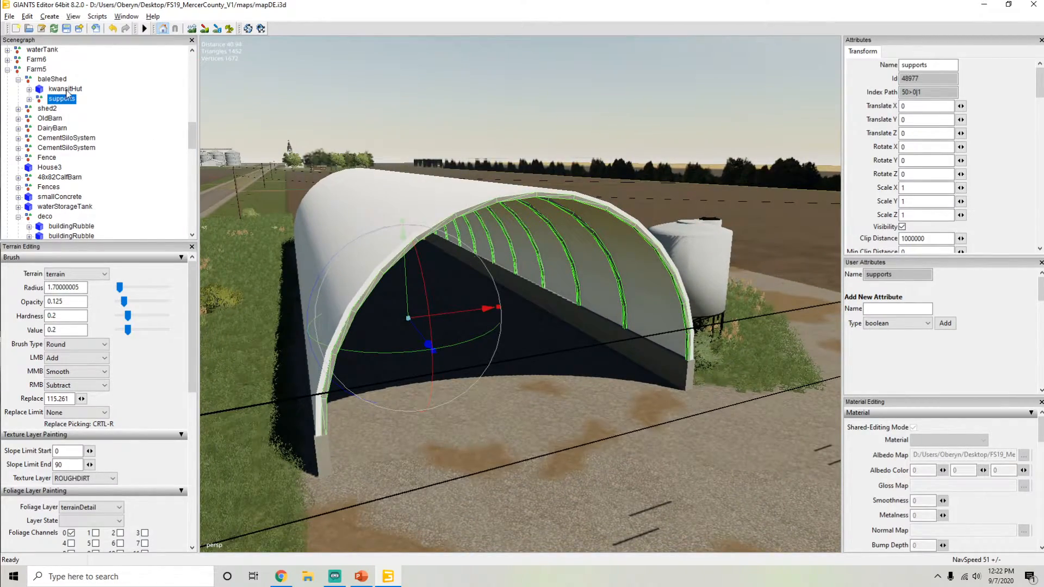
Step: Compare the kwansitHut shell, the supports group and the complete baleShed group by selecting each in turn
left_click(66, 90)
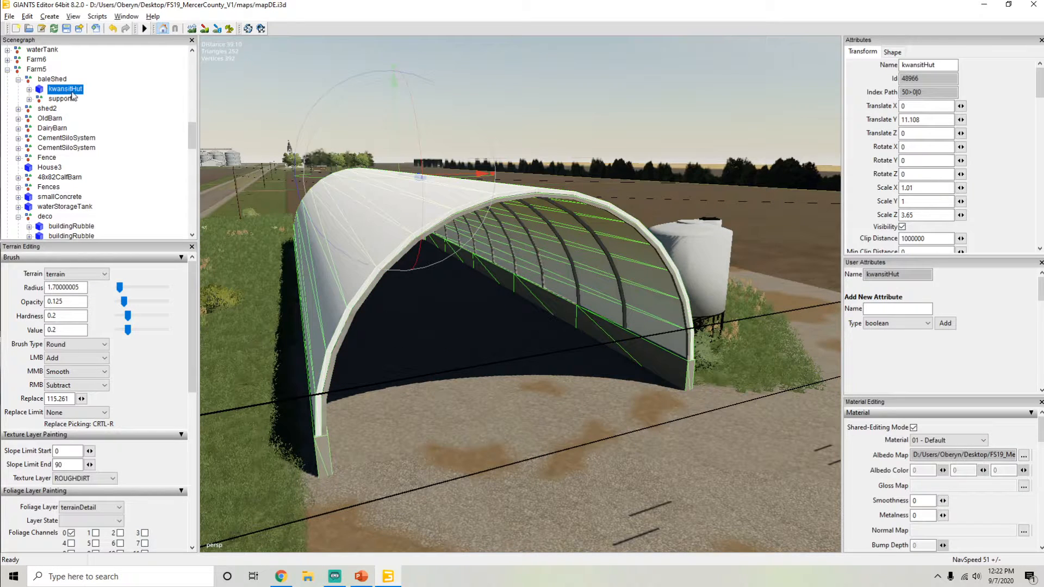
left_click(66, 100)
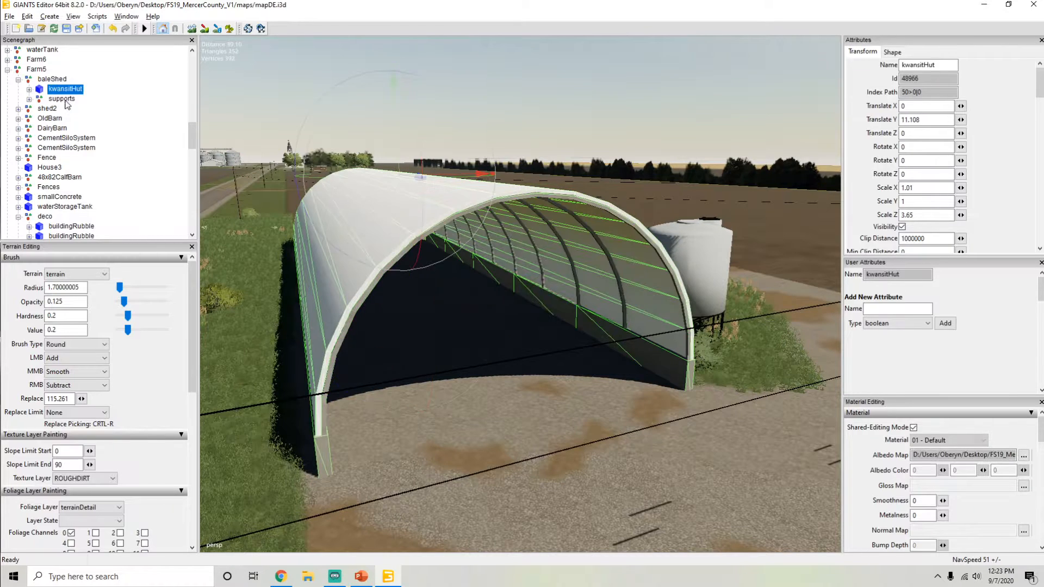
left_click(55, 80)
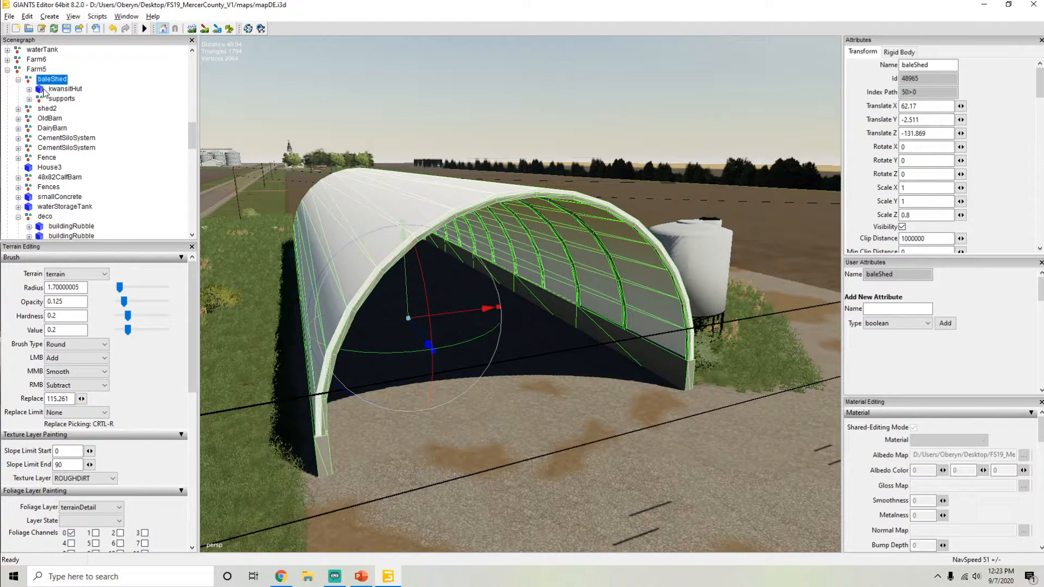
Step: Move only the kwansitHut shell along its X axis away from the supports, to about X -16.487, undo it, and repeat the demonstration
left_click(57, 90)
key("f")
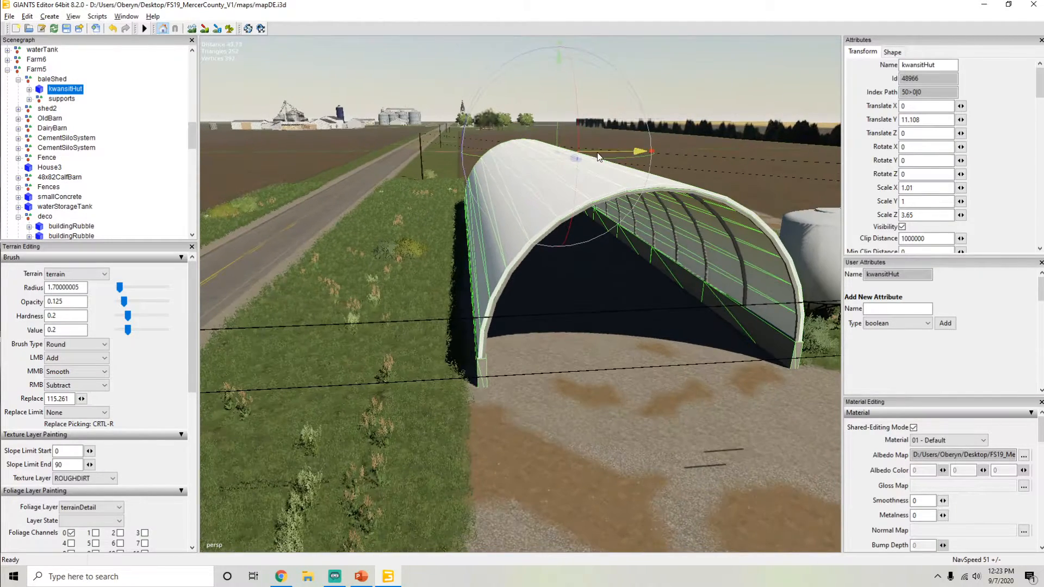
left_click_drag(617, 151, 433, 167)
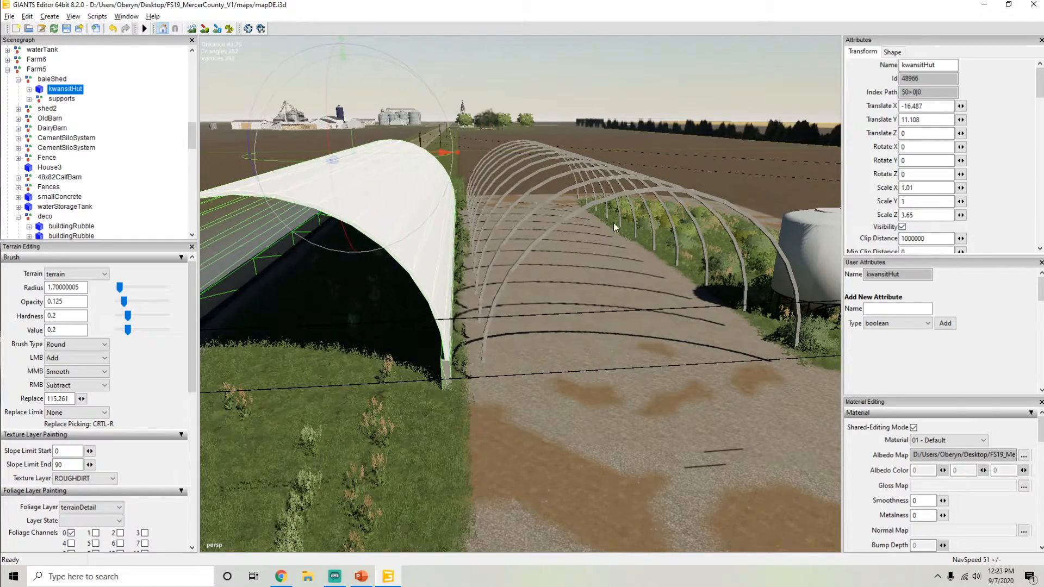
left_click_drag(546, 176, 468, 212, "alt")
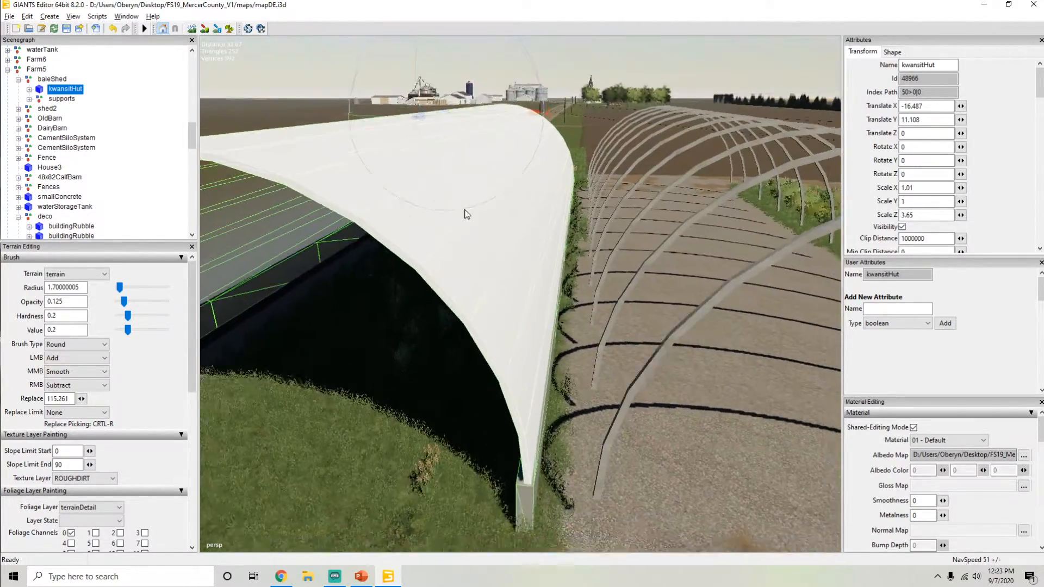
scroll(466, 225, "down", 4)
middle_click_drag(537, 211, 463, 216, "alt")
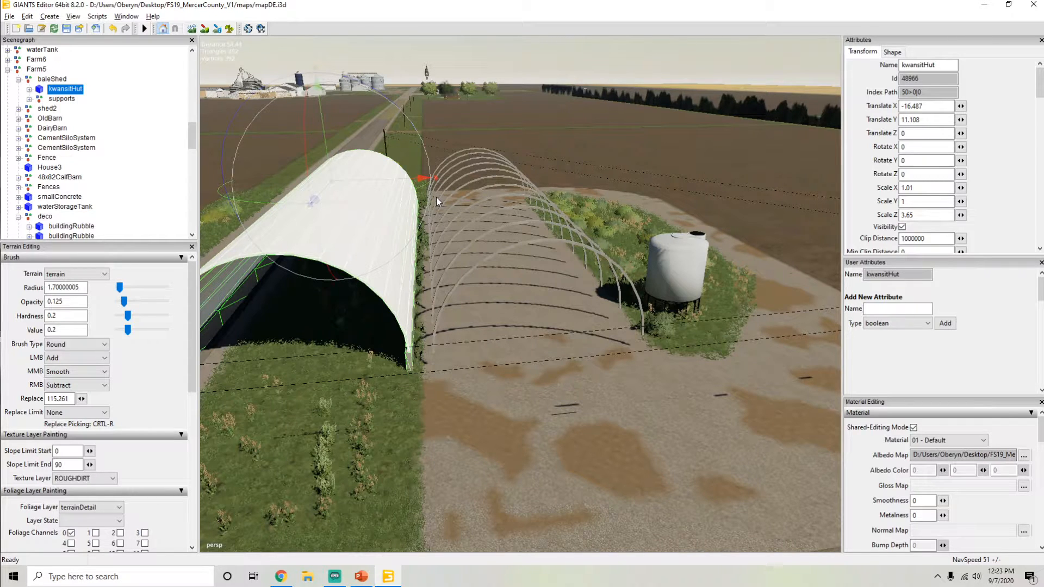
key("ctrl+z")
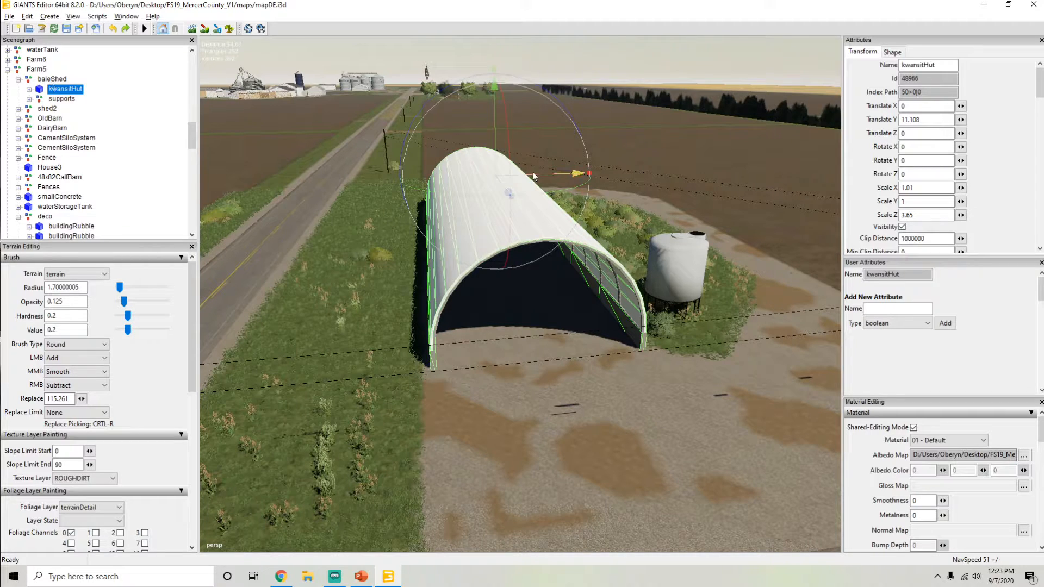
left_click_drag(537, 176, 375, 175)
key("ctrl+z")
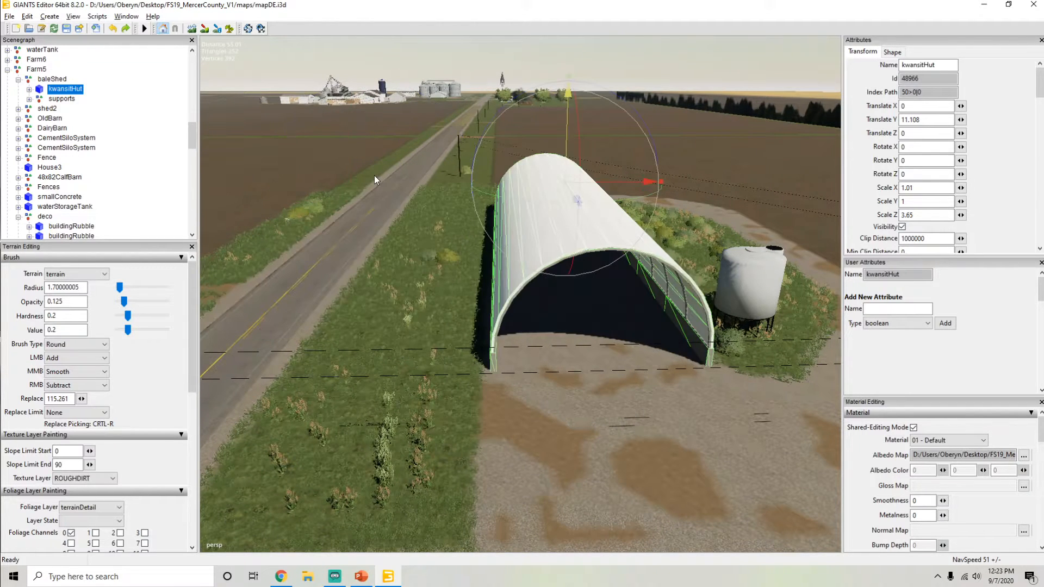
Step: Examine the arched shed's interior and select its parent baleShed group in the Scenegraph
left_click_drag(433, 201, 456, 194, "alt")
scroll(435, 190, "up", 5)
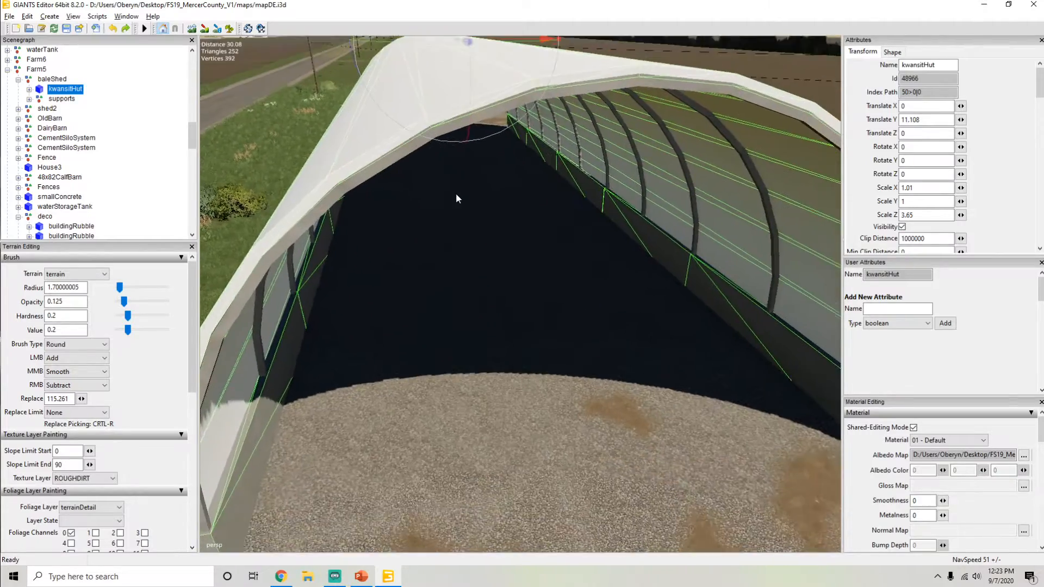
scroll(387, 201, "down", 5)
mouse_move(386, 201)
left_mouse_down("alt")
mouse_move(383, 187)
mouse_move(400, 178)
mouse_move(394, 201)
left_mouse_up("alt")
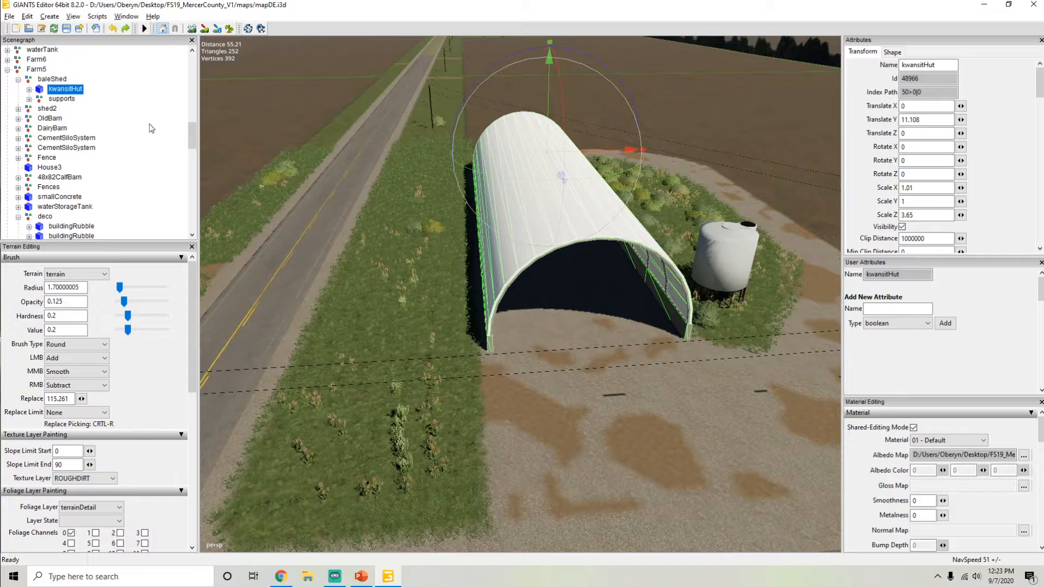
left_click(54, 79)
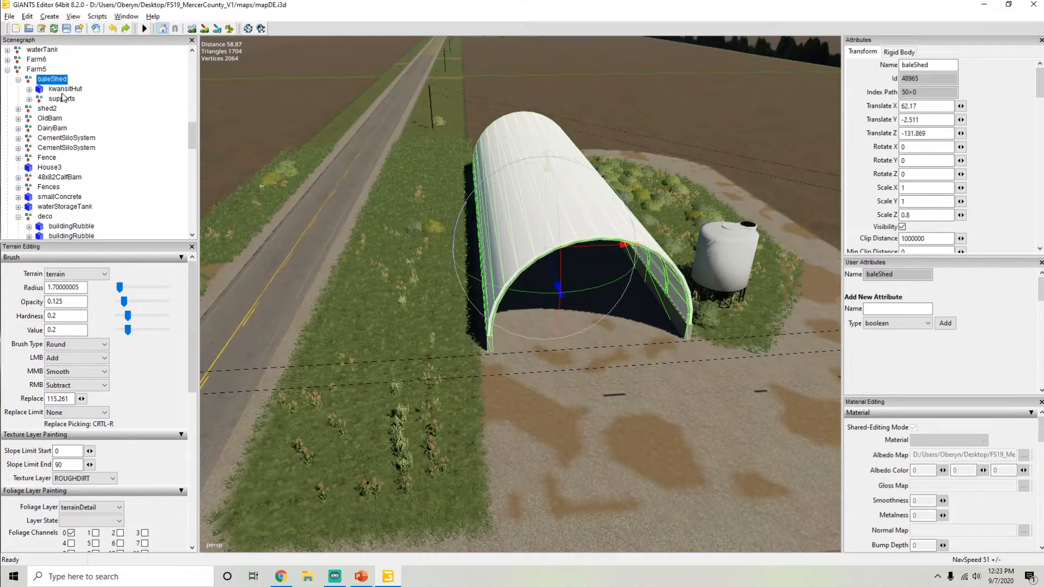
Step: Move the complete baleShed group along its X axis to show shell and supports travelling together, undo the move, and deselect the group
left_click_drag(437, 245, 450, 273, "alt")
scroll(468, 233, "up", 5)
left_click_drag(487, 187, 606, 98, "alt")
left_click_drag(569, 171, 425, 155, "alt")
scroll(423, 156, "down", 3)
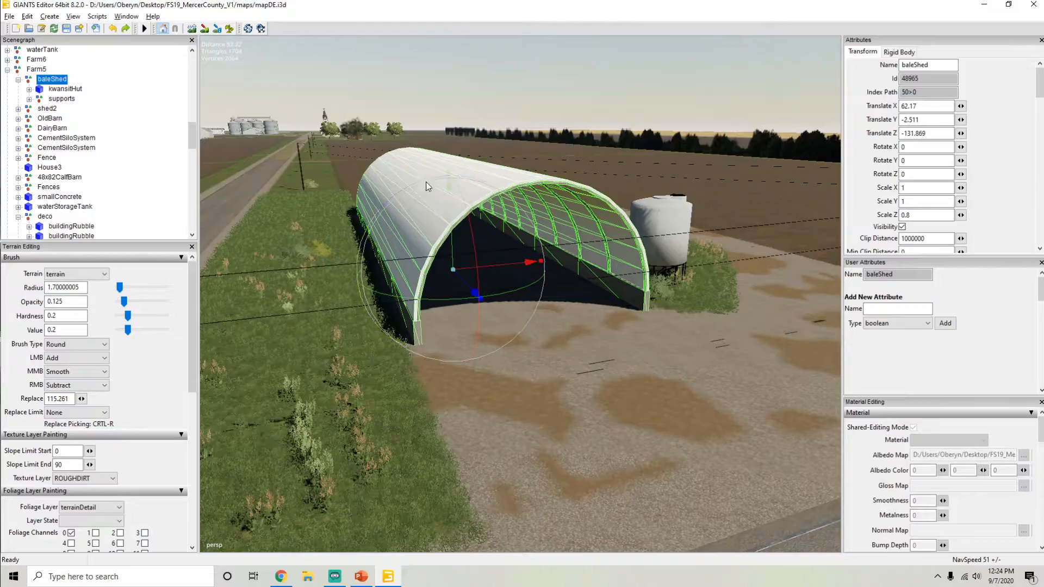
scroll(457, 215, "up", 4)
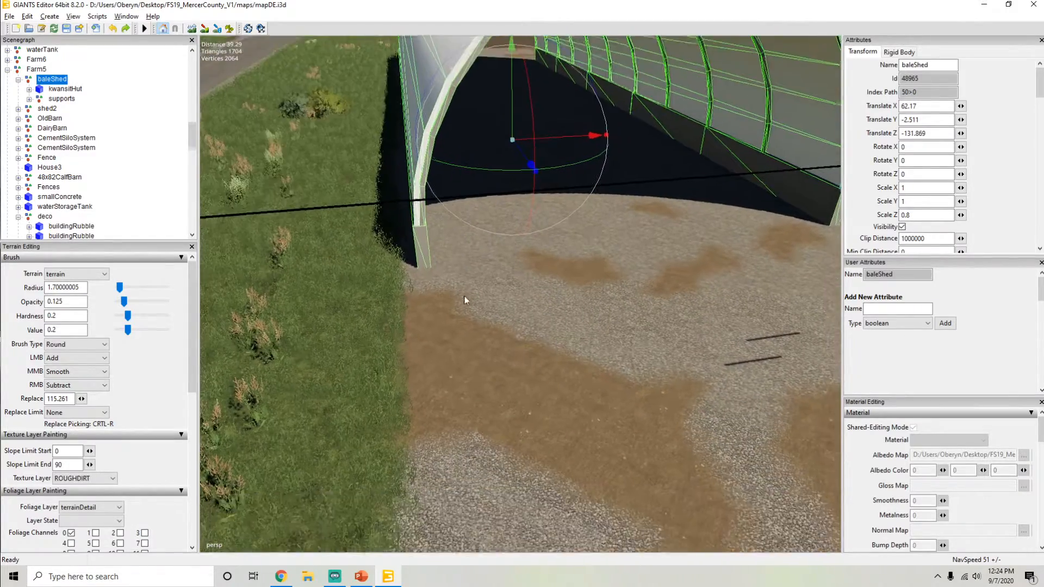
scroll(465, 297, "down", 5)
left_click_drag(460, 295, 384, 256, "alt")
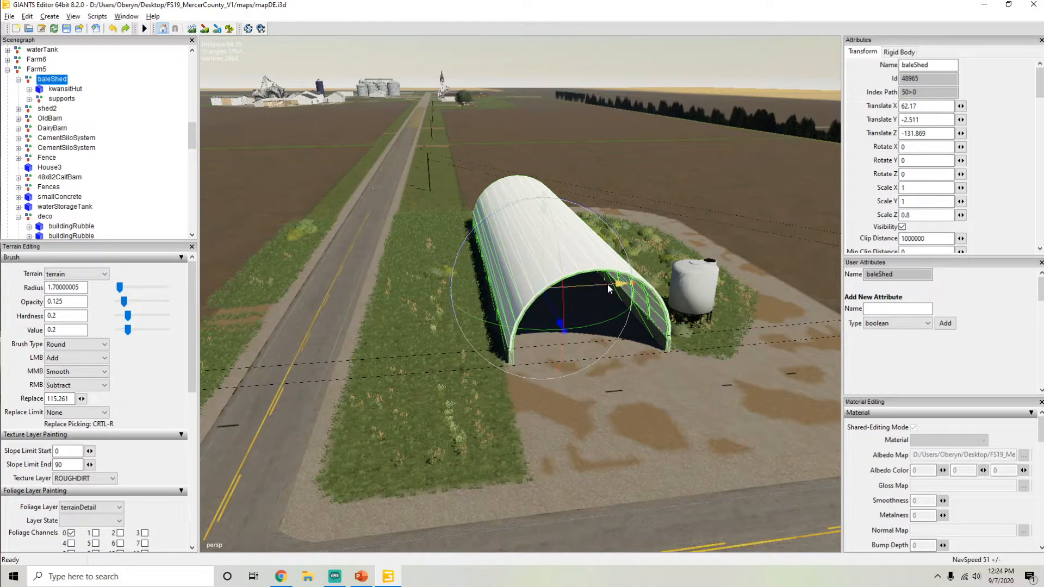
left_click_drag(608, 284, 545, 317)
key("ctrl+z")
left_click(406, 289)
Step: Go to the dairy barn across the road and select individual 3SecRoof and wall pieces to examine how it is built
scroll(413, 267, "up", 5)
left_click_drag(425, 240, 507, 275, "alt")
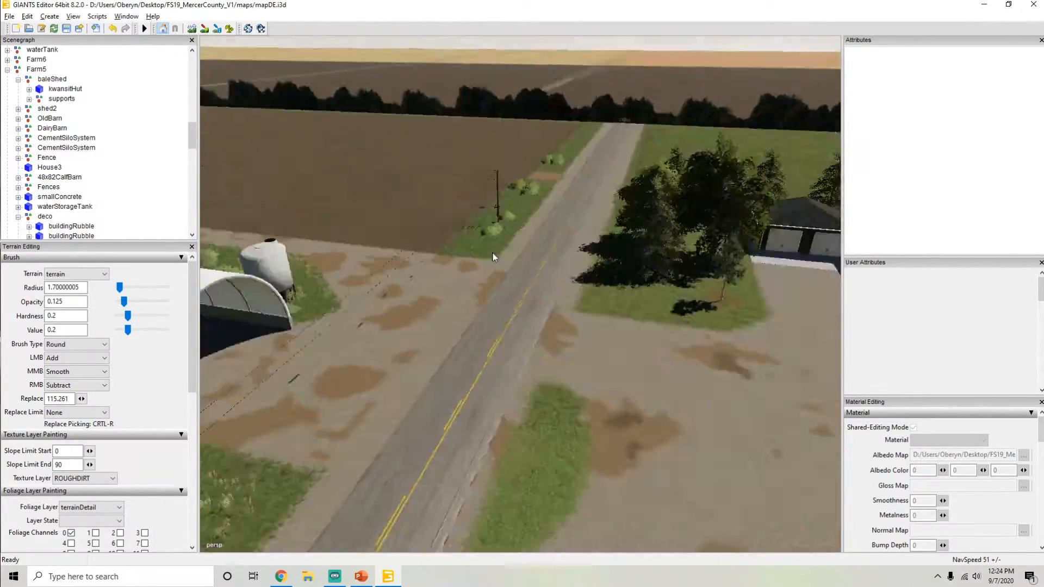
scroll(383, 274, "down", 5)
left_click_drag(387, 273, 430, 264, "alt")
scroll(389, 267, "up", 3)
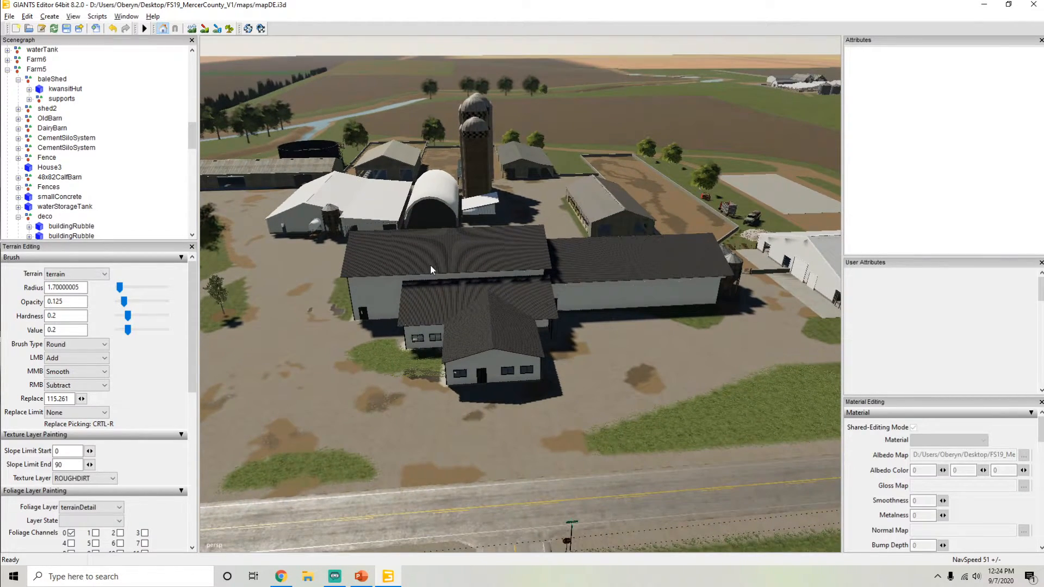
left_click(464, 253)
mouse_move(195, 116)
left_mouse_down()
mouse_move(192, 141)
mouse_move(194, 104)
left_mouse_up()
left_click(565, 289)
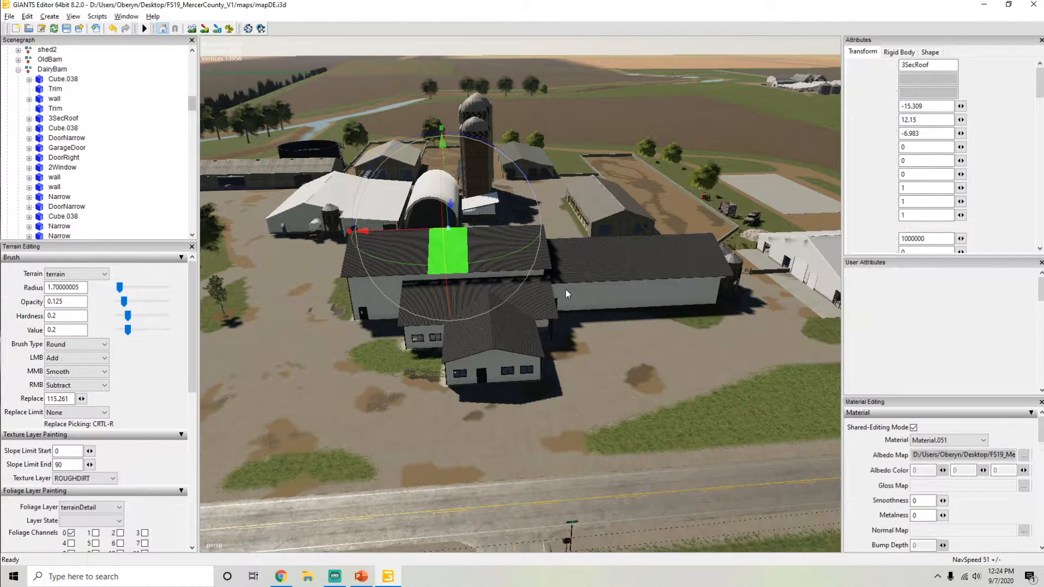
left_click(621, 292)
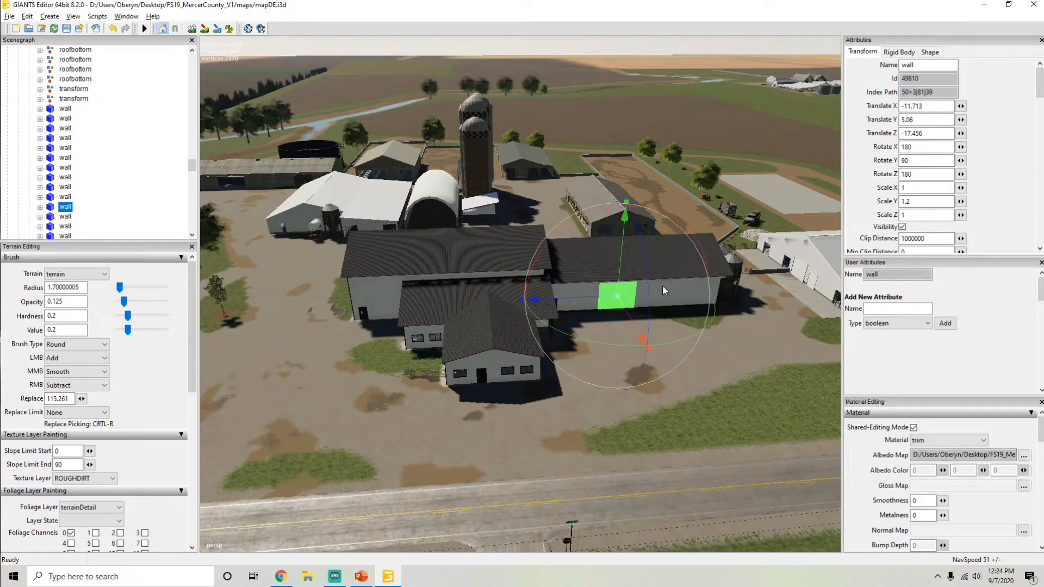
left_click(663, 290)
left_click(612, 294)
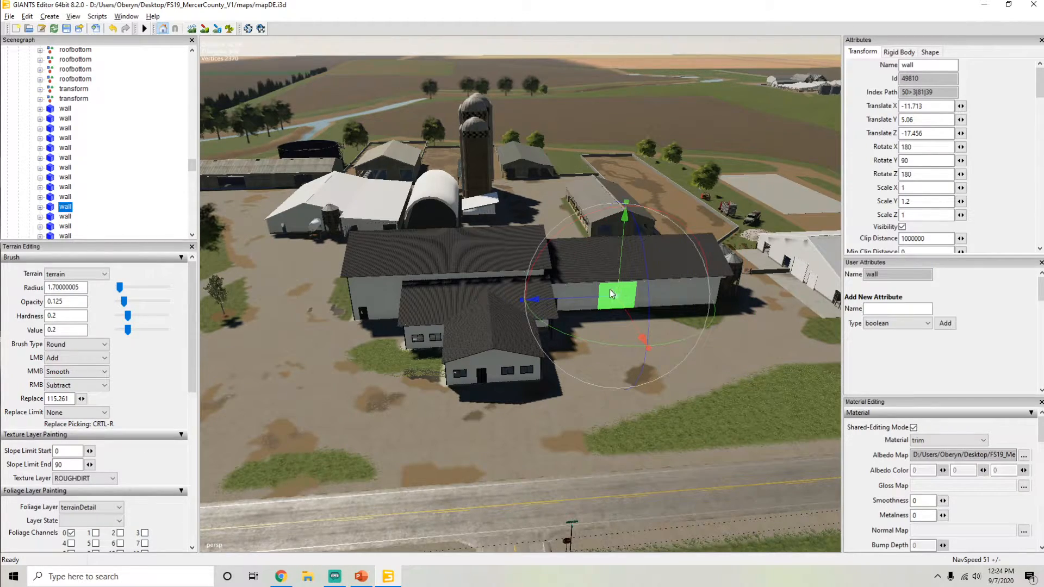
Step: Inspect further DairyBarn parts by selecting a 2Window piece, the end wall panels and the gable Face
left_click(514, 358)
right_click_drag(514, 358, 445, 341)
left_click_drag(515, 254, 628, 257, "alt")
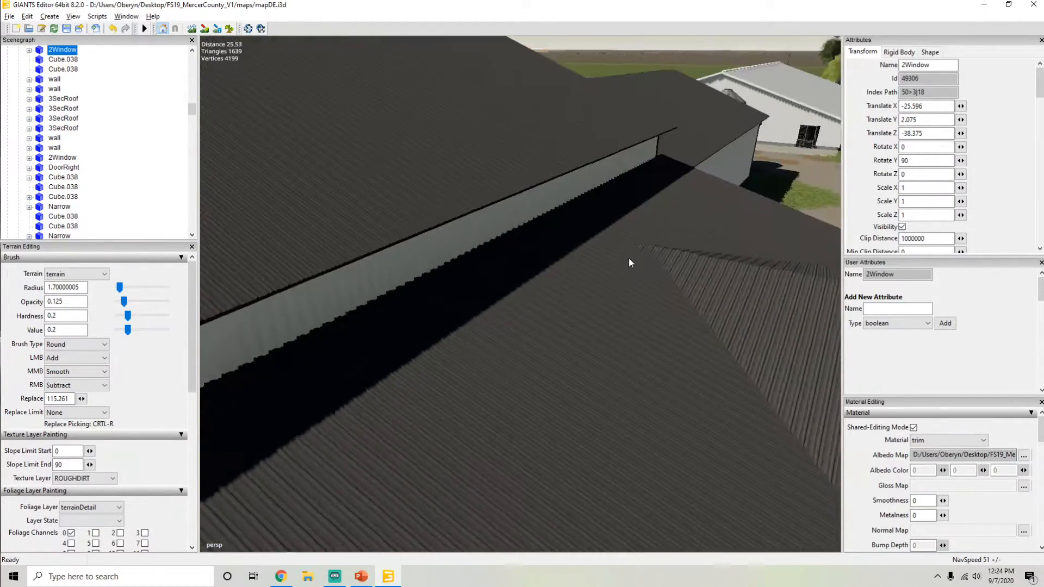
scroll(628, 257, "down", 5)
left_click_drag(534, 285, 511, 296, "alt")
left_click(431, 312)
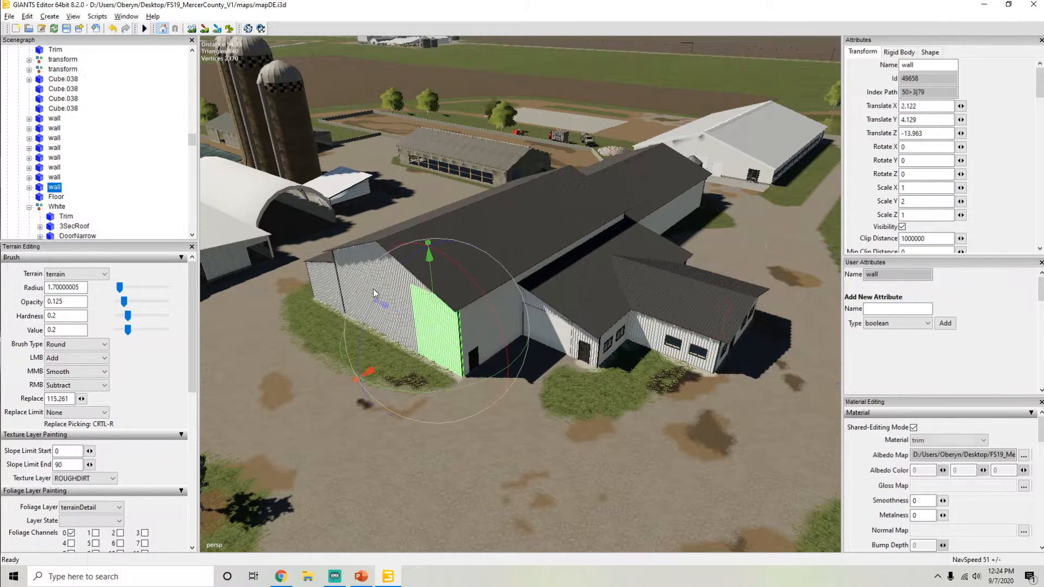
left_click(381, 296)
left_click(387, 295)
left_click(374, 258)
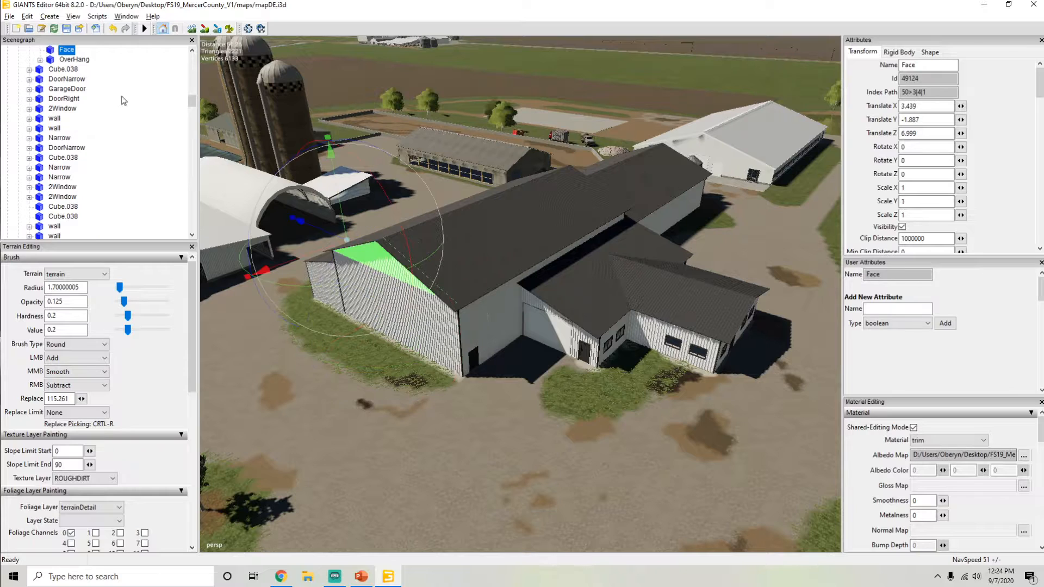
Step: Select the upper side wall of the dairy barn and inspect its frame and Cube children in the Scenegraph
left_click(501, 325)
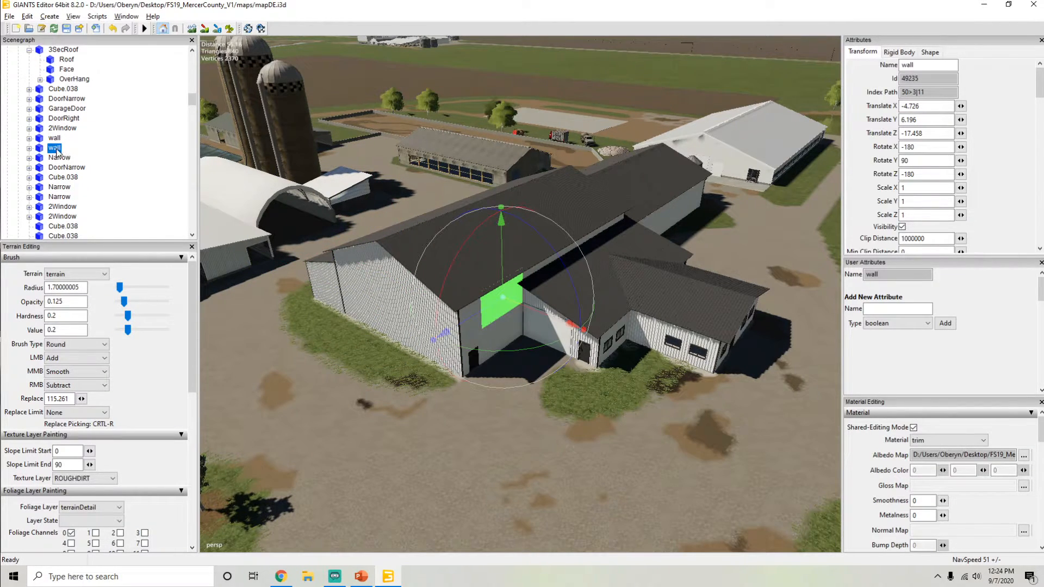
left_click(29, 148)
left_click(66, 159)
left_click(66, 168)
left_click(67, 160)
left_click(66, 167)
left_click(54, 148)
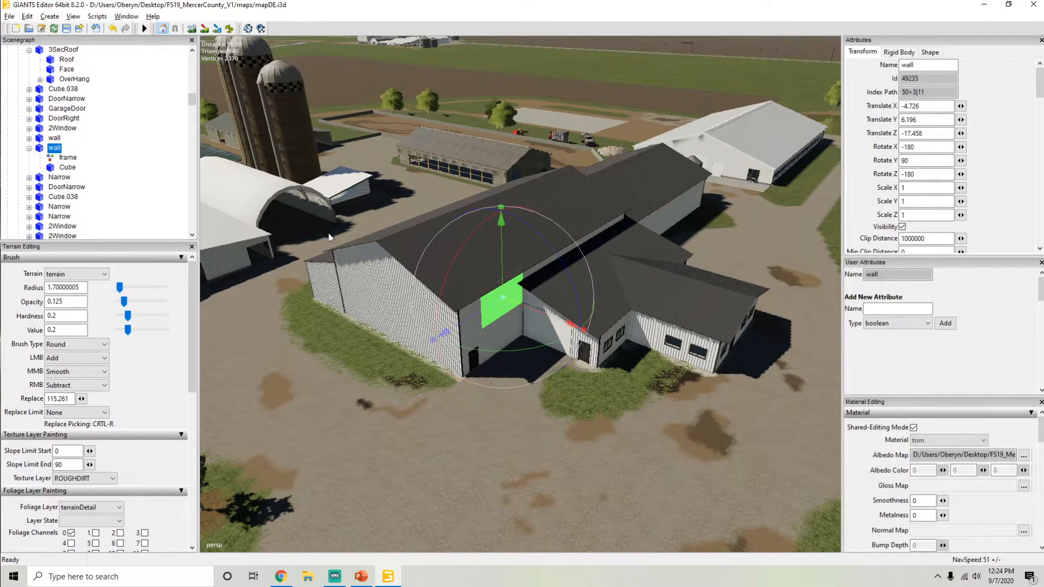
Step: View the dairy barn with its wall piece selected and collapse the DairyBarn group in the Scenegraph
left_click_drag(396, 245, 369, 222, "alt")
scroll(354, 227, "down", 5)
scroll(433, 194, "up", 5)
left_click_drag(433, 196, 405, 201, "alt")
scroll(145, 186, "up", 4)
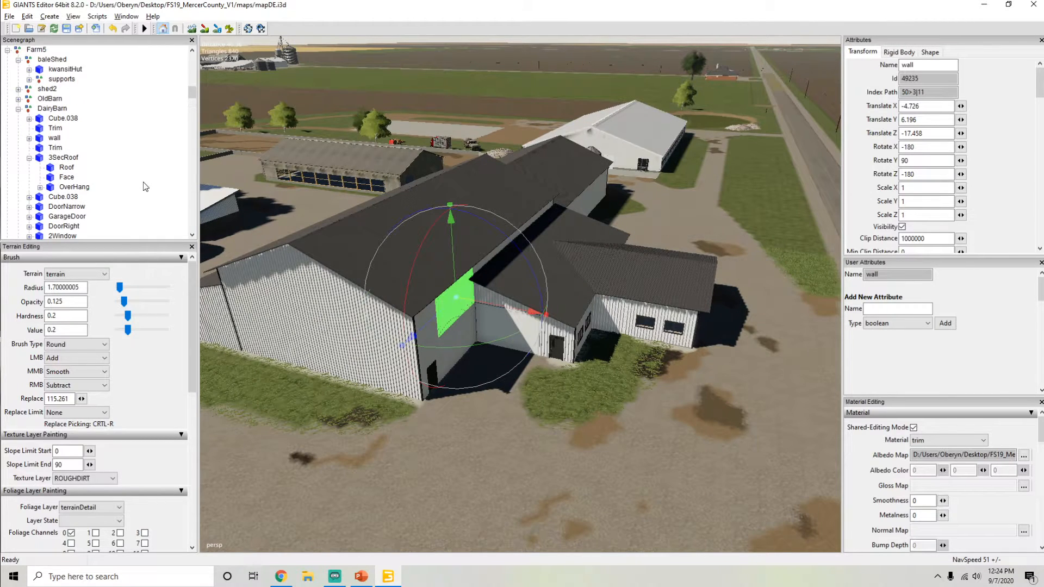
left_click(18, 109)
Step: View the entire farmstead and select its parent Farm5 group in the Scenegraph
left_click_drag(545, 192, 429, 201, "alt")
scroll(400, 181, "down", 4)
scroll(423, 146, "up", 4)
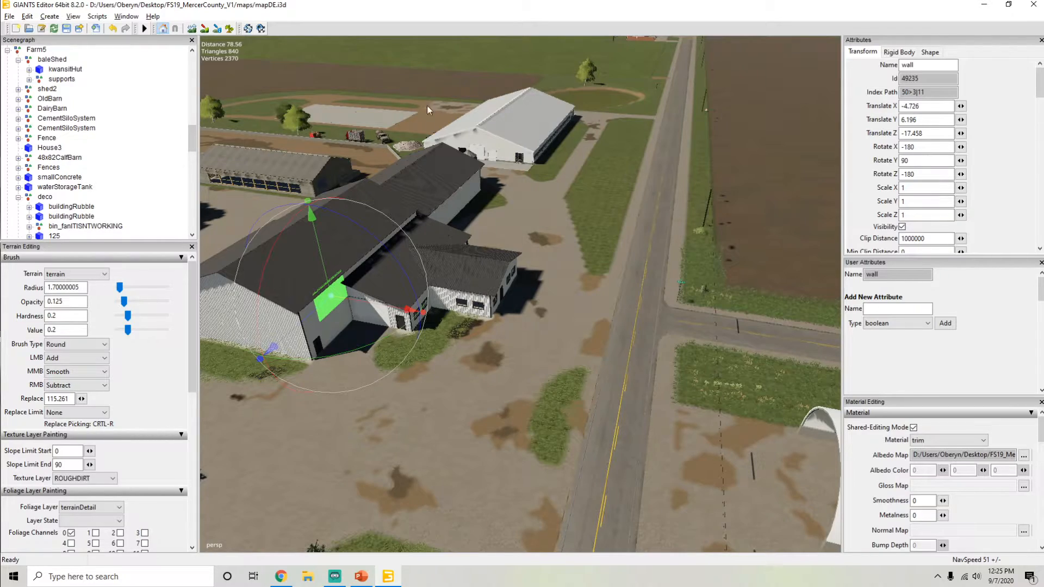
left_click_drag(464, 123, 520, 207, "alt")
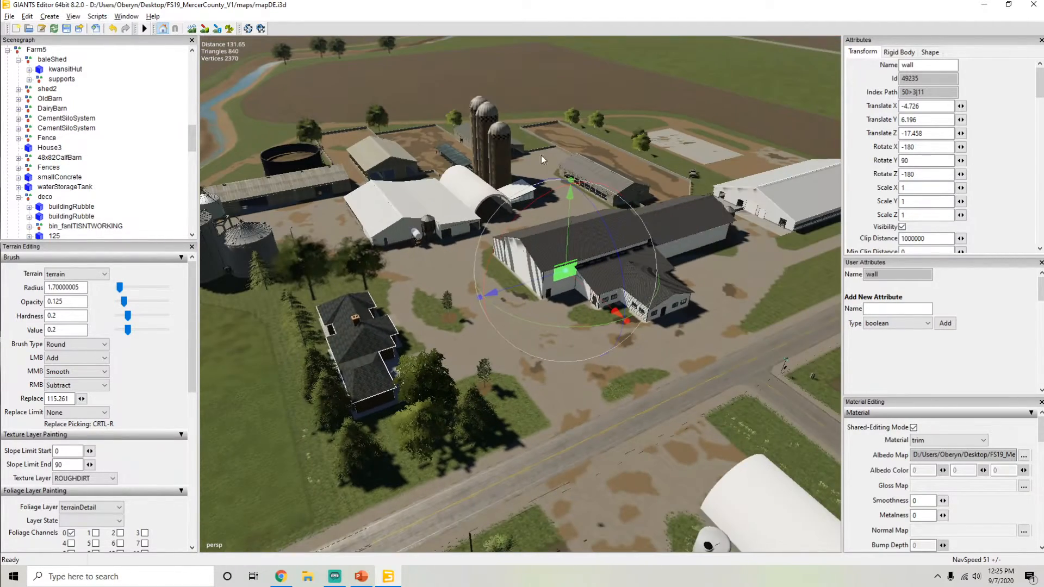
scroll(521, 207, "down", 3)
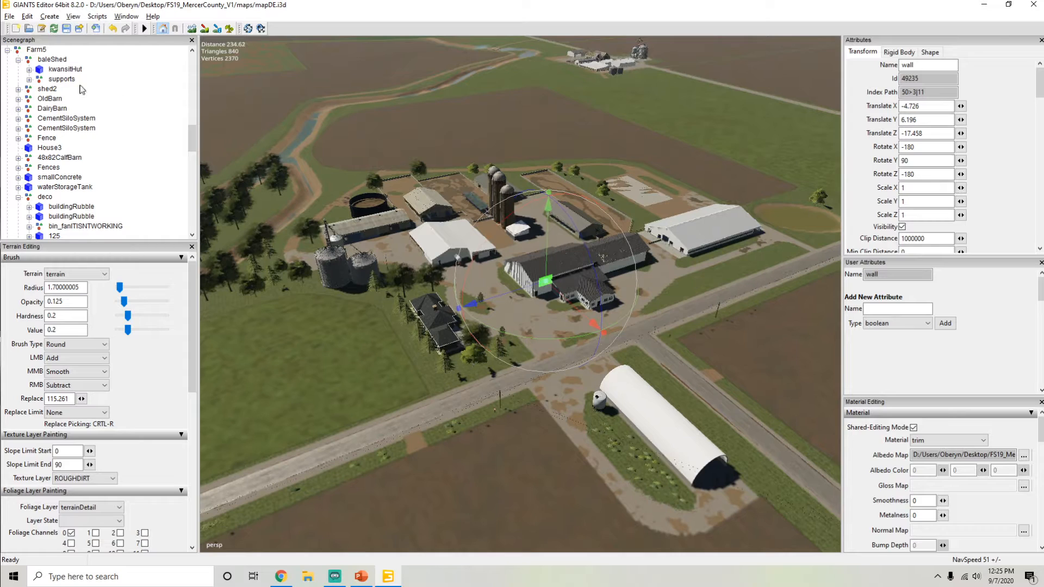
left_click(34, 50)
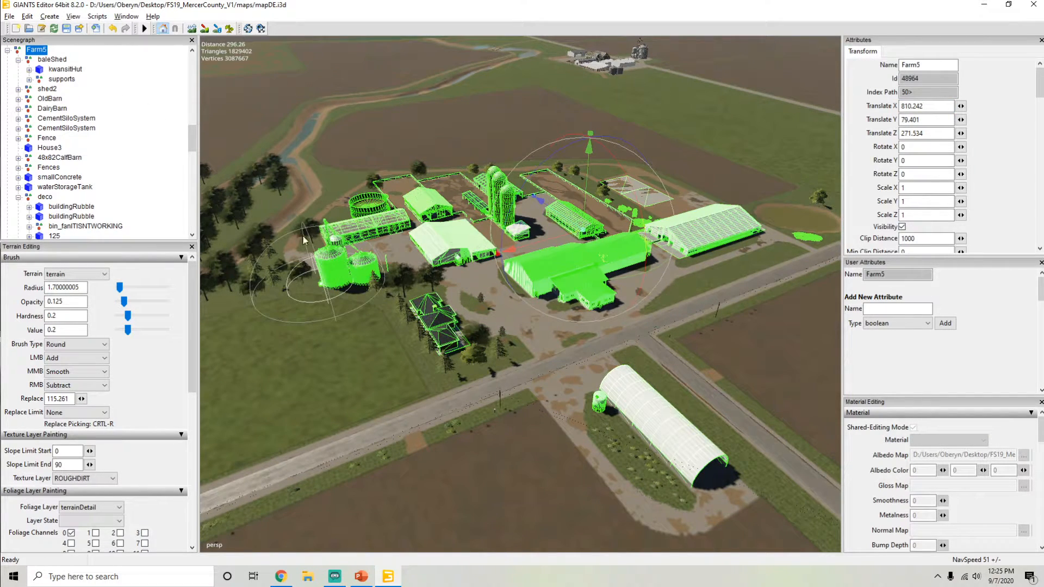
Step: Move the entire Farm5 group along X to about 643.564 and undo the move
left_click_drag(389, 177, 430, 164, "alt")
right_click_drag(419, 171, 319, 194, "alt")
left_click_drag(335, 194, 359, 207, "alt")
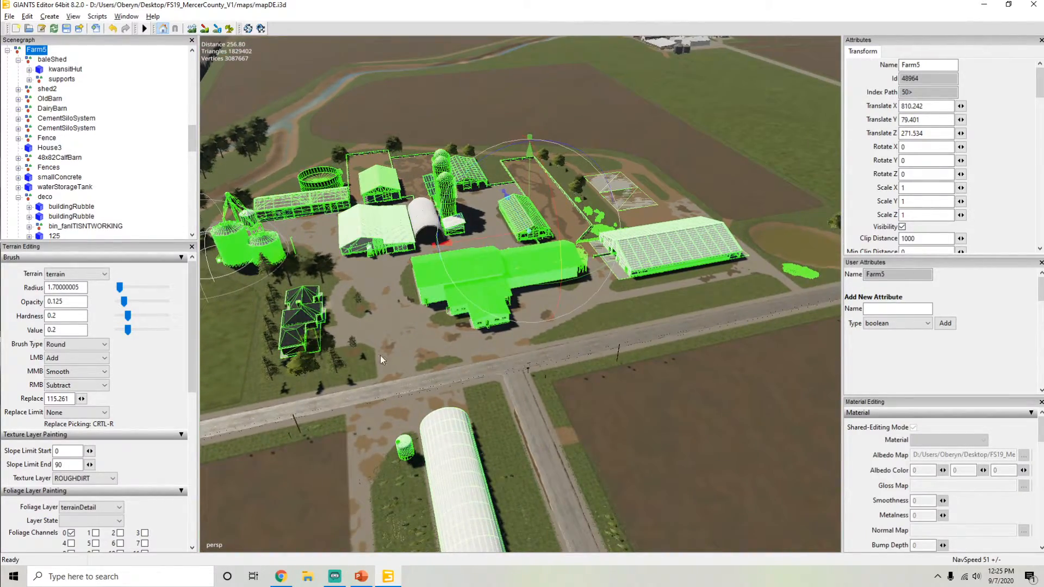
left_click_drag(477, 244, 750, 202)
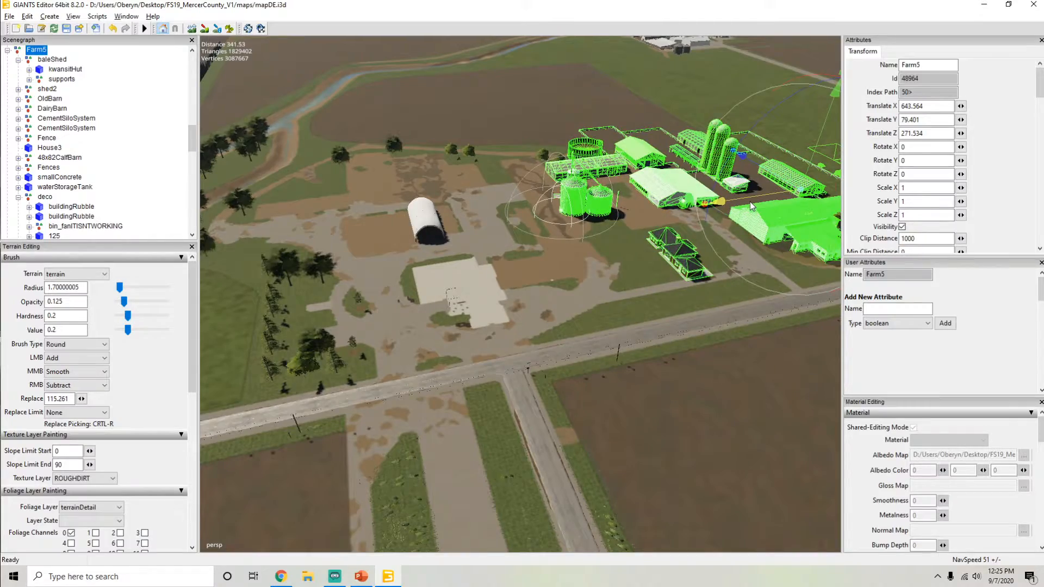
key("ctrl+z")
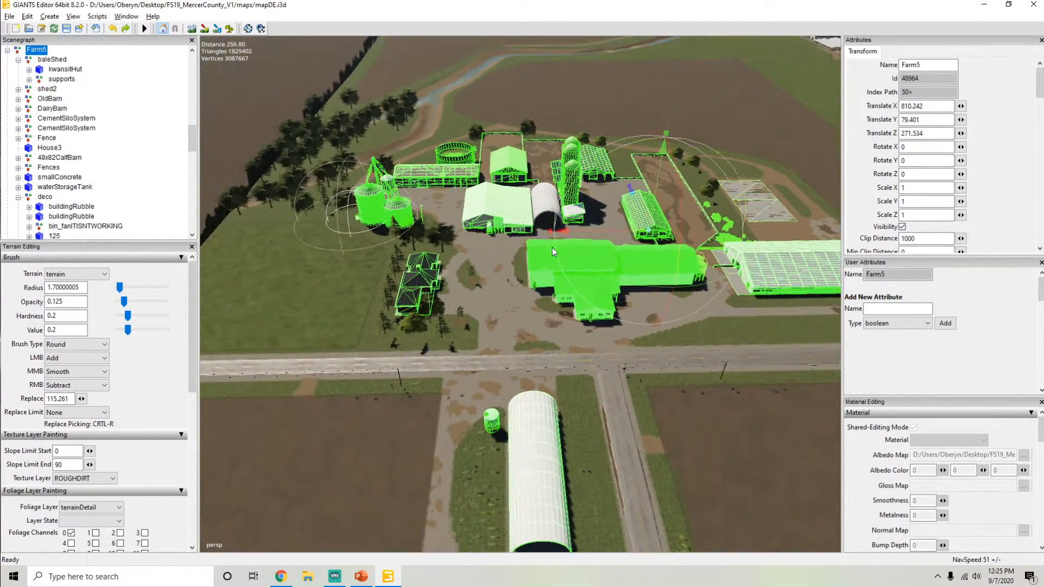
Step: Look along the road beside the farm and collapse the Farm5 group in the Scenegraph
left_click_drag(552, 247, 446, 190, "alt")
scroll(555, 237, "up", 5)
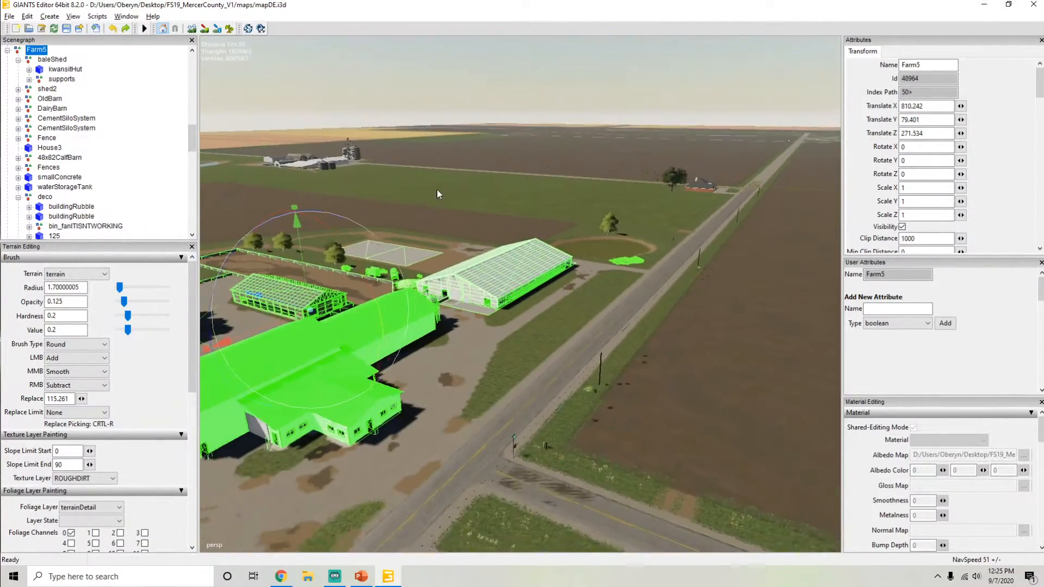
scroll(445, 189, "down", 3)
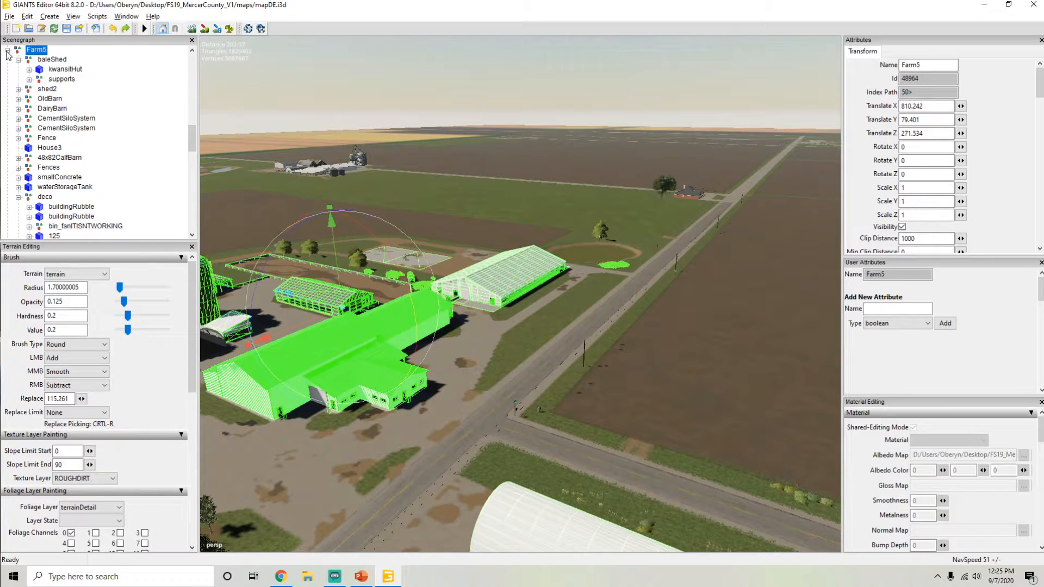
left_click(7, 50)
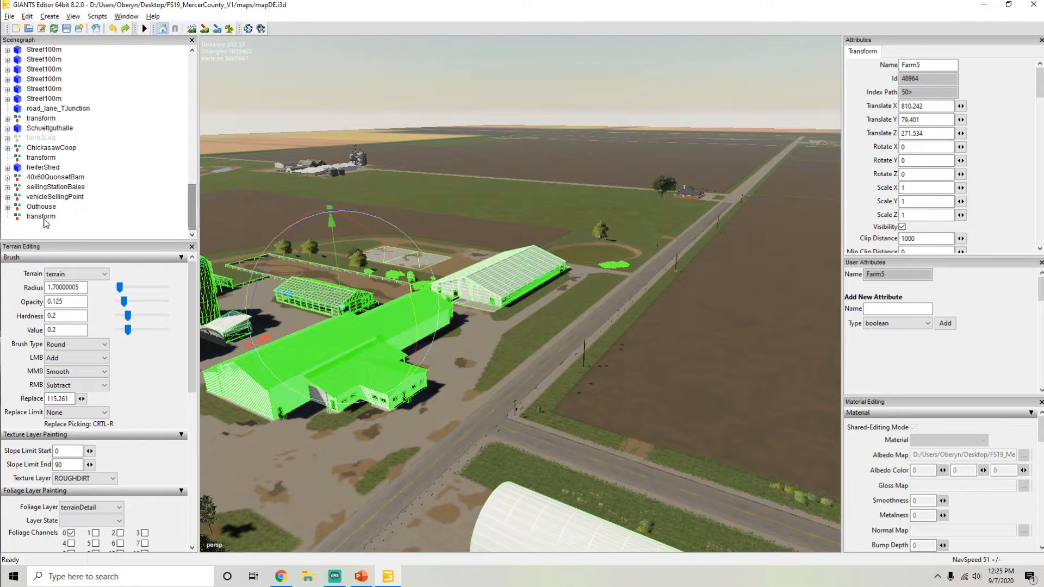
Step: Select the empty transform group at the end of the Scenegraph and inspect its translation attributes
left_click(45, 219)
scroll(490, 193, "up", 3)
left_click_drag(490, 193, 525, 250, "alt")
scroll(577, 223, "down", 3)
scroll(483, 180, "up", 2)
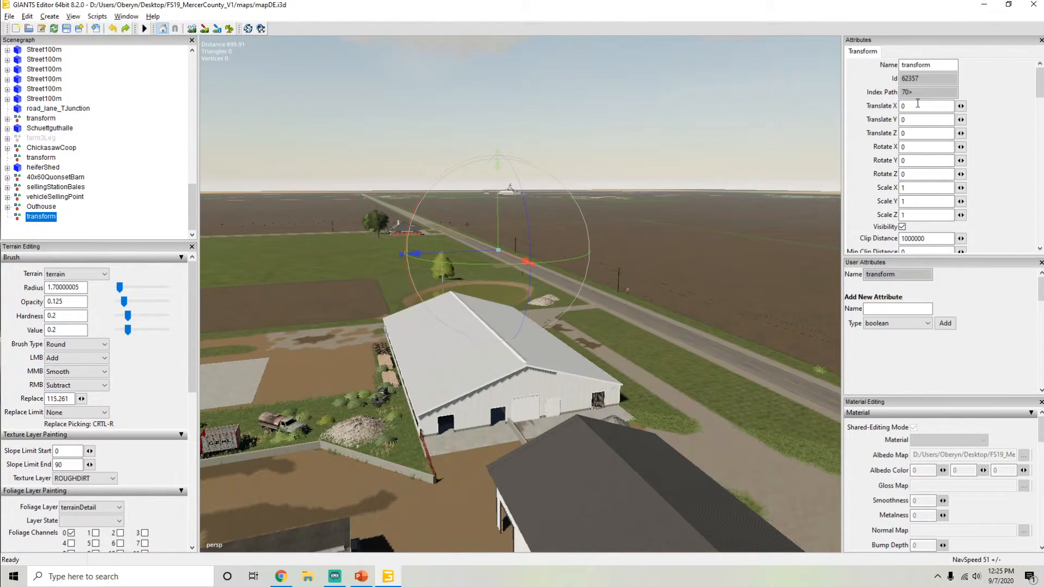
left_click(905, 133)
Step: Survey the farm's barns, silos, house and arched shed from several viewpoints around the road junction
left_click_drag(511, 201, 360, 227, "alt")
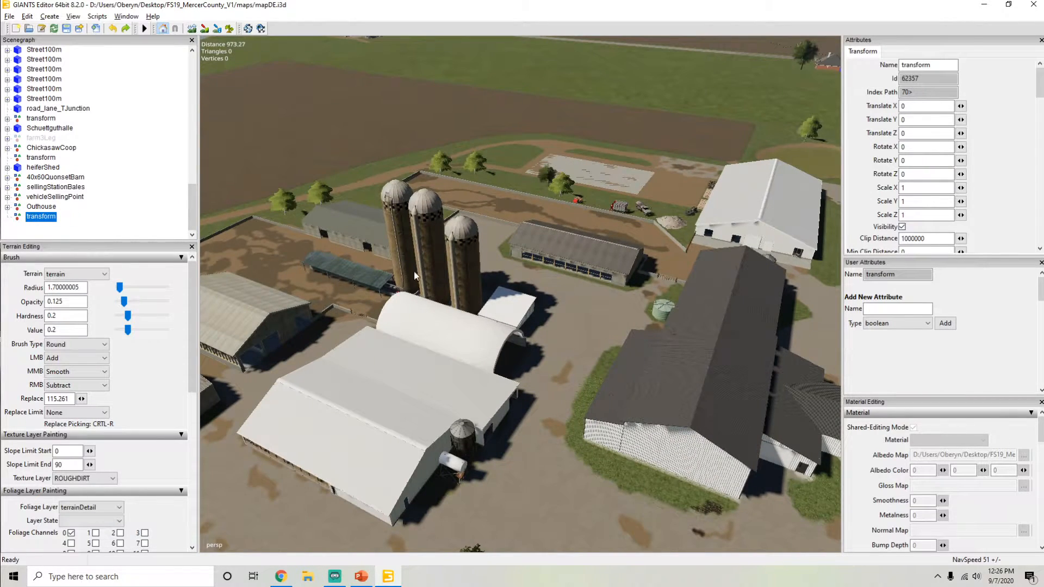
scroll(415, 276, "down", 3)
left_click_drag(414, 276, 436, 280, "alt")
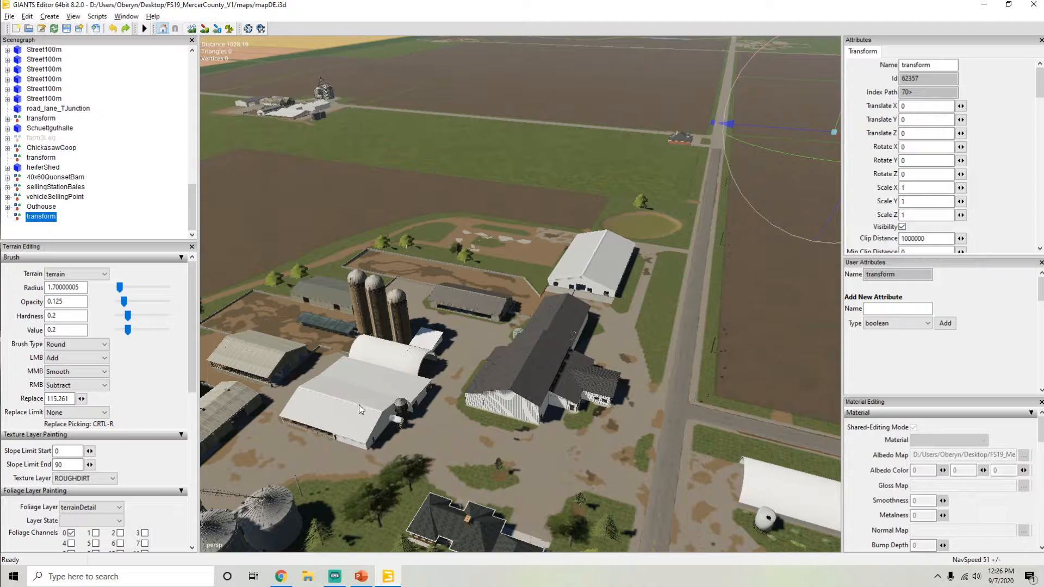
scroll(399, 398, "up", 3)
left_click_drag(411, 382, 324, 330, "alt")
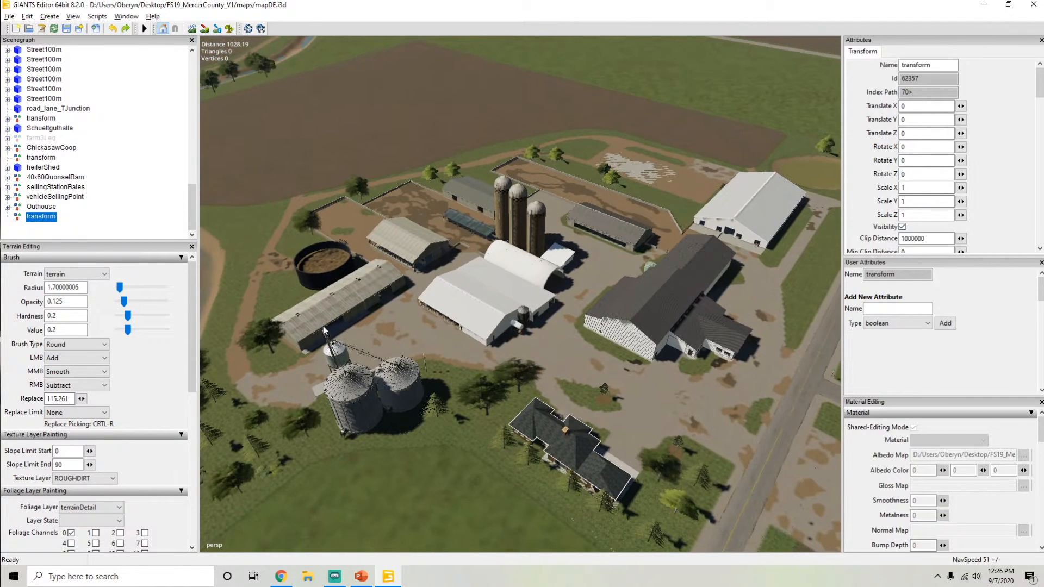
left_click_drag(397, 330, 443, 312, "alt")
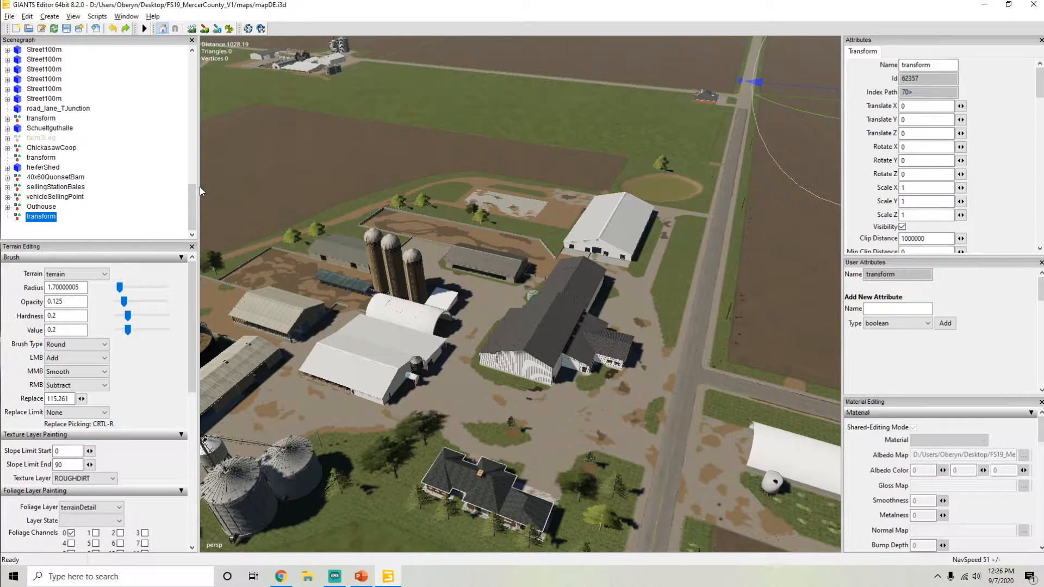
left_click_drag(414, 213, 447, 229, "alt")
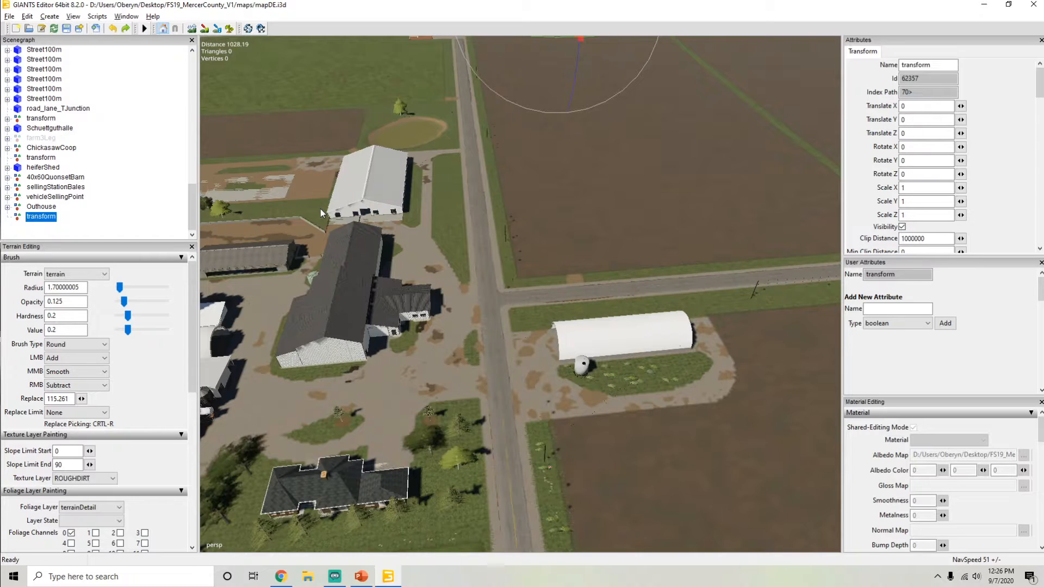
left_click_drag(321, 209, 284, 208, "alt")
scroll(516, 174, "up", 5)
left_click_drag(516, 174, 444, 175, "alt")
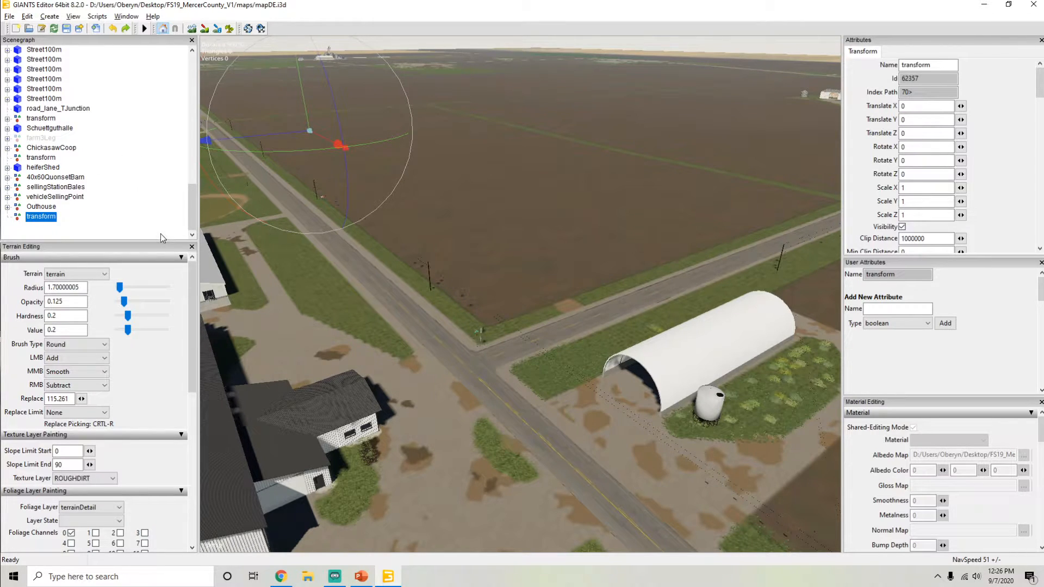
Step: Enlarge the Terrain Editing area and review its brush, texture, foliage and info layer painting settings
left_click_drag(118, 241, 118, 230)
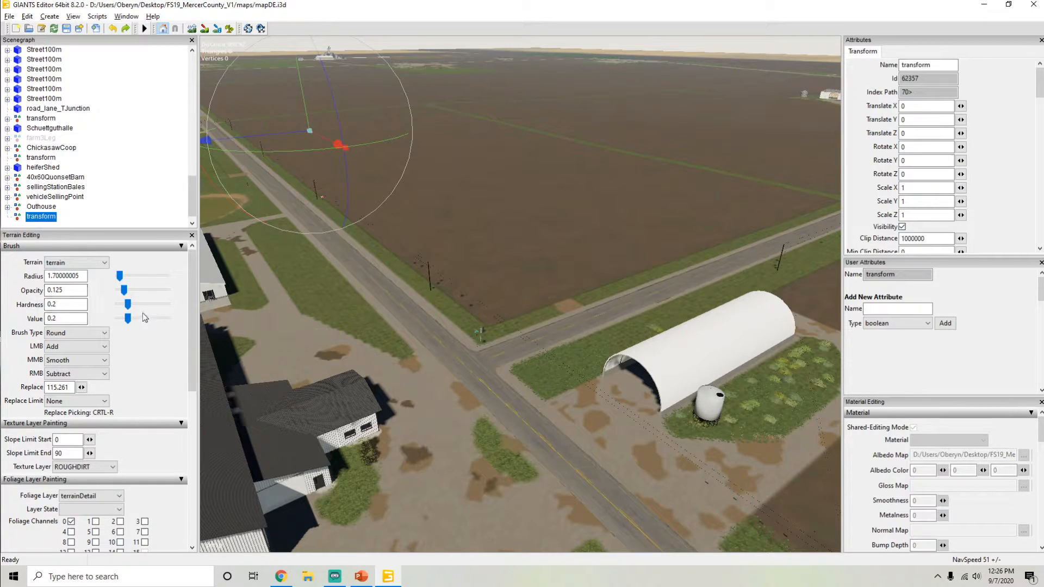
mouse_move(192, 284)
left_mouse_down()
mouse_move(192, 306)
mouse_move(198, 272)
left_mouse_up()
left_click_drag(467, 391, 458, 425, "alt")
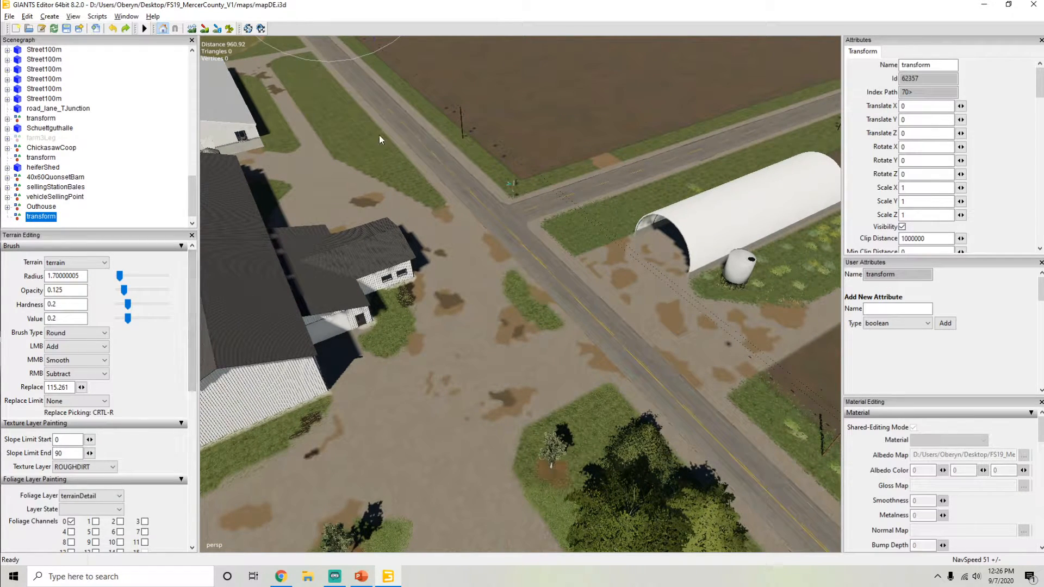
left_click_drag(439, 359, 548, 336, "alt")
left_click_drag(471, 321, 304, 296, "alt")
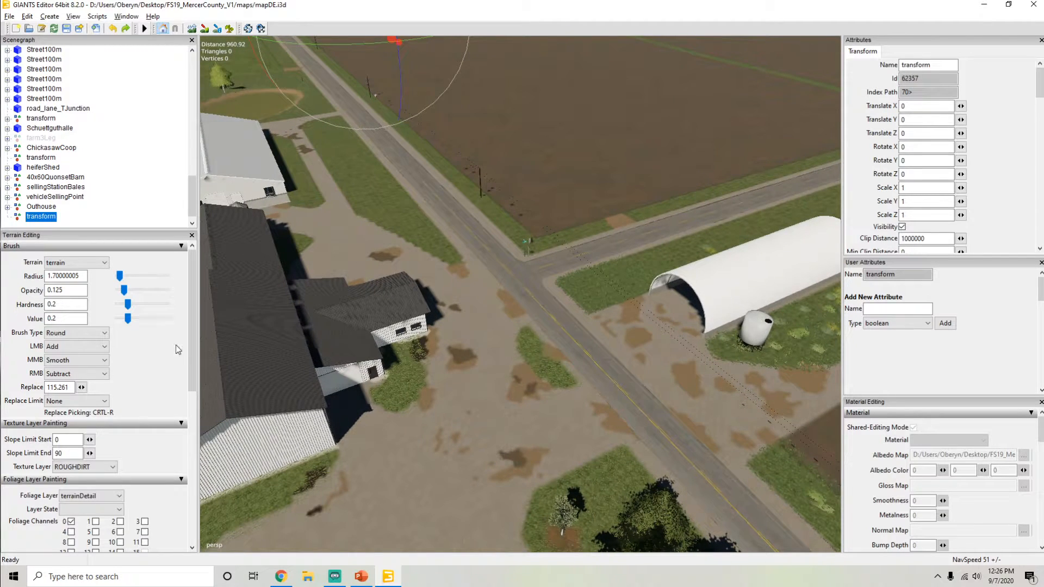
left_click_drag(191, 366, 190, 444)
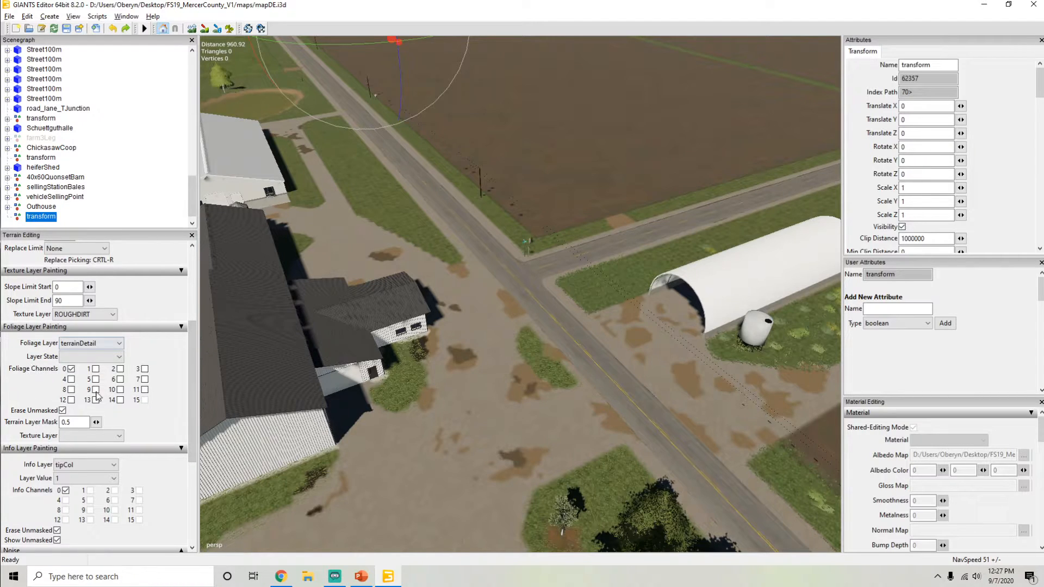
Step: Review the brush, texture layer and foliage layer settings in the Terrain Editing area and look over the road junction
left_click_drag(191, 374, 192, 317)
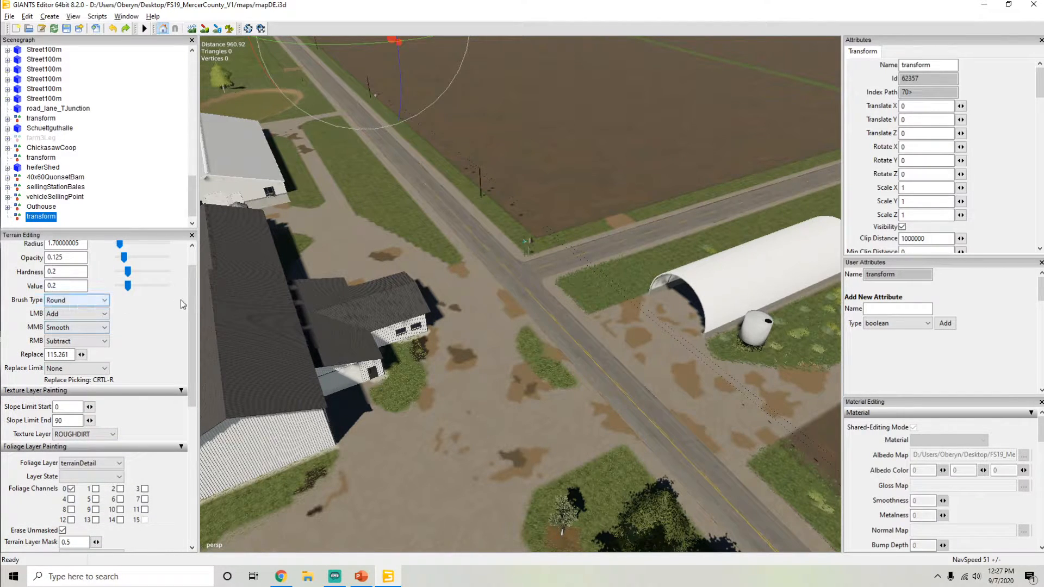
mouse_move(191, 292)
left_mouse_down()
mouse_move(194, 325)
mouse_move(195, 298)
left_mouse_up()
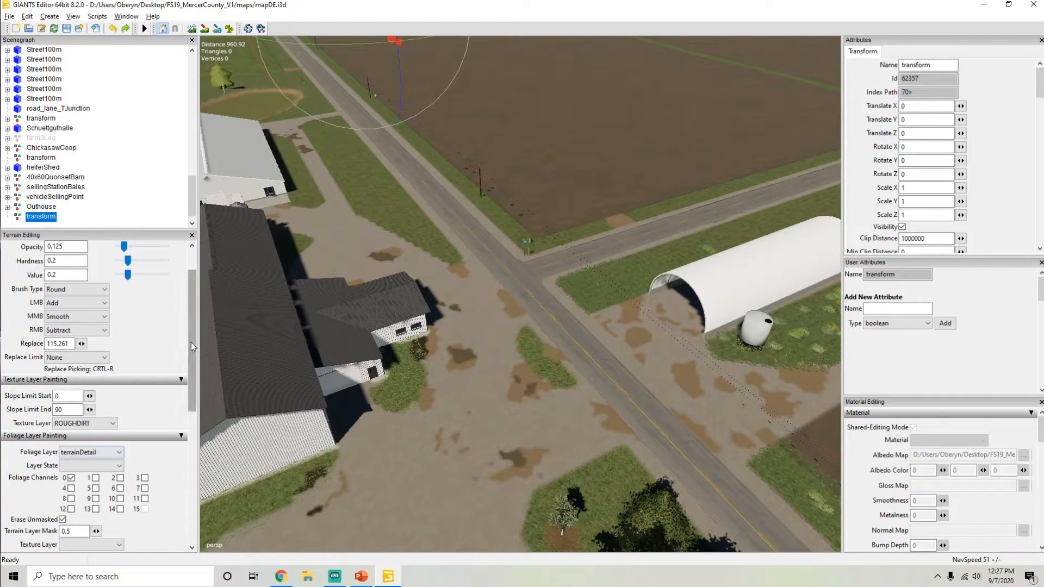
left_click_drag(191, 343, 192, 308)
left_click_drag(429, 390, 492, 303, "alt")
scroll(491, 303, "up", 2)
left_click_drag(411, 348, 405, 398, "alt")
left_click_drag(331, 194, 348, 211, "alt")
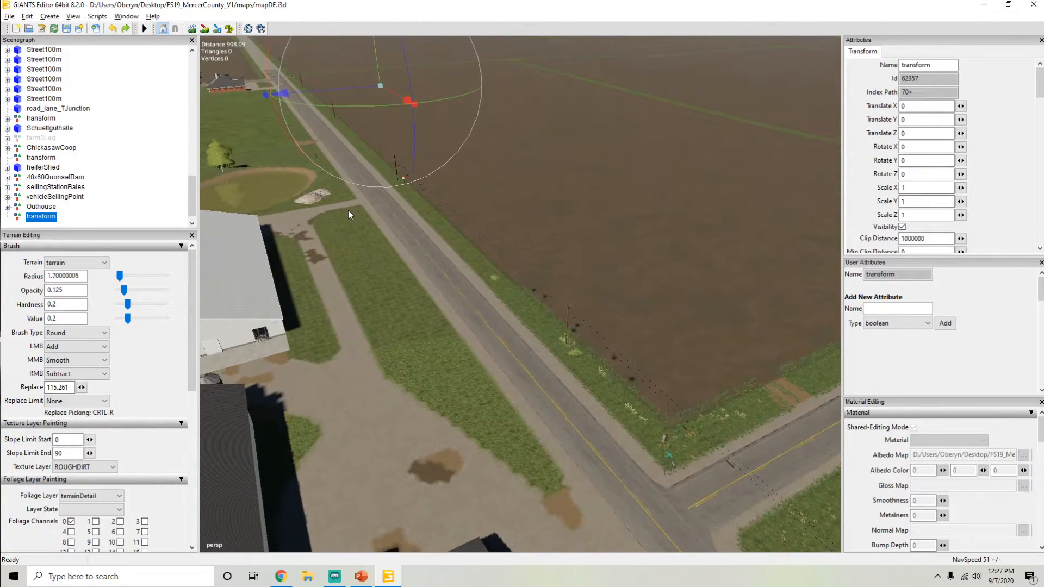
Step: Activate terrain texture painting mode and examine the brush outline around the road junction and arched shed
left_click(205, 29)
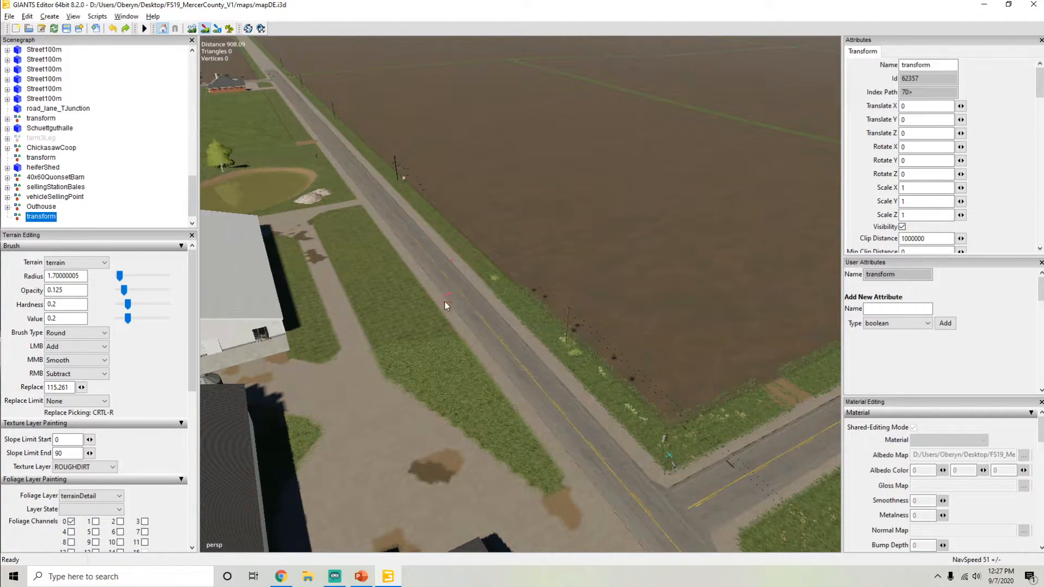
left_click_drag(438, 303, 511, 394, "alt")
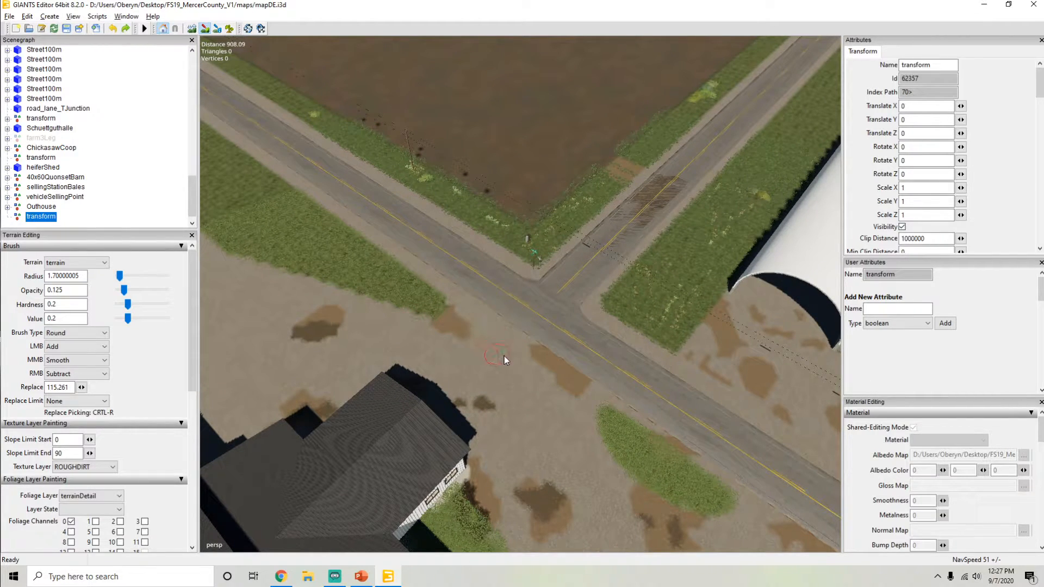
left_click_drag(479, 343, 560, 371, "alt")
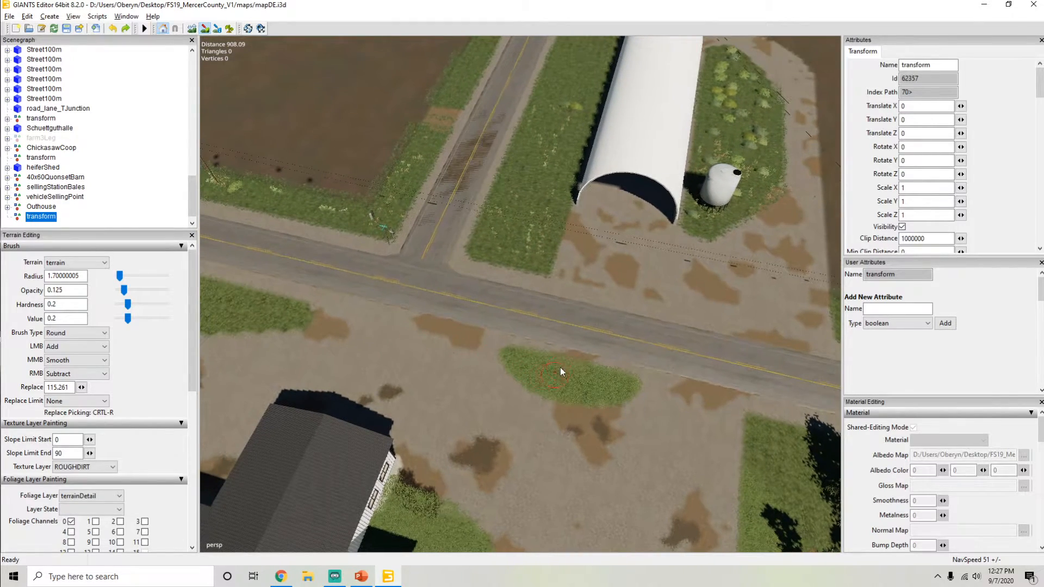
left_click_drag(445, 345, 413, 345, "alt")
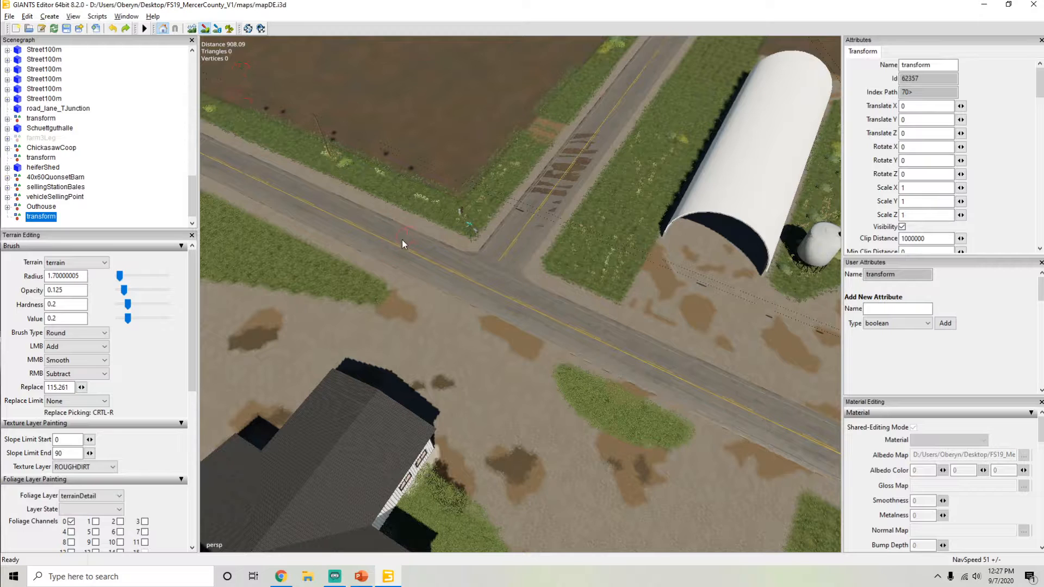
left_click_drag(386, 269, 407, 265, "alt")
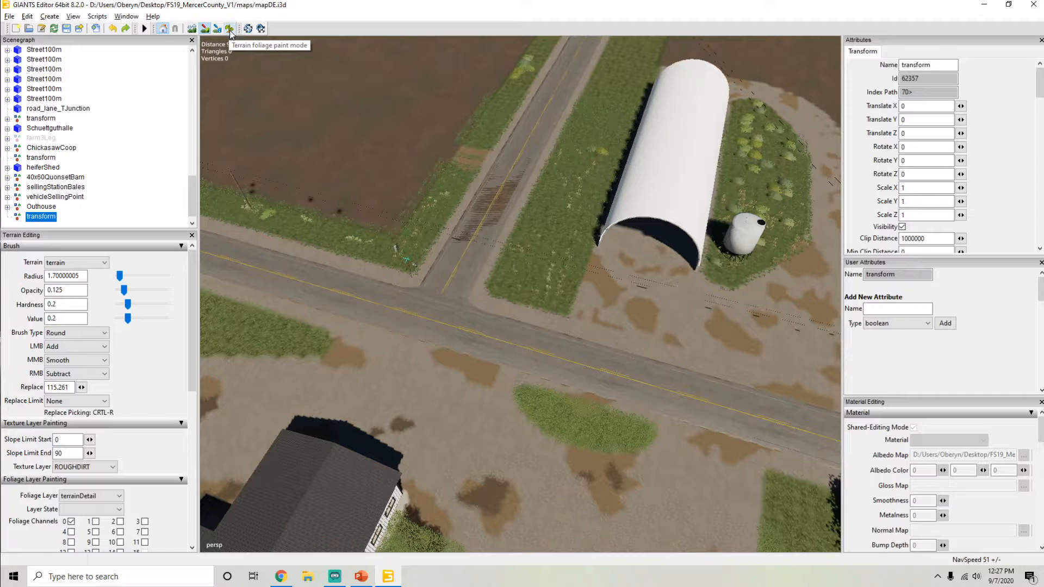
Step: Activate terrain sculpt mode and bring the brush over the yard between the barns and the road
left_click(193, 30)
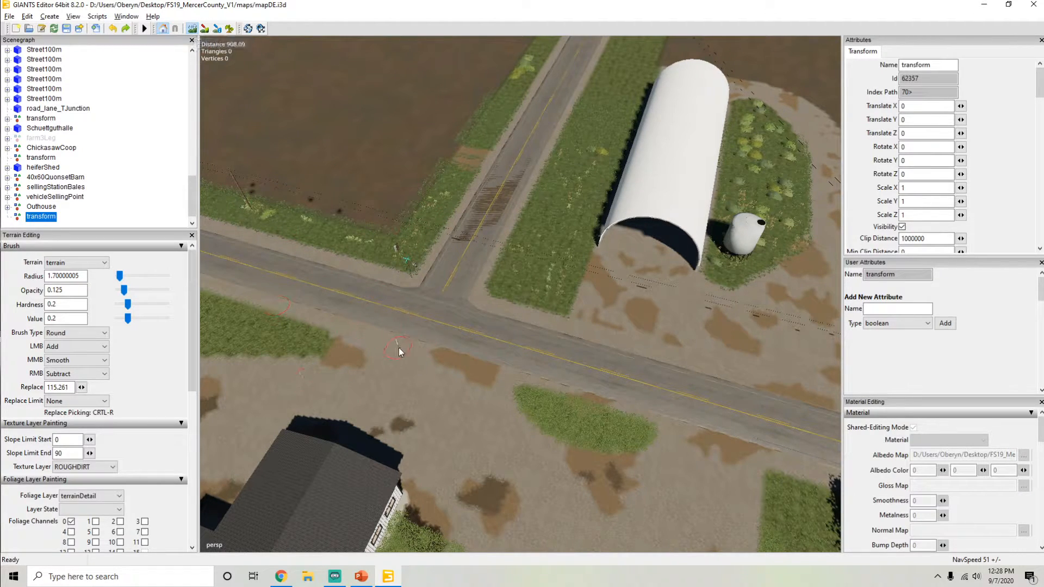
scroll(358, 302, "up", 3)
left_click_drag(348, 271, 312, 179, "alt")
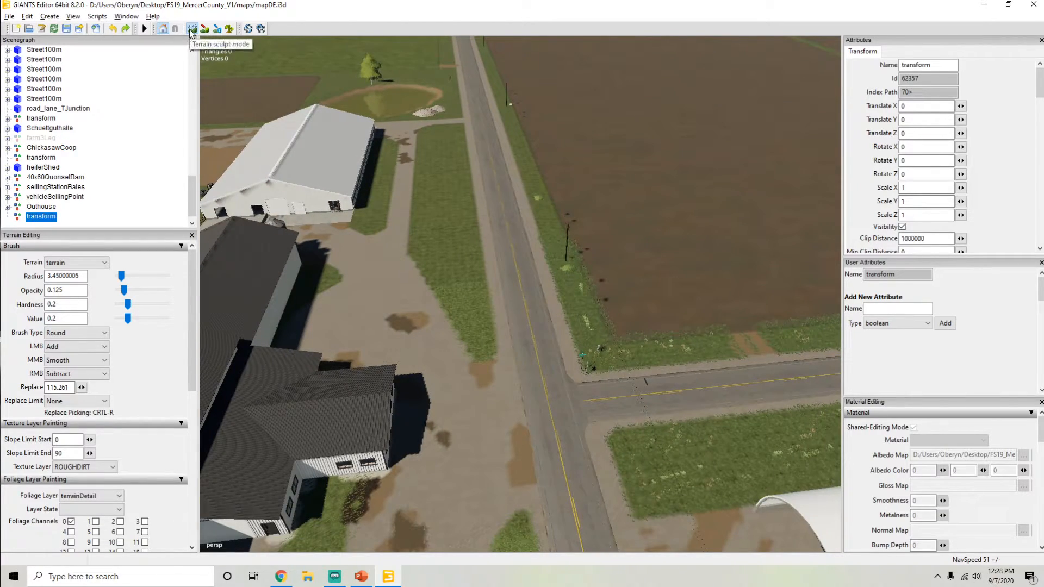
scroll(418, 218, "up", 2)
left_click_drag(418, 218, 439, 194, "alt")
scroll(438, 194, "down", 1)
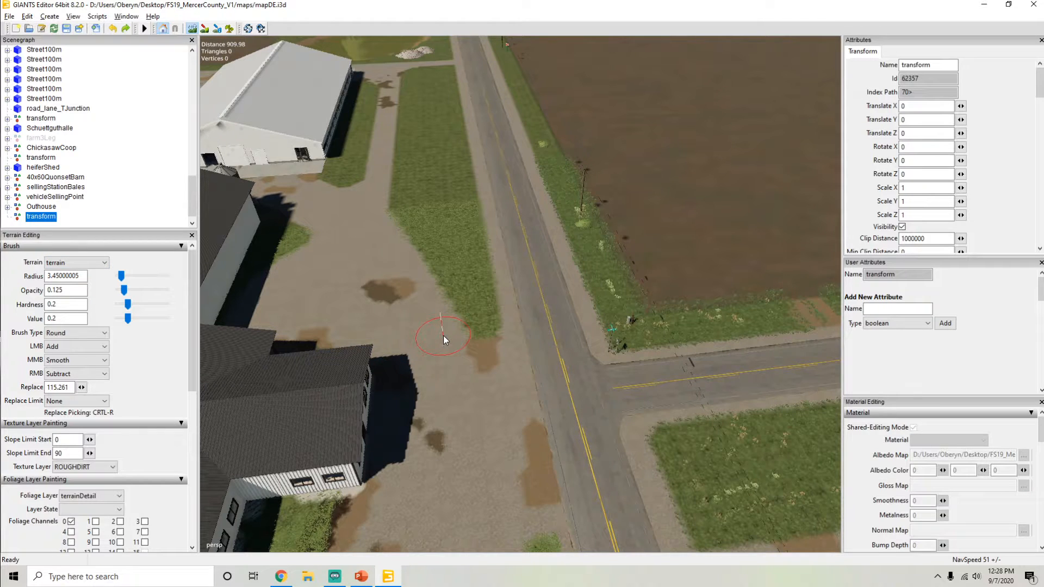
Step: Try enlarging and shrinking the sculpt brush radius interactively over the gravel yard
scroll(443, 336, "up", 5)
scroll(443, 336, "up", 10)
scroll(443, 336, "down", 16)
scroll(443, 335, "up", 12)
scroll(443, 335, "down", 8)
scroll(455, 307, "up", 8)
scroll(458, 311, "down", 3)
Step: Set the terrain brush radius to 50 and view the junction with it
left_click(73, 278)
double_click(73, 278)
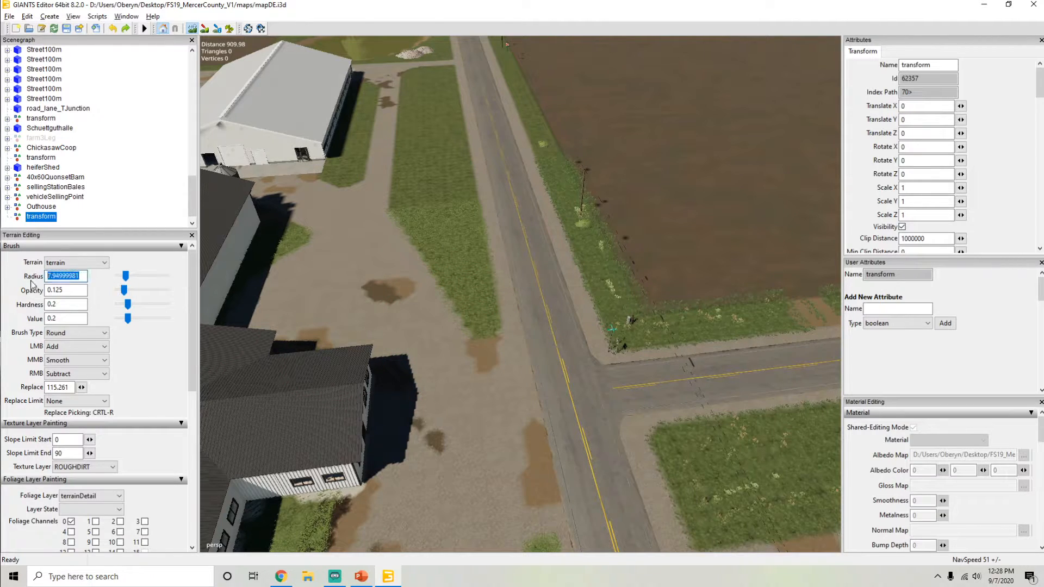
type("50")
left_click(455, 256)
left_click_drag(471, 250, 426, 207, "alt")
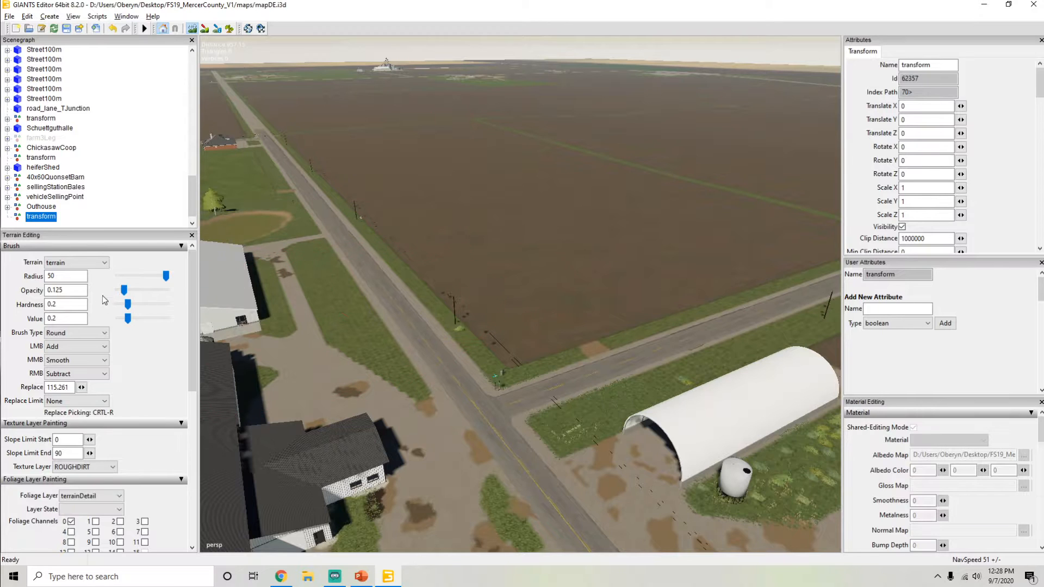
mouse_move(371, 283)
left_mouse_down("alt")
mouse_move(510, 233)
mouse_move(513, 265)
mouse_move(311, 244)
mouse_move(335, 210)
mouse_move(519, 454)
left_mouse_up("alt")
Step: Set the terrain brush radius to 5 and check the brush's size over the yard beside the house
double_click(65, 276)
type("5")
key("Return")
mouse_move(409, 356)
left_mouse_down("alt")
mouse_move(487, 407)
mouse_move(478, 394)
left_mouse_up("alt")
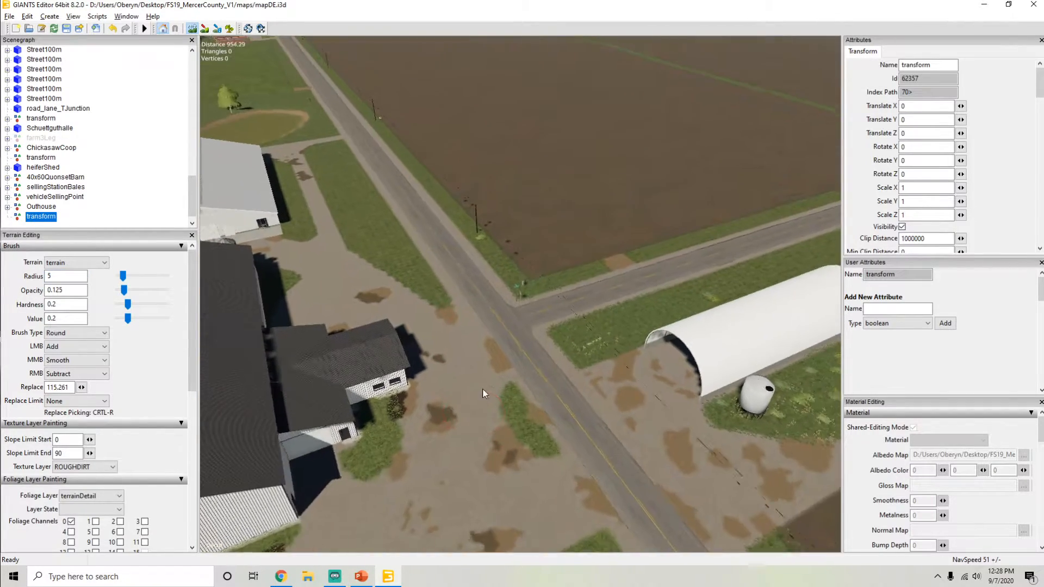
scroll(462, 375, "up", 2)
left_click_drag(445, 357, 434, 348, "alt")
scroll(447, 326, "up", 3)
scroll(454, 315, "down", 3)
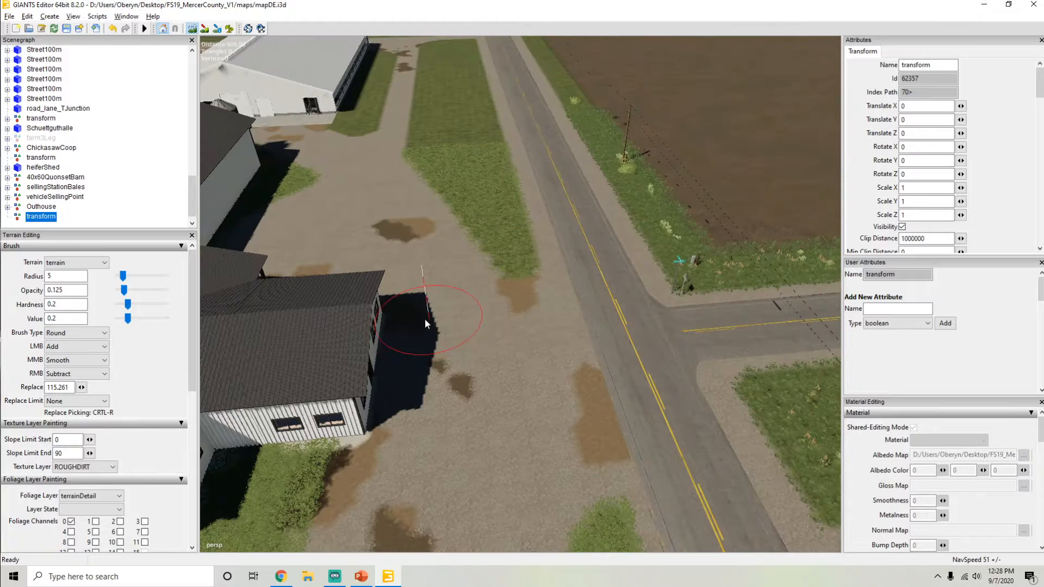
left_click_drag(516, 311, 468, 326, "alt")
scroll(468, 326, "down", 2)
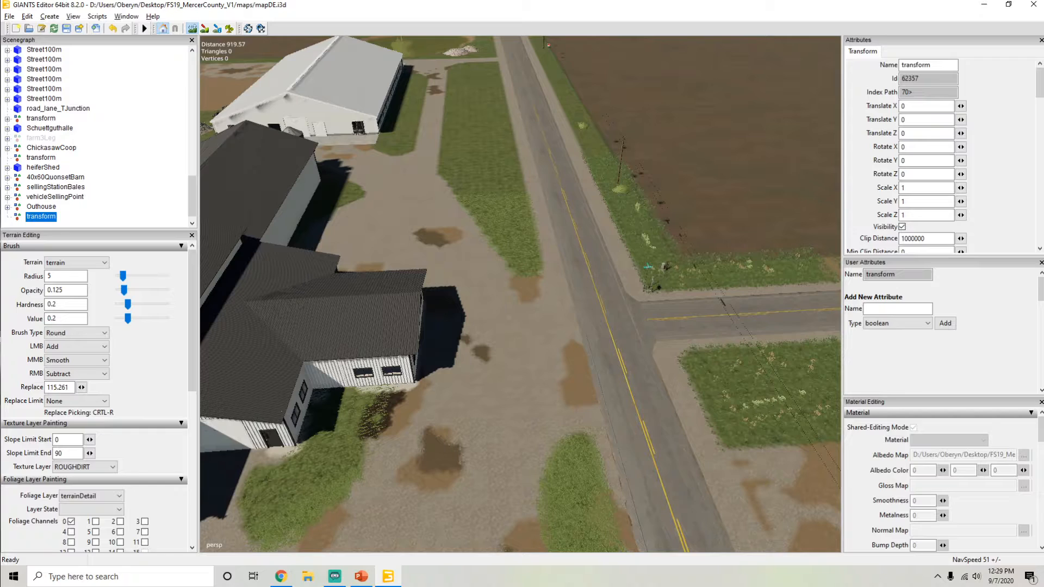
key("alt+Tab")
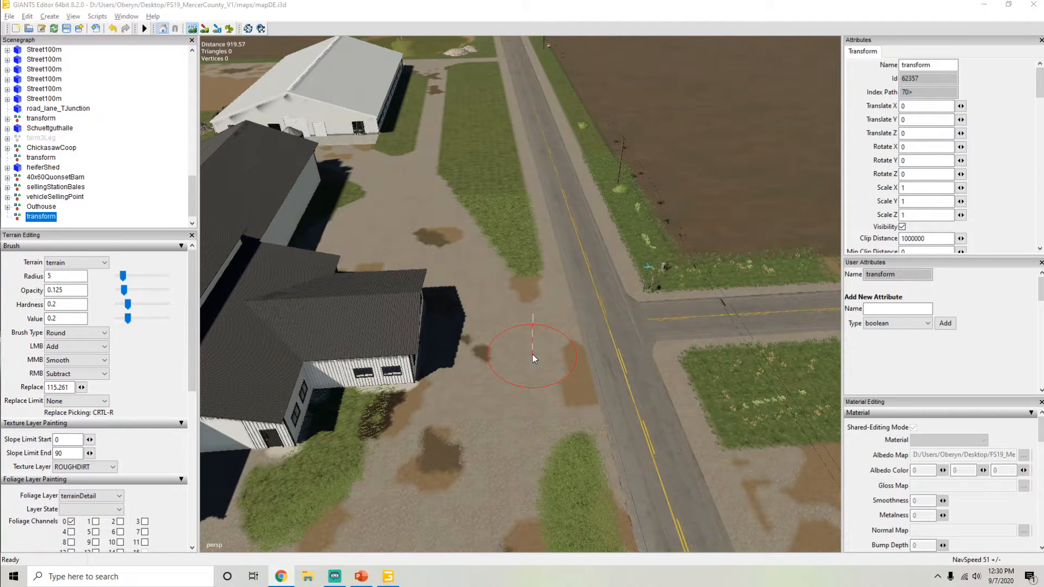
Step: Set the terrain brush's opacity, hardness and value to 1, with the open gravel yard in view
mouse_move(533, 354)
left_mouse_down("alt")
mouse_move(504, 329)
mouse_move(403, 319)
left_mouse_up("alt")
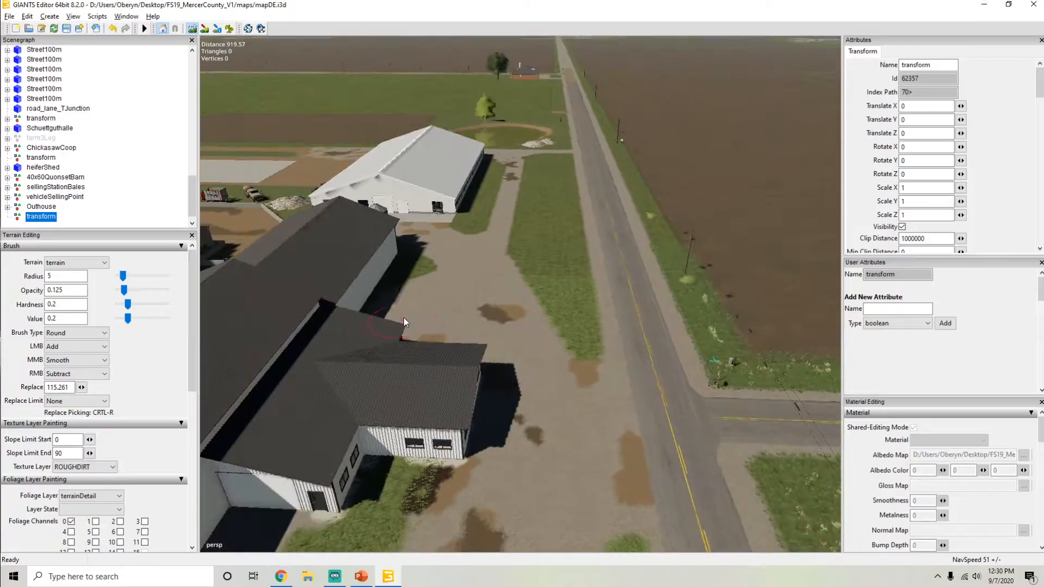
right_click_drag(403, 319, 443, 298, "alt")
mouse_move(443, 298)
left_mouse_down("alt")
mouse_move(433, 270)
mouse_move(579, 315)
mouse_move(732, 338)
left_mouse_up("alt")
left_click_drag(533, 288, 757, 378, "alt")
mouse_move(484, 348)
right_mouse_down("alt")
mouse_move(612, 242)
mouse_move(550, 266)
mouse_move(576, 255)
right_mouse_up("alt")
mouse_move(575, 255)
left_mouse_down("alt")
mouse_move(563, 229)
mouse_move(504, 255)
left_mouse_up("alt")
double_click(71, 290)
type("1")
double_click(69, 305)
type("1")
double_click(78, 319)
type("1")
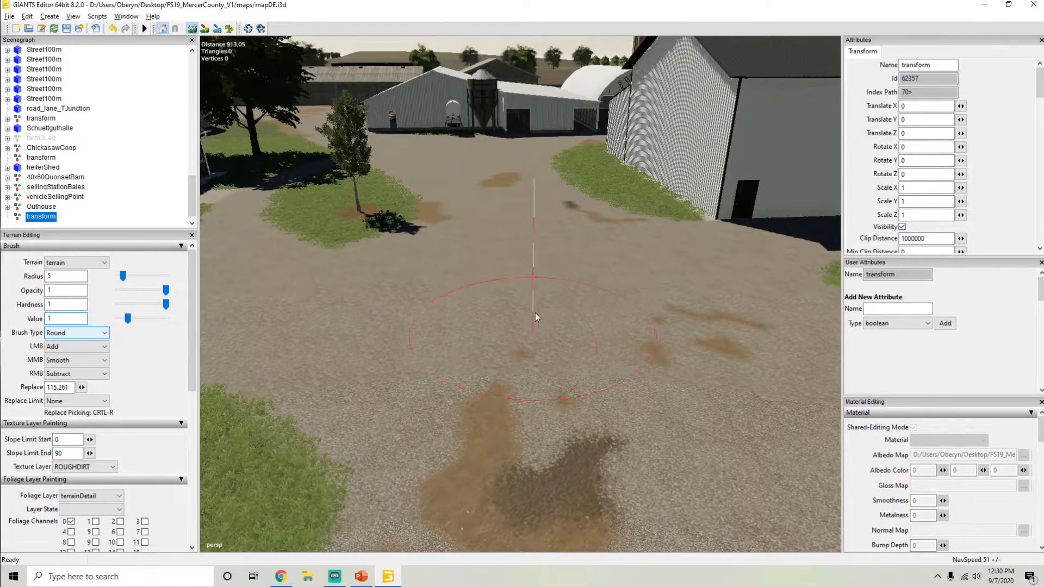
key("Return")
Step: Switch the brush type to Square and back to Round, and check the operations available for LMB
left_click(81, 336)
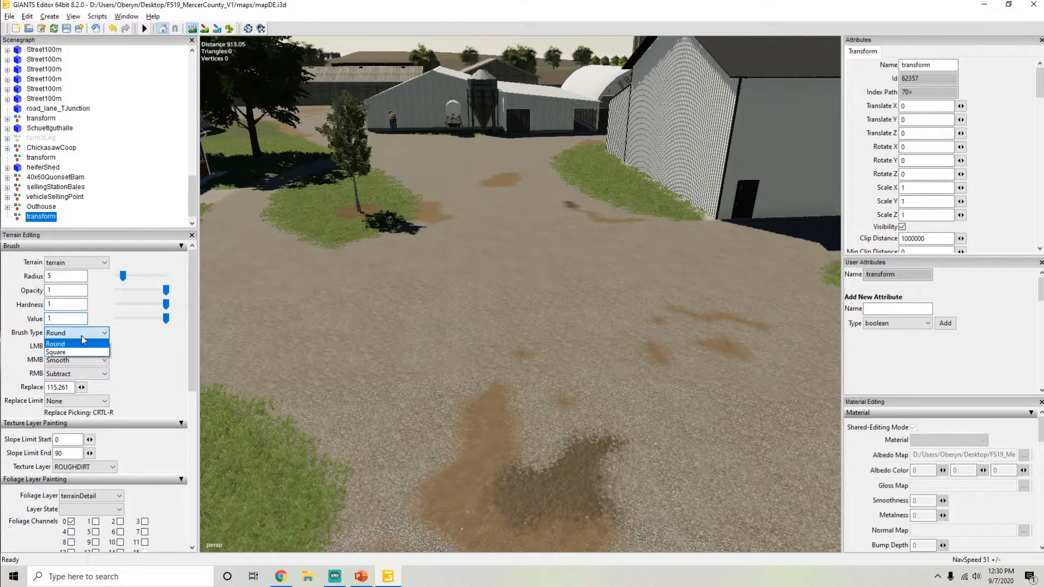
left_click(65, 347)
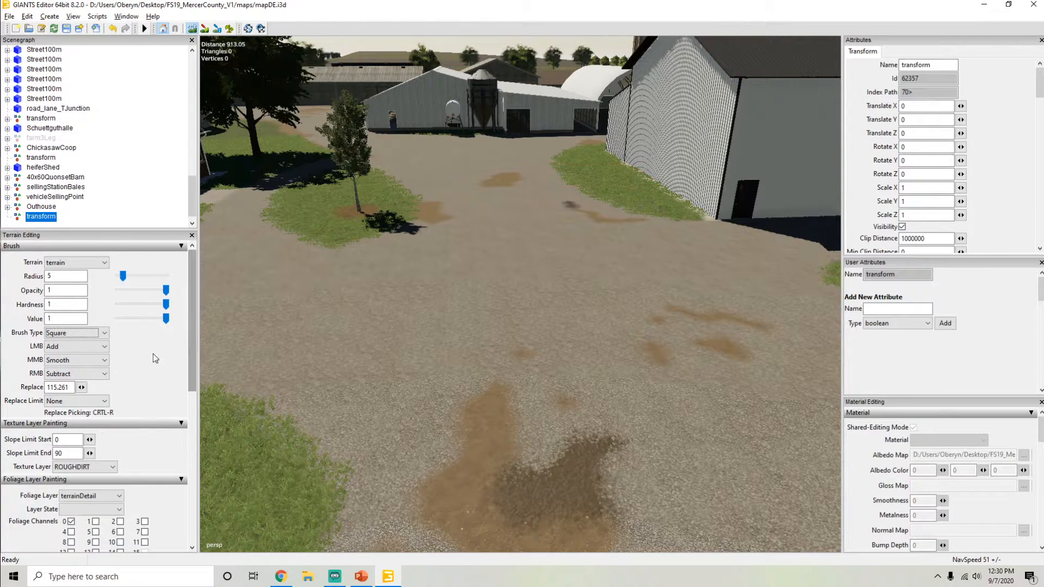
left_click(70, 334)
left_click(60, 341)
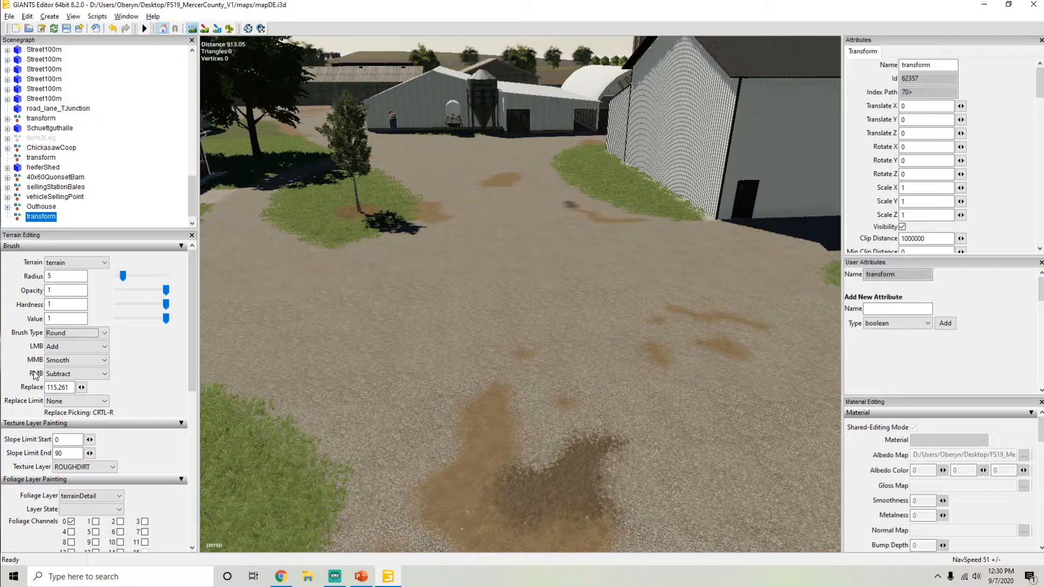
left_click(70, 349)
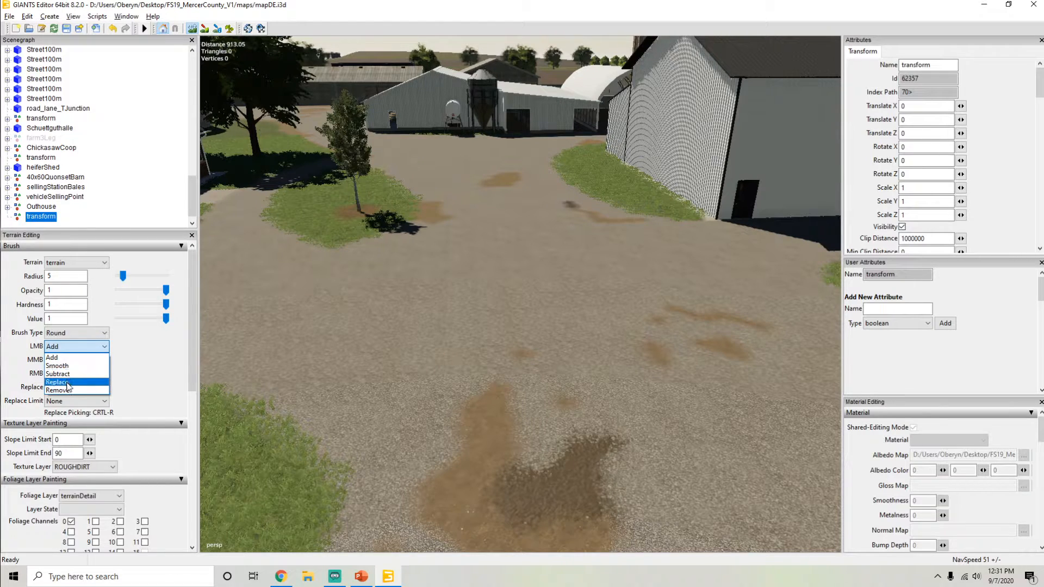
key("Escape")
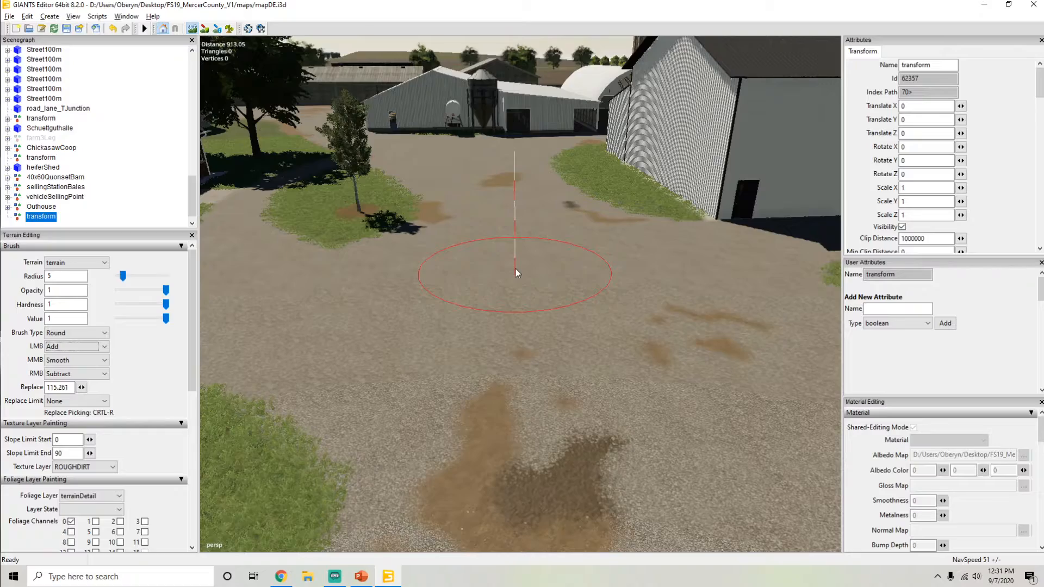
Step: Raise a low mound in the gravel yard with the Add operation of the round brush
left_click(516, 268)
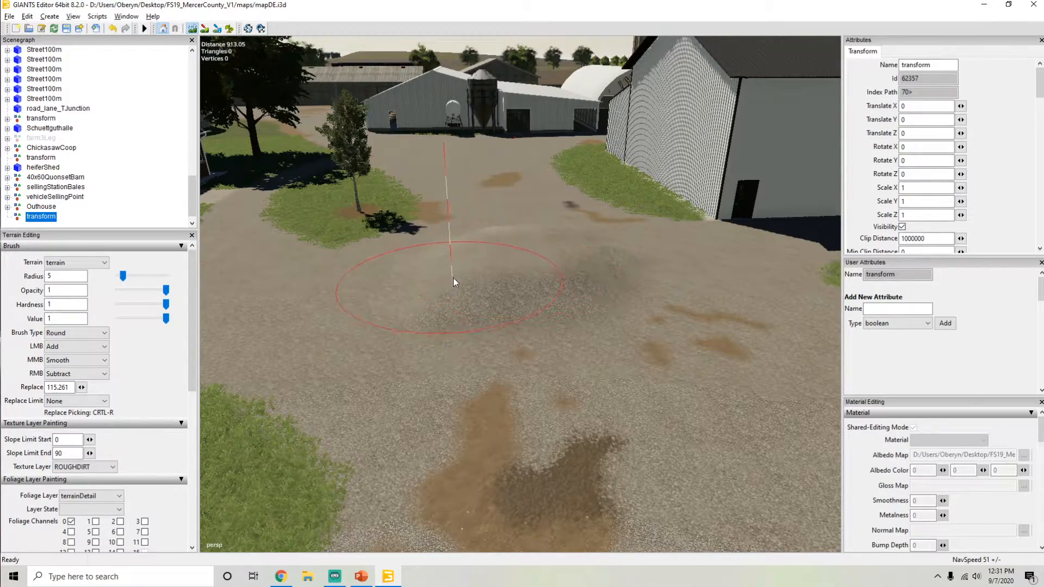
scroll(454, 277, "up", 3)
left_click_drag(468, 264, 480, 223, "alt")
mouse_move(480, 223)
right_mouse_down("alt")
mouse_move(460, 230)
mouse_move(476, 227)
right_mouse_up("alt")
left_click_drag(475, 228, 789, 212, "alt")
Step: Widen the viewport and inspect the raised gravel mound up close from several angles
left_click_drag(843, 191, 939, 195)
left_click_drag(500, 249, 682, 293, "alt")
scroll(490, 280, "up", 5)
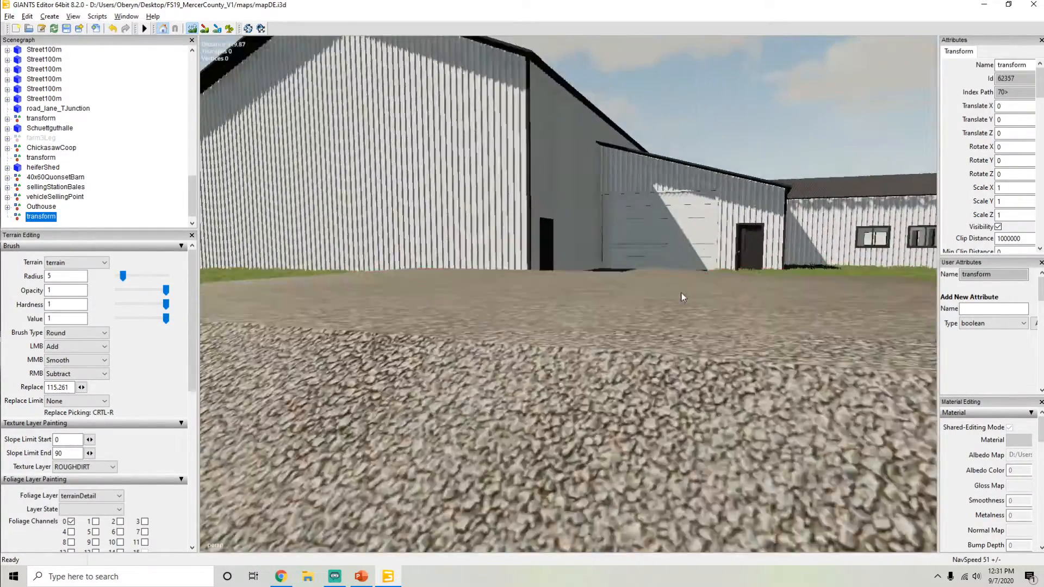
scroll(680, 297, "down", 4)
mouse_move(590, 288)
left_mouse_down("alt")
mouse_move(633, 291)
mouse_move(464, 320)
left_mouse_up("alt")
scroll(604, 295, "up", 4)
scroll(500, 297, "up", 4)
scroll(501, 295, "down", 4)
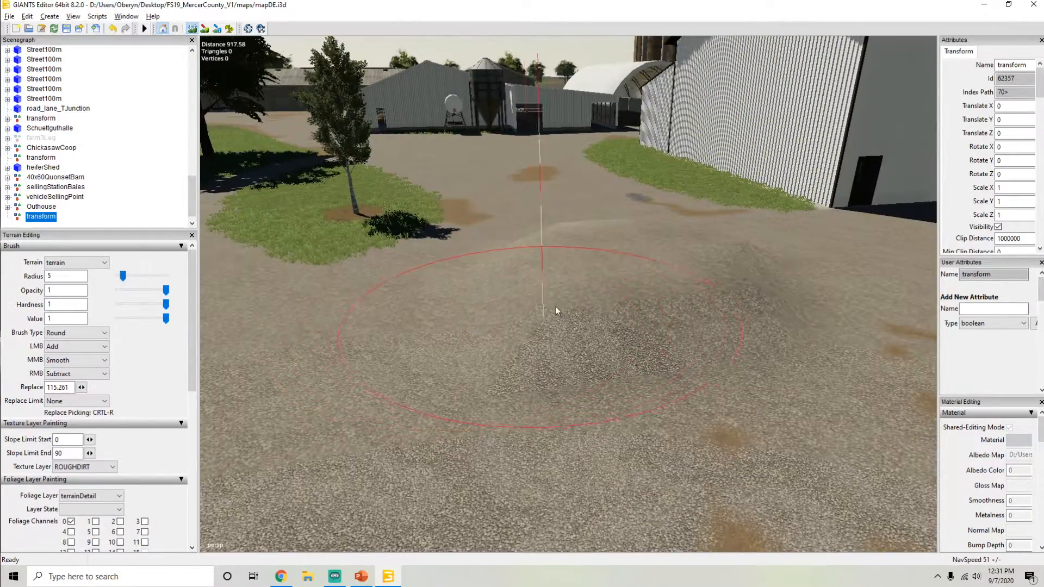
Step: Add more height to the gravel mound and smooth the raised terrain back down
mouse_move(639, 280)
left_mouse_down()
mouse_move(576, 260)
mouse_move(600, 251)
mouse_move(598, 235)
mouse_move(579, 238)
left_mouse_up()
mouse_move(578, 236)
middle_mouse_down()
mouse_move(565, 264)
mouse_move(588, 324)
mouse_move(713, 314)
mouse_move(706, 262)
middle_mouse_up()
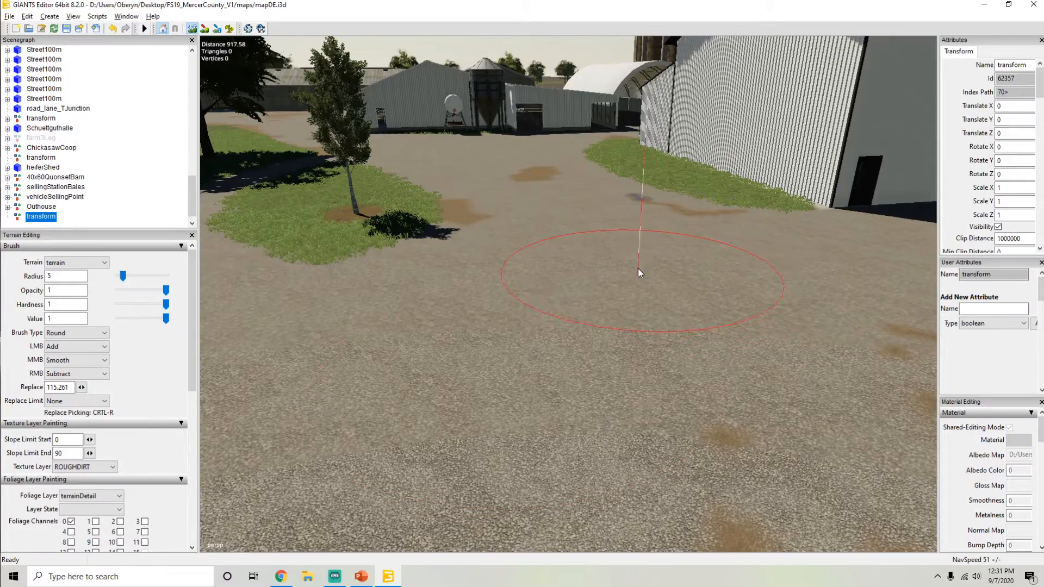
scroll(595, 258, "up", 2)
scroll(595, 258, "up", 1)
left_click_drag(590, 251, 802, 295, "alt")
scroll(738, 295, "down", 3)
left_click_drag(657, 295, 683, 297, "alt")
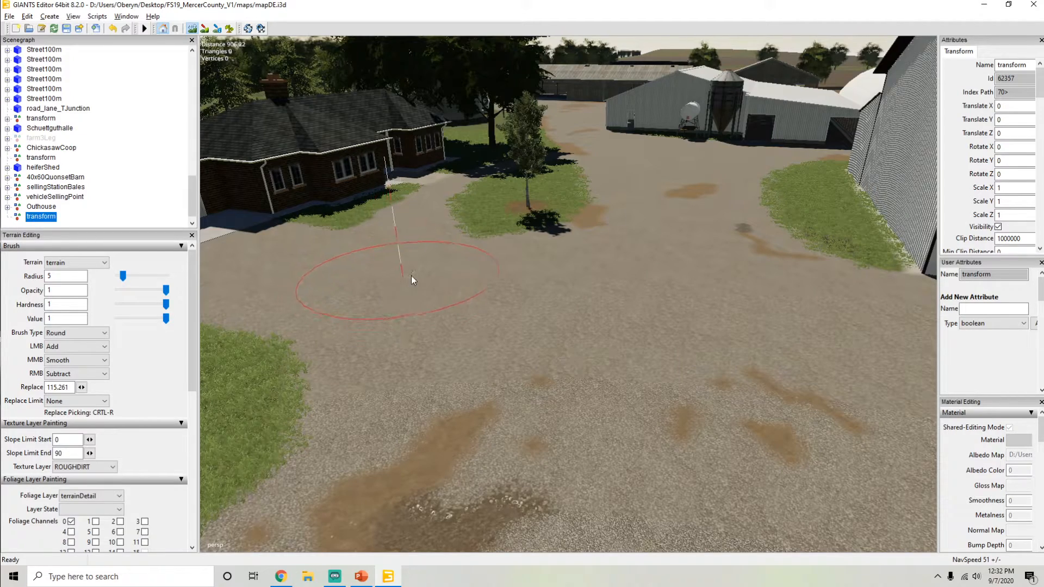
Step: Raise another mound in the yard near the tree and undo the sculpting
left_click_drag(608, 305, 599, 306)
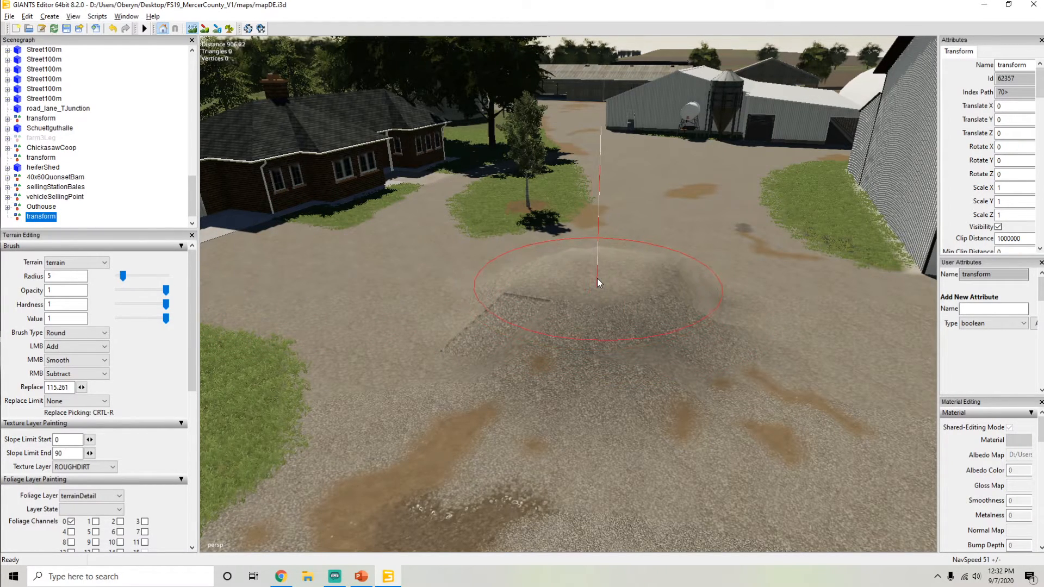
key("ctrl+z")
key("ctrl+z")
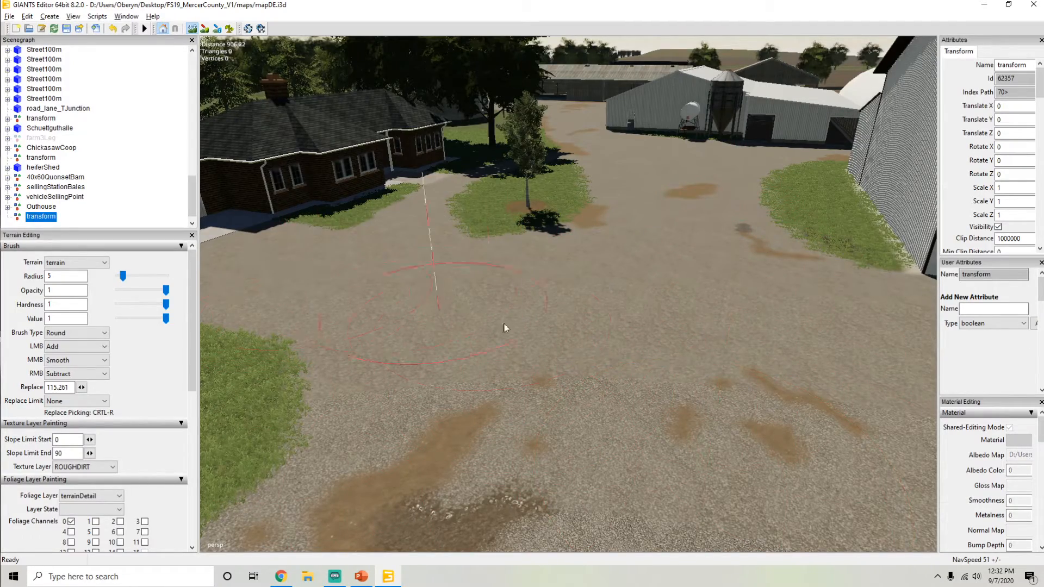
scroll(609, 420, "up", 1)
mouse_move(514, 354)
left_mouse_down("alt")
mouse_move(590, 357)
mouse_move(534, 364)
left_mouse_up("alt")
scroll(535, 364, "down", 1)
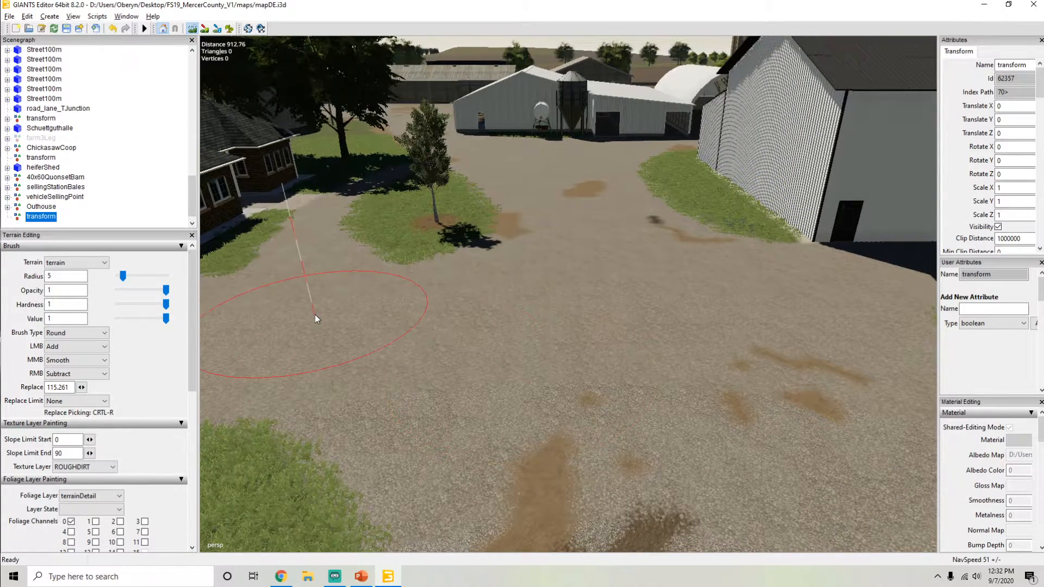
Step: Raise a tall mound in the middle of the gravel yard and set the brush's opacity, hardness and value to 0.2
left_click(578, 320)
left_click(578, 319)
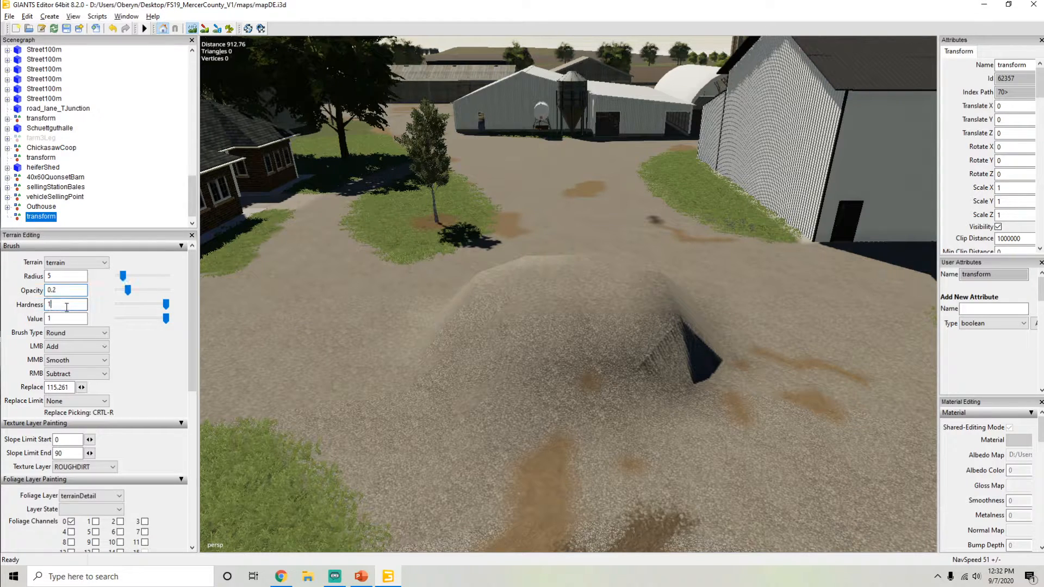
left_click_drag(540, 378, 520, 367, "alt")
scroll(520, 366, "up", 3)
scroll(523, 375, "down", 3)
Step: Smooth the tall mound down gradually with the Smooth operation, working across the yard from several sides
mouse_move(541, 370)
middle_mouse_down()
mouse_move(547, 338)
mouse_move(533, 306)
mouse_move(483, 281)
mouse_move(419, 288)
mouse_move(355, 316)
mouse_move(348, 345)
mouse_move(455, 392)
middle_mouse_up()
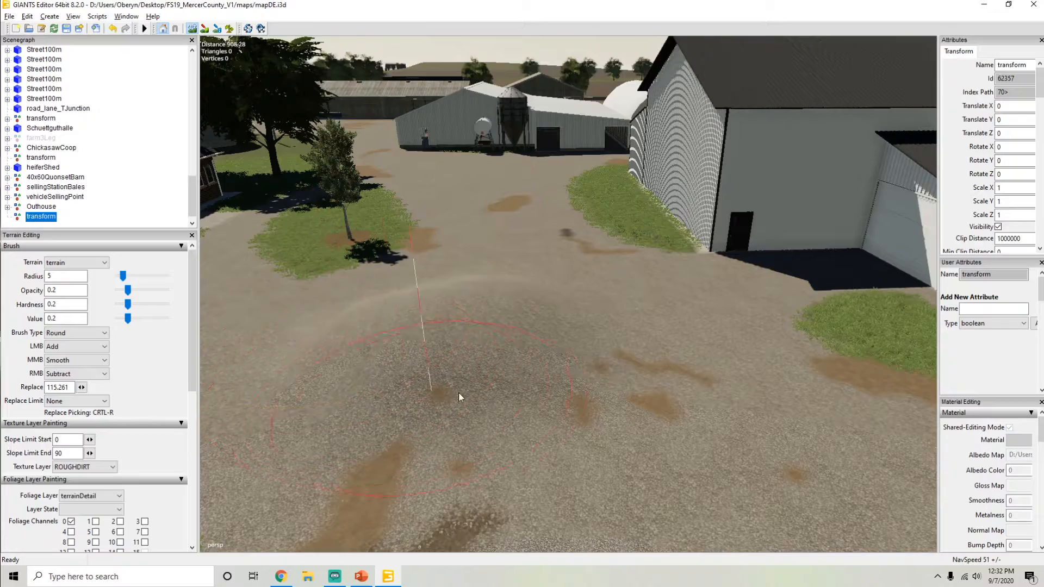
mouse_move(544, 396)
middle_mouse_down()
mouse_move(597, 338)
mouse_move(550, 282)
middle_mouse_up()
left_click_drag(550, 282, 421, 337, "alt")
scroll(566, 269, "up", 3)
mouse_move(565, 268)
middle_mouse_down()
mouse_move(632, 192)
mouse_move(607, 211)
middle_mouse_up()
scroll(607, 211, "up", 3)
mouse_move(486, 203)
left_mouse_down("alt")
mouse_move(641, 210)
mouse_move(462, 240)
left_mouse_up("alt")
middle_click_drag(462, 241, 448, 238)
mouse_move(449, 238)
left_mouse_down("alt")
mouse_move(536, 249)
mouse_move(408, 223)
mouse_move(468, 231)
mouse_move(434, 228)
mouse_move(451, 306)
mouse_move(550, 310)
left_mouse_up("alt")
scroll(503, 238, "up", 3)
scroll(488, 219, "up", 3)
scroll(434, 229, "down", 4)
scroll(407, 231, "up", 1)
scroll(446, 246, "up", 1)
scroll(551, 310, "up", 3)
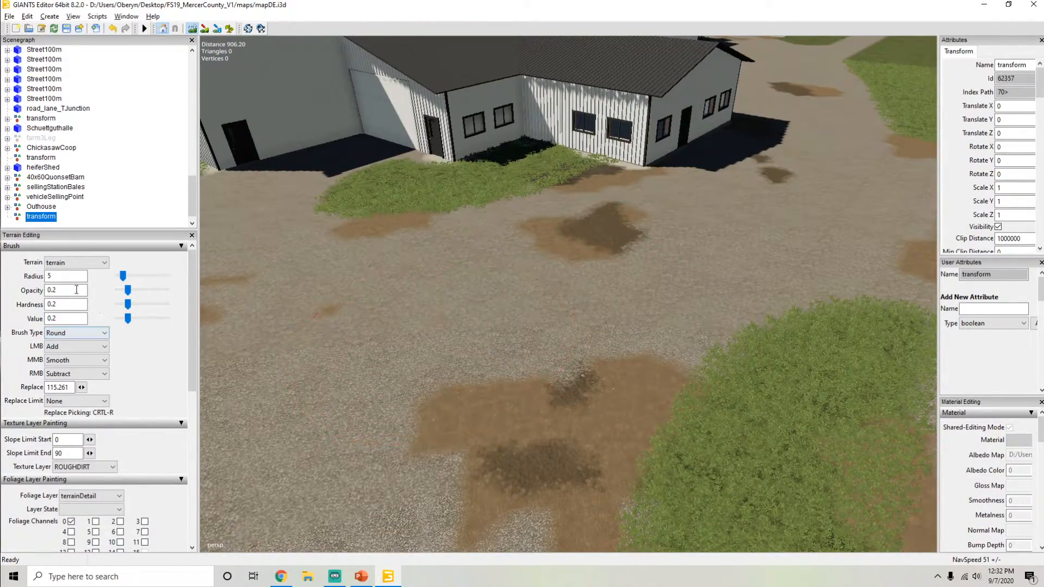
Step: Set the brush's opacity, hardness and value to 1 and raise a gravel mound in the yard
key("Return")
left_click_drag(442, 356, 328, 353, "alt")
scroll(327, 353, "up", 4)
left_click_drag(385, 334, 539, 295, "alt")
scroll(534, 306, "down", 4)
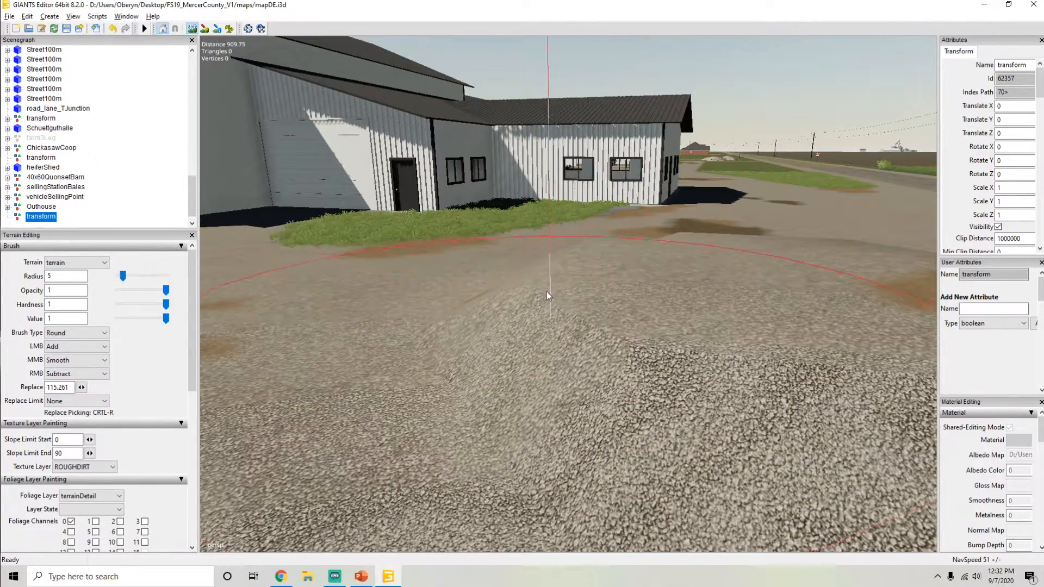
left_click_drag(615, 352, 590, 318, "alt")
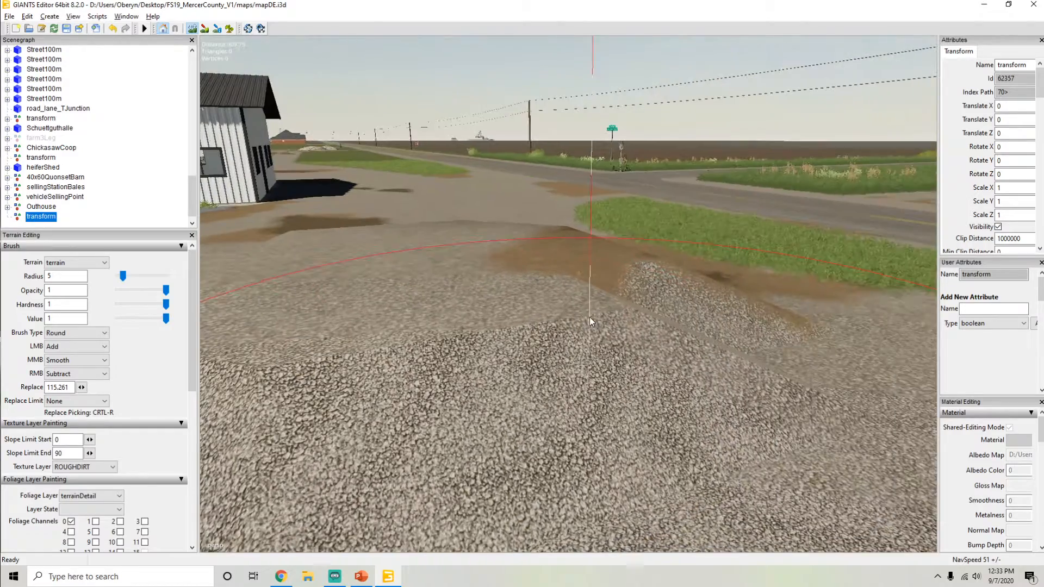
Step: Smooth the gravel mound down to the surrounding ground at full brush strength
mouse_move(638, 292)
left_mouse_down("alt")
mouse_move(526, 279)
mouse_move(471, 289)
mouse_move(324, 286)
left_mouse_up("alt")
scroll(406, 283, "up", 5)
mouse_move(406, 283)
left_mouse_down("alt")
mouse_move(426, 258)
mouse_move(546, 318)
mouse_move(527, 305)
mouse_move(457, 331)
mouse_move(492, 317)
mouse_move(506, 283)
mouse_move(421, 298)
mouse_move(465, 301)
left_mouse_up("alt")
scroll(546, 319, "down", 3)
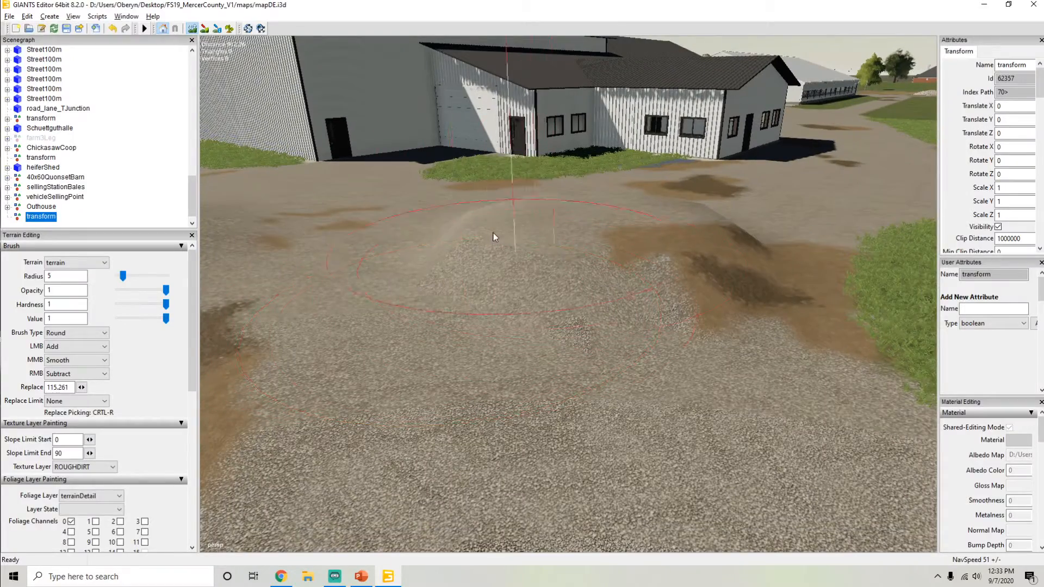
mouse_move(512, 265)
left_mouse_down("alt")
mouse_move(479, 291)
mouse_move(539, 281)
mouse_move(618, 289)
left_mouse_up("alt")
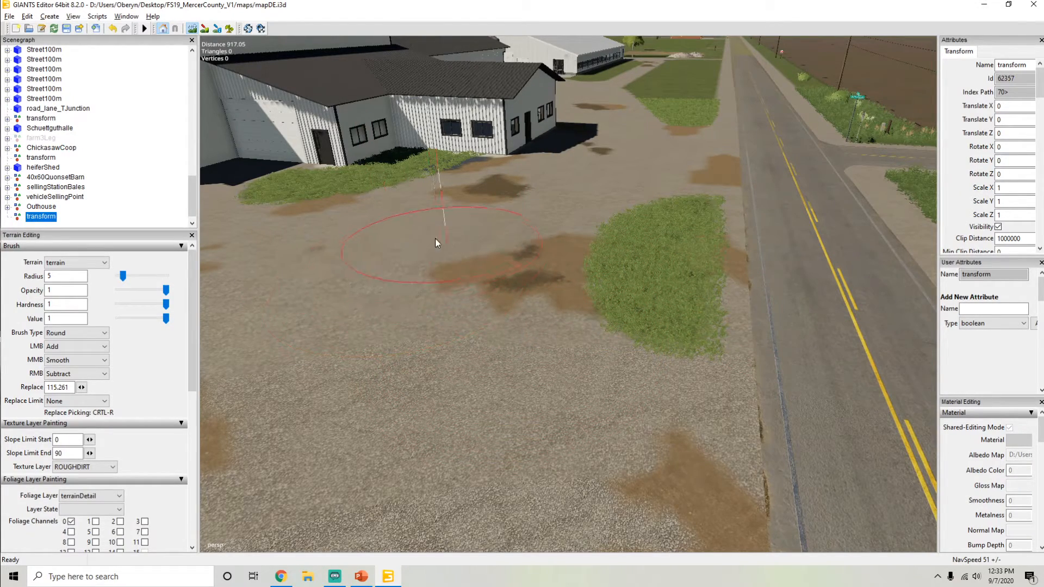
mouse_move(423, 249)
left_mouse_down("alt")
mouse_move(346, 299)
mouse_move(495, 234)
left_mouse_up("alt")
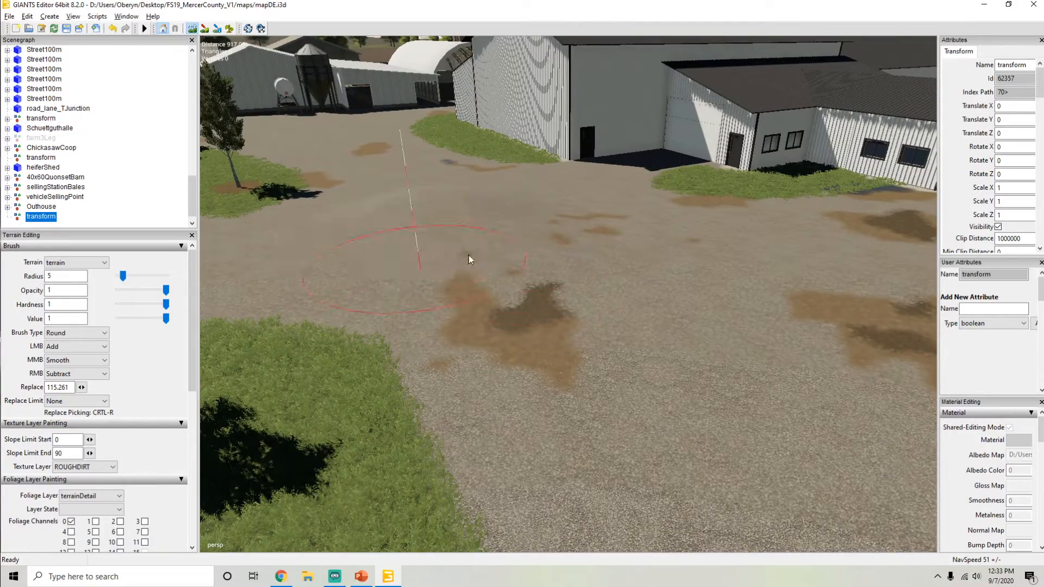
left_click_drag(364, 305, 429, 265, "alt")
scroll(428, 266, "up", 3)
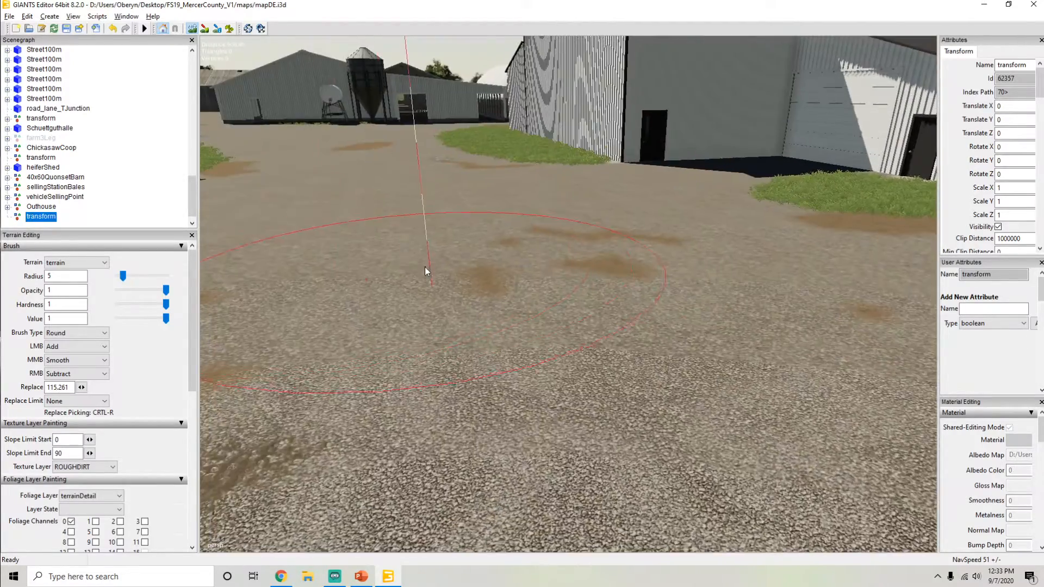
scroll(427, 272, "down", 4)
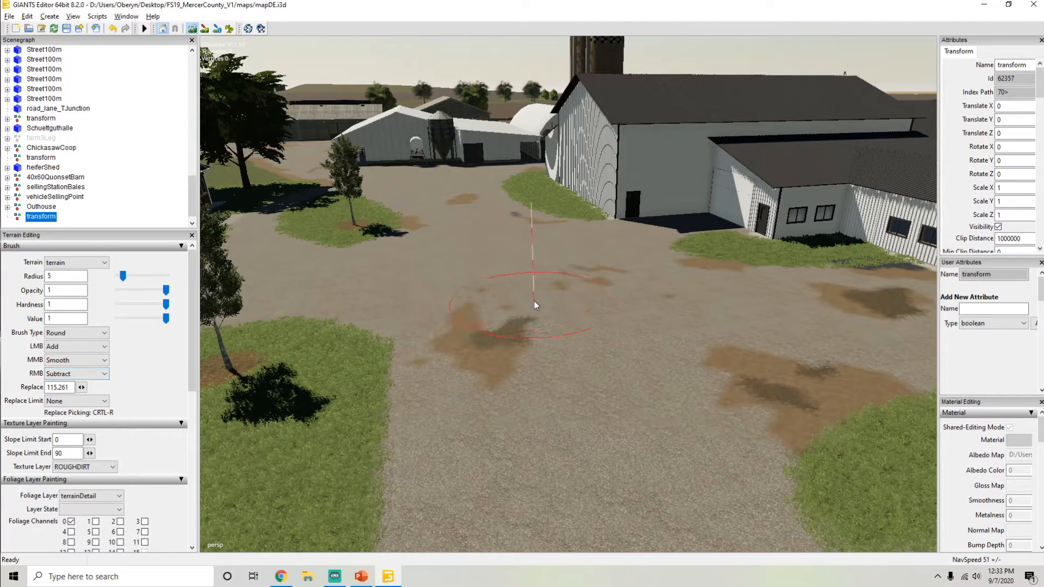
Step: Dig a deep hole in the yard with the Subtract operation and undo it
left_click_drag(468, 312, 495, 309, "alt")
scroll(489, 302, "up", 4)
right_click(495, 309)
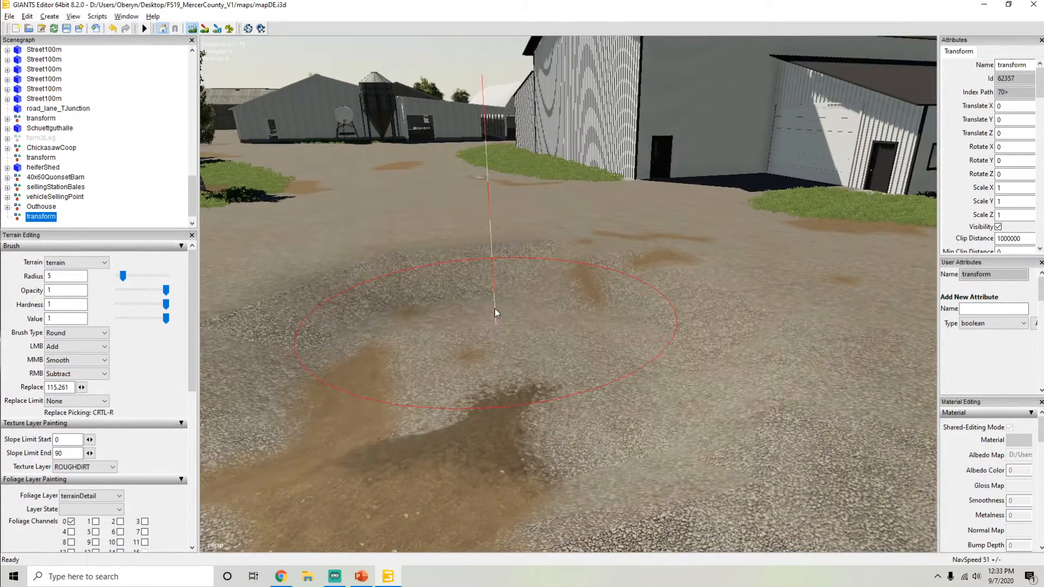
right_click_drag(495, 309, 512, 323)
scroll(508, 323, "down", 3)
left_click_drag(508, 323, 480, 333, "alt")
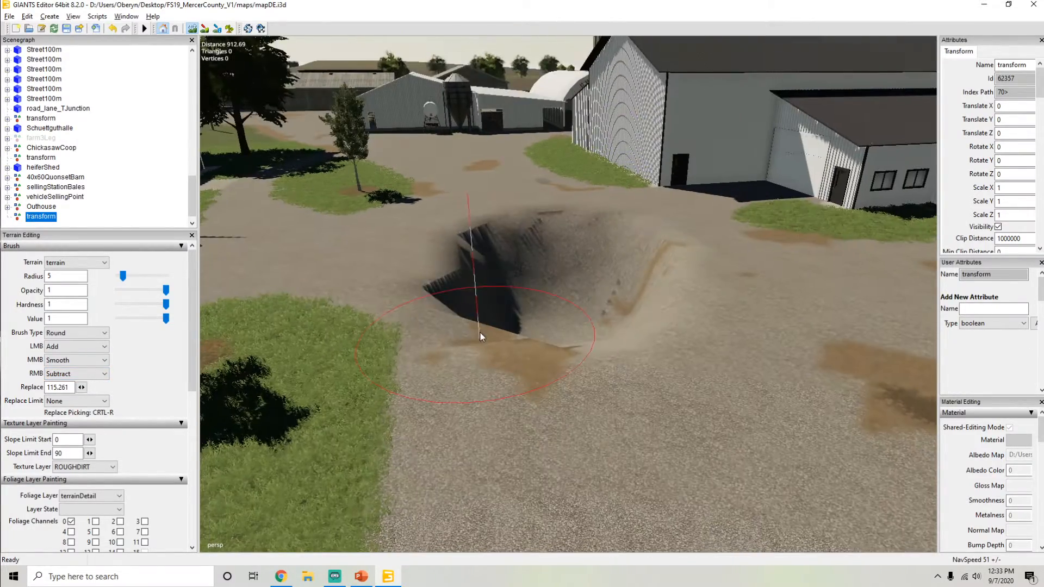
key("ctrl+z")
key("ctrl+z")
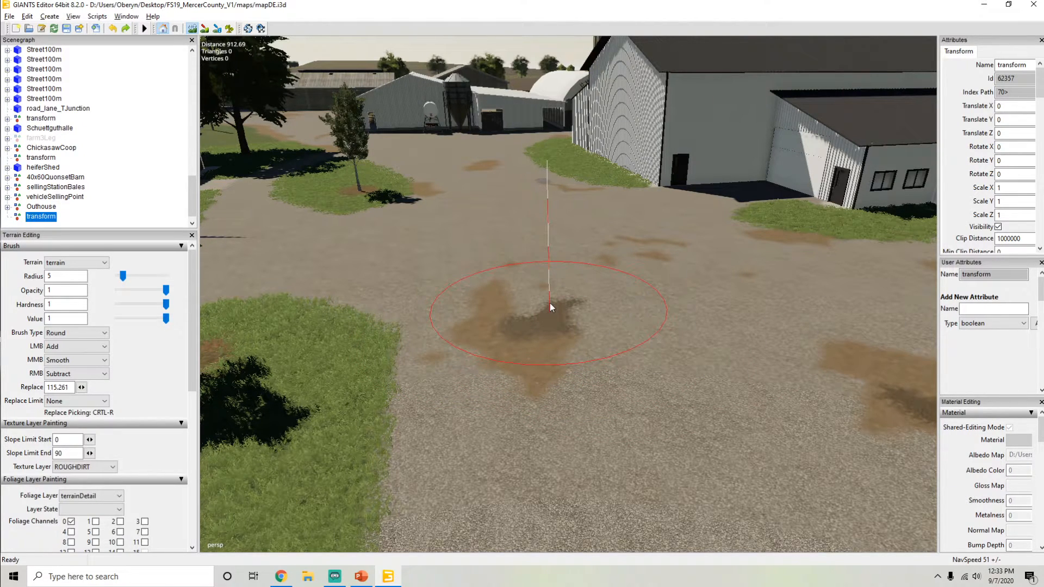
Step: Dig a shallow depression around the dirt patch in the yard with Subtract and check it from several sides
right_click(550, 302)
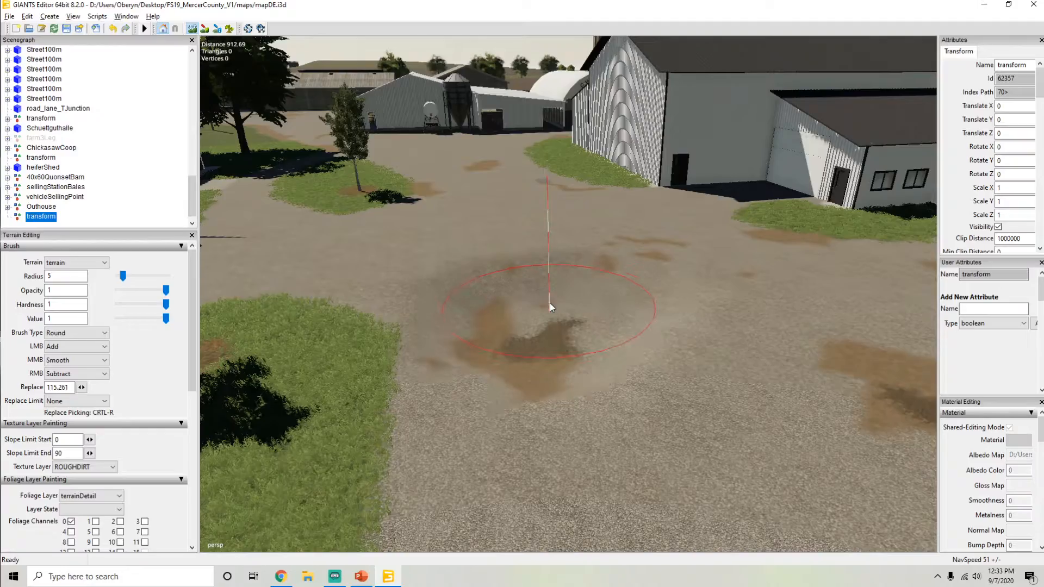
scroll(537, 325, "up", 3)
mouse_move(531, 325)
left_mouse_down("alt")
mouse_move(653, 309)
mouse_move(621, 314)
mouse_move(672, 319)
left_mouse_up("alt")
scroll(537, 325, "up", 4)
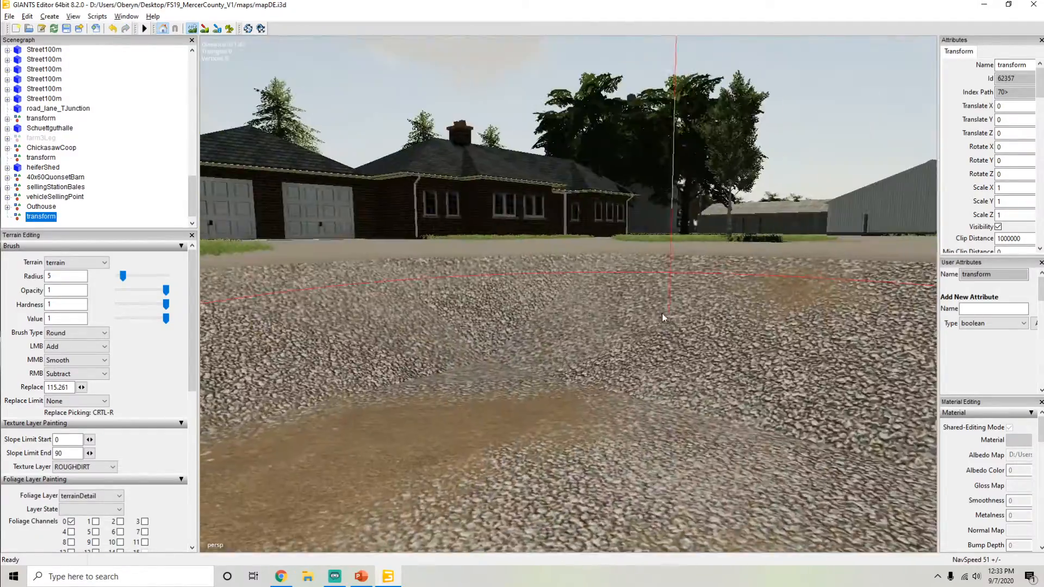
left_click_drag(566, 315, 659, 325, "alt")
scroll(635, 328, "down", 3)
scroll(611, 329, "down", 4)
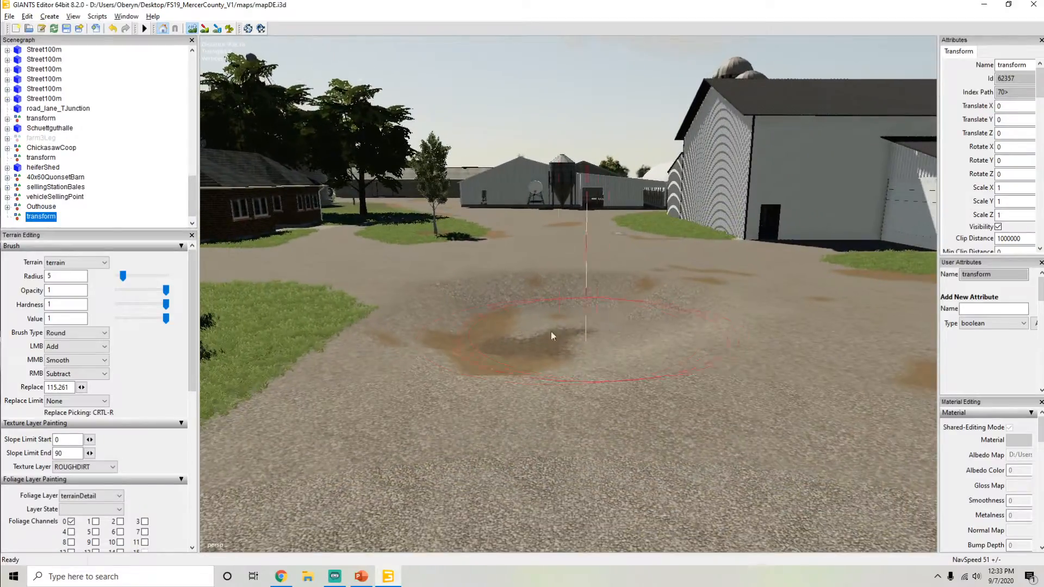
scroll(501, 320, "up", 5)
mouse_move(501, 320)
left_mouse_down("alt")
mouse_move(626, 352)
mouse_move(596, 341)
mouse_move(641, 330)
left_mouse_up("alt")
scroll(595, 346, "down", 4)
scroll(523, 361, "up", 3)
scroll(523, 364, "down", 4)
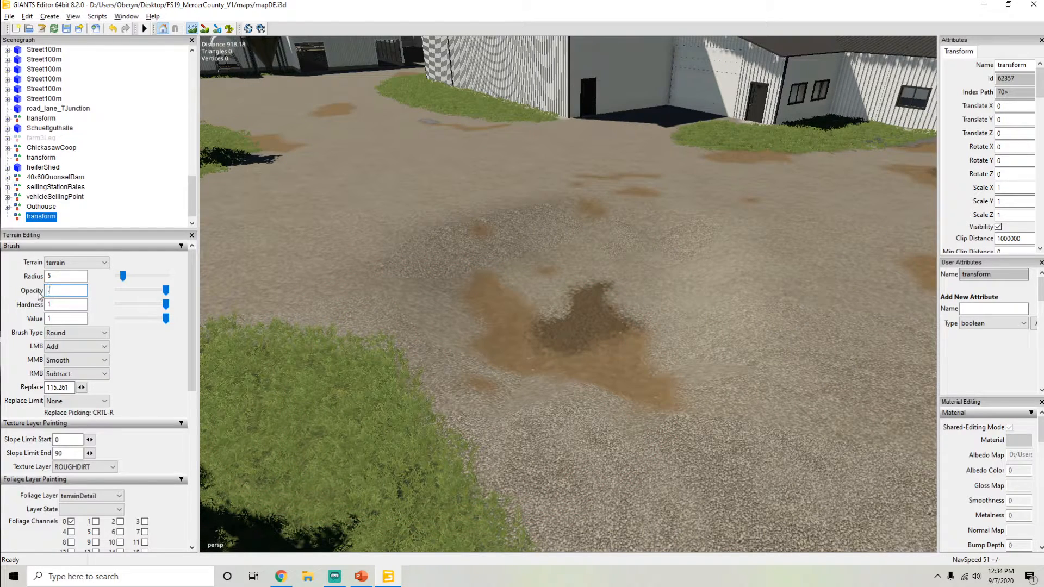
Step: Set the brush's opacity, hardness and value to 0.2 and smooth the edges of the depression
key("Tab")
type(".2")
key("Tab")
type(".2")
mouse_move(511, 214)
middle_mouse_down()
mouse_move(385, 273)
mouse_move(498, 363)
mouse_move(590, 387)
mouse_move(648, 381)
middle_mouse_up()
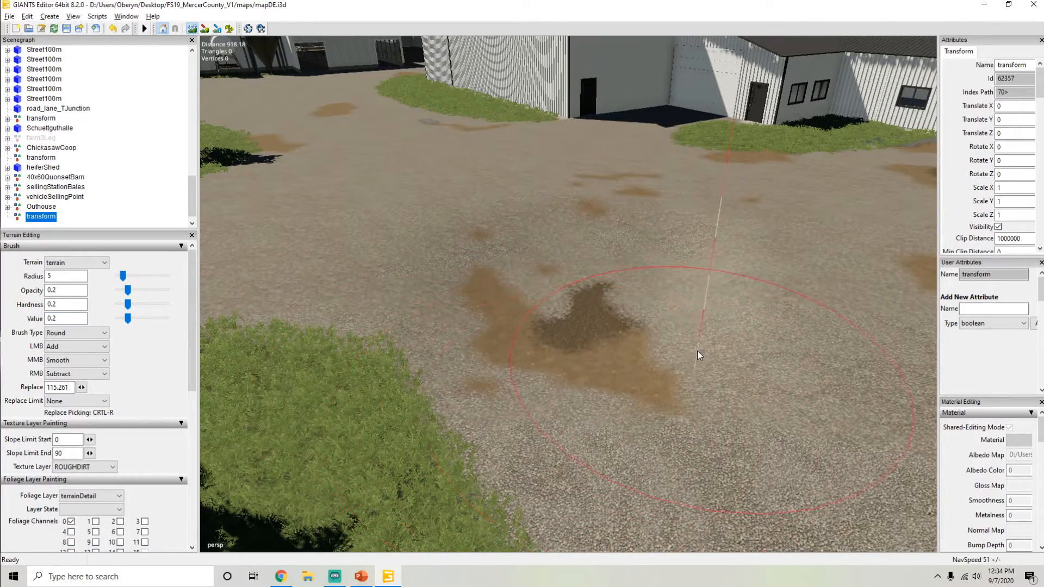
Step: Examine the smoothed depression in the yard from close up and from a distance
scroll(579, 271, "up", 3)
scroll(579, 271, "down", 5)
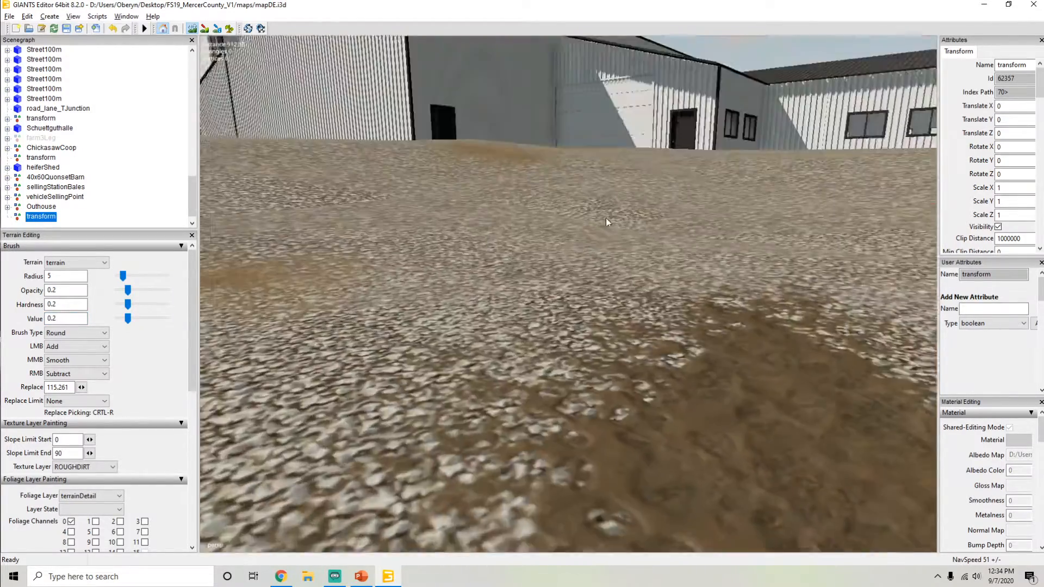
left_click_drag(587, 312, 499, 330, "alt")
scroll(617, 294, "up", 3)
scroll(533, 313, "down", 3)
scroll(499, 330, "down", 5)
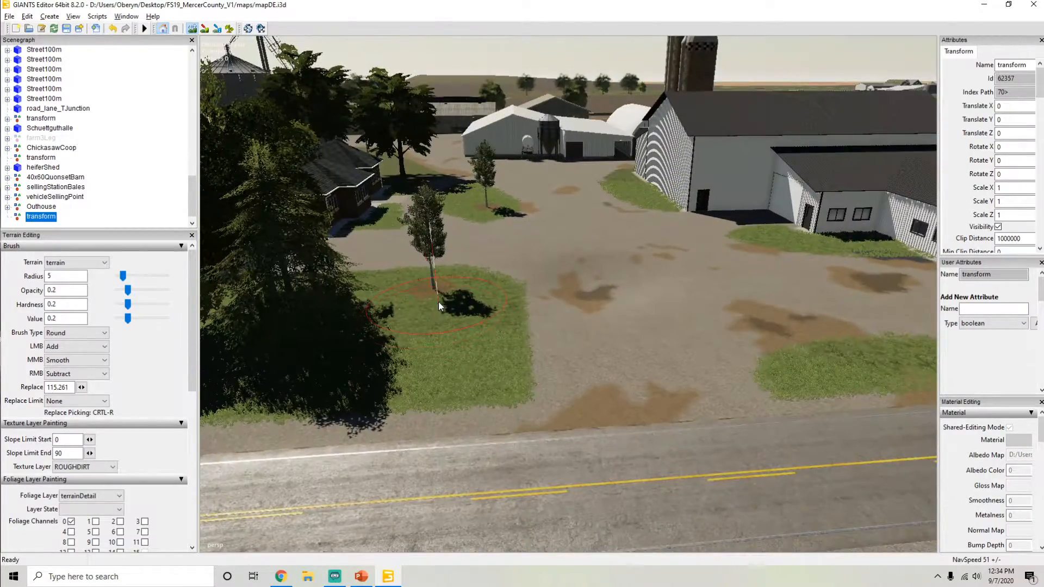
scroll(458, 292, "up", 5)
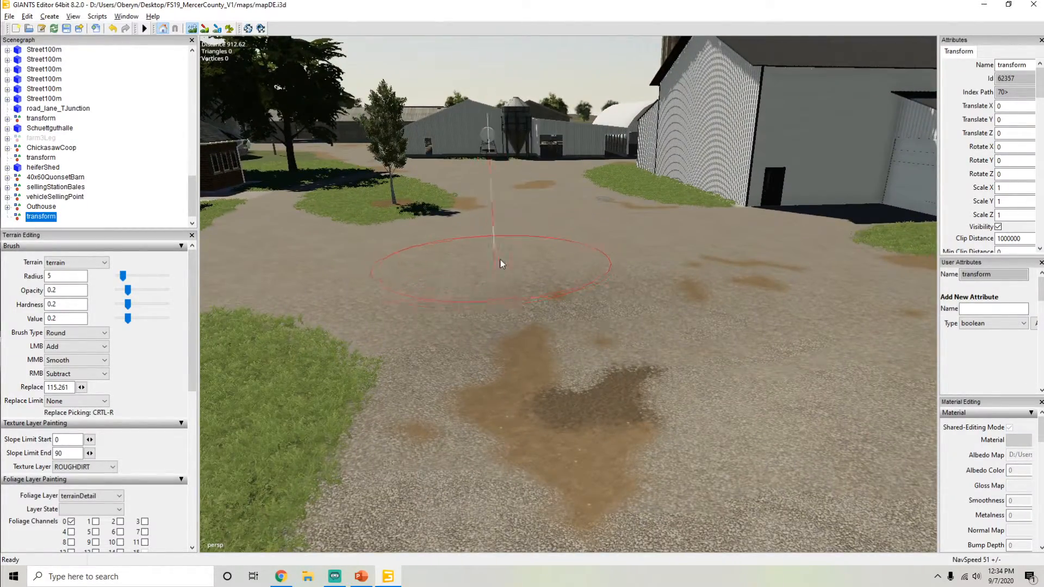
left_click_drag(500, 256, 282, 344, "alt")
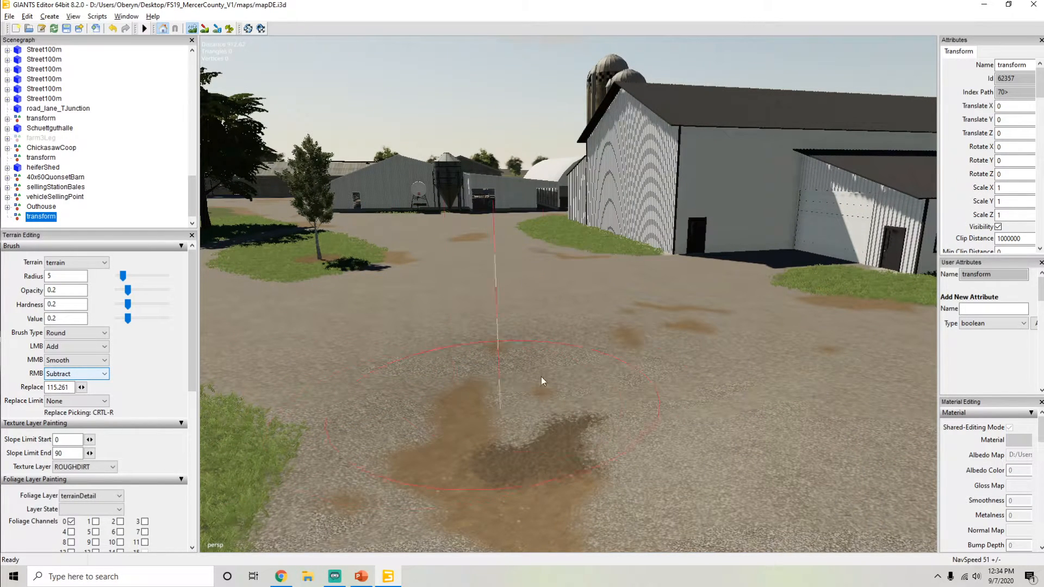
left_click_drag(572, 423, 505, 402, "alt")
mouse_move(388, 418)
left_mouse_down("alt")
mouse_move(403, 407)
mouse_move(435, 426)
mouse_move(401, 406)
left_mouse_up("alt")
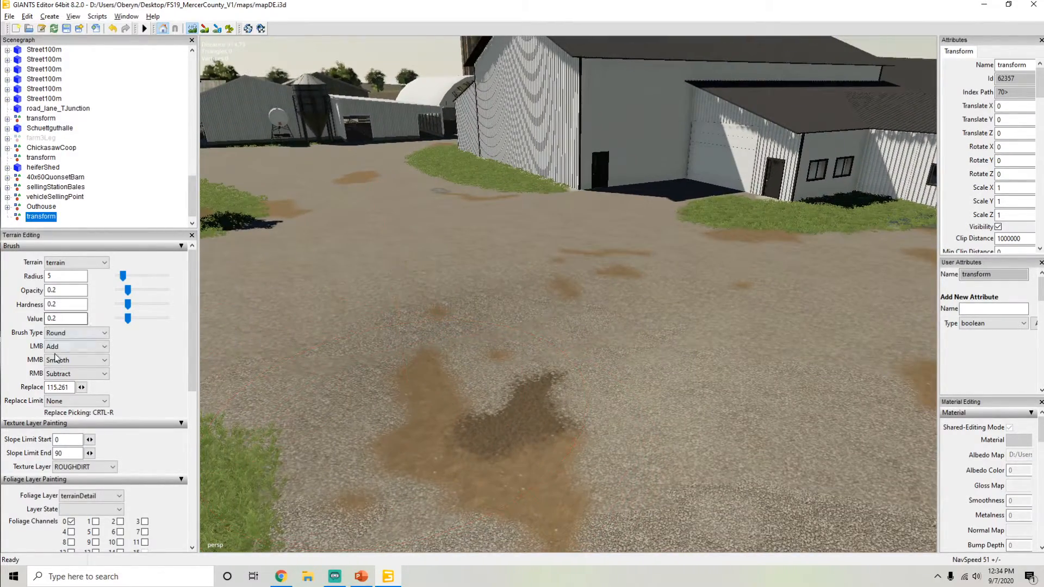
Step: Switch the brush's Add operation to Replace and sample the gravel yard's ground height as the replace value
left_click(56, 348)
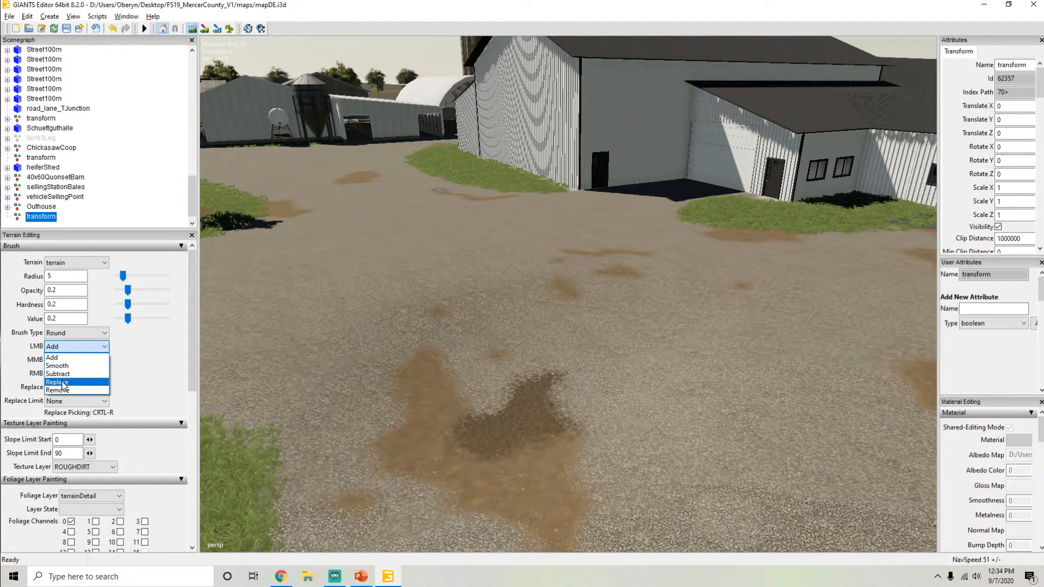
left_click(63, 383)
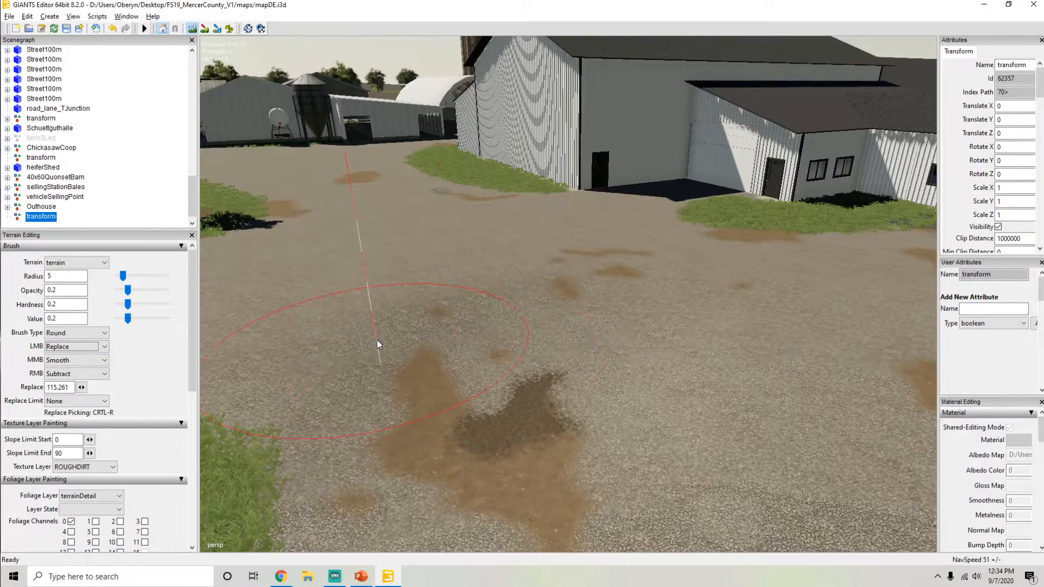
mouse_move(444, 248)
left_mouse_down("alt")
mouse_move(398, 235)
mouse_move(399, 186)
mouse_move(562, 220)
mouse_move(552, 250)
left_mouse_up("alt")
scroll(418, 210, "up", 3)
scroll(552, 250, "down", 4)
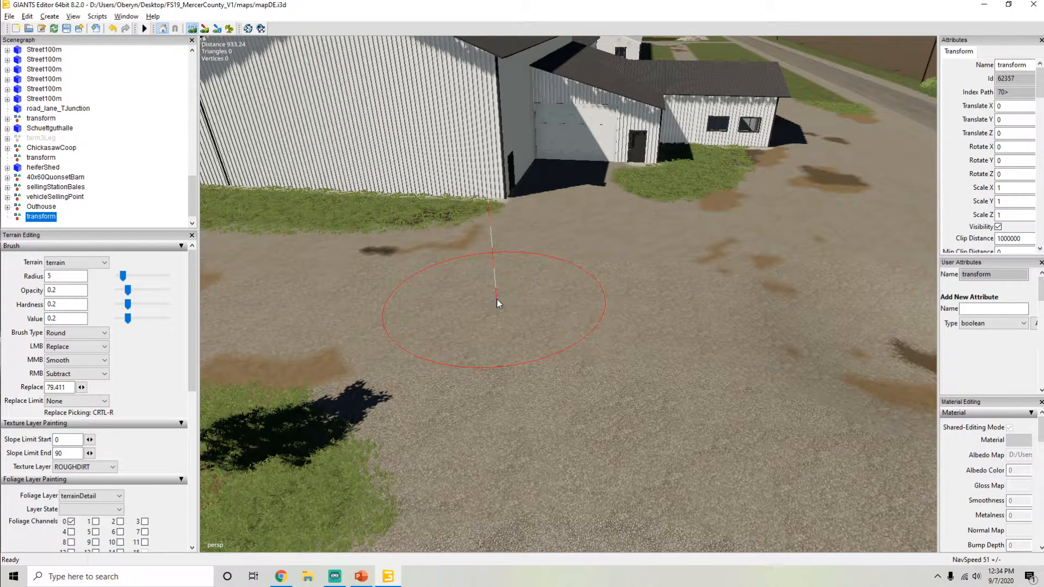
Step: Set the replace height to 0, apply it once to the yard and undo the stroke
left_click_drag(67, 386, 36, 390)
type("0")
key("alt")
left_click_drag(56, 387, 49, 382)
left_click(580, 330)
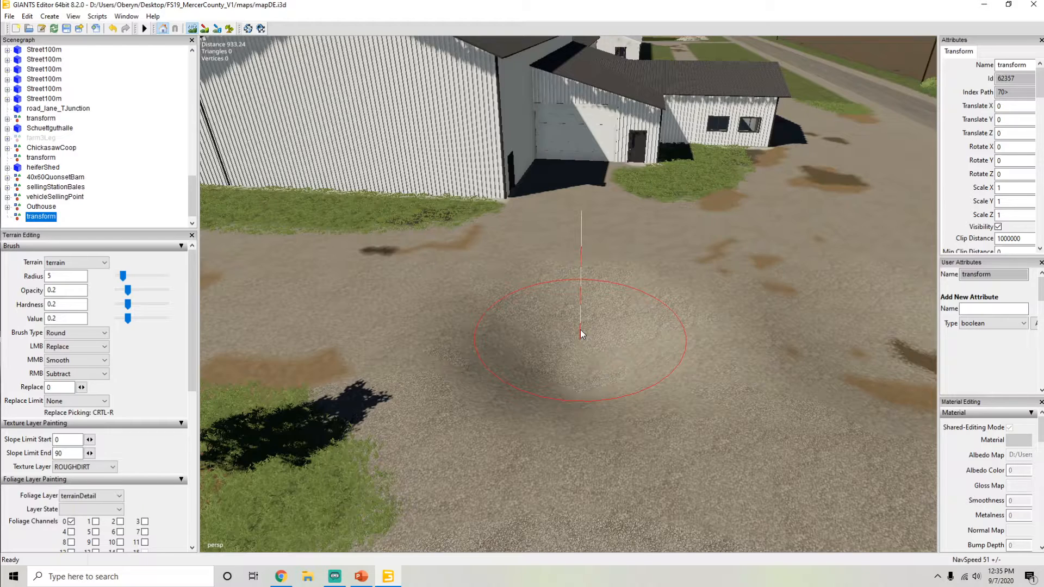
key("ctrl+z")
Step: Set the brush's opacity, hardness and value to 1
left_click_drag(59, 291, 35, 308)
type("11")
key("Tab")
type("1")
Step: Carve a deep hole in the yard with Replace at height 0, inspect its walls and undo it
left_click(615, 355)
left_click_drag(614, 354, 619, 475, "alt")
scroll(571, 439, "up", 5)
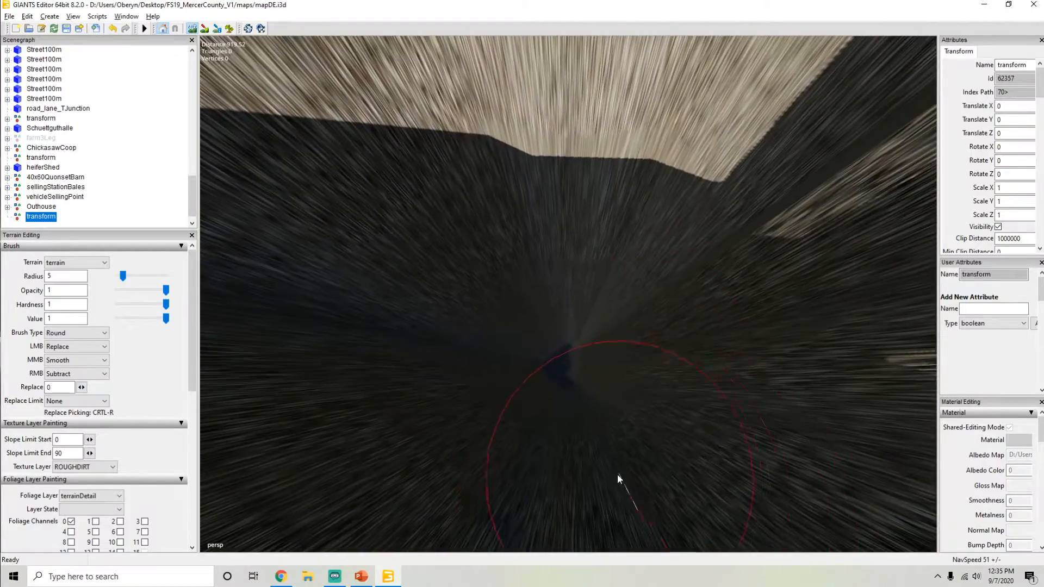
scroll(599, 474, "down", 5)
left_click_drag(558, 386, 393, 328, "alt")
scroll(393, 327, "down", 3)
scroll(393, 327, "up", 5)
scroll(443, 279, "down", 3)
left_click_drag(443, 279, 462, 180, "alt")
scroll(462, 181, "down", 3)
scroll(478, 220, "up", 3)
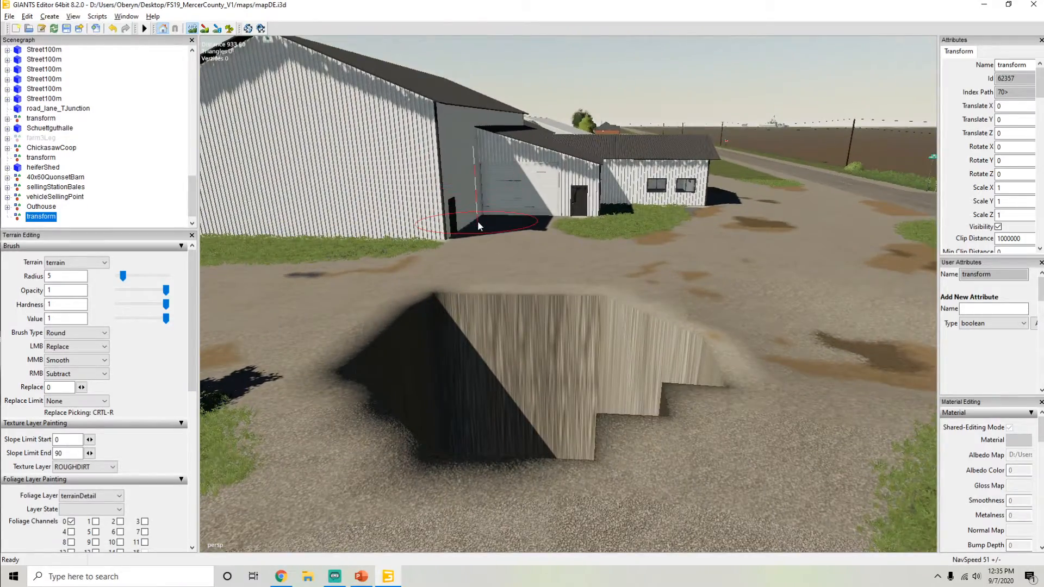
key("ctrl+z")
Step: Sample the terrain height in the gravel yard near the large shed as the replace value
left_click_drag(487, 305, 631, 283, "alt")
scroll(442, 304, "up", 4)
mouse_move(564, 309)
left_mouse_down("alt")
mouse_move(622, 305)
mouse_move(415, 291)
mouse_move(497, 319)
left_mouse_up("alt")
mouse_move(592, 307)
left_mouse_down("alt")
mouse_move(350, 299)
mouse_move(337, 256)
left_mouse_up("alt")
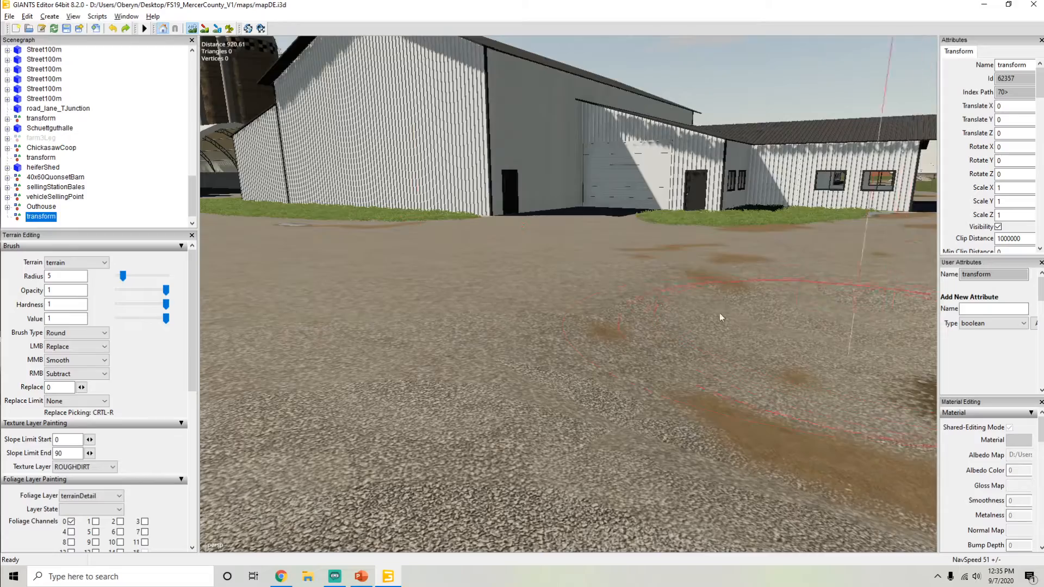
left_click_drag(780, 324, 675, 317, "alt")
scroll(676, 317, "down", 3)
left_click_drag(474, 243, 392, 248, "alt")
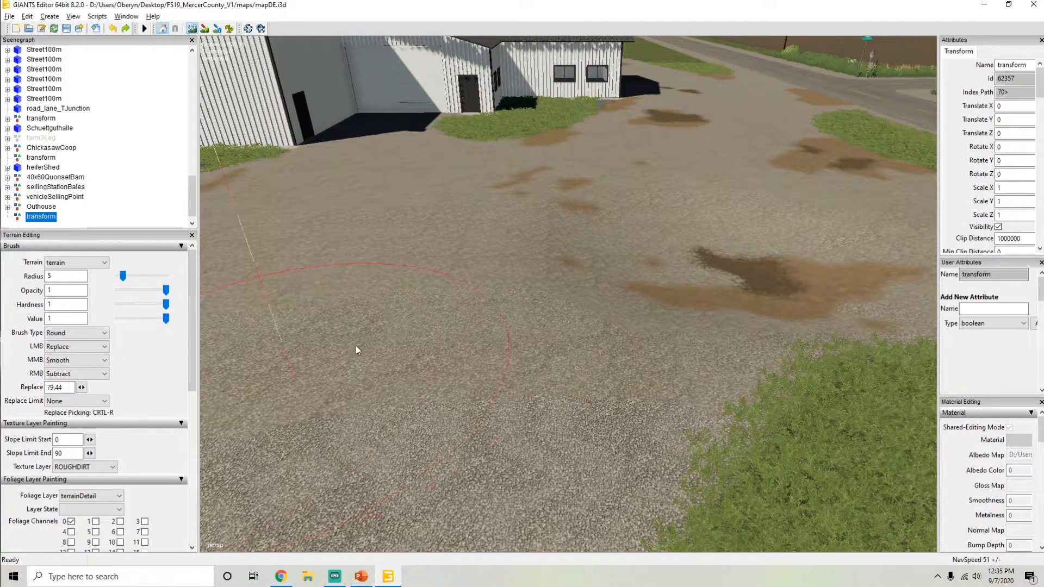
Step: Sample the replace height anew from the gravel driveway beside the road
mouse_move(427, 282)
left_mouse_down("alt")
mouse_move(488, 220)
mouse_move(604, 253)
mouse_move(602, 277)
left_mouse_up("alt")
scroll(488, 220, "up", 3)
scroll(601, 276, "down", 5)
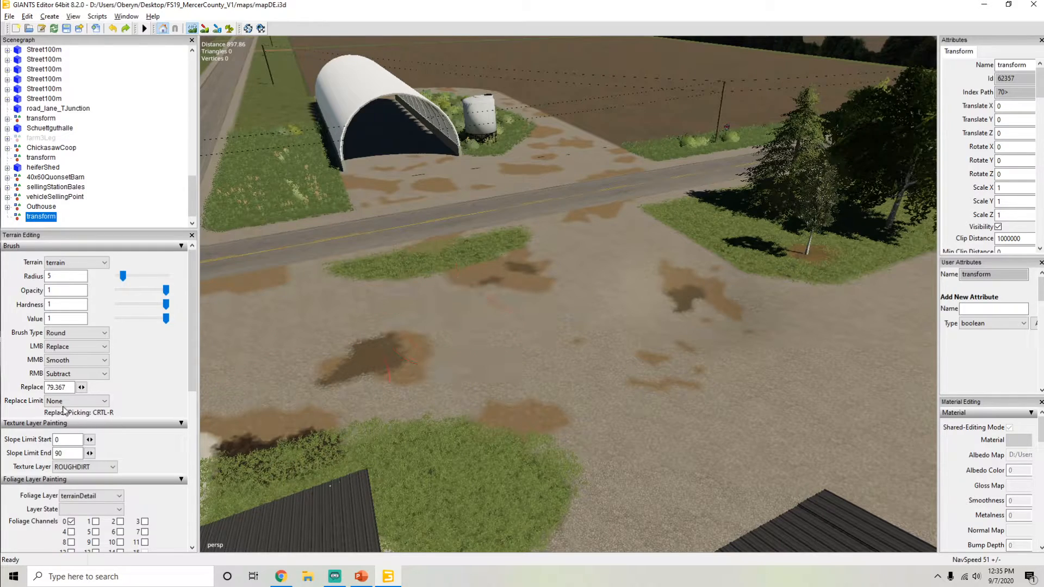
left_click_drag(403, 355, 544, 264, "alt")
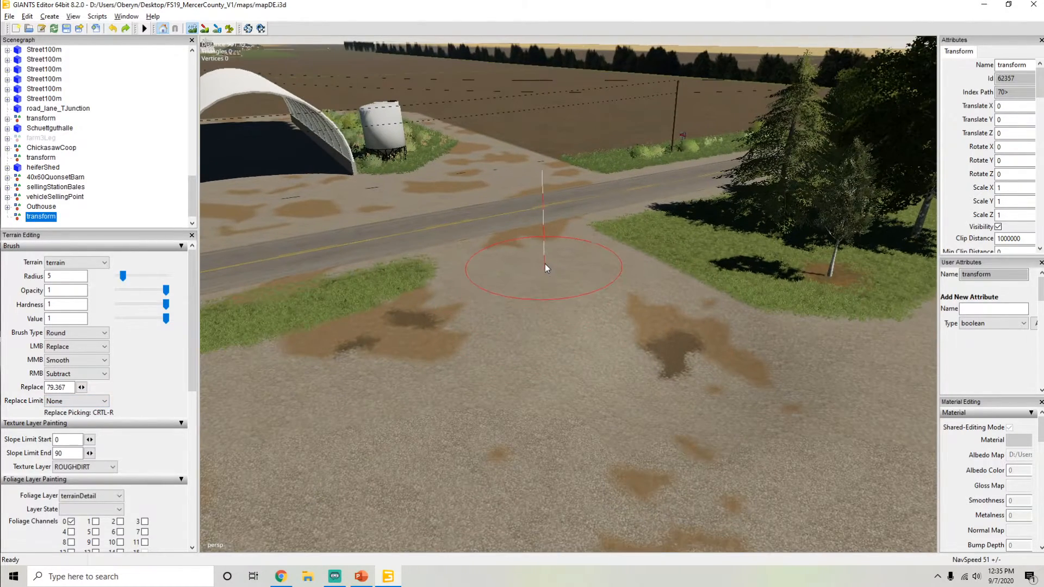
key("ctrl+r")
scroll(456, 320, "up", 3)
left_click_drag(456, 320, 621, 269, "alt")
scroll(652, 329, "down", 3)
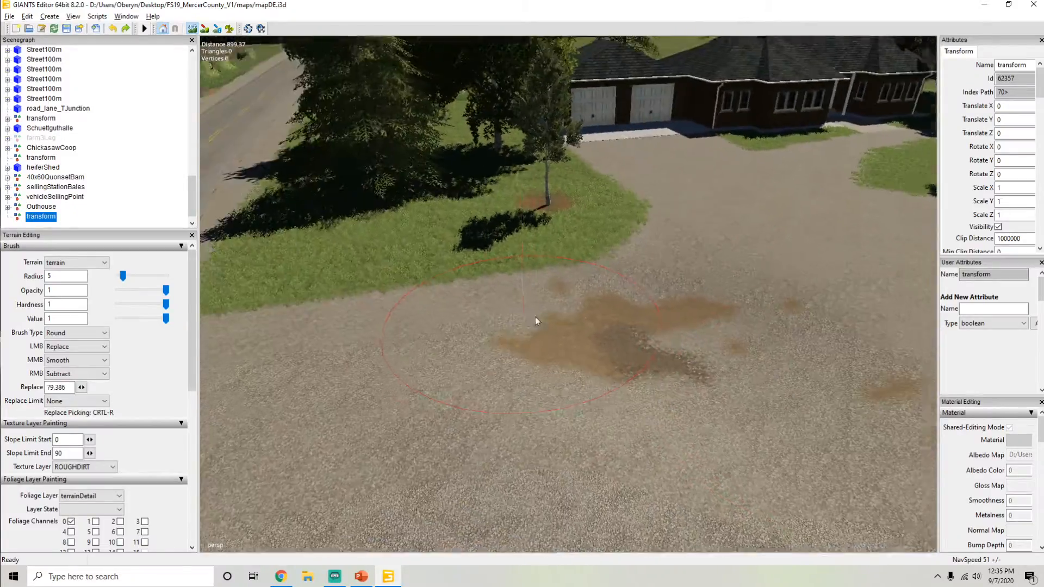
Step: Level the uneven gravel yard to the sampled height with the Replace operation and look over the flattened ground
scroll(535, 320, "down", 4)
scroll(453, 333, "up", 4)
scroll(626, 275, "down", 4)
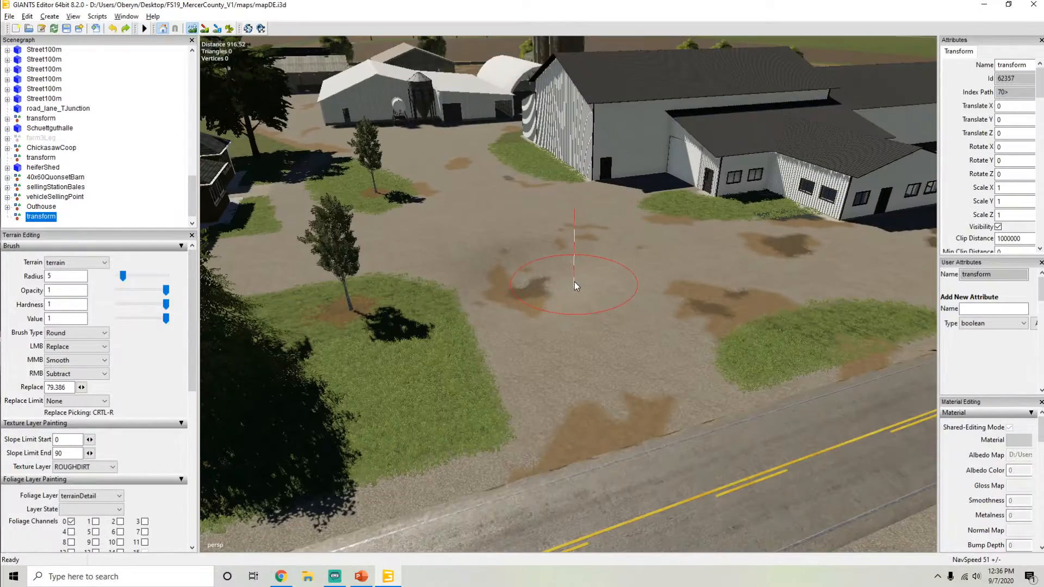
scroll(566, 283, "up", 3)
scroll(527, 292, "up", 1)
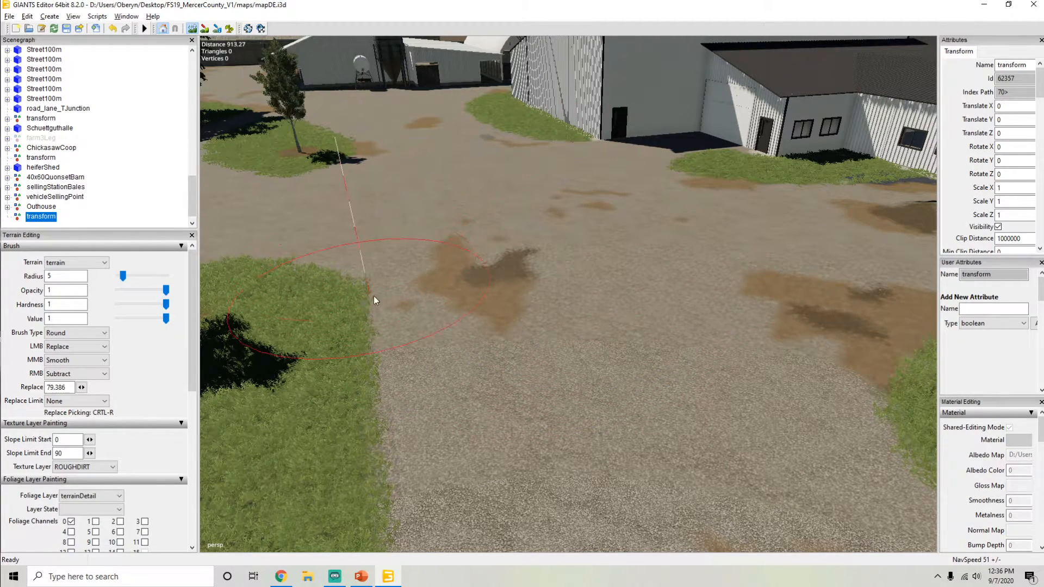
scroll(534, 337, "up", 3)
left_click_drag(543, 315, 593, 320, "alt")
scroll(490, 249, "down", 3)
scroll(472, 320, "down", 4)
scroll(524, 312, "up", 3)
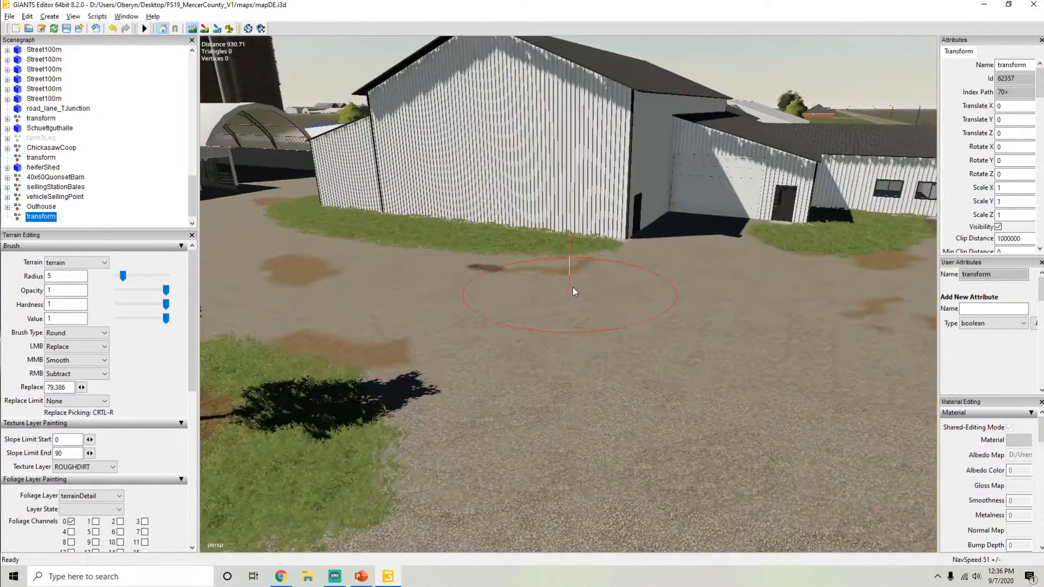
left_click_drag(573, 287, 660, 282, "alt")
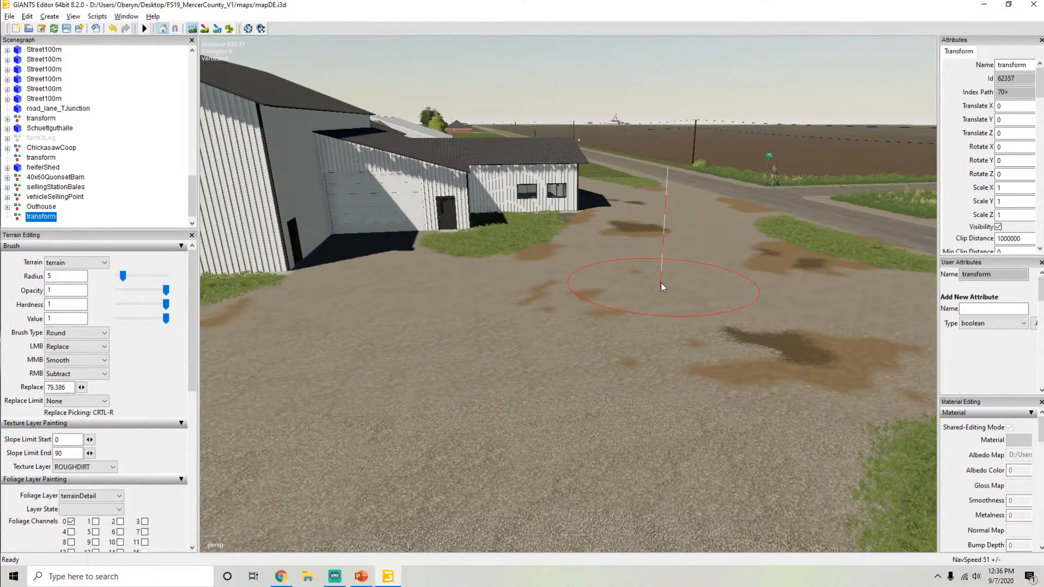
Step: Look over the leveled gravel yard and set the LMB brush operation to Add
left_click_drag(452, 329, 507, 315, "alt")
scroll(507, 315, "up", 3)
scroll(514, 321, "down", 3)
scroll(513, 321, "down", 1)
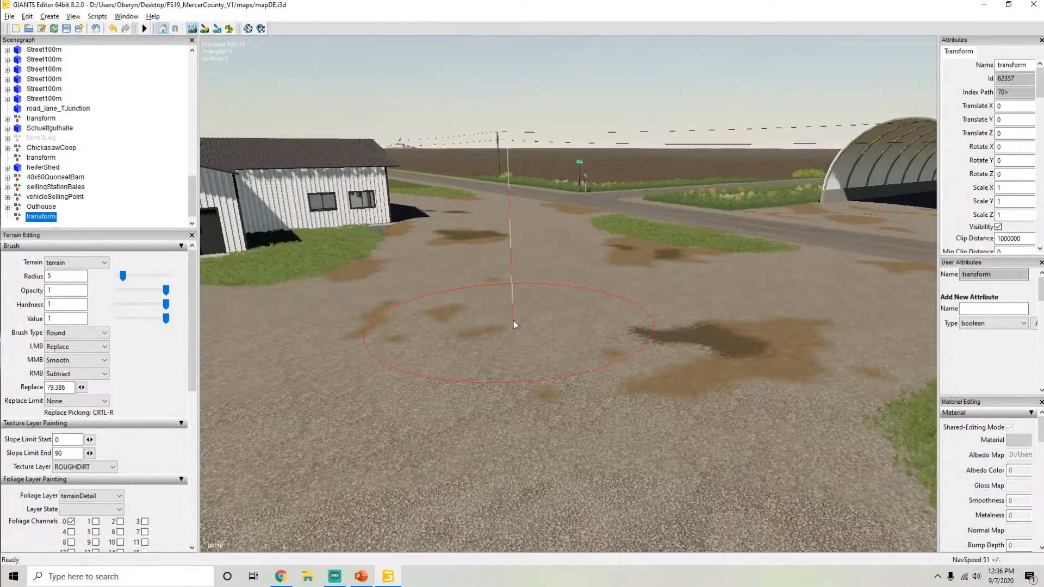
scroll(495, 325, "down", 4)
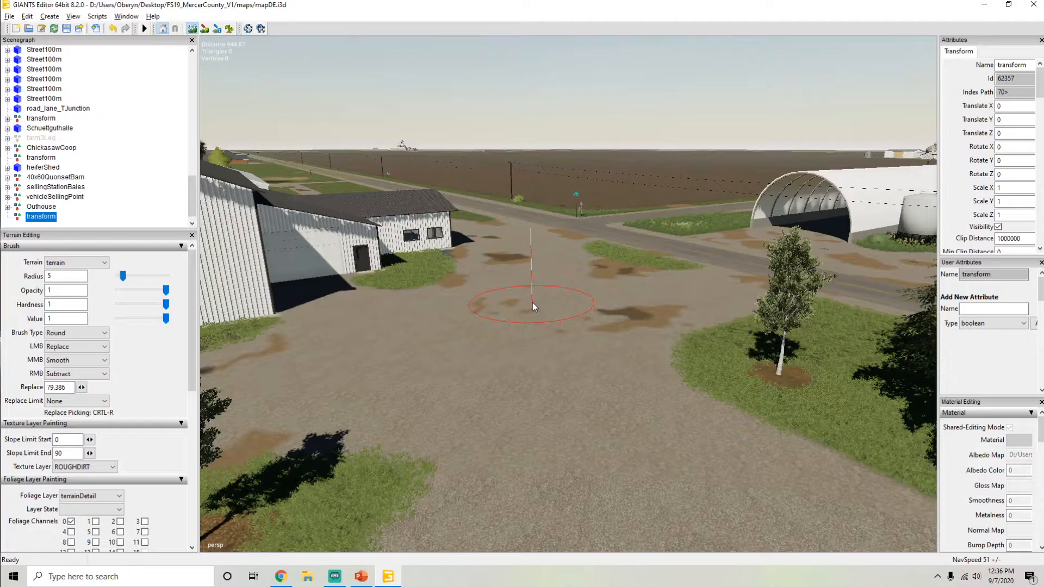
mouse_move(531, 302)
left_mouse_down("alt")
mouse_move(456, 293)
mouse_move(398, 327)
left_mouse_up("alt")
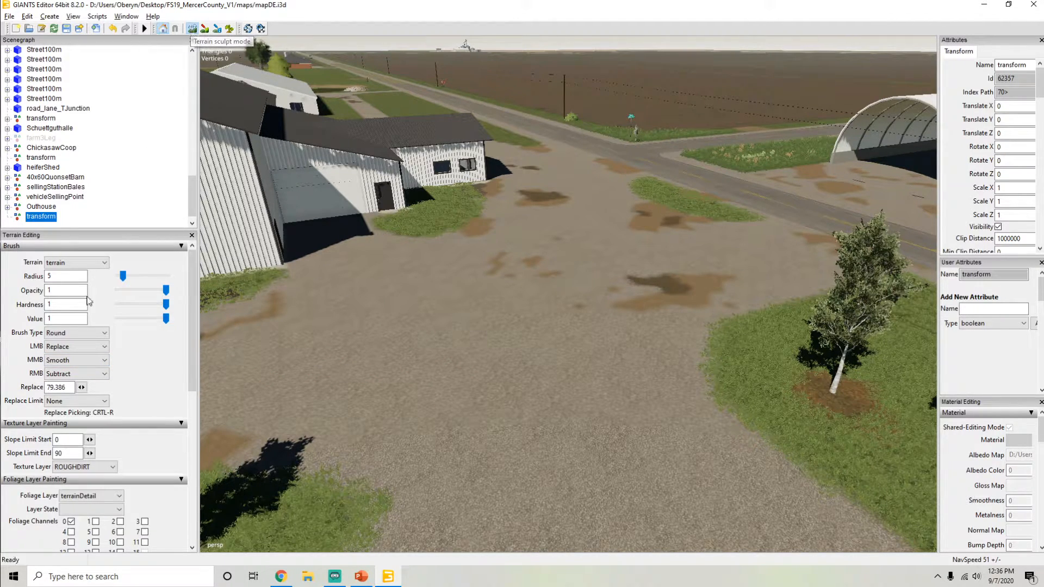
left_click(66, 348)
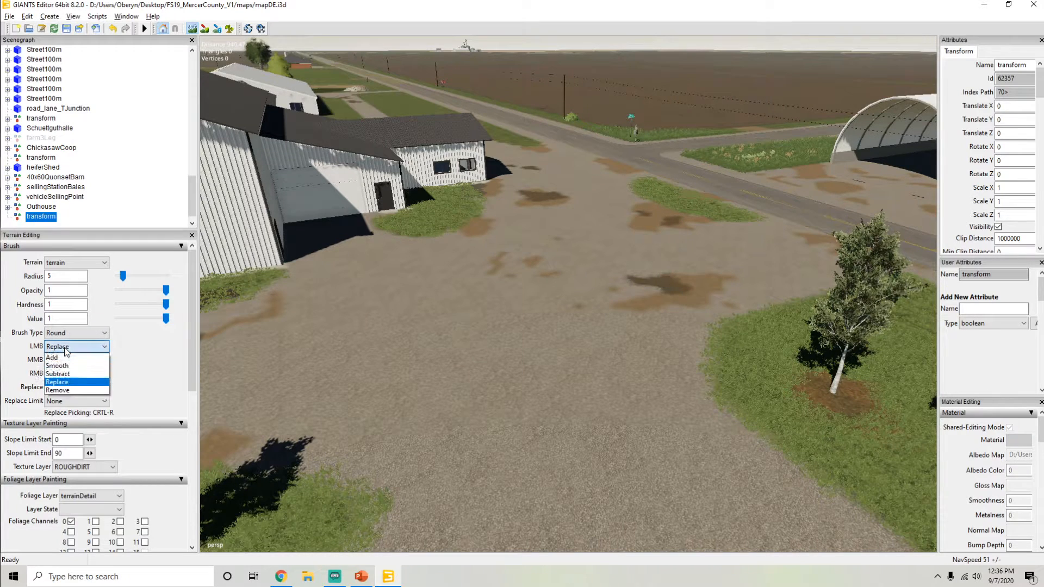
left_click(52, 357)
Step: Choose the ROUGHDIRT texture layer, apply the brush to the gravel yard while still in sculpt mode, and undo the stroke
left_click_drag(190, 371, 187, 406)
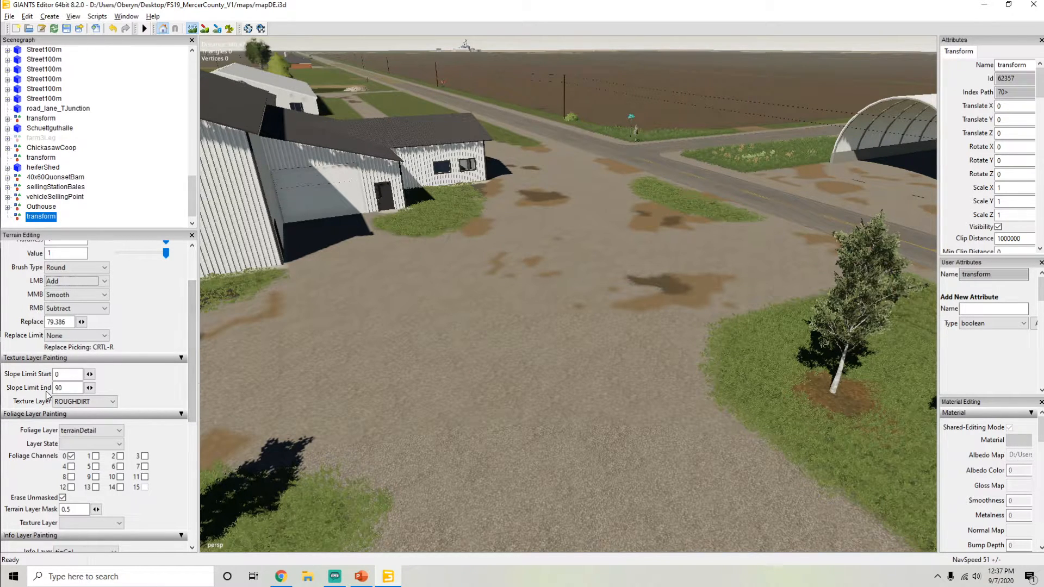
left_click(80, 402)
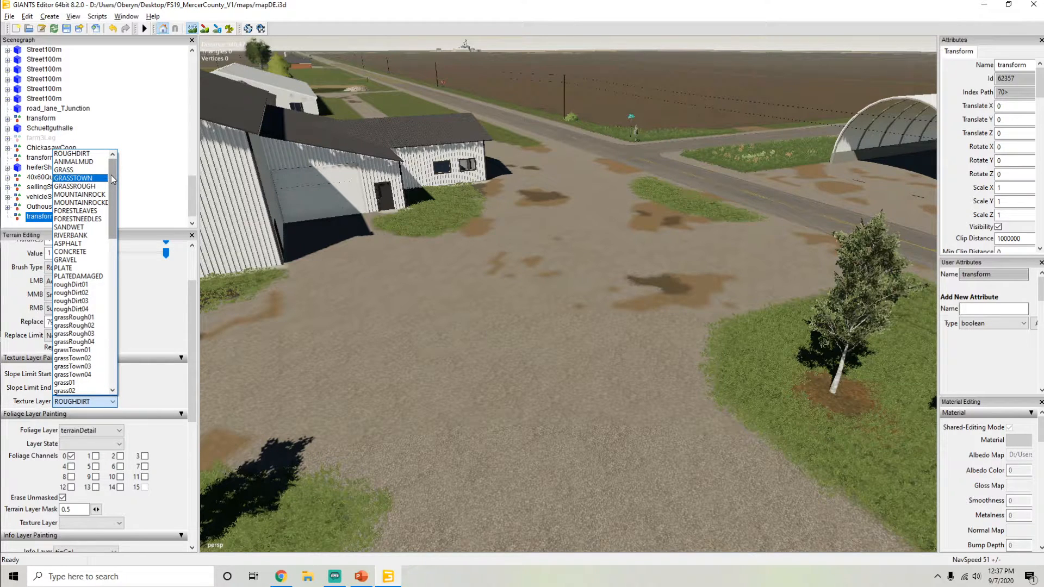
left_click(71, 154)
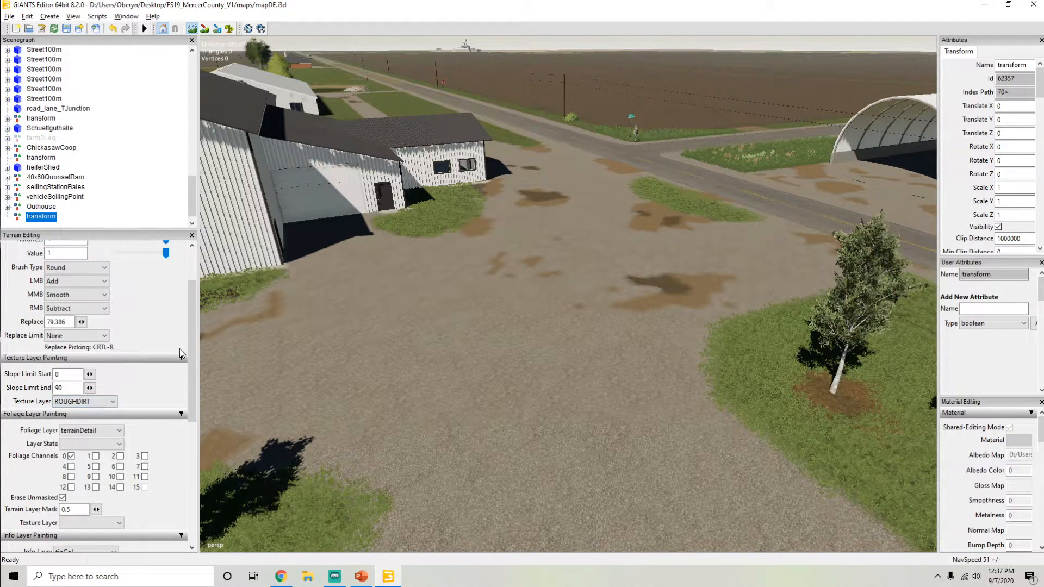
left_click(640, 303)
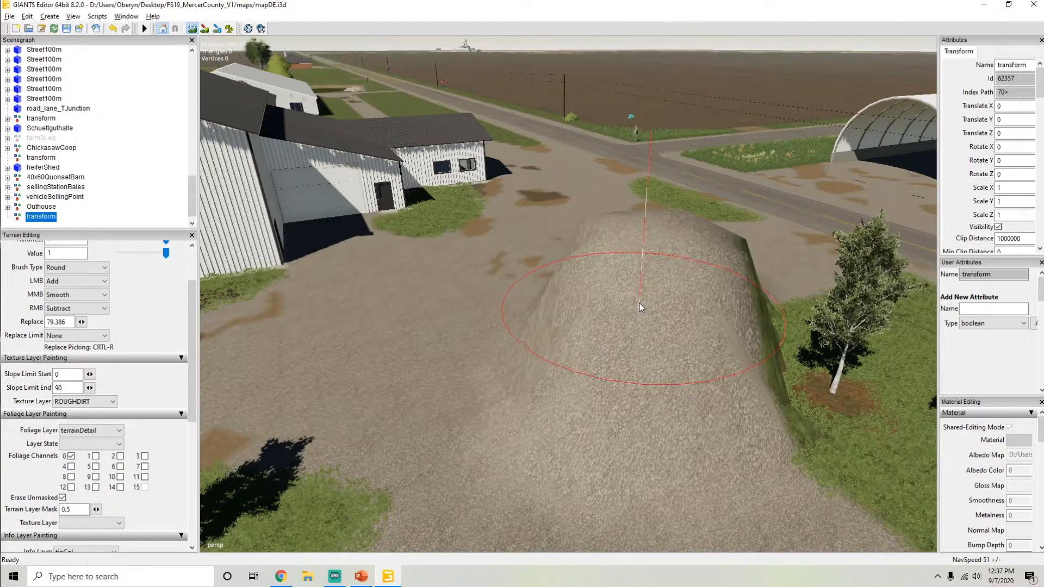
key("ctrl+z")
left_click_drag(387, 305, 438, 312, "alt")
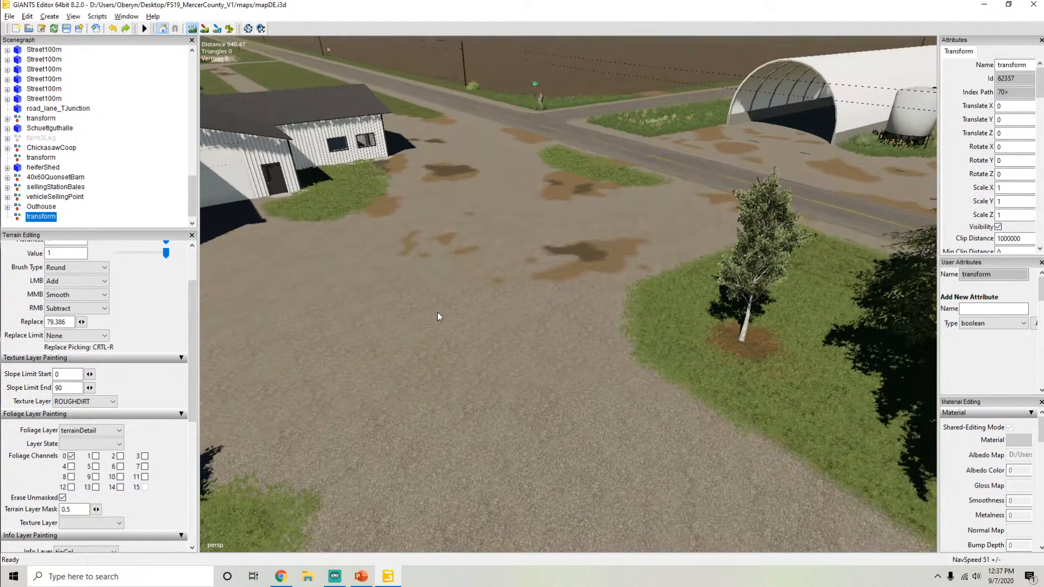
Step: Review the terrain painting settings, switch from sculpting to terrain detail texture painting, and reduce the brush radius to 4.75
scroll(326, 340, "down", 2)
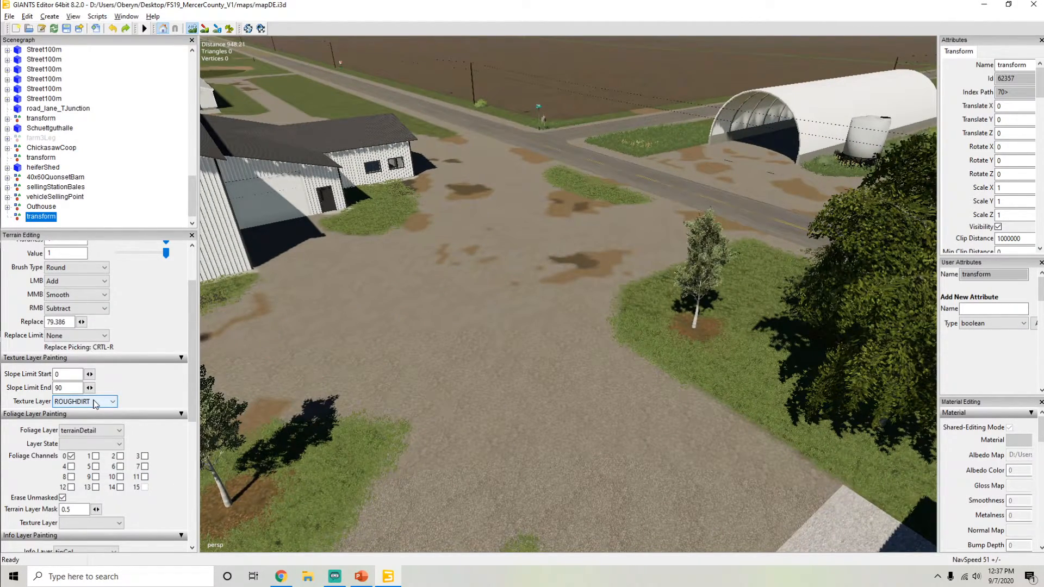
scroll(132, 393, "down", 3)
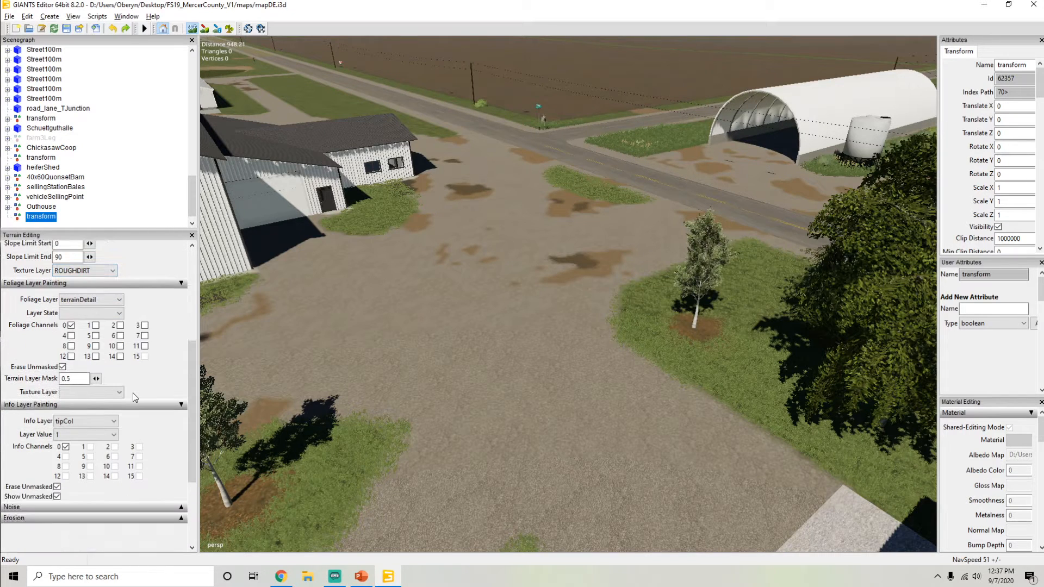
scroll(135, 397, "up", 3)
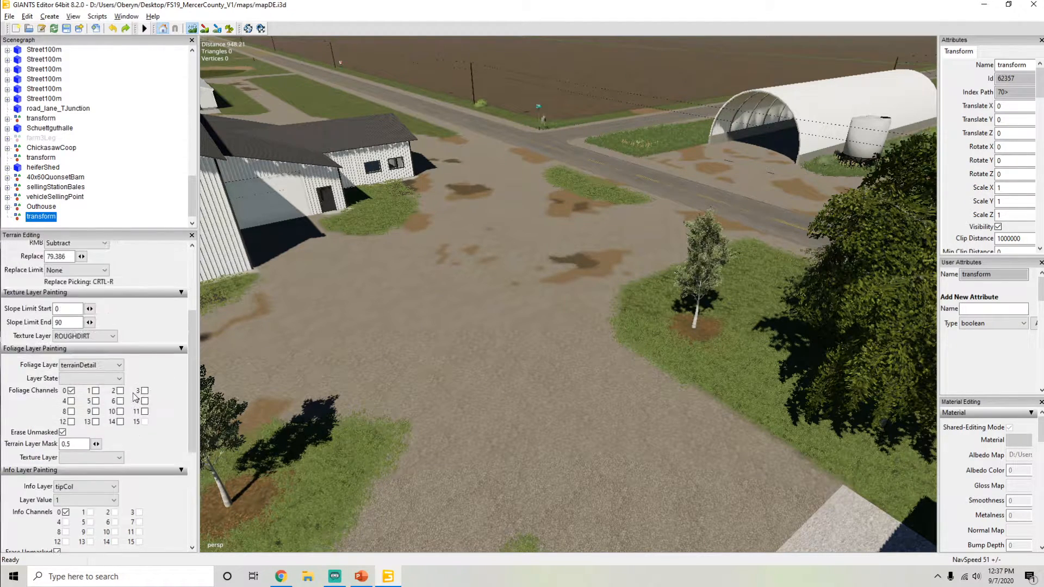
scroll(120, 319, "up", 2)
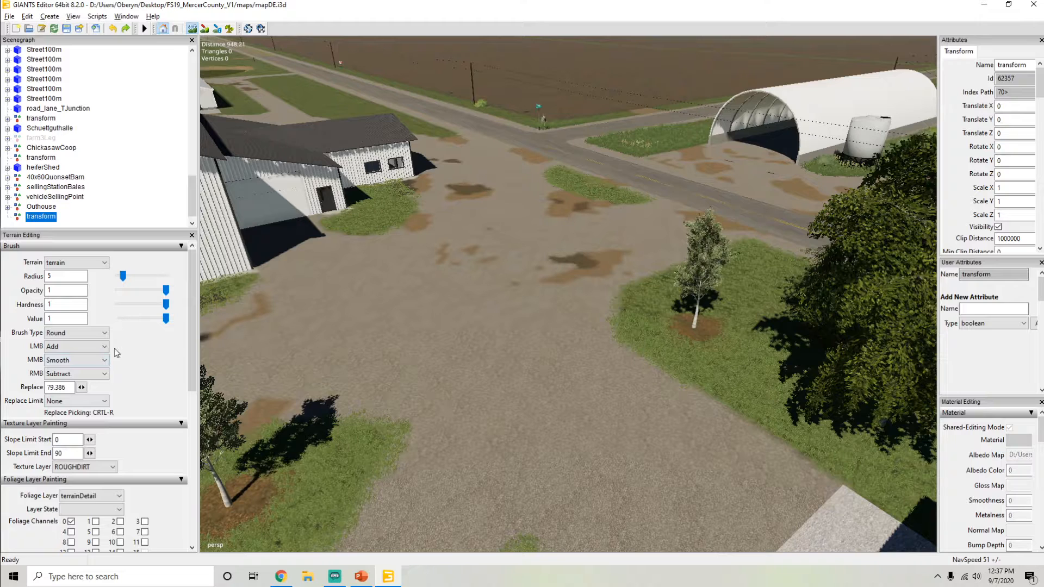
scroll(121, 337, "down", 1)
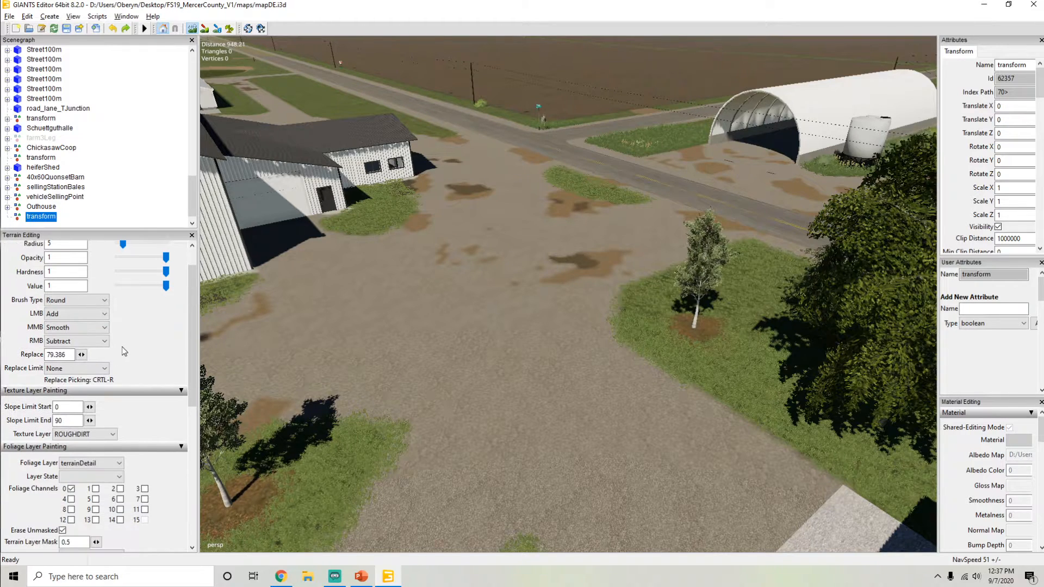
left_click(205, 29)
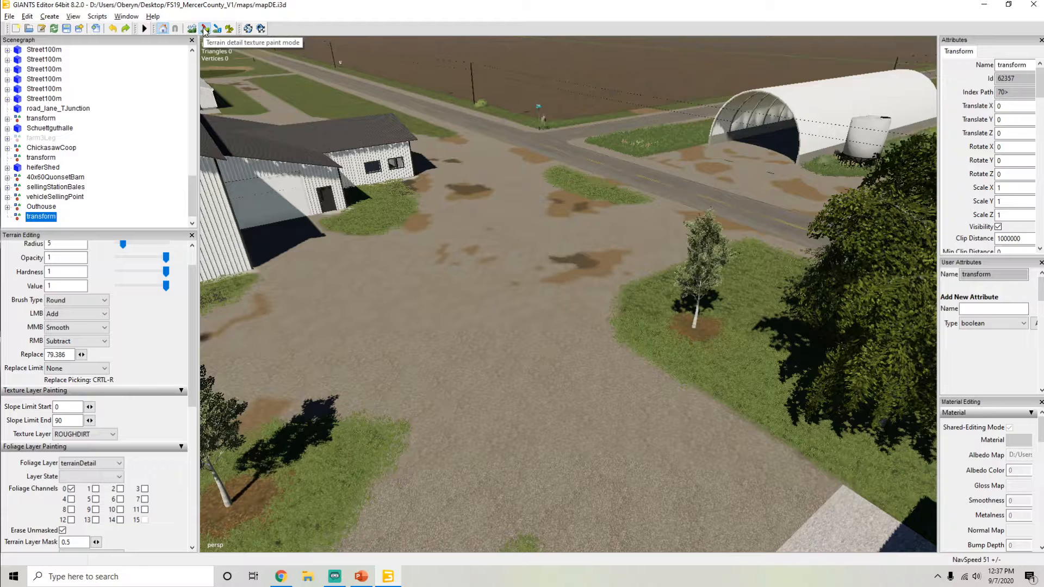
left_click(194, 29)
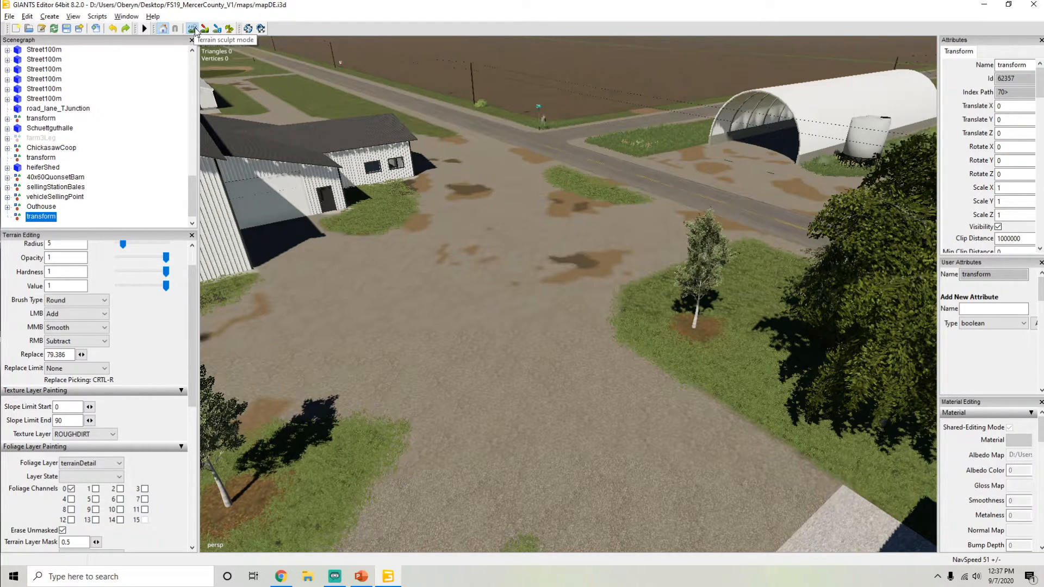
left_click(204, 28)
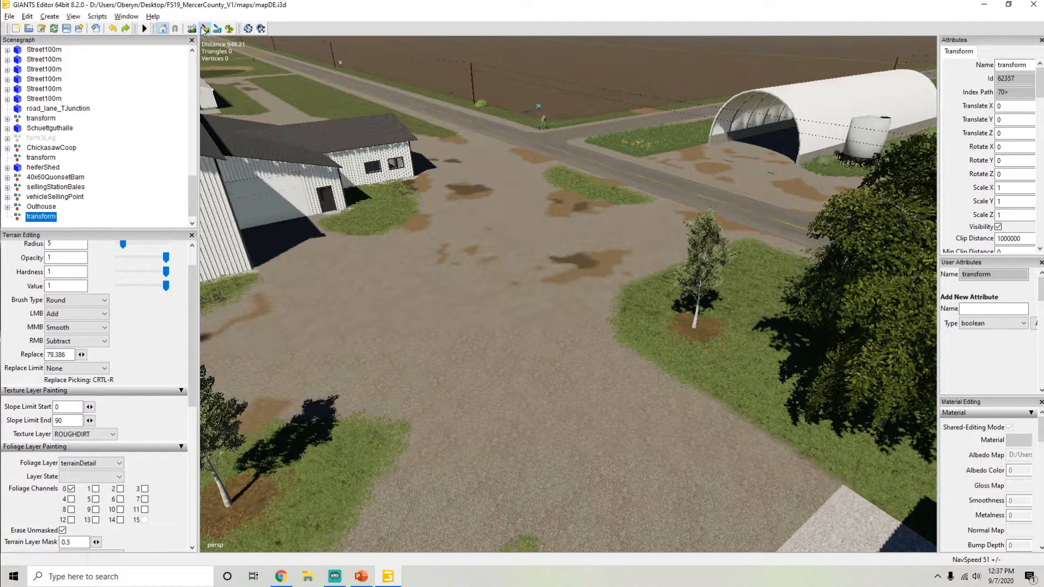
scroll(433, 362, "down", 1)
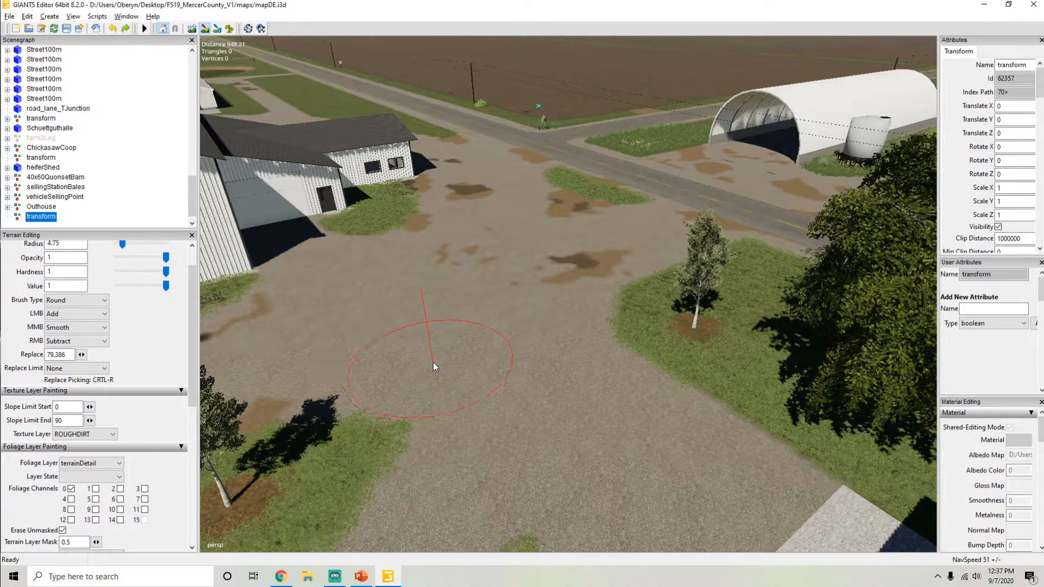
Step: Paint a round patch of the ROUGHDIRT texture layer on the gravel yard and inspect it up close
left_click(101, 435)
mouse_move(115, 249)
left_mouse_down()
mouse_move(119, 402)
mouse_move(116, 233)
left_mouse_up()
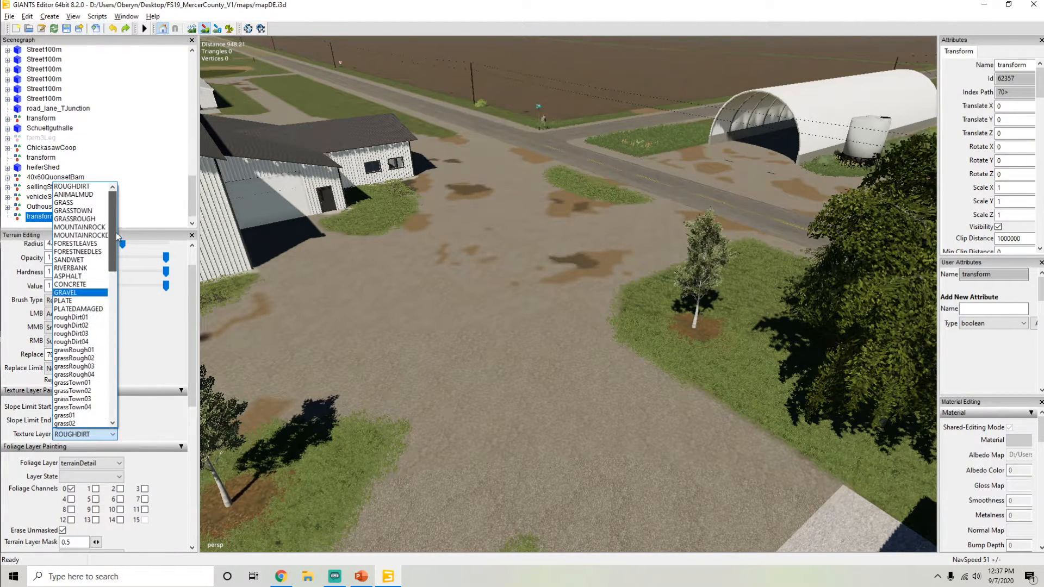
left_click(82, 186)
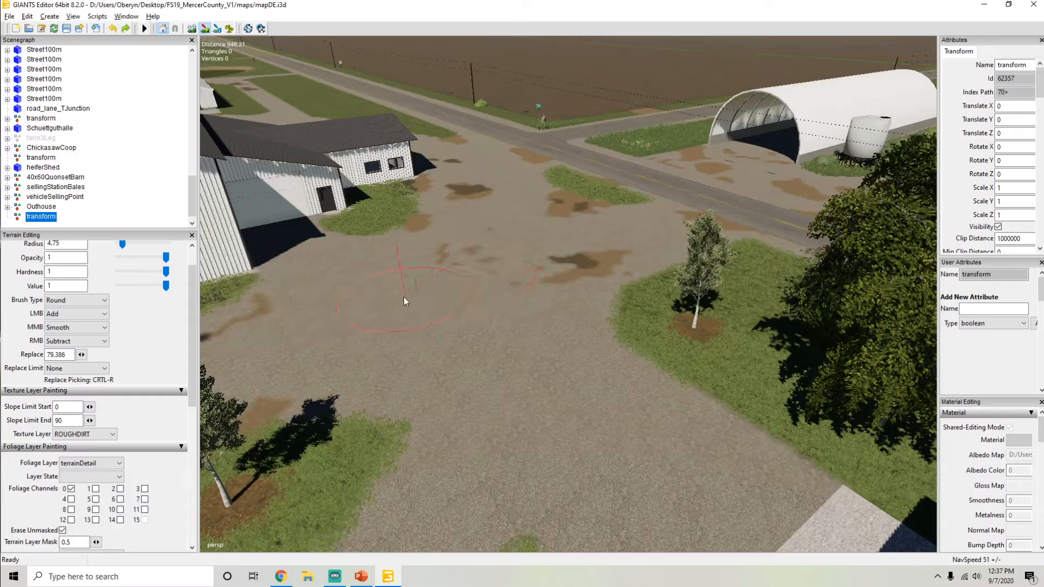
mouse_move(446, 330)
left_mouse_down("alt")
mouse_move(410, 302)
mouse_move(420, 319)
mouse_move(404, 313)
left_mouse_up("alt")
scroll(430, 302, "up", 4)
scroll(420, 319, "down", 3)
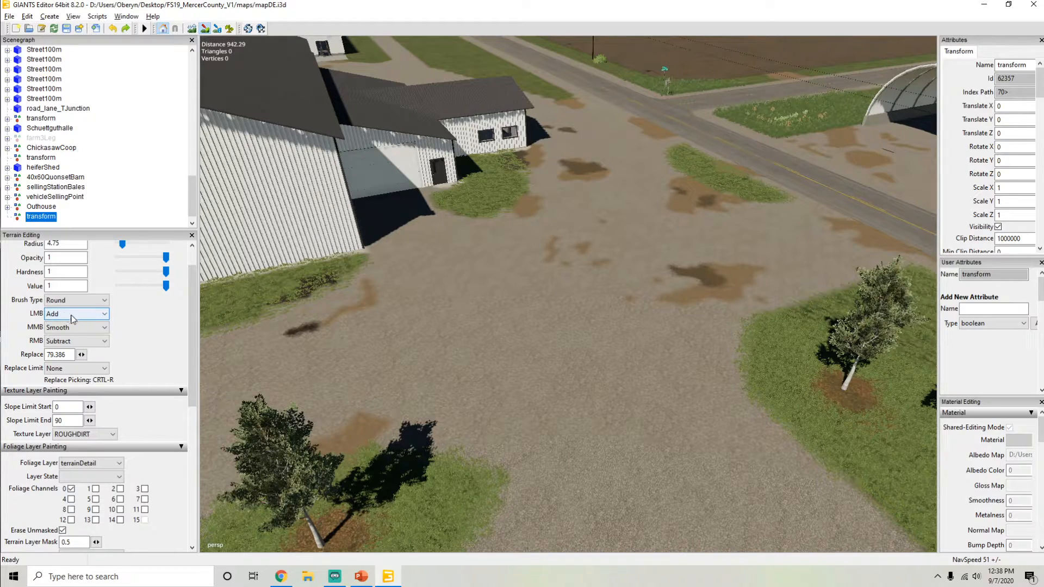
left_click(519, 331)
scroll(481, 356, "up", 5)
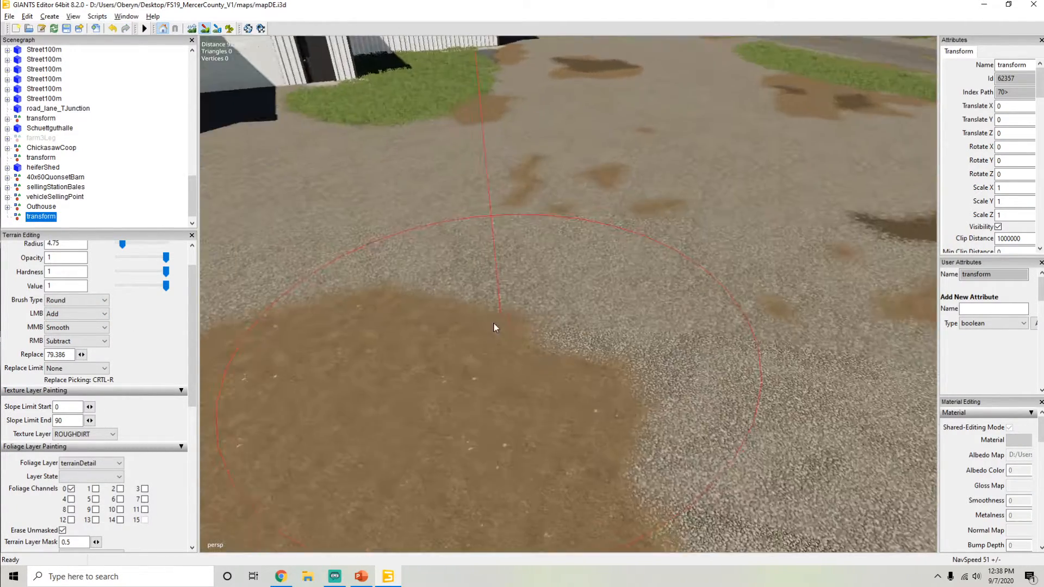
scroll(425, 363, "down", 5)
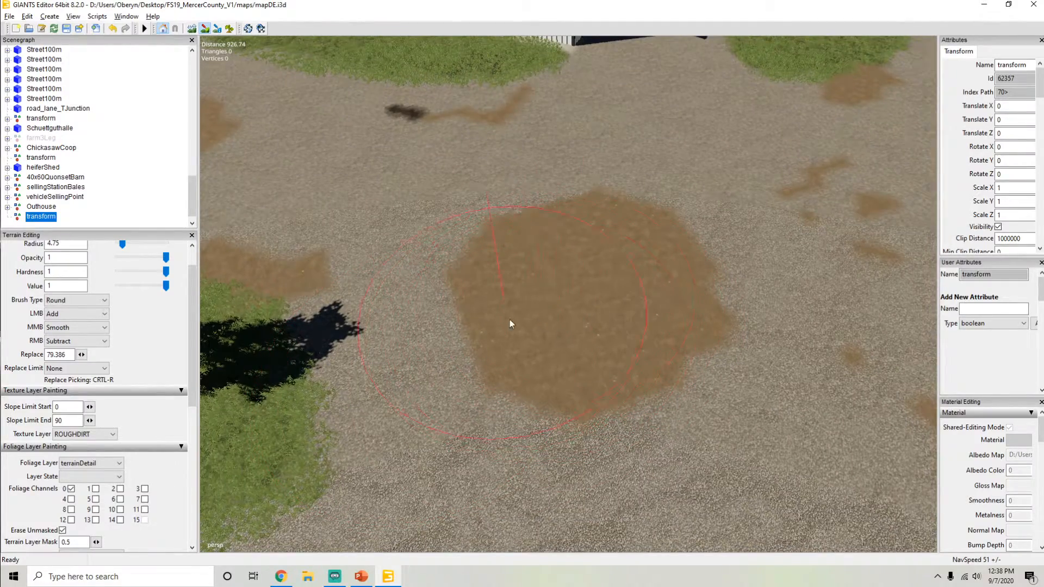
left_click_drag(534, 292, 419, 327, "alt")
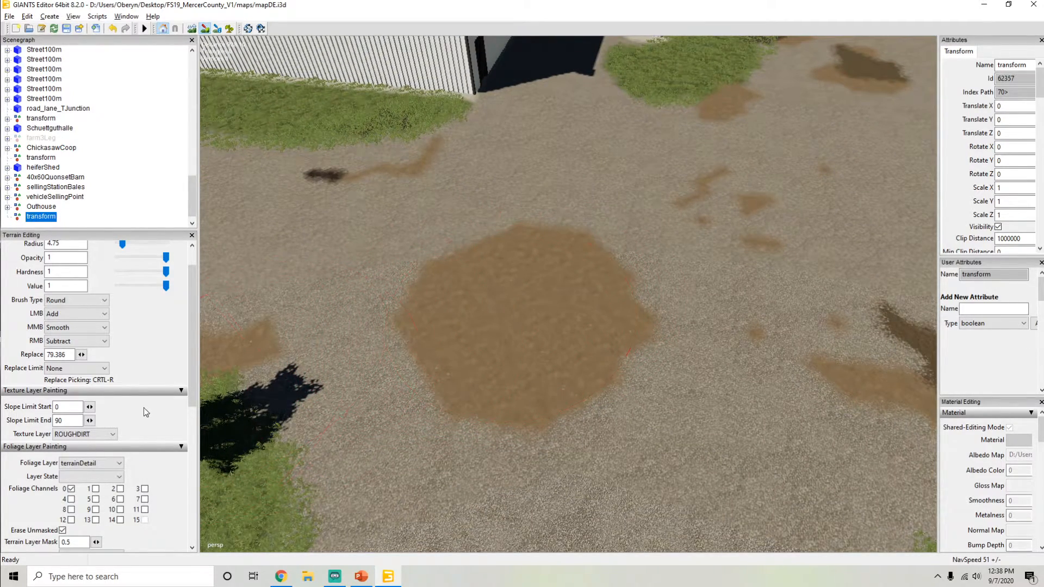
Step: Paint the GRASS texture layer over the dirt patch in the gravel yard
left_click(92, 435)
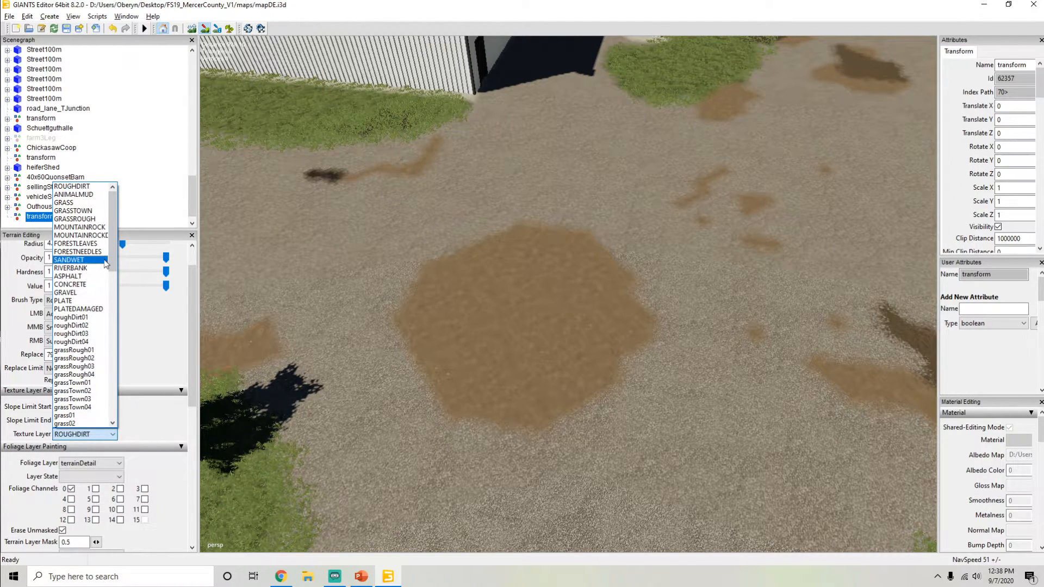
left_click(71, 203)
mouse_move(387, 310)
left_mouse_down("alt")
mouse_move(449, 304)
mouse_move(414, 328)
left_mouse_up("alt")
left_click(458, 322)
left_click_drag(519, 310, 547, 298, "alt")
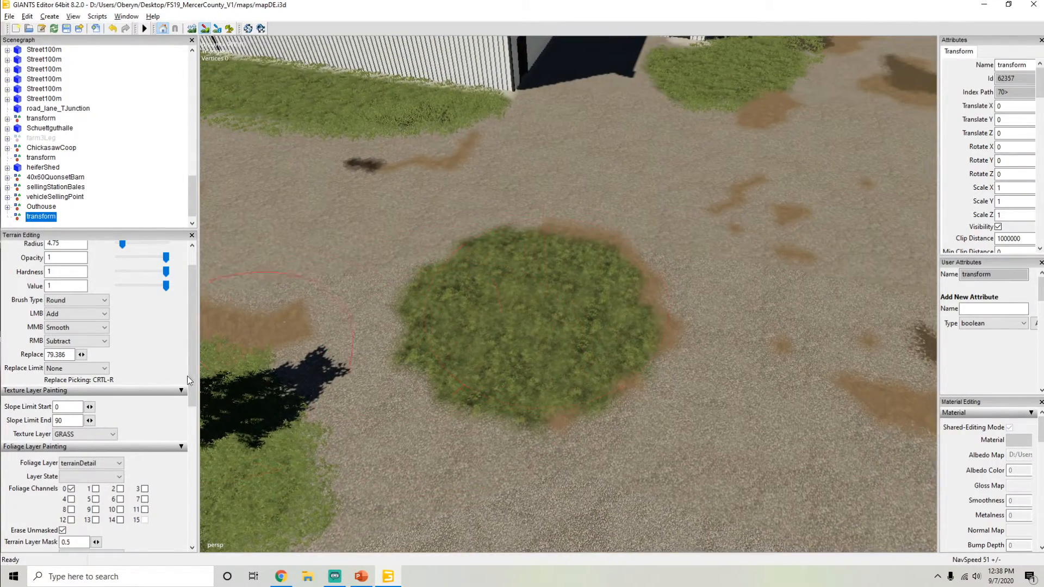
Step: Cover the grass and dirt patch with the gravel01 texture layer, and undo the extra stroke beside it
left_click(105, 434)
scroll(116, 273, "down", 10)
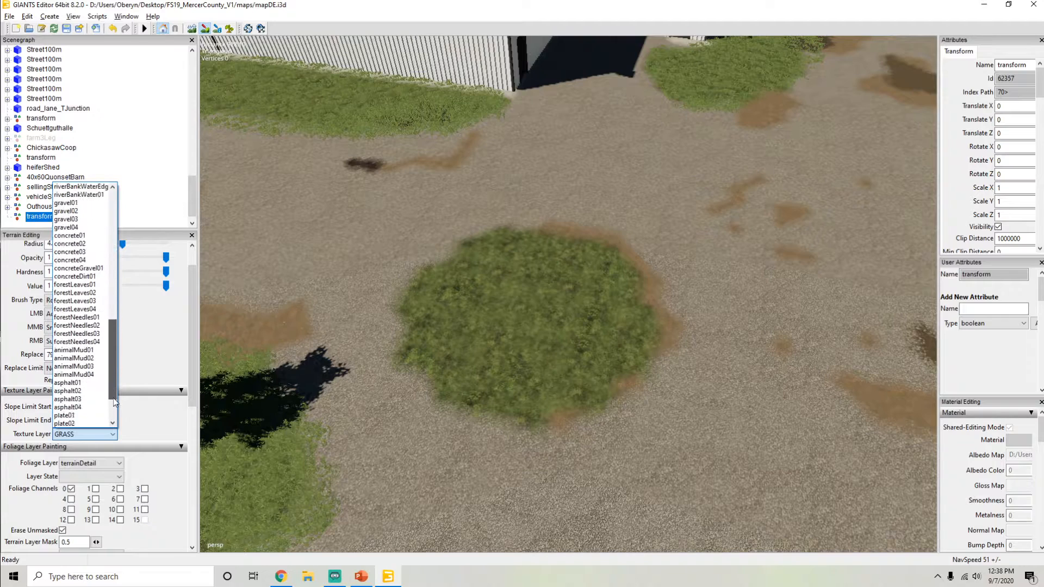
left_click_drag(115, 424, 118, 335)
scroll(73, 336, "down", 3)
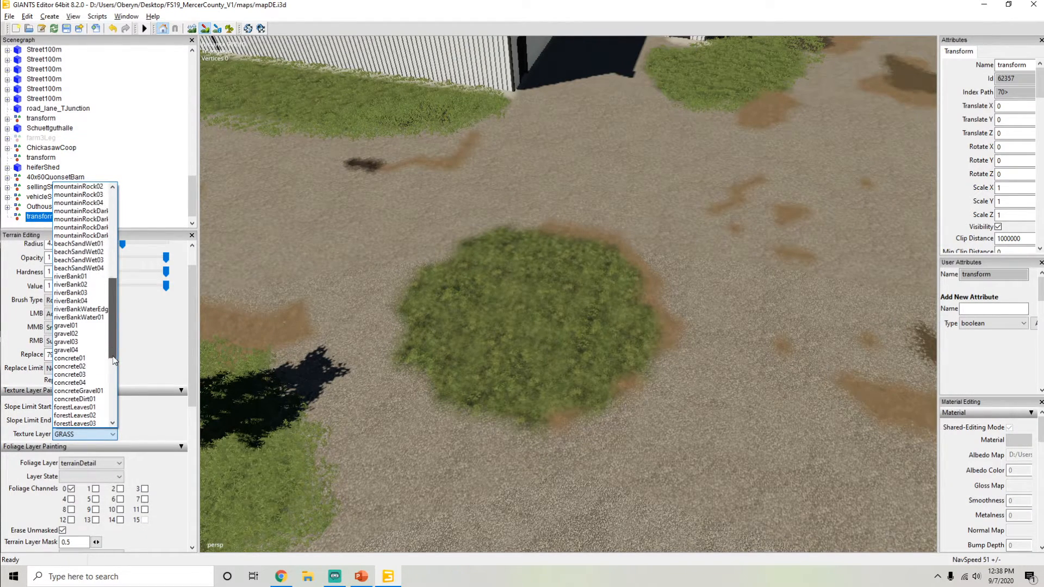
left_click(71, 325)
mouse_move(516, 317)
left_mouse_down()
mouse_move(595, 327)
mouse_move(531, 248)
mouse_move(558, 415)
mouse_move(546, 370)
left_mouse_up()
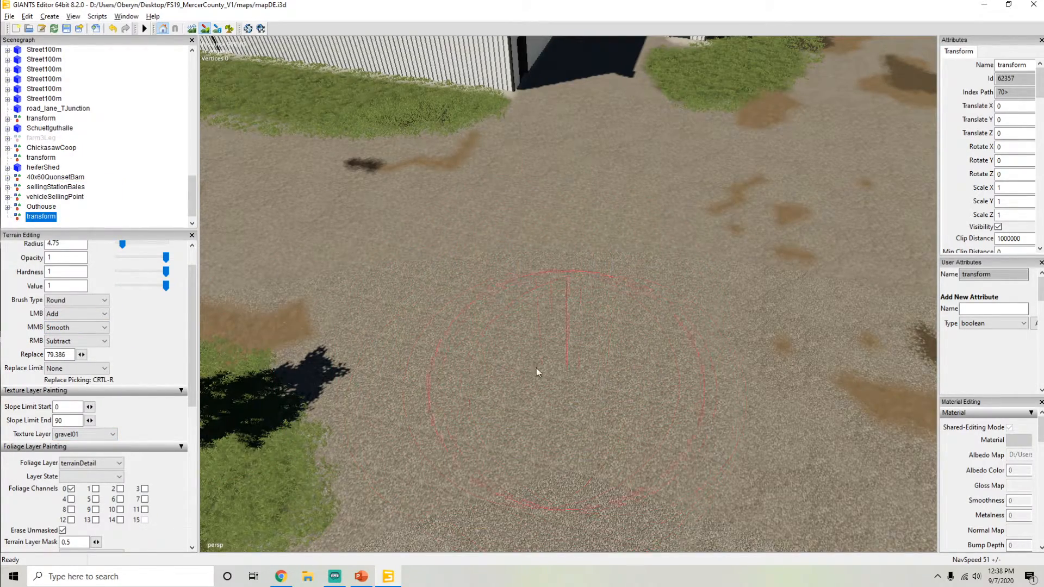
scroll(505, 352, "up", 3)
scroll(551, 375, "down", 4)
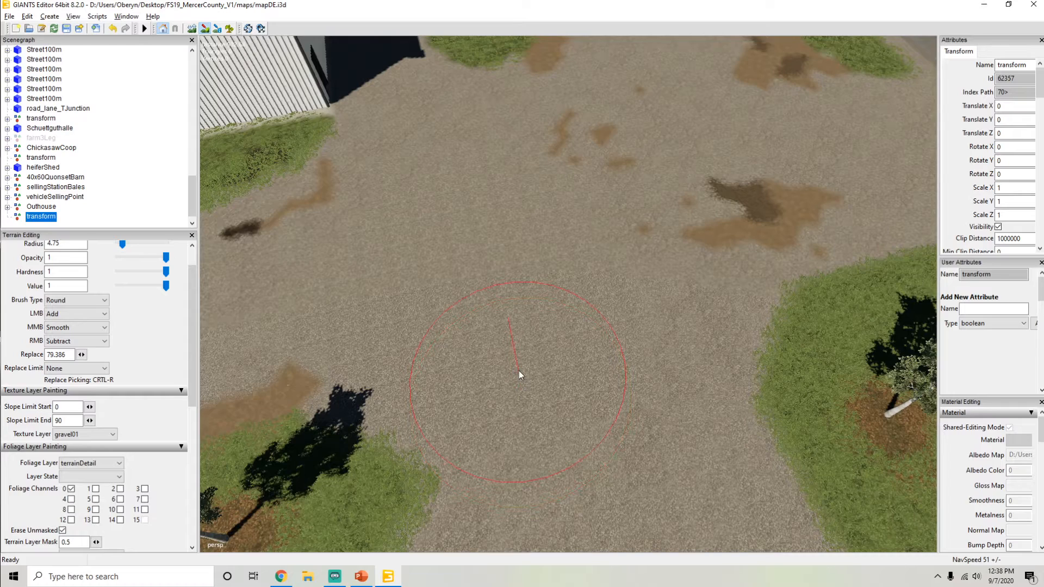
left_click(712, 365)
key("ctrl+z")
Step: Paint the gravel04 texture layer onto the gravel yard in front of the white tank
mouse_move(609, 243)
left_mouse_down()
mouse_move(633, 218)
mouse_move(595, 138)
mouse_move(540, 178)
mouse_move(387, 201)
mouse_move(381, 149)
mouse_move(333, 107)
mouse_move(531, 199)
mouse_move(532, 270)
left_mouse_up()
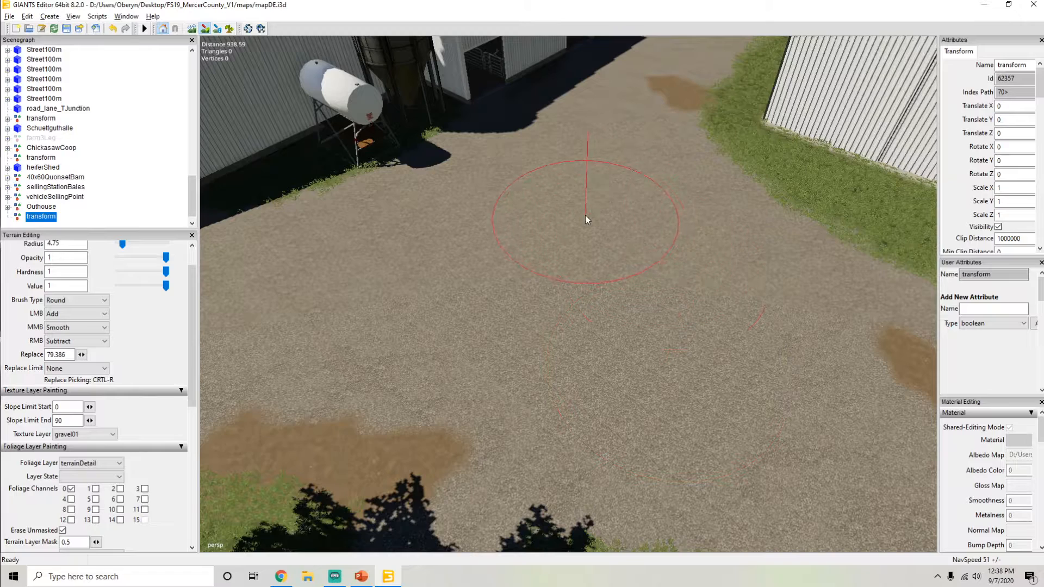
left_click(103, 435)
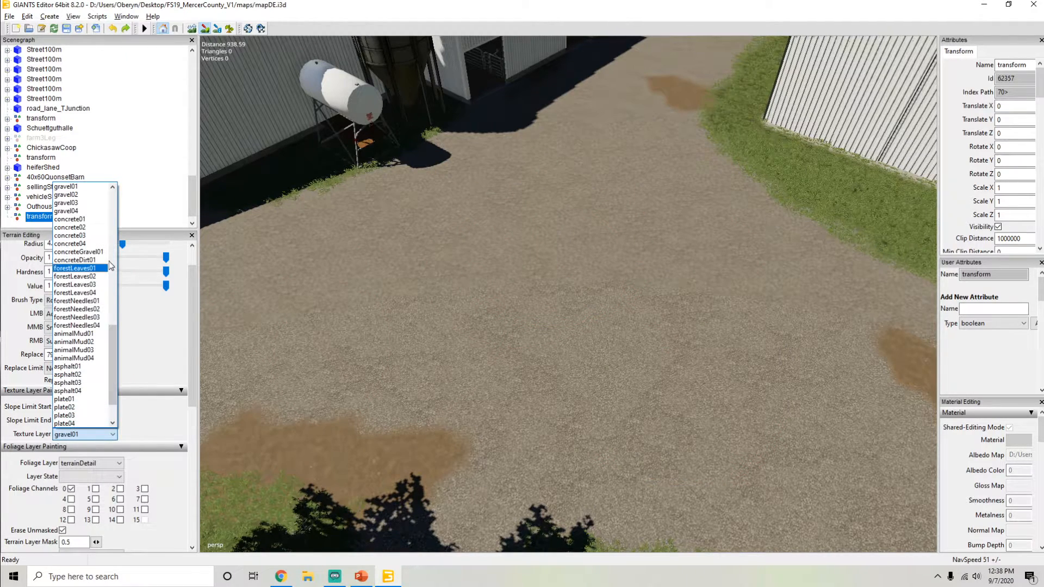
left_click_drag(113, 335, 112, 311)
left_click(73, 277)
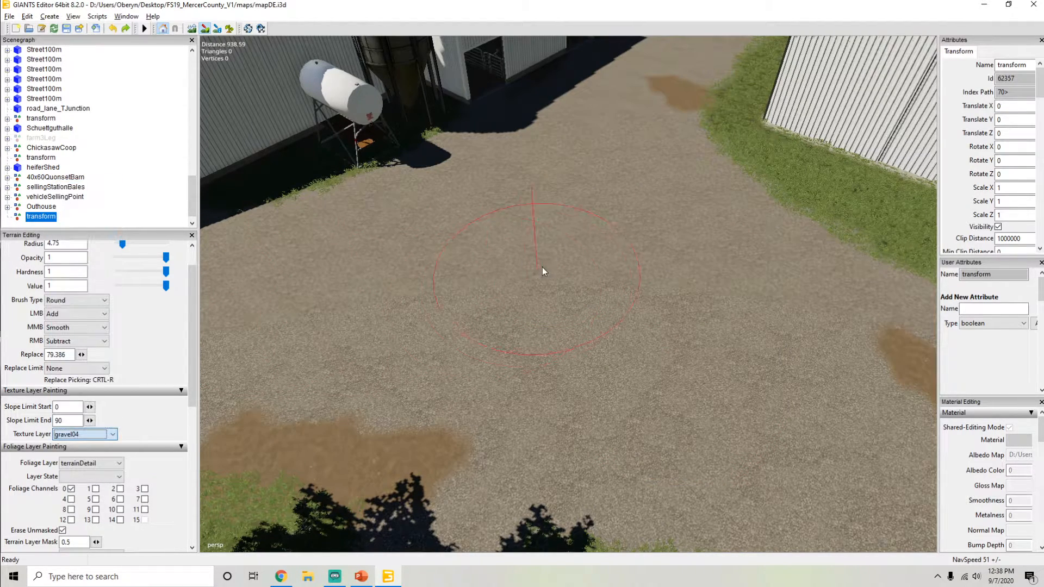
mouse_move(474, 303)
left_mouse_down()
mouse_move(462, 305)
mouse_move(544, 306)
mouse_move(587, 328)
left_mouse_up()
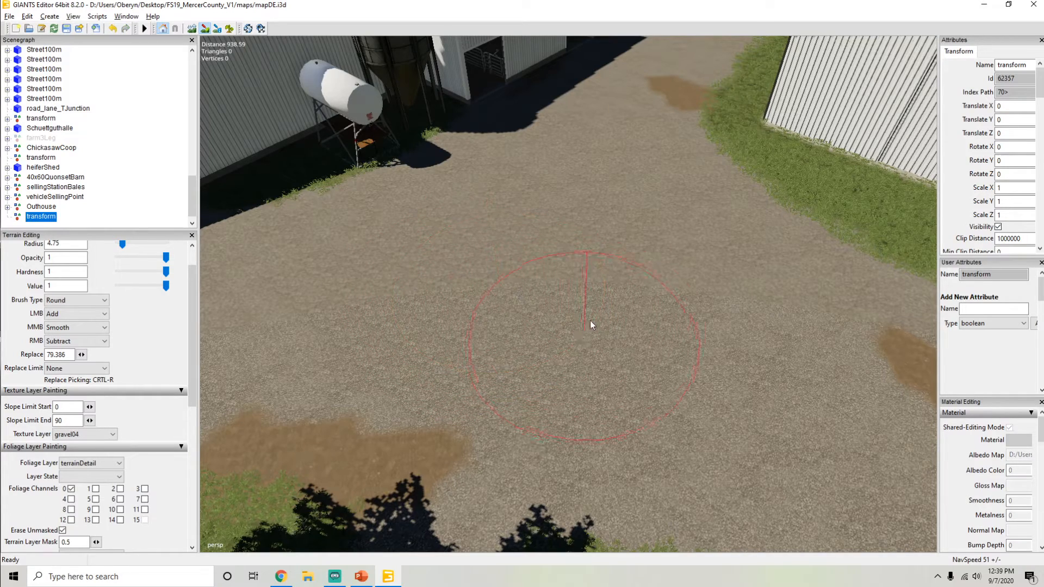
Step: Paint the GRAVEL texture layer across the yard in front of the white tank and inspect the surrounding farmyard ground
left_click(92, 435)
left_click_drag(113, 405, 112, 200)
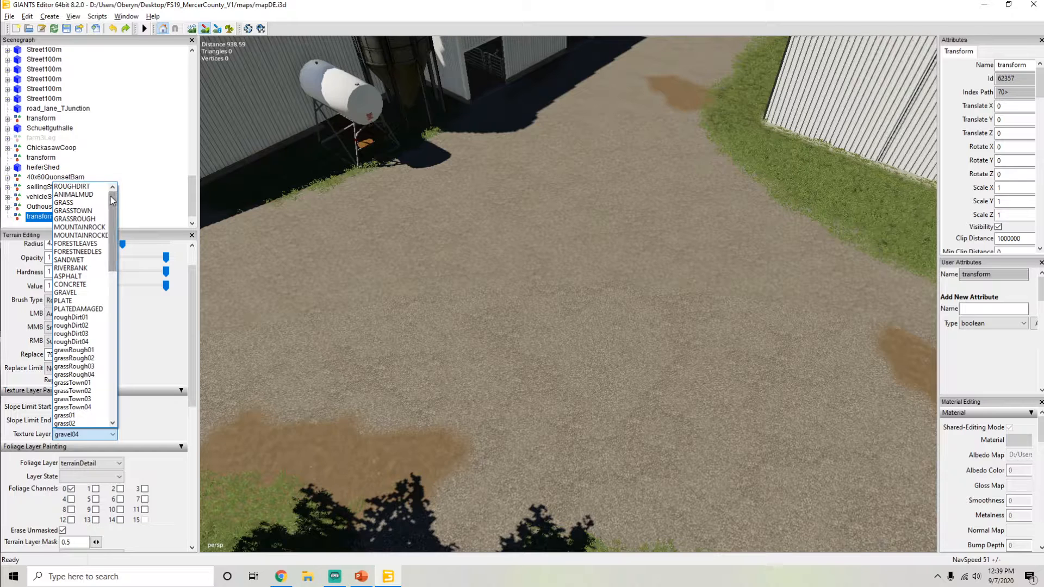
left_click(76, 293)
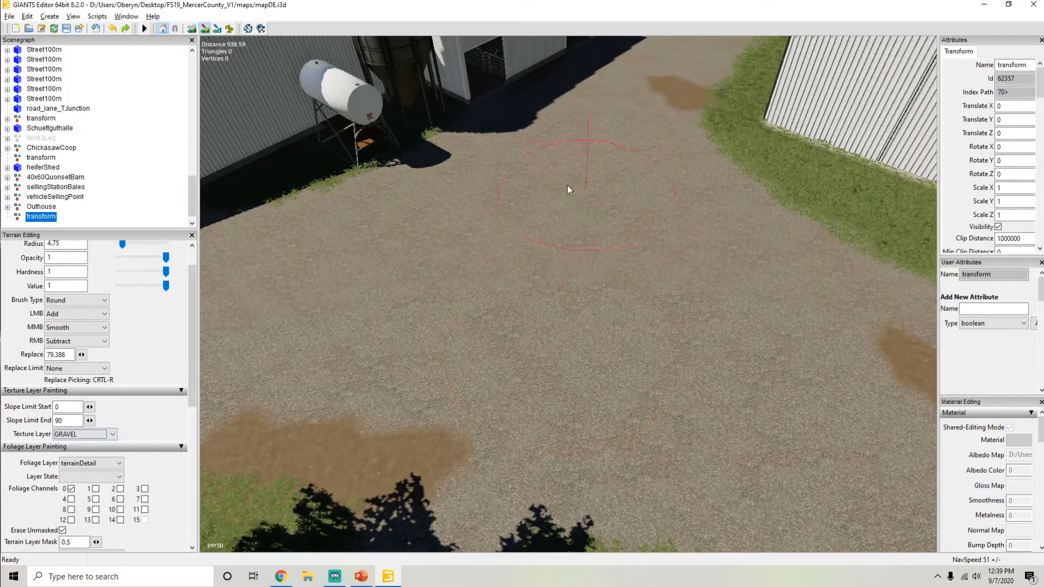
mouse_move(445, 263)
left_mouse_down()
mouse_move(522, 337)
mouse_move(558, 291)
mouse_move(681, 266)
mouse_move(722, 288)
mouse_move(625, 320)
mouse_move(730, 279)
mouse_move(742, 218)
mouse_move(657, 174)
left_mouse_up()
mouse_move(412, 317)
left_mouse_down("alt")
mouse_move(583, 253)
mouse_move(430, 302)
mouse_move(536, 315)
mouse_move(666, 266)
mouse_move(560, 247)
left_mouse_up("alt")
scroll(582, 254, "up", 5)
scroll(430, 303, "down", 5)
left_click_drag(482, 214, 411, 237, "alt")
scroll(492, 300, "down", 5)
left_click_drag(494, 301, 406, 305, "alt")
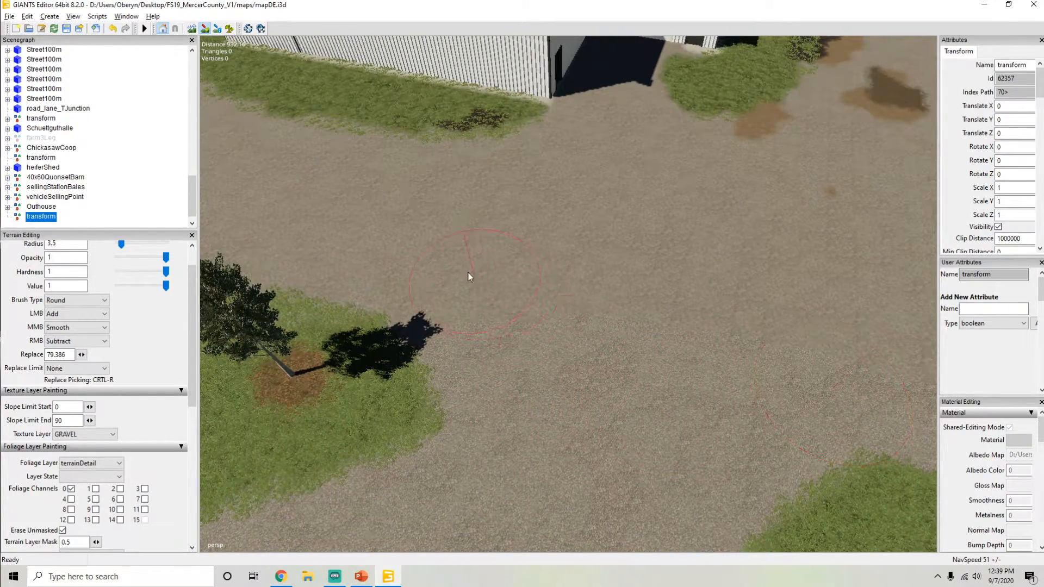
Step: Switch from texture painting to terrain foliage paint mode and bring the Foliage Layer Painting settings into view, keeping the terrainDetail layer
left_click(102, 435)
left_click(101, 442)
left_click_drag(192, 400, 191, 474)
left_click_drag(351, 389, 423, 373, "alt")
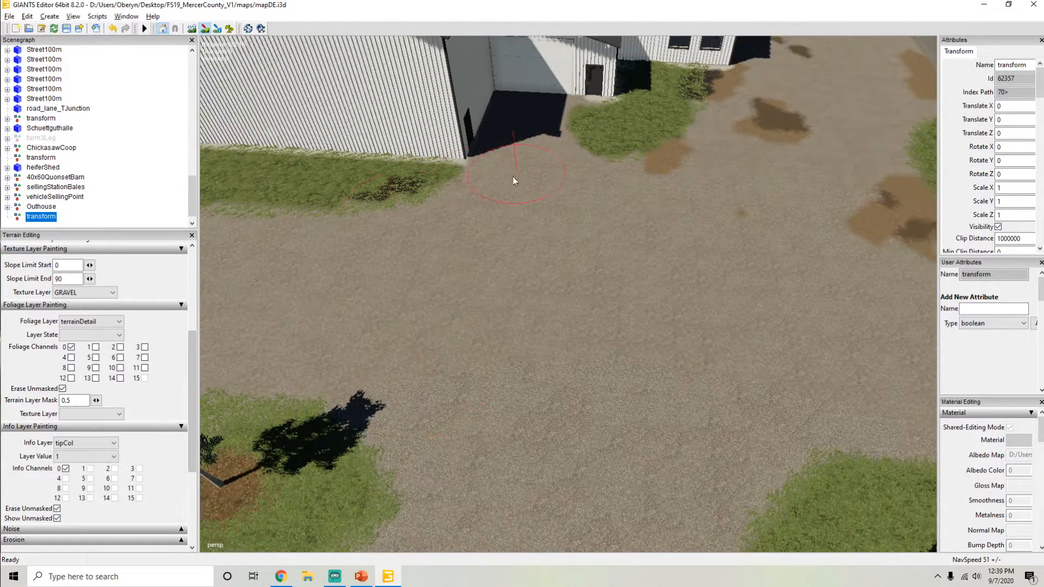
left_click(230, 28)
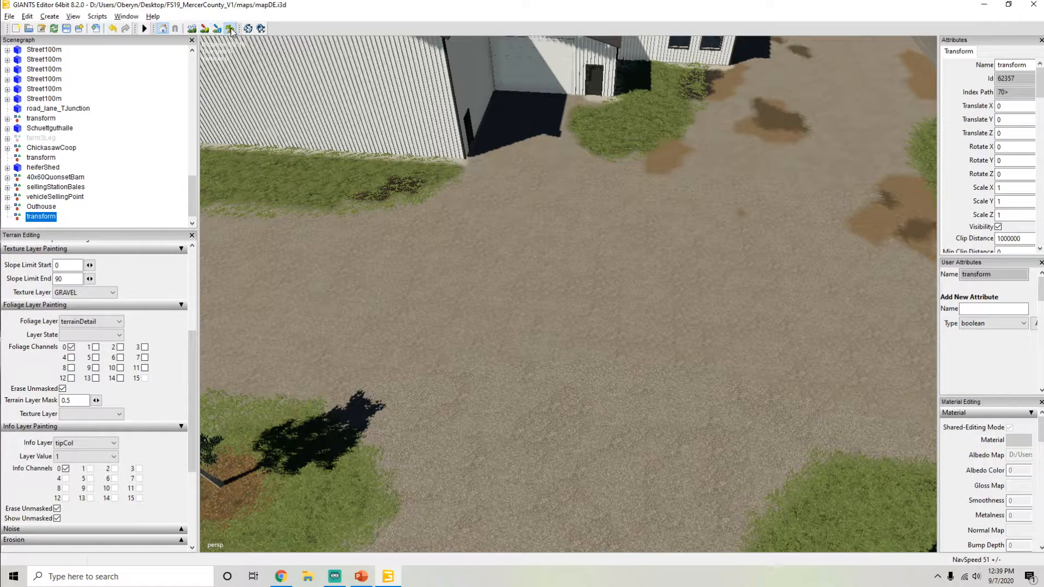
left_click(100, 326)
left_click(103, 323)
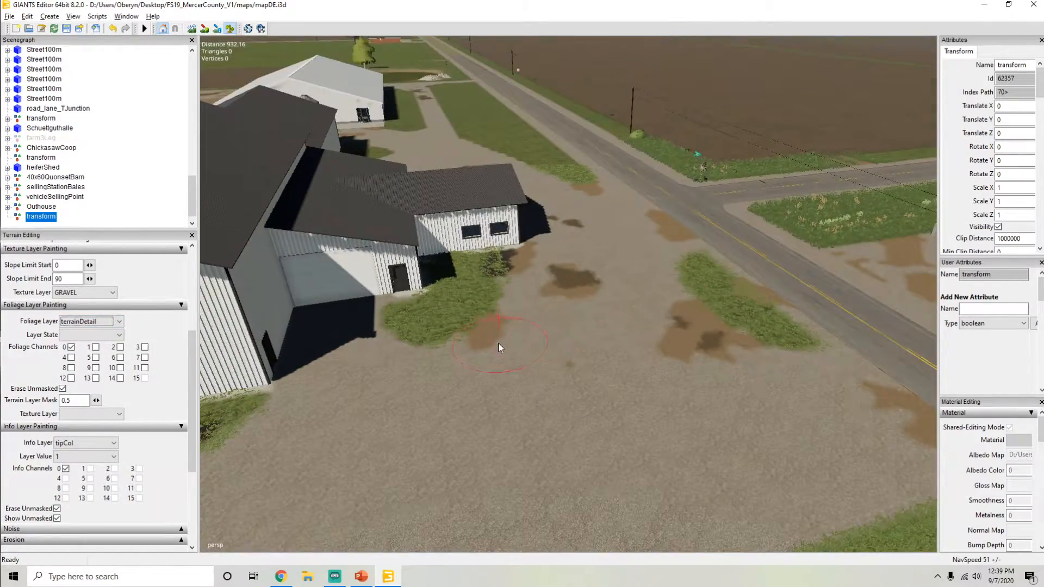
Step: Examine the brown farm field beside the road, from the farmyard across to the field's edge
left_click_drag(499, 344, 464, 328, "alt")
right_click_drag(463, 327, 524, 271, "alt")
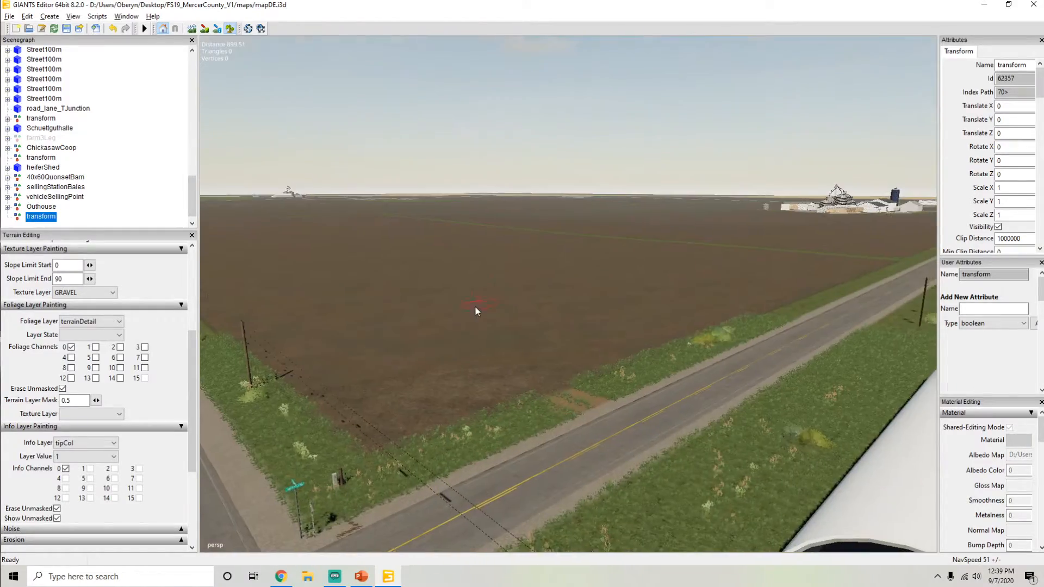
left_click_drag(475, 306, 434, 295, "alt")
right_click_drag(434, 296, 544, 279, "alt")
left_click_drag(544, 280, 479, 296, "alt")
scroll(420, 353, "down", 3)
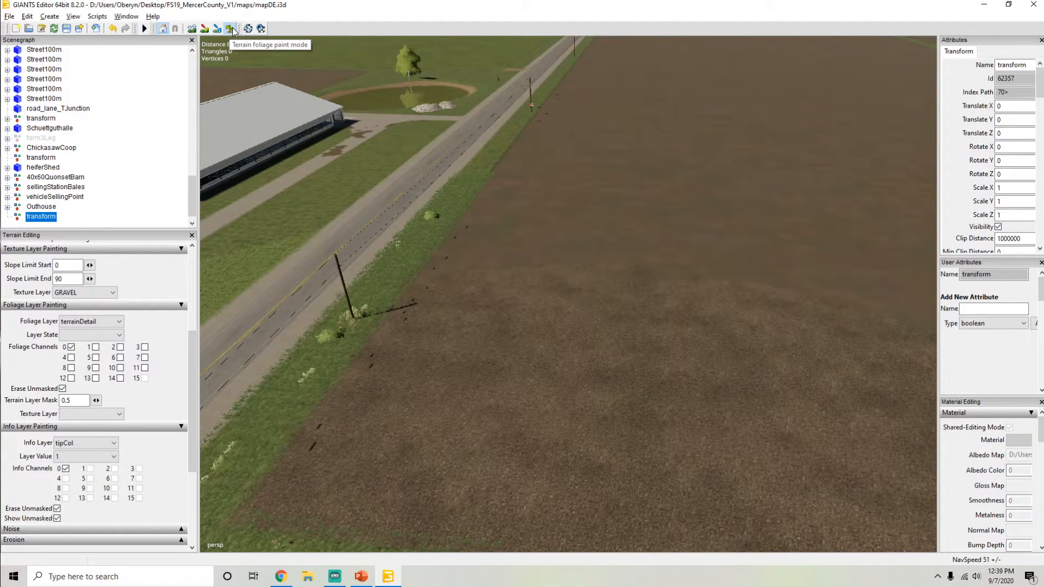
left_click_drag(436, 295, 451, 297, "alt")
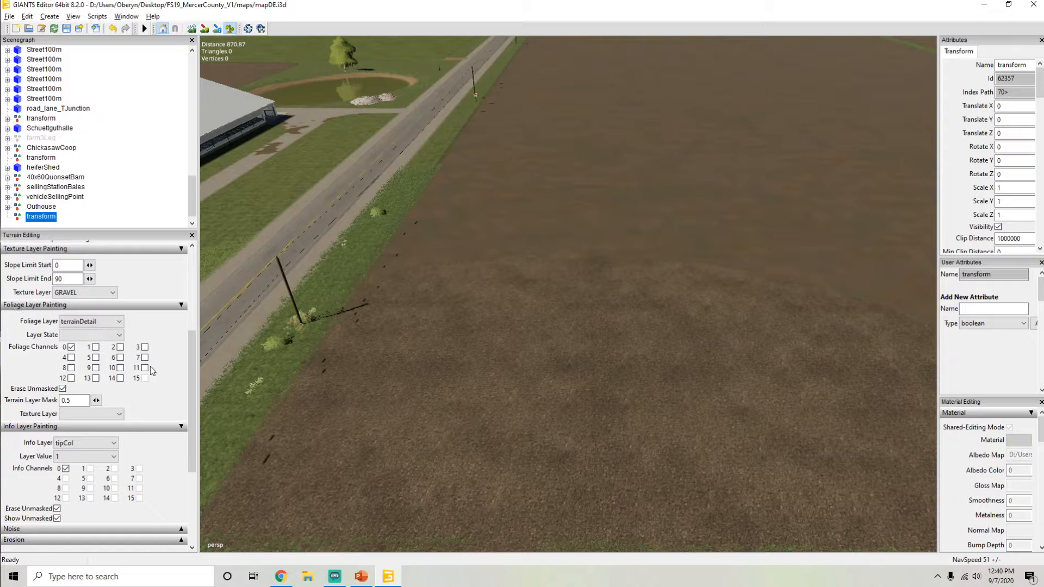
left_click_drag(469, 338, 488, 341, "alt")
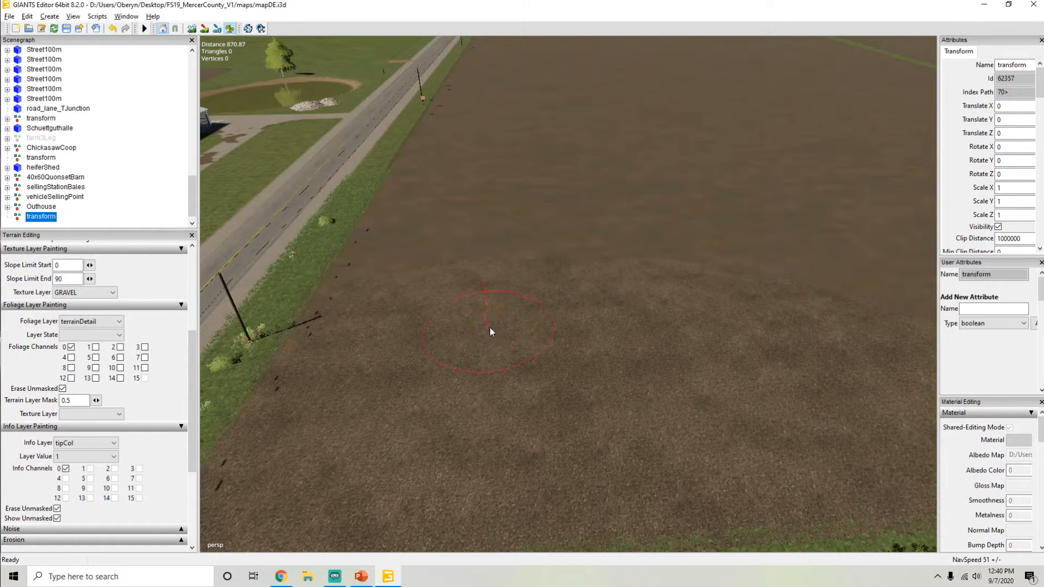
Step: Keep terrainDetail as the foliage layer with channel 0, erase a round patch of the brown field, and inspect it up close
left_click(110, 329)
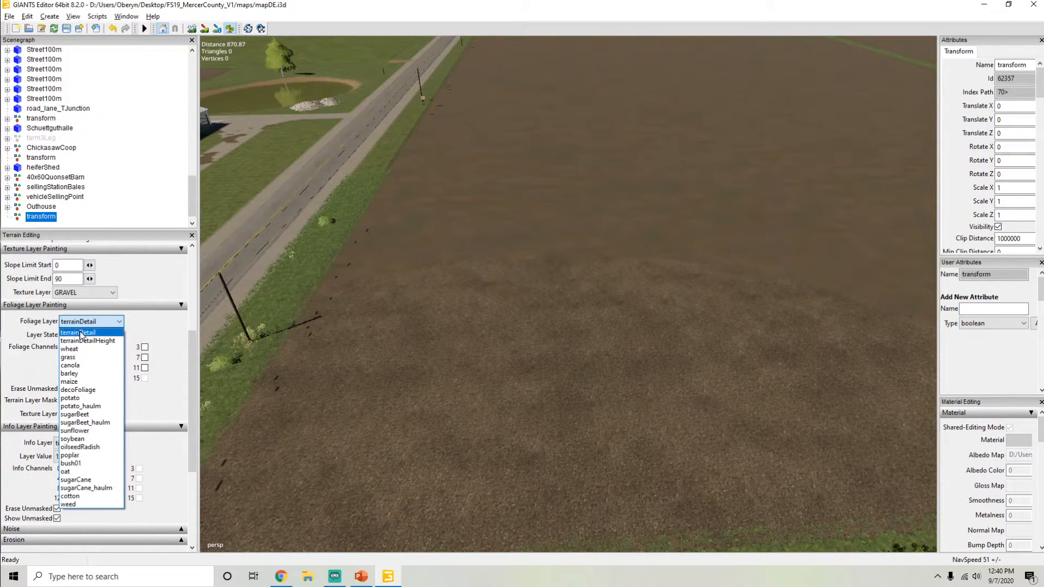
left_click(99, 314)
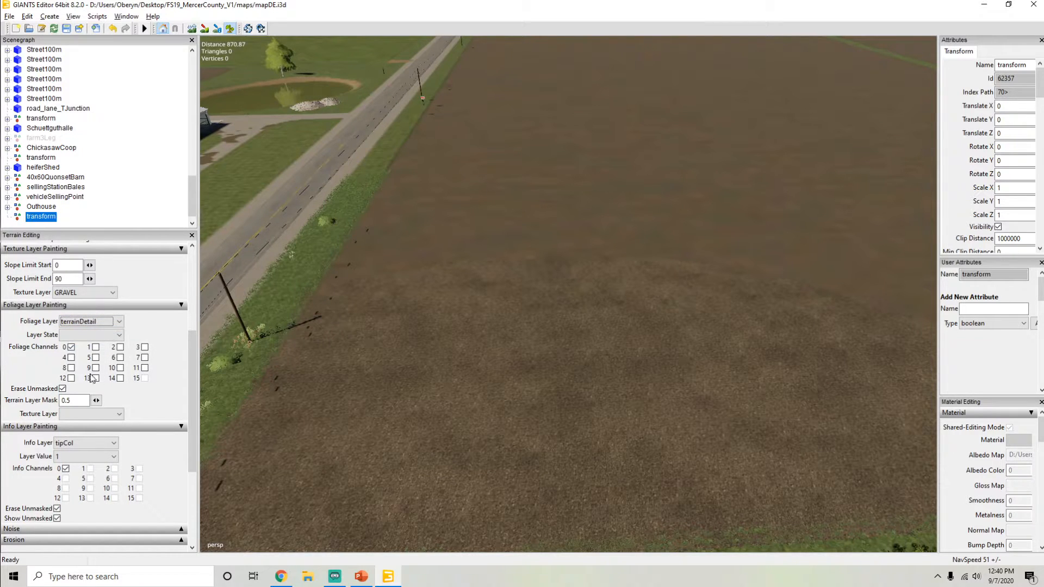
mouse_move(436, 328)
left_mouse_down("alt")
mouse_move(466, 326)
mouse_move(472, 356)
mouse_move(464, 334)
mouse_move(432, 347)
mouse_move(439, 343)
left_mouse_up("alt")
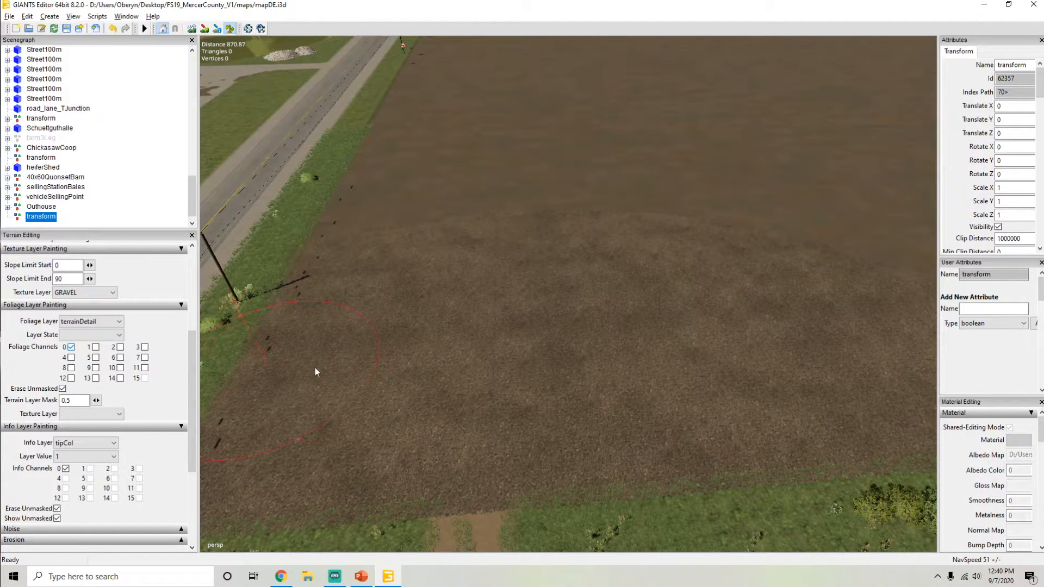
left_click_drag(190, 344, 192, 292)
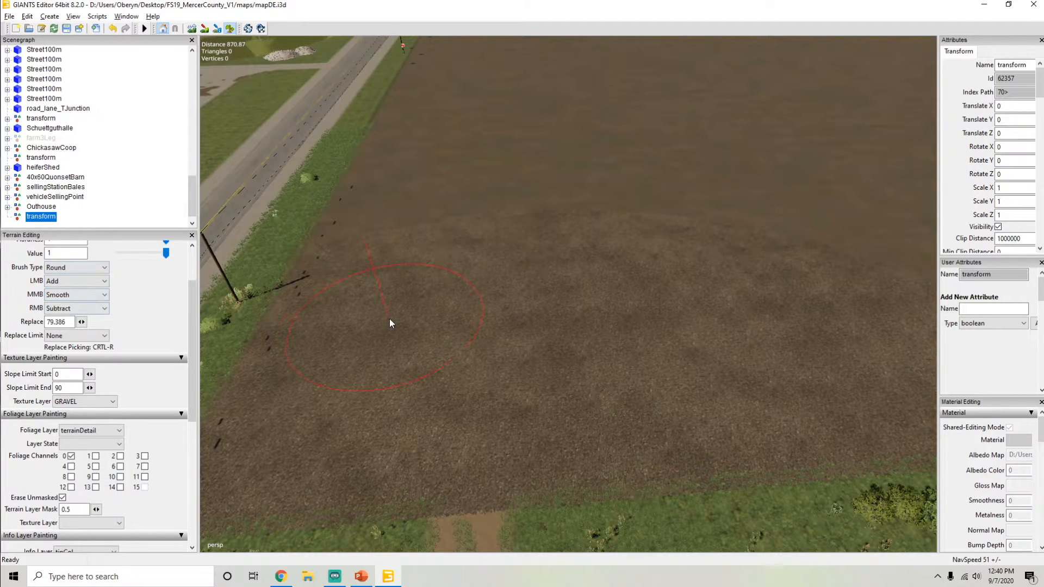
right_click(556, 263)
scroll(524, 295, "up", 2)
mouse_move(524, 296)
left_mouse_down("alt")
mouse_move(540, 231)
mouse_move(483, 263)
mouse_move(532, 291)
left_mouse_up("alt")
scroll(530, 260, "up", 5)
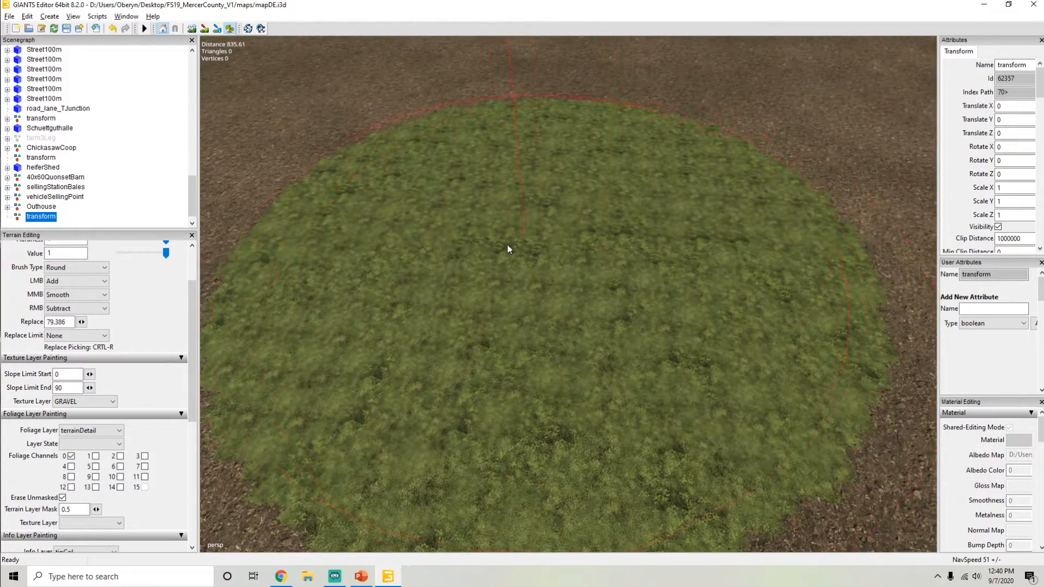
left_click_drag(563, 262, 537, 256, "alt")
scroll(551, 254, "down", 5)
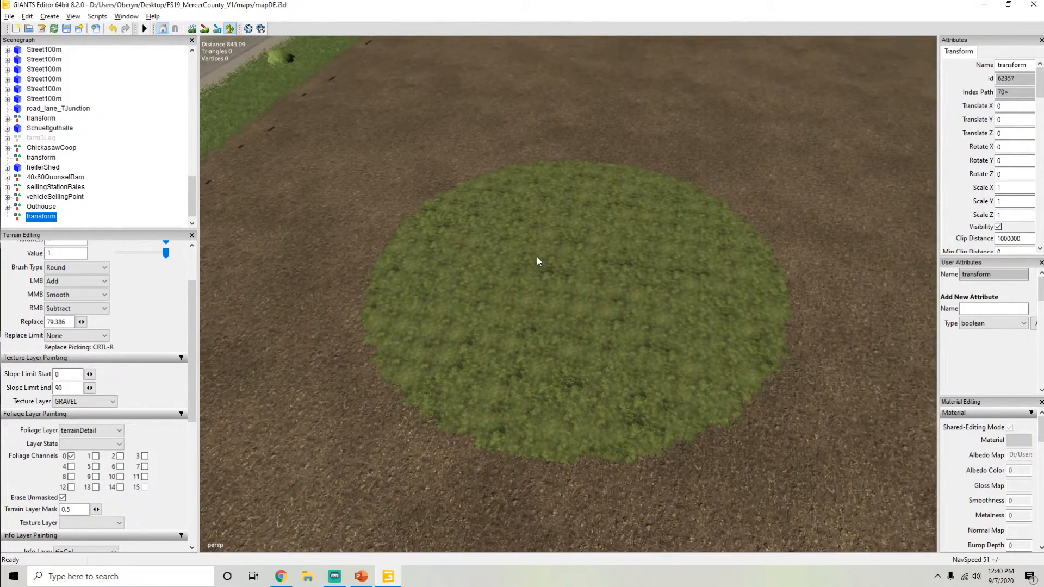
Step: Paint terrainDetail channel 0 back over the erased round patch in the field and inspect the restored soil
right_click(571, 254)
scroll(504, 263, "up", 3)
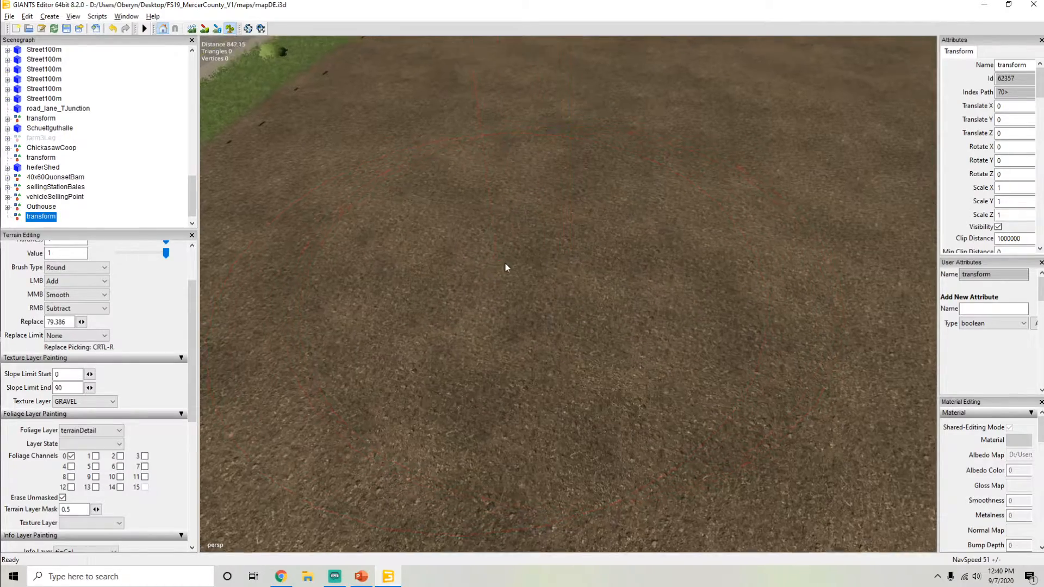
scroll(522, 265, "up", 3)
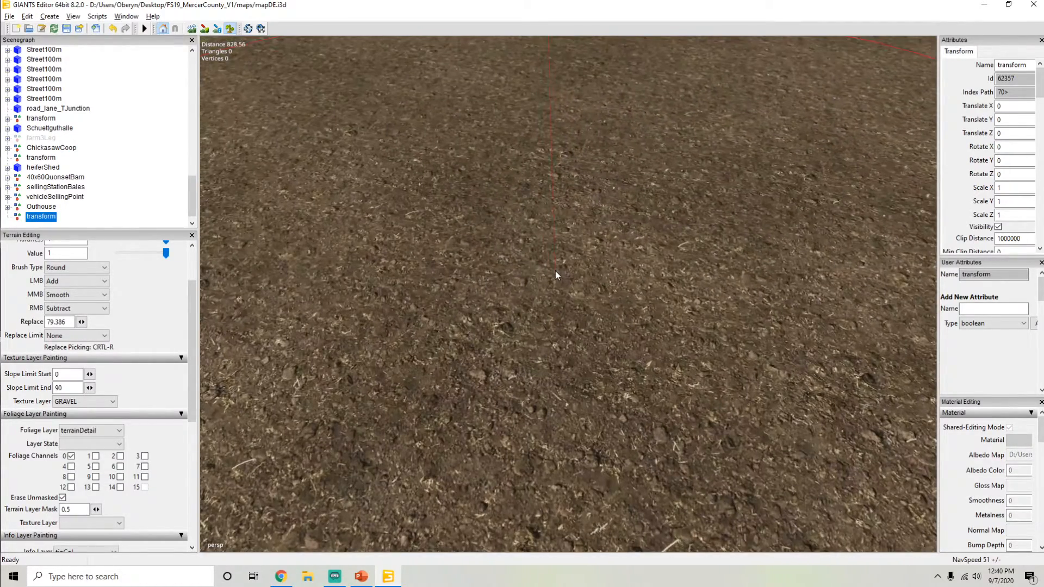
Step: Examine the field's soil texture and its border with the grass verge along the road
scroll(556, 250, "down", 2)
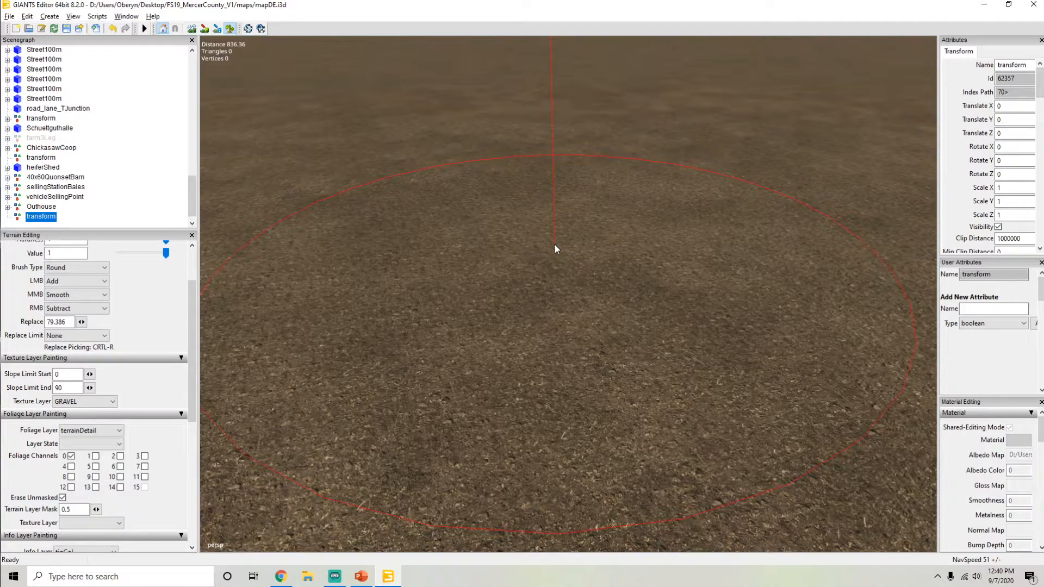
mouse_move(555, 245)
left_mouse_down("alt")
mouse_move(641, 204)
mouse_move(468, 205)
mouse_move(507, 242)
mouse_move(453, 264)
mouse_move(556, 287)
mouse_move(636, 261)
mouse_move(582, 276)
mouse_move(507, 274)
mouse_move(530, 269)
left_mouse_up("alt")
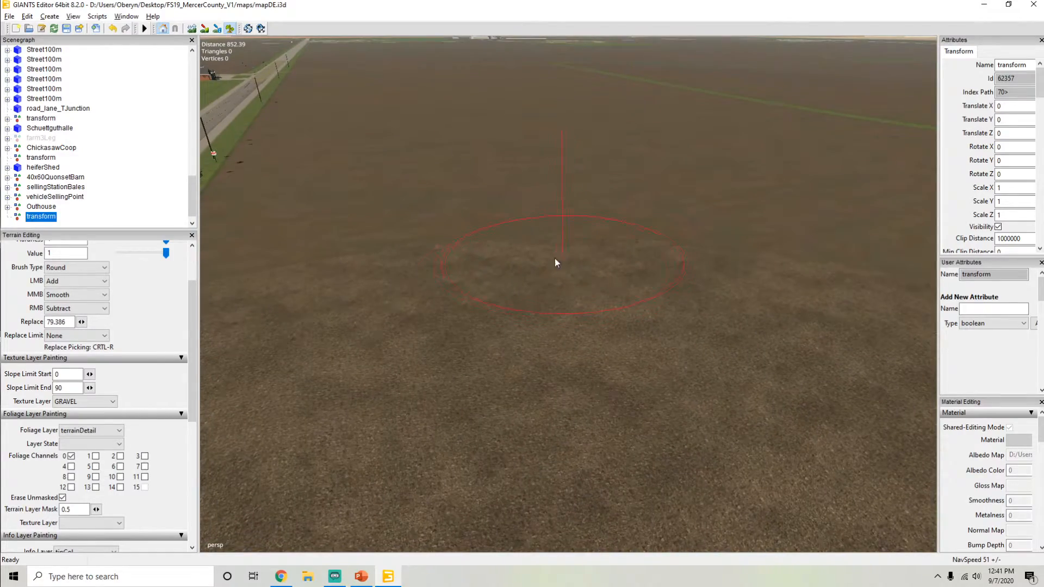
left_click_drag(555, 259, 506, 272, "alt")
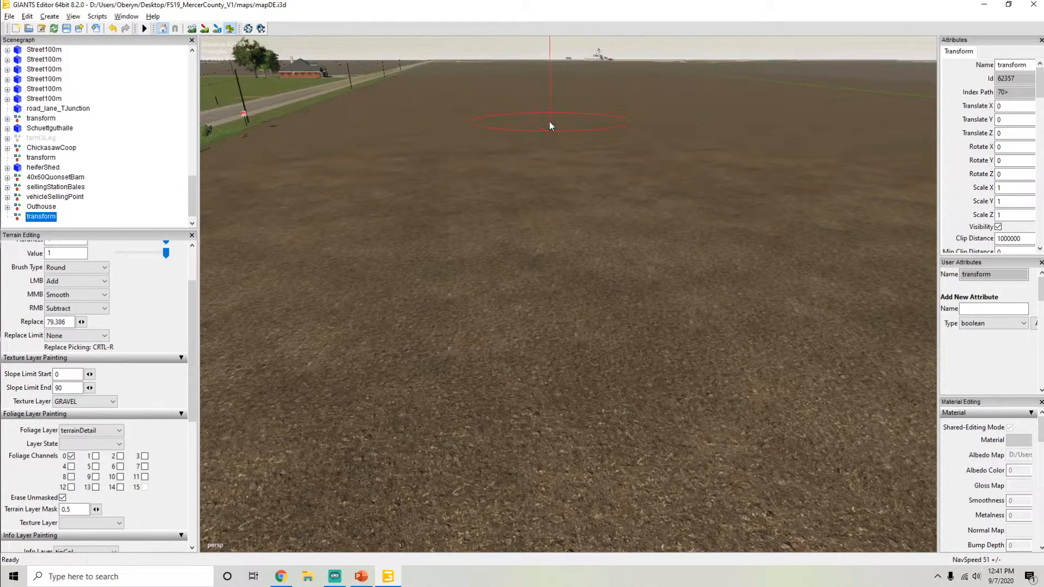
mouse_move(558, 125)
left_mouse_down("alt")
mouse_move(575, 134)
mouse_move(546, 150)
mouse_move(571, 181)
mouse_move(586, 276)
mouse_move(651, 278)
mouse_move(583, 229)
mouse_move(503, 247)
mouse_move(540, 228)
mouse_move(543, 209)
mouse_move(503, 244)
mouse_move(548, 297)
mouse_move(483, 272)
mouse_move(443, 273)
mouse_move(515, 285)
mouse_move(757, 251)
mouse_move(846, 251)
mouse_move(778, 249)
mouse_move(760, 228)
mouse_move(566, 235)
mouse_move(431, 257)
mouse_move(357, 240)
mouse_move(389, 213)
mouse_move(478, 263)
mouse_move(420, 322)
left_mouse_up("alt")
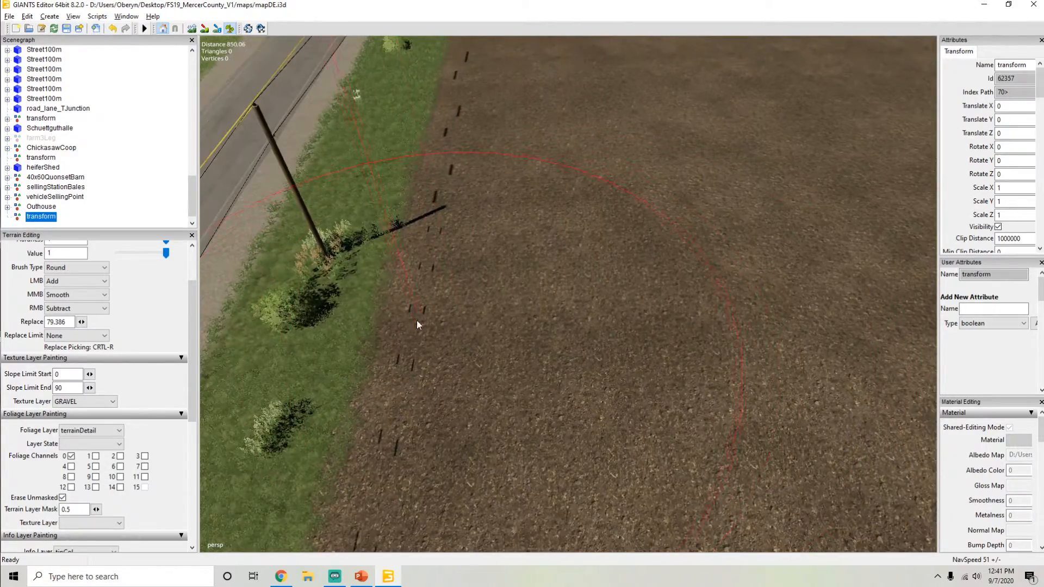
left_click_drag(434, 74, 605, 345, "alt")
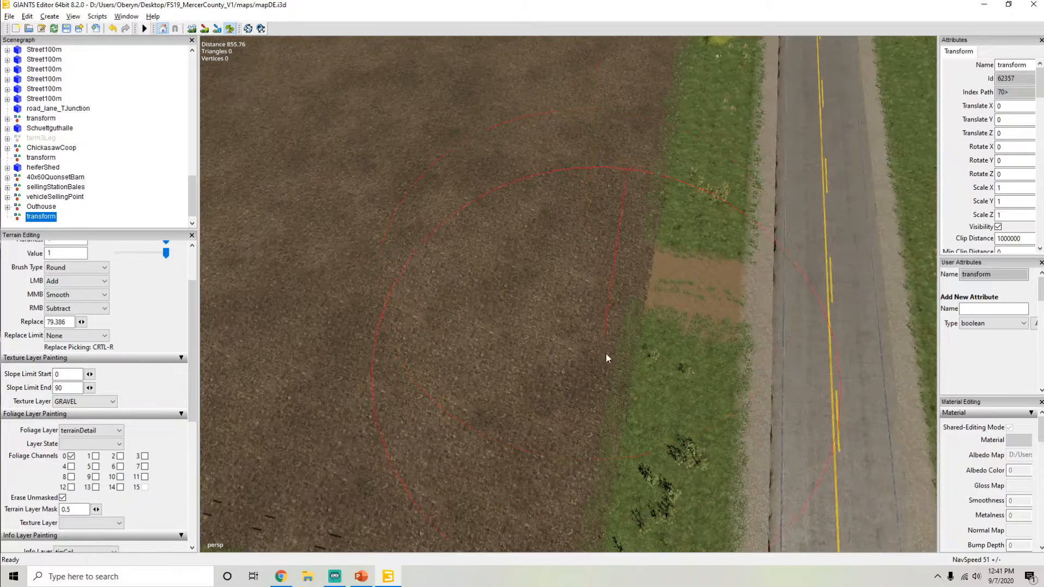
left_click_drag(669, 220, 683, 325, "alt")
left_click_drag(730, 476, 632, 465, "alt")
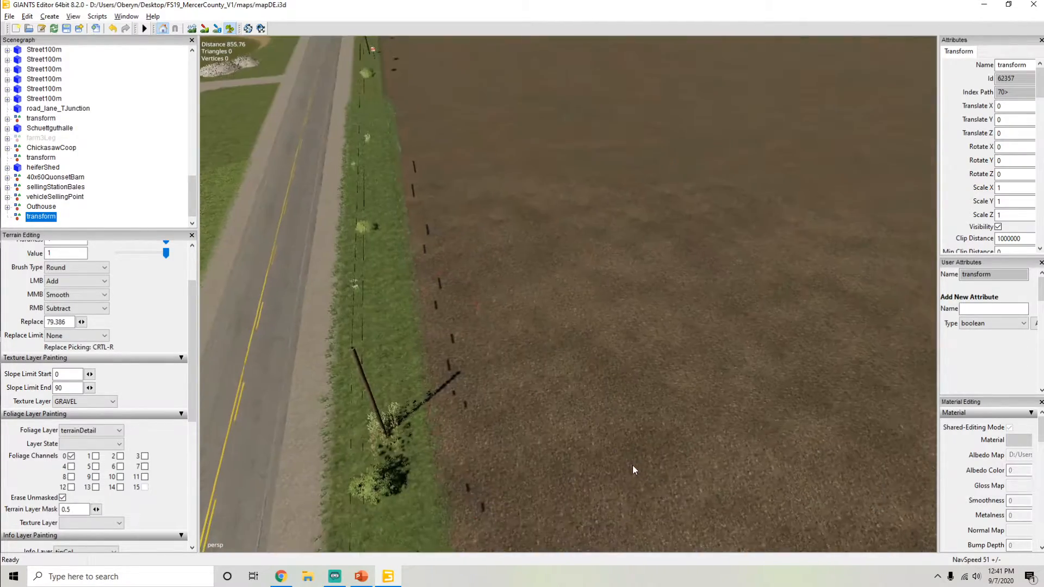
left_click_drag(606, 425, 441, 292, "alt")
Step: Enable foliage channel 2 alongside channel 0 and paint a round terrainDetail patch on the brown field near the road
mouse_move(602, 243)
left_mouse_down("alt")
mouse_move(595, 289)
mouse_move(657, 279)
mouse_move(696, 253)
mouse_move(341, 370)
left_mouse_up("alt")
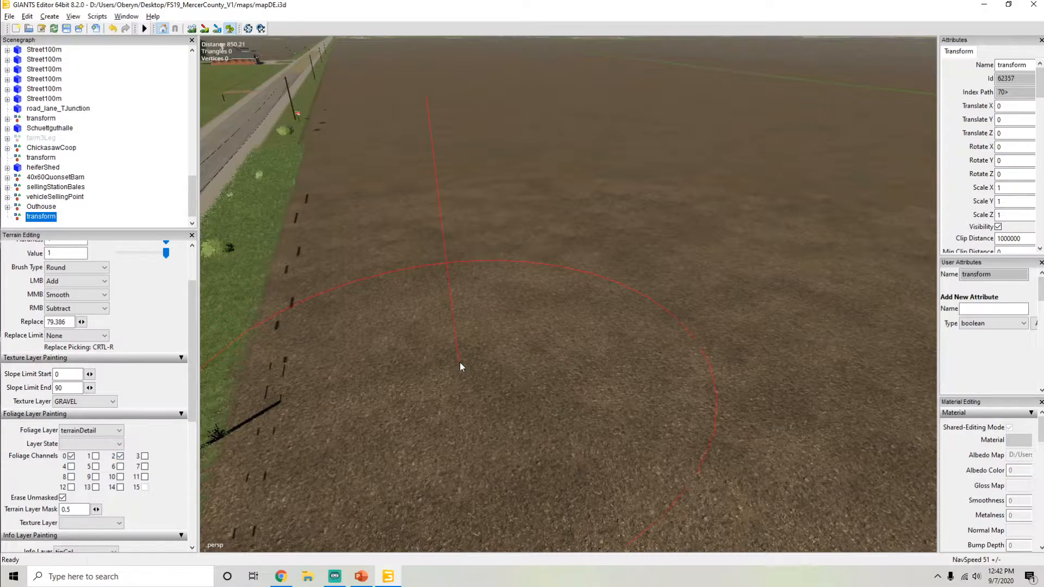
mouse_move(562, 331)
left_mouse_down("alt")
mouse_move(653, 271)
mouse_move(562, 321)
mouse_move(491, 332)
left_mouse_up("alt")
left_click(551, 342)
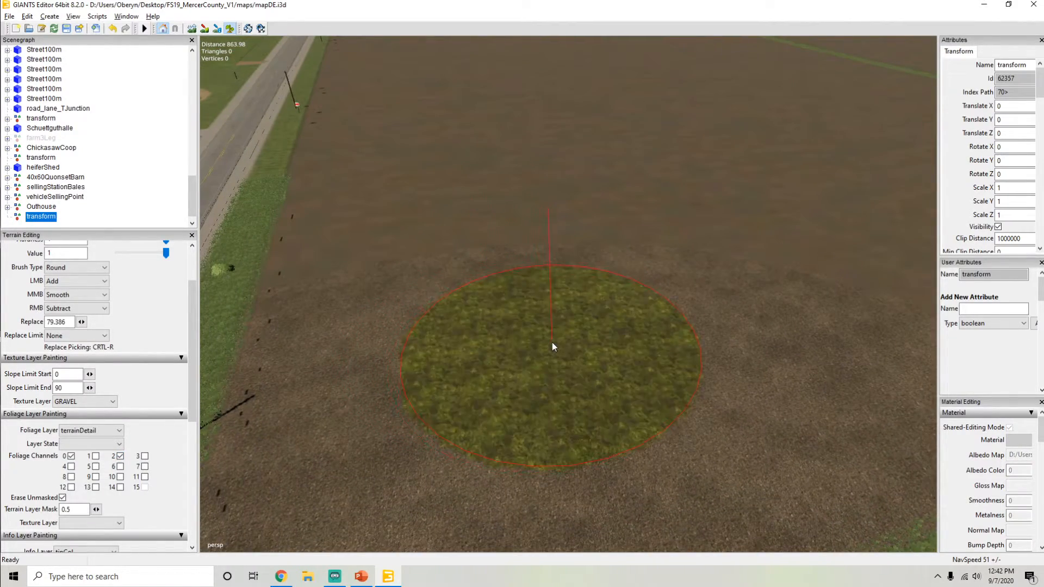
Step: Erase terrainDetail from the painted green patch in the field with foliage channels 0 and 2 enabled
mouse_move(547, 350)
left_mouse_down("alt")
mouse_move(517, 357)
mouse_move(538, 339)
mouse_move(528, 319)
mouse_move(634, 306)
mouse_move(571, 244)
left_mouse_up("alt")
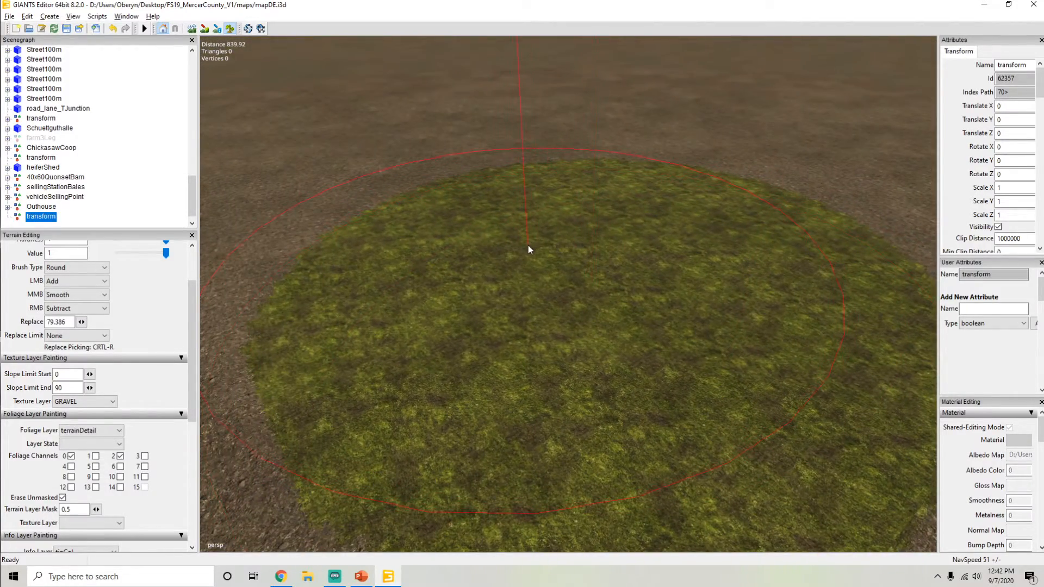
mouse_move(500, 250)
left_mouse_down("alt")
mouse_move(448, 253)
mouse_move(650, 271)
left_mouse_up("alt")
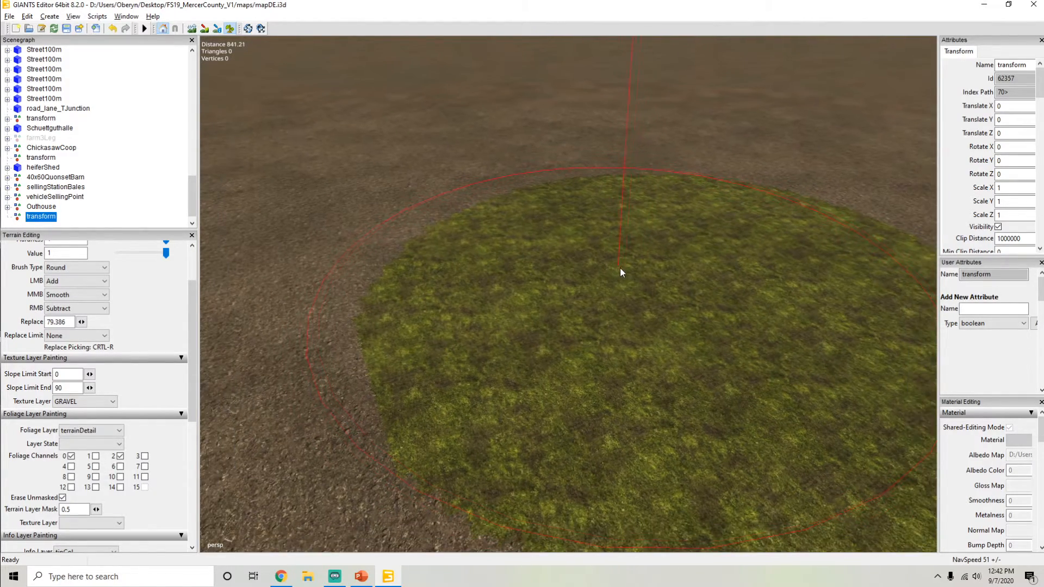
right_click(649, 264)
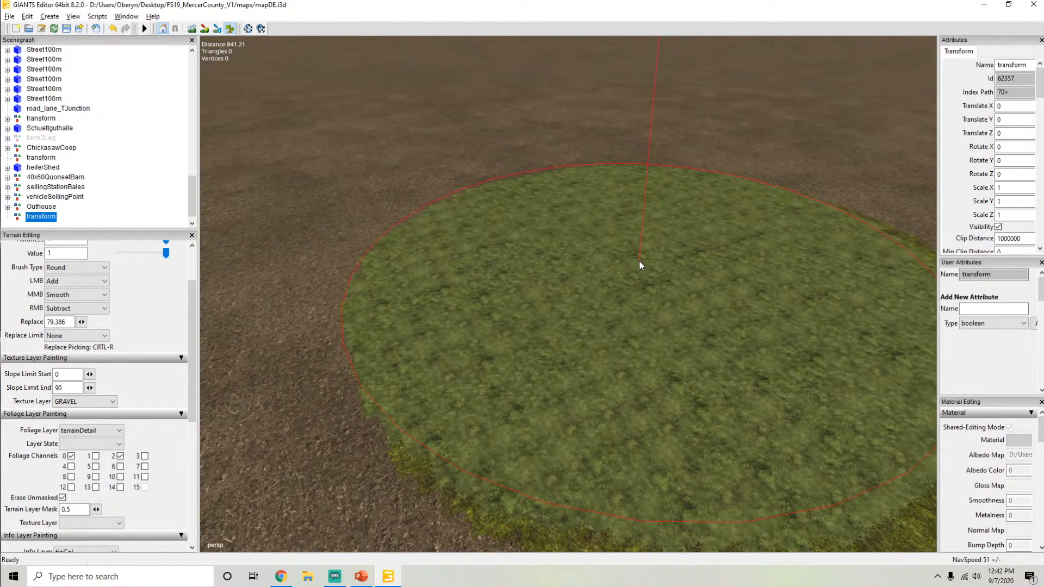
mouse_move(639, 265)
left_mouse_down("alt")
mouse_move(543, 289)
mouse_move(601, 284)
mouse_move(544, 260)
mouse_move(522, 291)
mouse_move(495, 291)
mouse_move(528, 254)
left_mouse_up("alt")
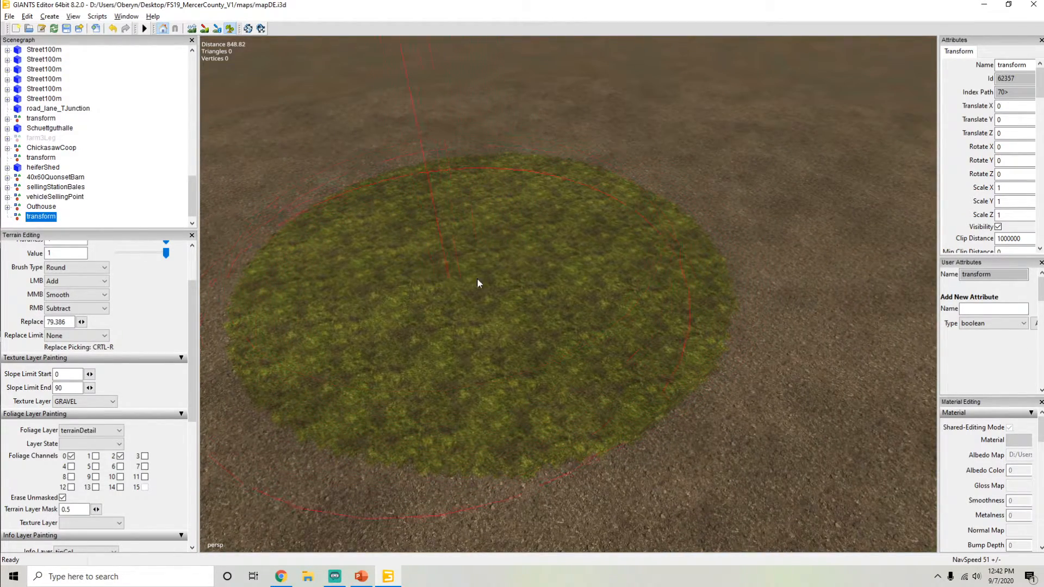
left_click_drag(484, 256, 485, 264, "alt")
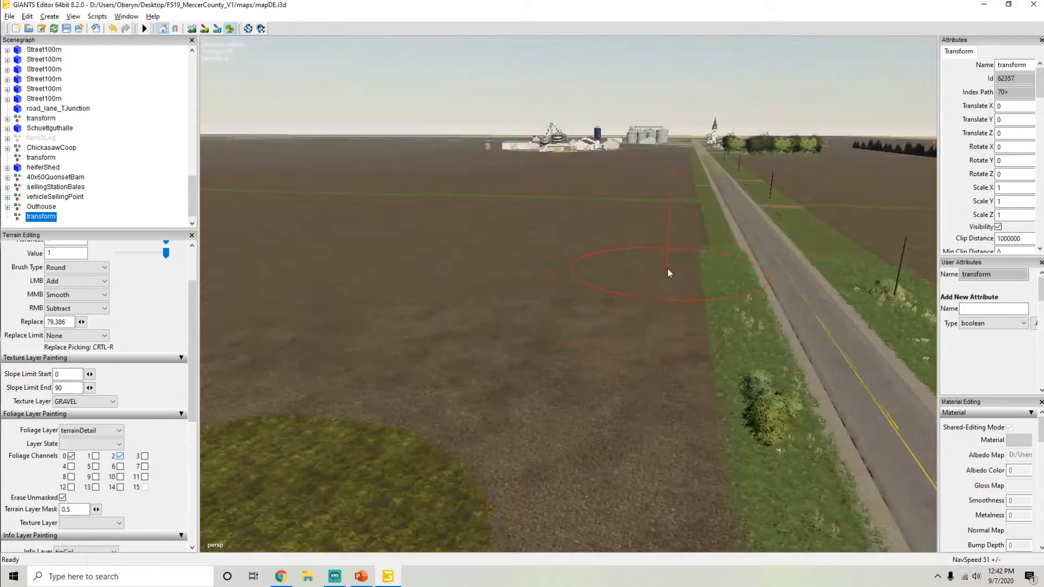
Step: Paint a round terrainDetail patch on bare field ground using foliage channels 0 and 3
mouse_move(667, 268)
left_mouse_down("alt")
mouse_move(585, 258)
mouse_move(412, 302)
mouse_move(327, 403)
mouse_move(448, 366)
left_mouse_up("alt")
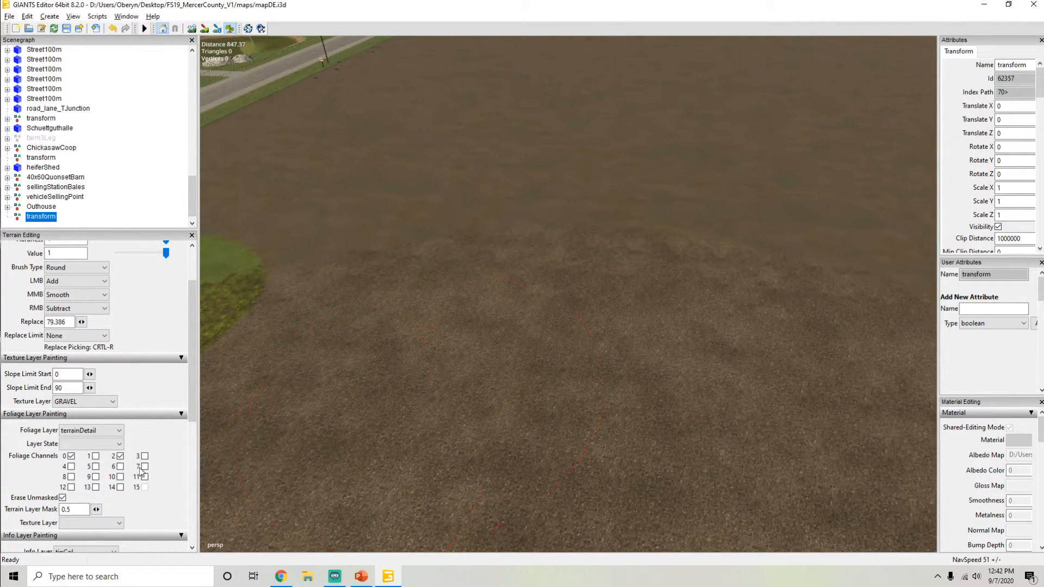
left_click(120, 457)
left_click(604, 299)
scroll(585, 339, "up", 5)
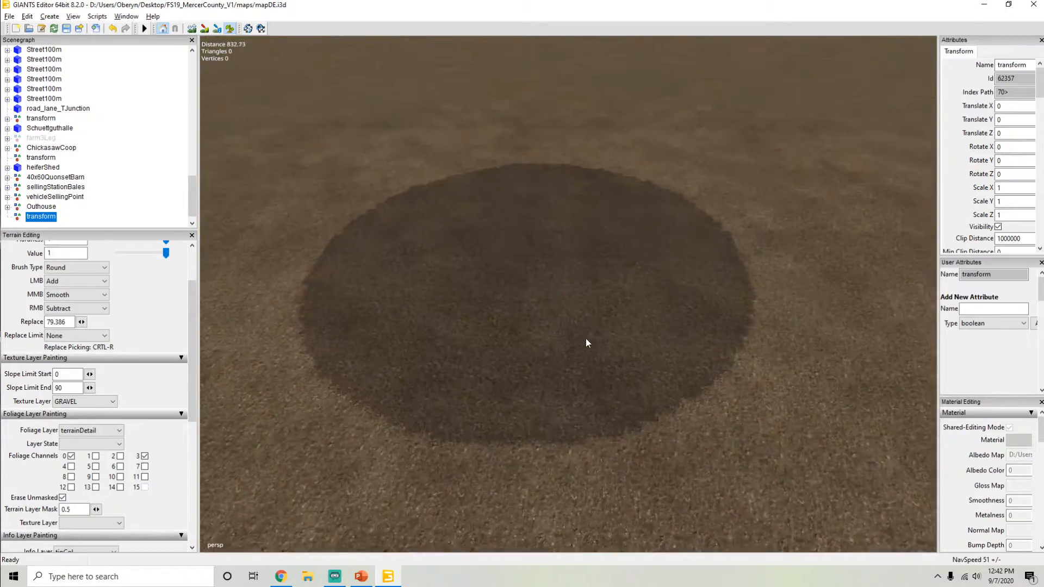
mouse_move(593, 320)
left_mouse_down("alt")
mouse_move(517, 323)
mouse_move(508, 290)
mouse_move(604, 299)
mouse_move(620, 290)
mouse_move(519, 317)
left_mouse_up("alt")
scroll(519, 316, "down", 3)
mouse_move(447, 375)
left_mouse_down("alt")
mouse_move(590, 332)
mouse_move(450, 368)
left_mouse_up("alt")
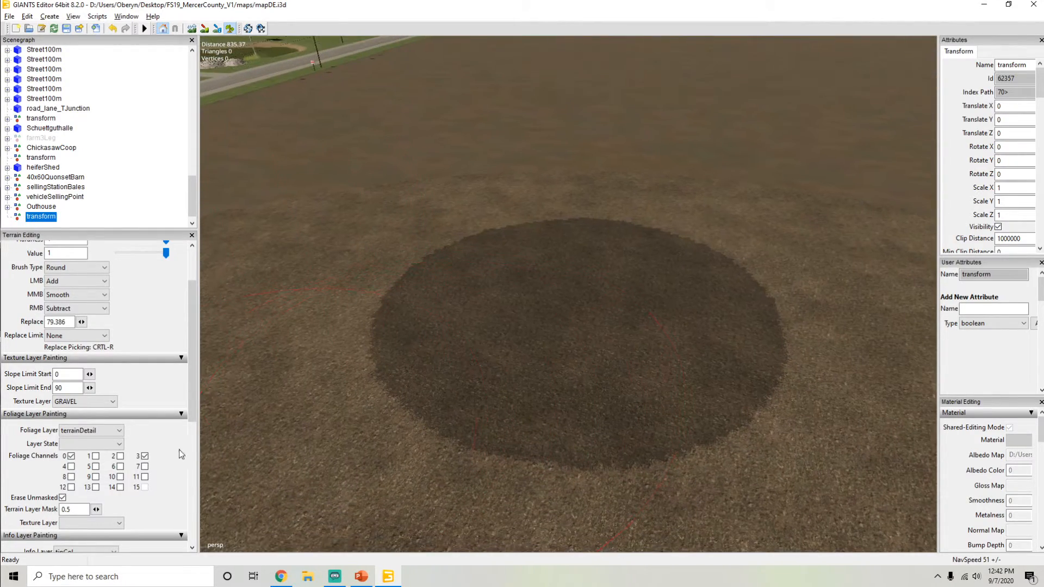
Step: Blend the dark round patch back into the surrounding field using only foliage channel 0
mouse_move(478, 300)
right_mouse_down()
mouse_move(550, 283)
mouse_move(632, 354)
right_mouse_up()
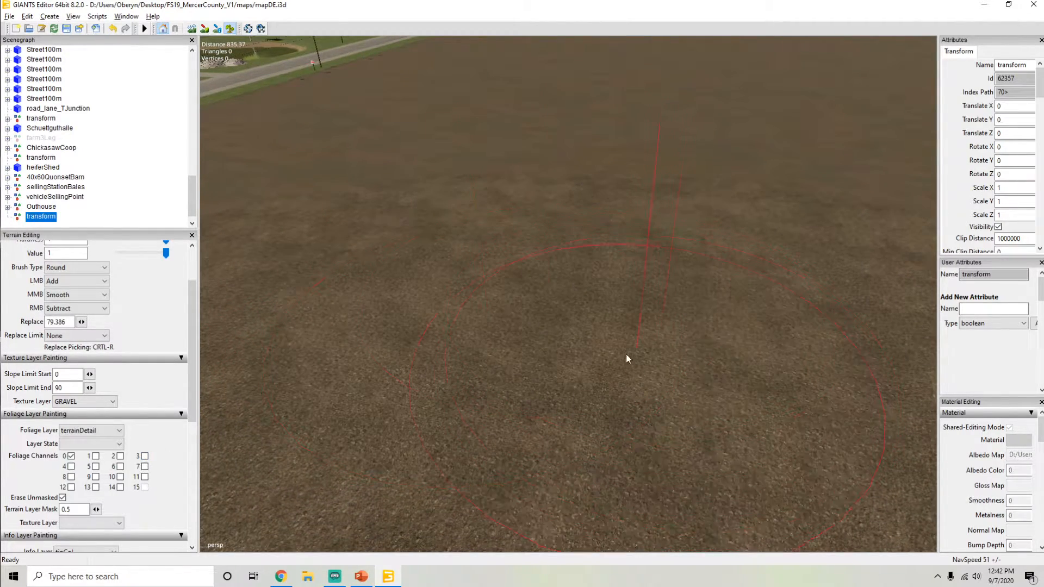
left_click_drag(462, 347, 476, 341, "alt")
mouse_move(459, 283)
right_mouse_down()
mouse_move(396, 179)
mouse_move(303, 221)
right_mouse_up()
mouse_move(403, 272)
left_mouse_down("alt")
mouse_move(582, 289)
mouse_move(489, 305)
left_mouse_up("alt")
Step: Test-paint another patch with foliage channels 0 and 3, and undo it
left_click(144, 456)
left_click_drag(381, 387, 488, 350, "alt")
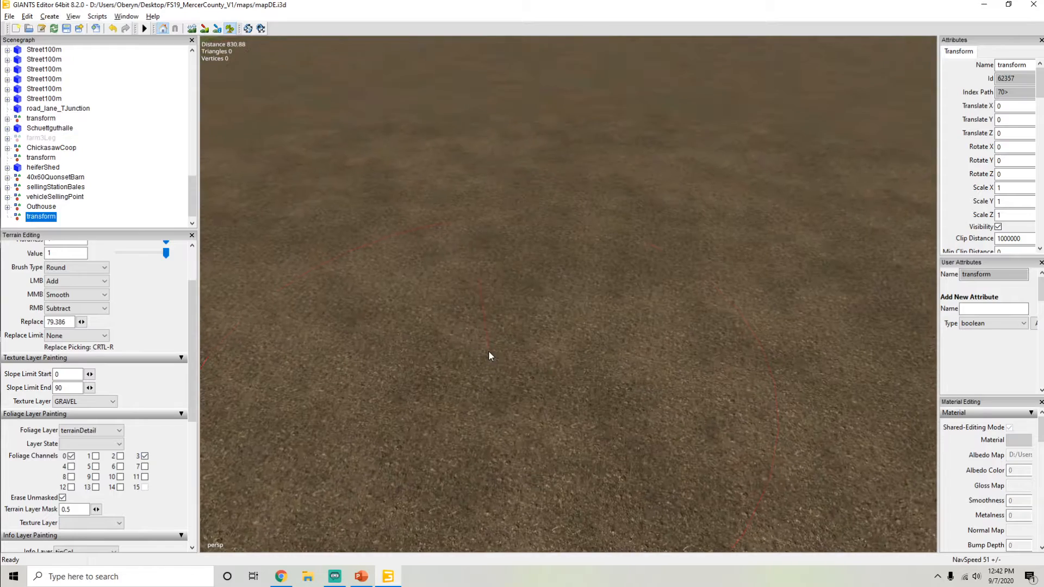
left_click(608, 255)
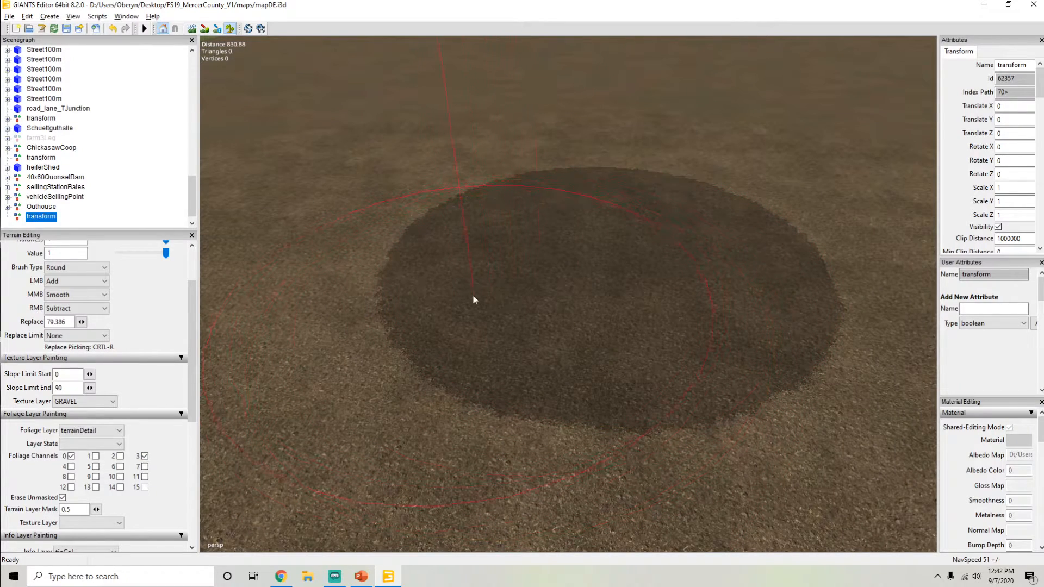
key("ctrl+z")
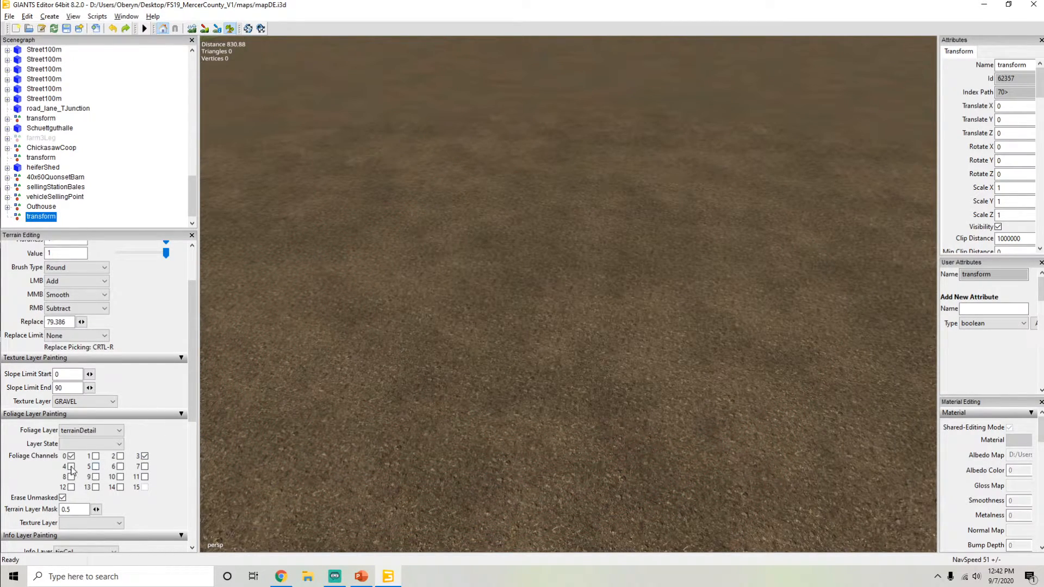
Step: Test-paint patches with foliage channels 0, 3 and 4 and with channel 0 alone, undoing both
left_click(651, 213)
mouse_move(559, 252)
left_mouse_down("alt")
mouse_move(606, 212)
mouse_move(543, 271)
mouse_move(517, 260)
left_mouse_up("alt")
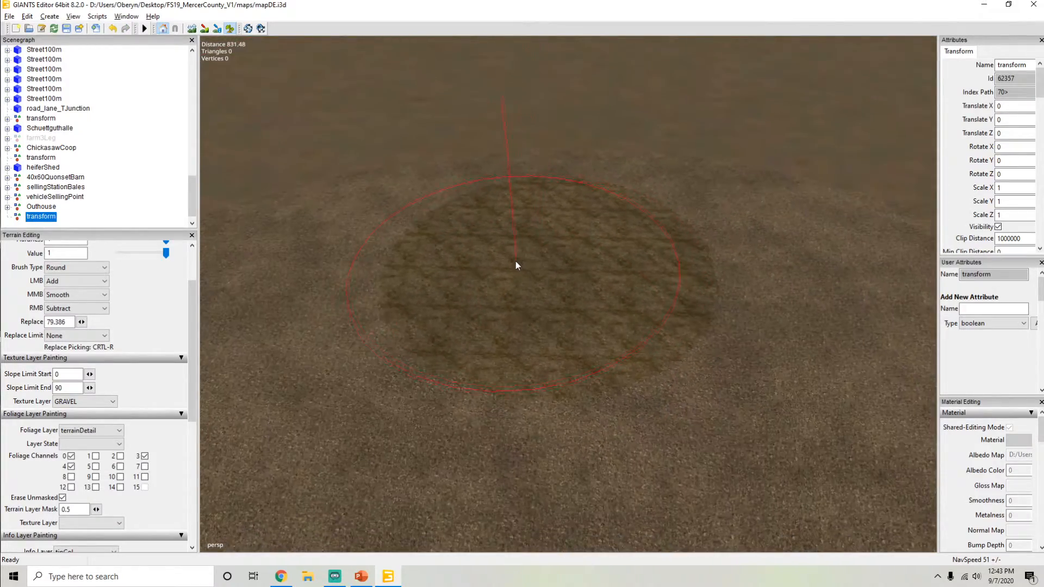
key("ctrl+z")
left_click(145, 456)
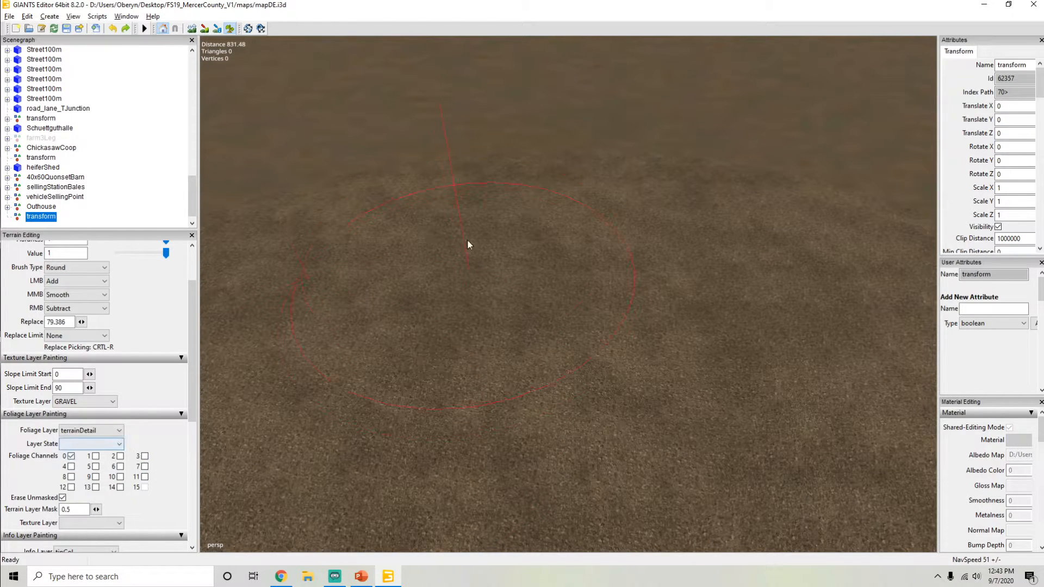
left_click(466, 264)
key("ctrl+z")
Step: Paint a round patch of striped ground on the field with foliage channels 0 and 1
left_click(120, 457)
left_click(121, 456)
left_click(96, 456)
left_click(473, 248)
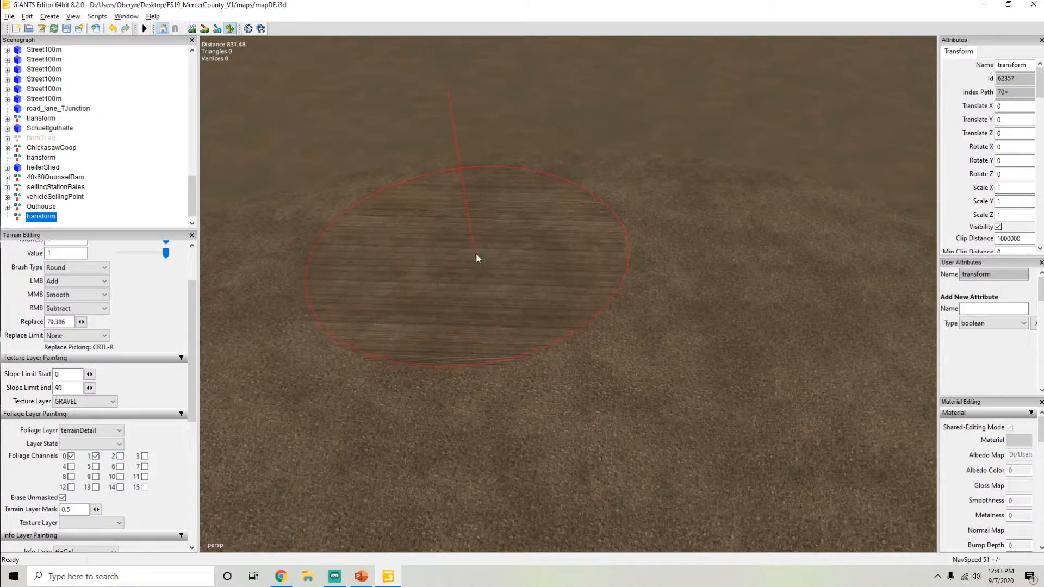
mouse_move(465, 304)
left_mouse_down("alt")
mouse_move(429, 300)
mouse_move(441, 319)
left_mouse_up("alt")
scroll(458, 276, "up", 4)
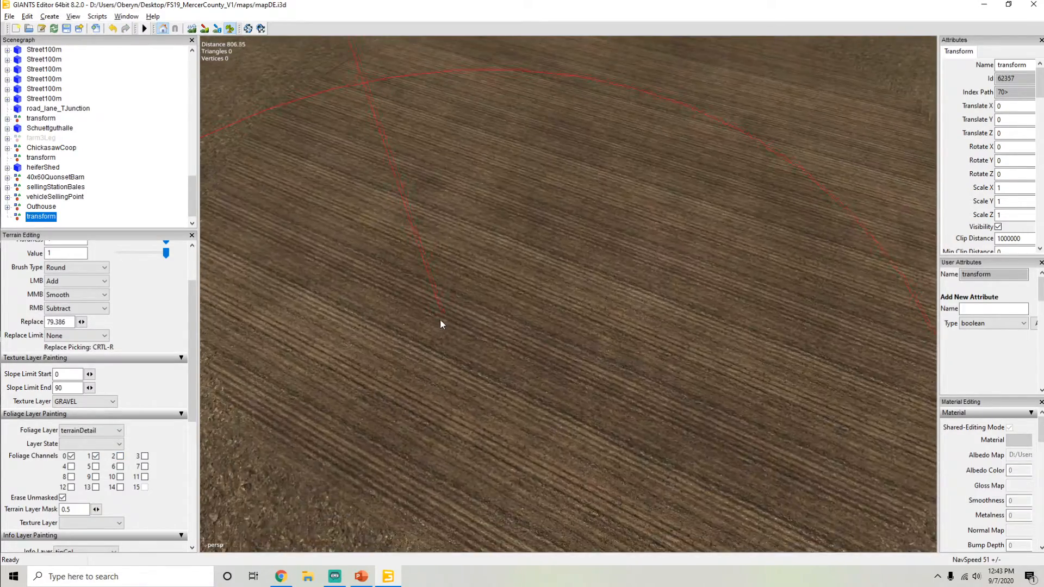
mouse_move(349, 221)
left_mouse_down("alt")
mouse_move(528, 250)
mouse_move(366, 219)
left_mouse_up("alt")
left_click_drag(489, 278, 474, 246, "alt")
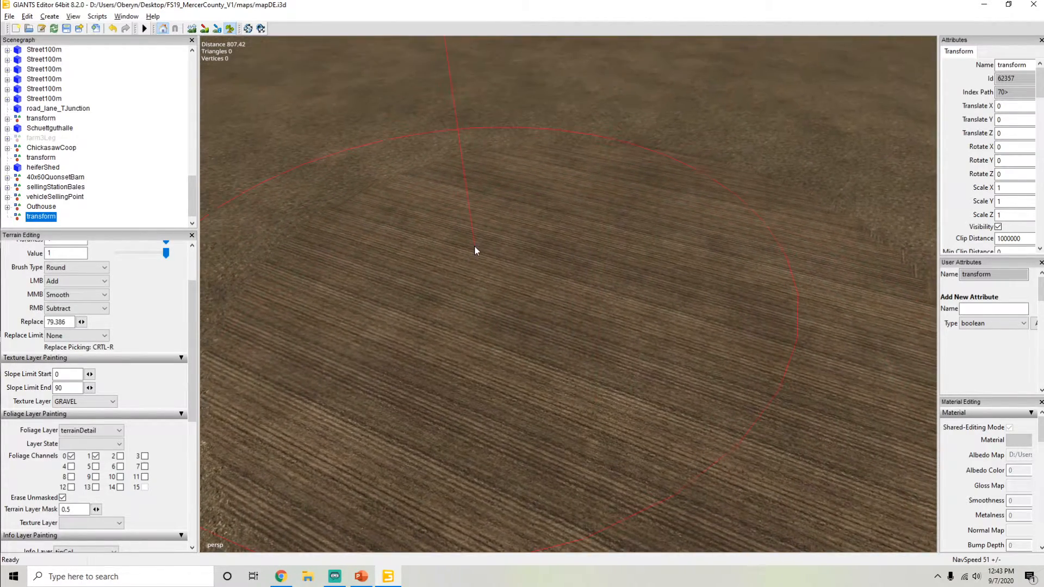
scroll(475, 245, "down", 2)
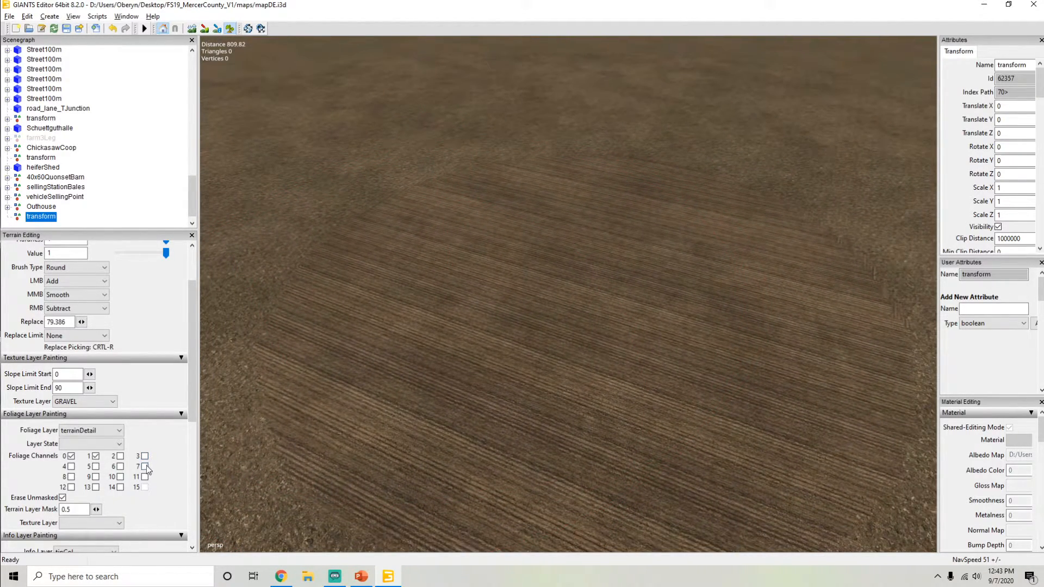
Step: Add foliage channel 6 to channels 0 and 1 and test it on the striped patch
left_click(120, 466)
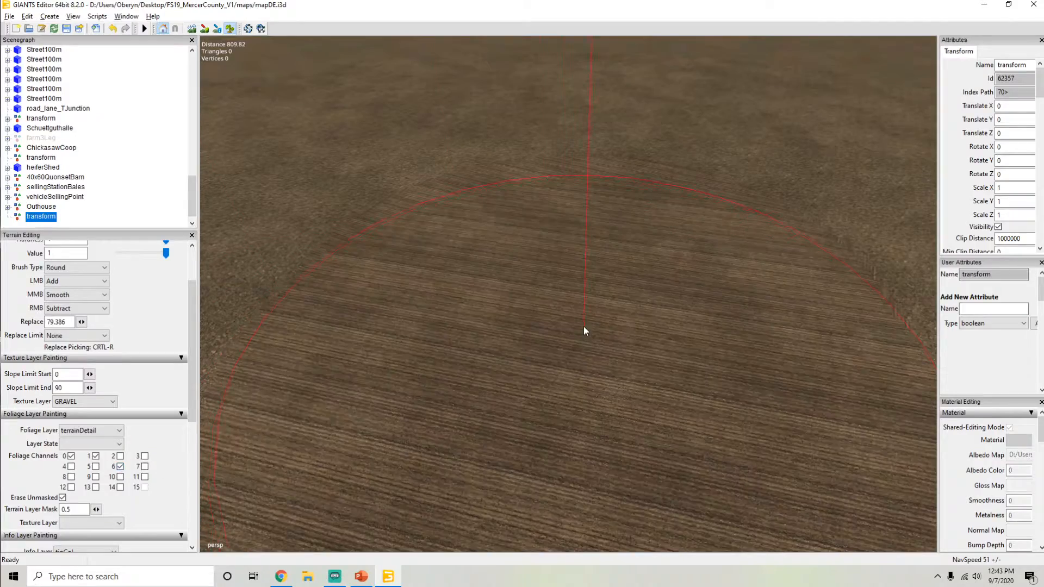
mouse_move(574, 280)
left_mouse_down("alt")
mouse_move(545, 295)
mouse_move(471, 271)
mouse_move(464, 237)
mouse_move(655, 268)
mouse_move(455, 330)
left_mouse_up("alt")
mouse_move(411, 296)
left_mouse_down("alt")
mouse_move(518, 198)
mouse_move(450, 242)
mouse_move(373, 207)
mouse_move(624, 220)
mouse_move(594, 299)
mouse_move(621, 261)
mouse_move(636, 275)
mouse_move(564, 288)
mouse_move(573, 301)
mouse_move(596, 292)
left_mouse_up("alt")
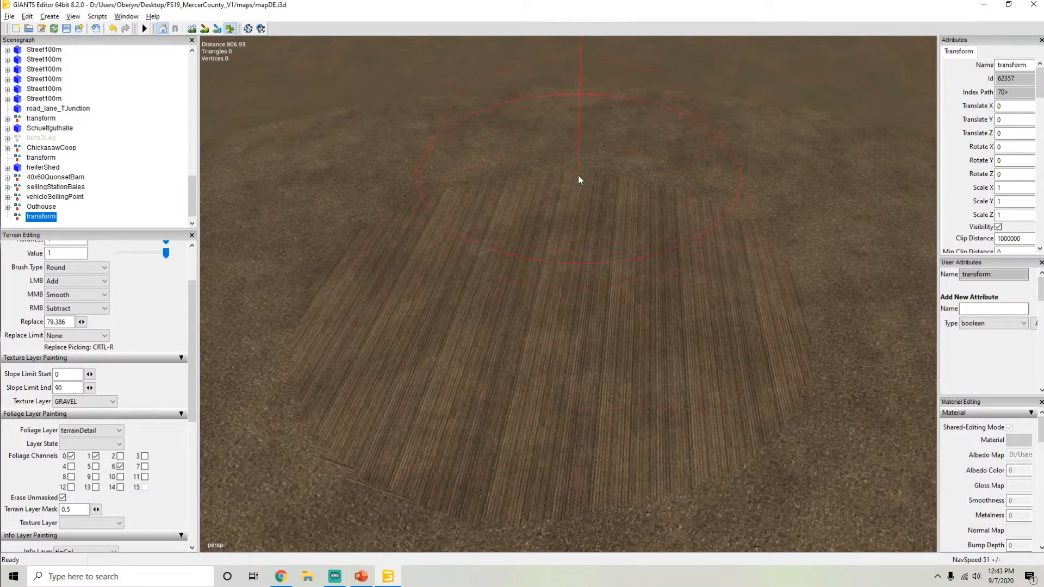
mouse_move(511, 307)
left_mouse_down("alt")
mouse_move(522, 298)
mouse_move(454, 294)
mouse_move(201, 401)
left_mouse_up("alt")
Step: Paint over the striped patch with only foliage channel 0 enabled
left_click(120, 466)
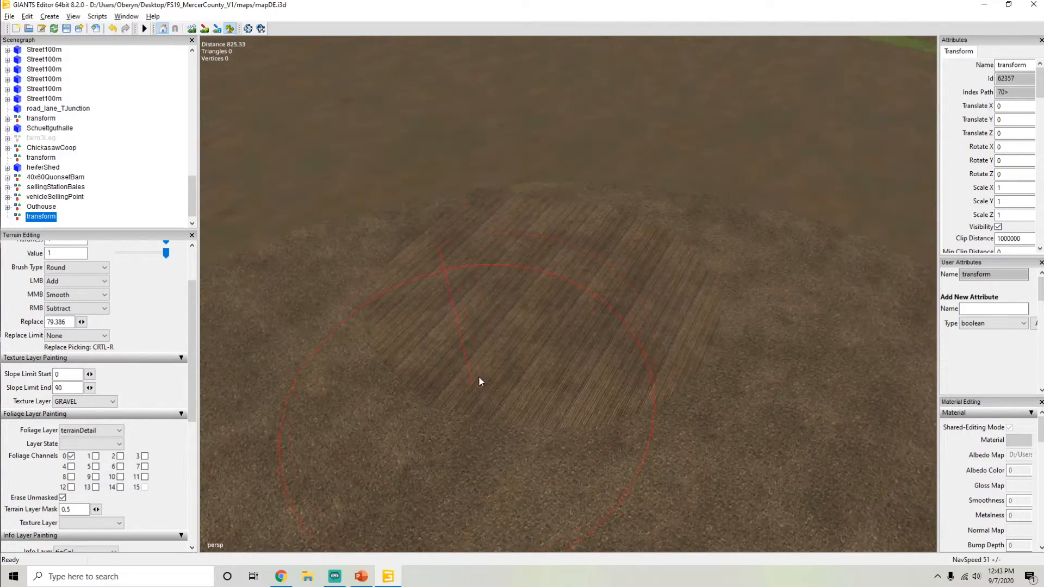
left_click_drag(479, 376, 525, 245)
mouse_move(452, 338)
left_mouse_down("alt")
mouse_move(597, 240)
mouse_move(407, 280)
mouse_move(422, 288)
mouse_move(368, 333)
mouse_move(366, 389)
mouse_move(524, 269)
mouse_move(367, 289)
left_mouse_up("alt")
Step: Paint a round patch of wheat in the harvest ready 1 state on the field, and erase it
left_click(83, 431)
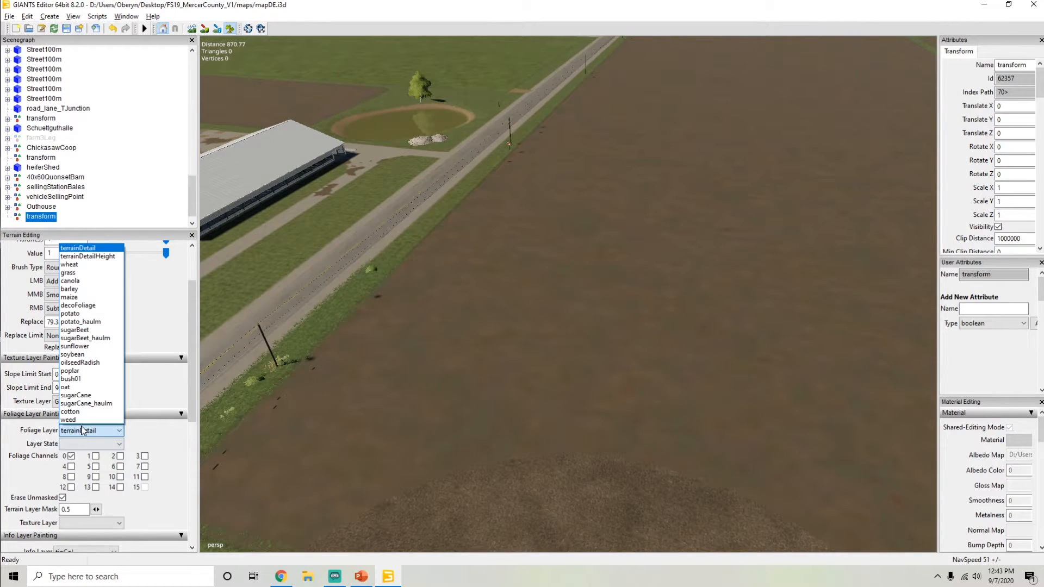
left_click(86, 266)
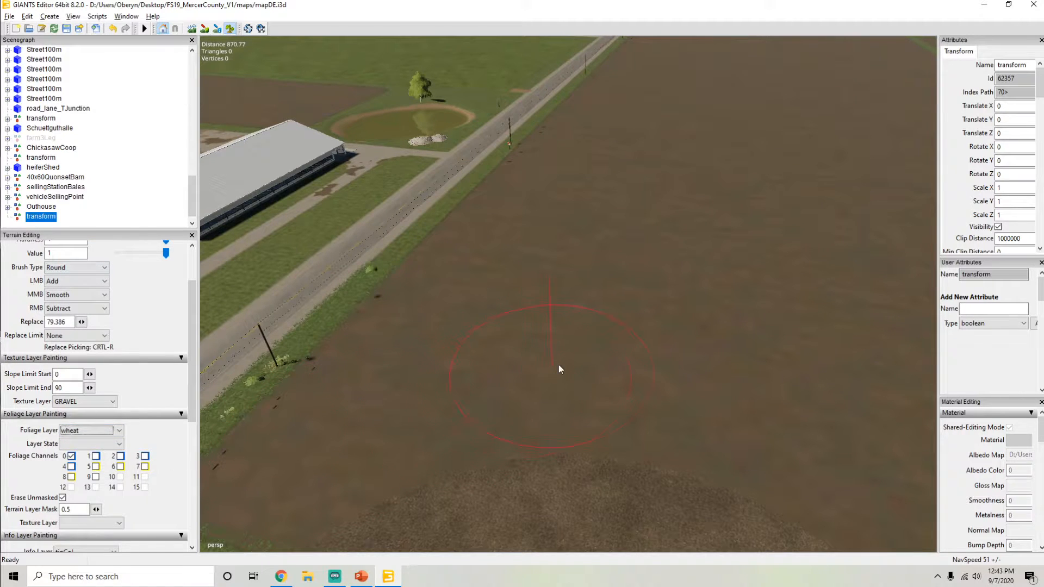
scroll(472, 340, "up", 5)
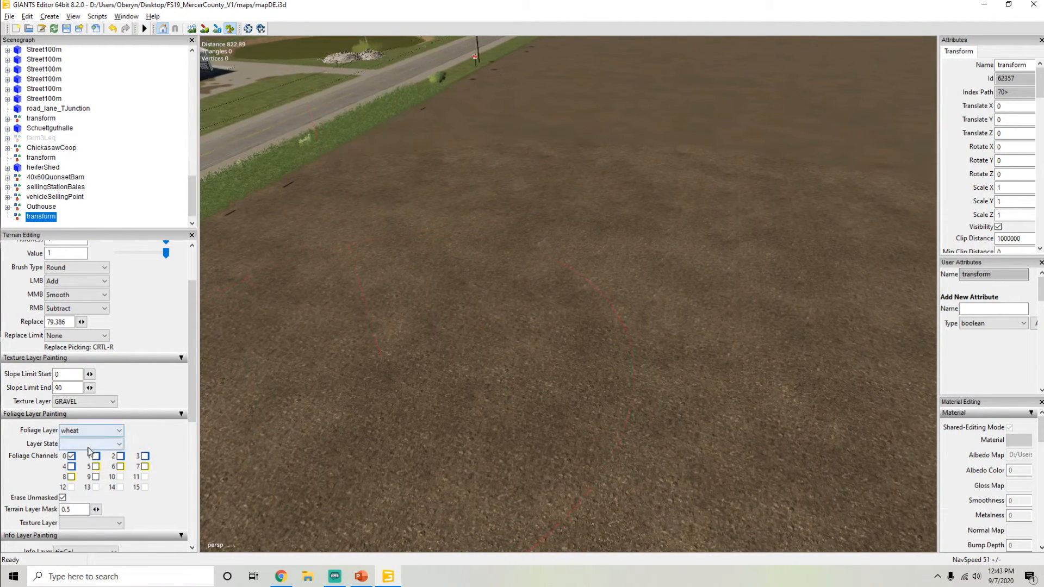
left_click(88, 445)
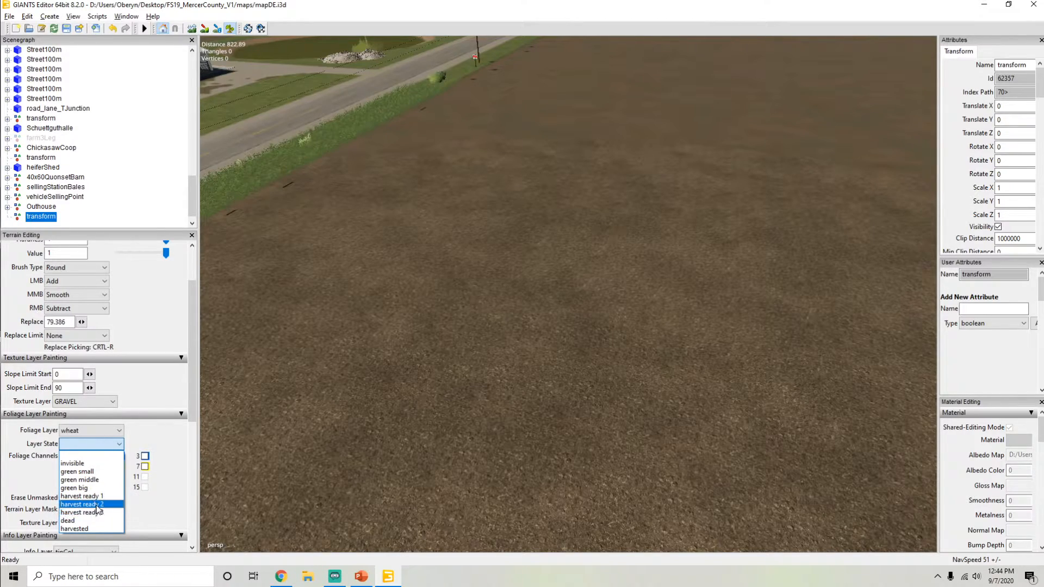
left_click(82, 496)
left_click(582, 290)
mouse_move(430, 305)
left_mouse_down("alt")
mouse_move(415, 318)
mouse_move(432, 298)
mouse_move(538, 278)
left_mouse_up("alt")
scroll(432, 298, "up", 5)
scroll(500, 298, "down", 5)
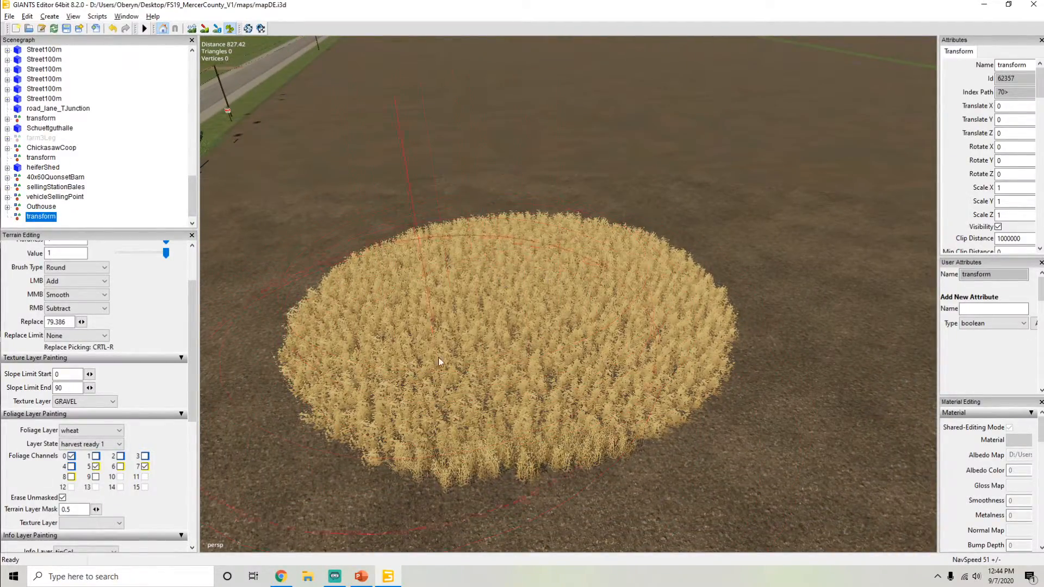
mouse_move(508, 321)
right_mouse_down()
mouse_move(533, 303)
mouse_move(482, 235)
right_mouse_up()
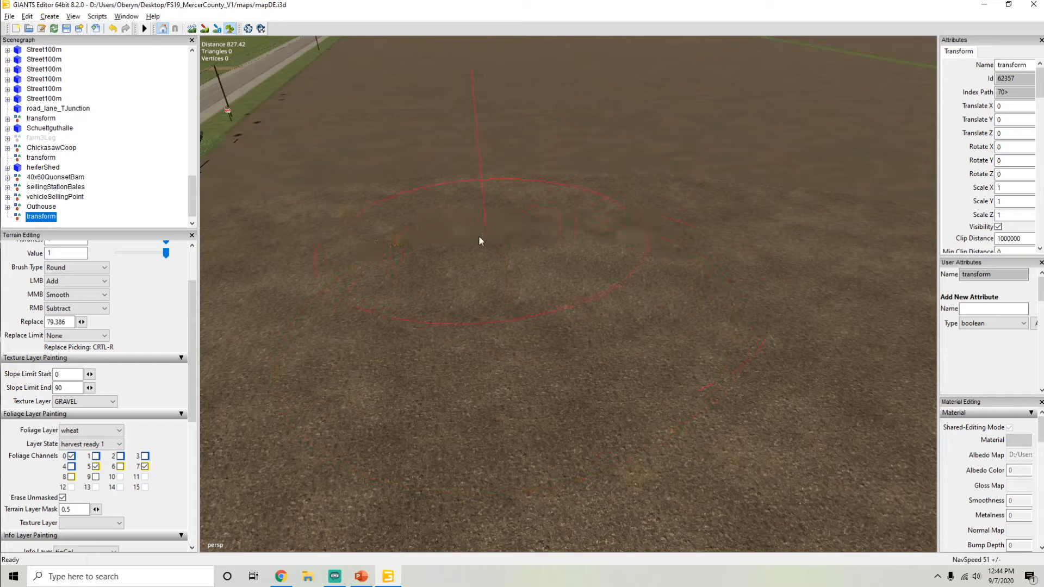
Step: Paint a round patch of grass in the green big state on the field
left_click(101, 432)
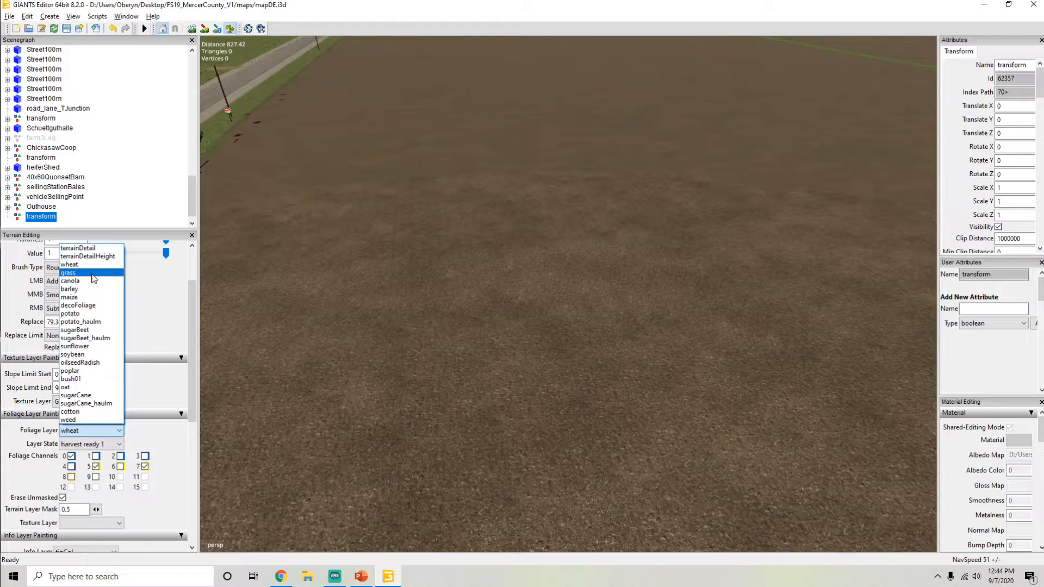
left_click(94, 273)
left_click(93, 446)
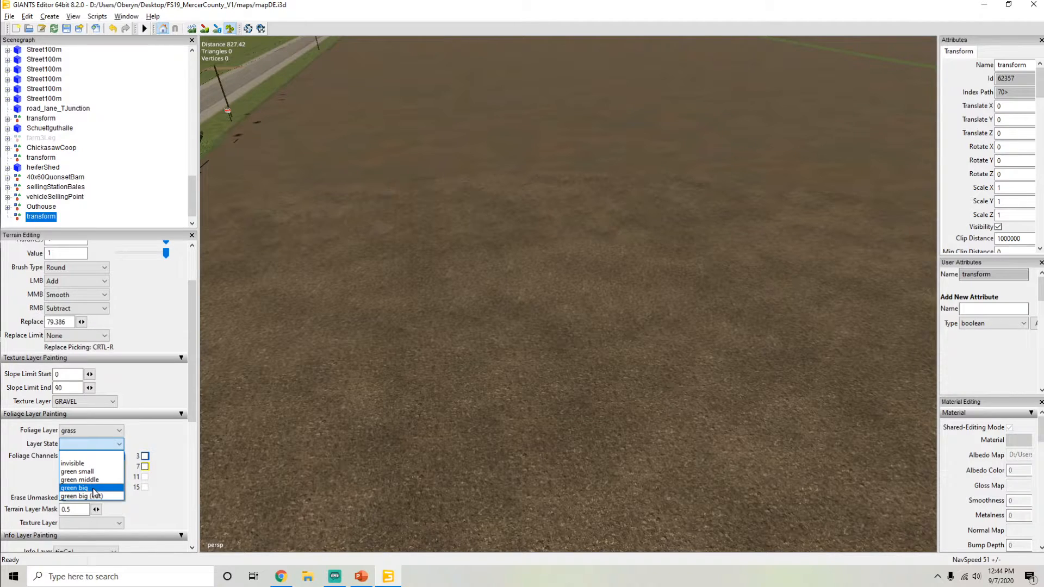
left_click(94, 493)
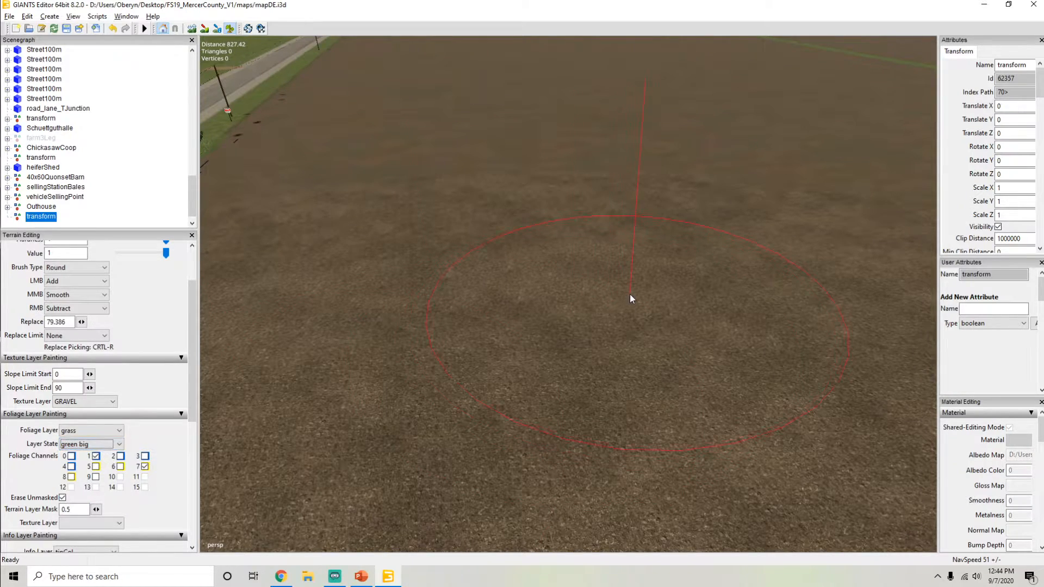
right_click_drag(635, 309, 471, 303)
left_click_drag(471, 299, 562, 336, "alt")
scroll(537, 308, "down", 2)
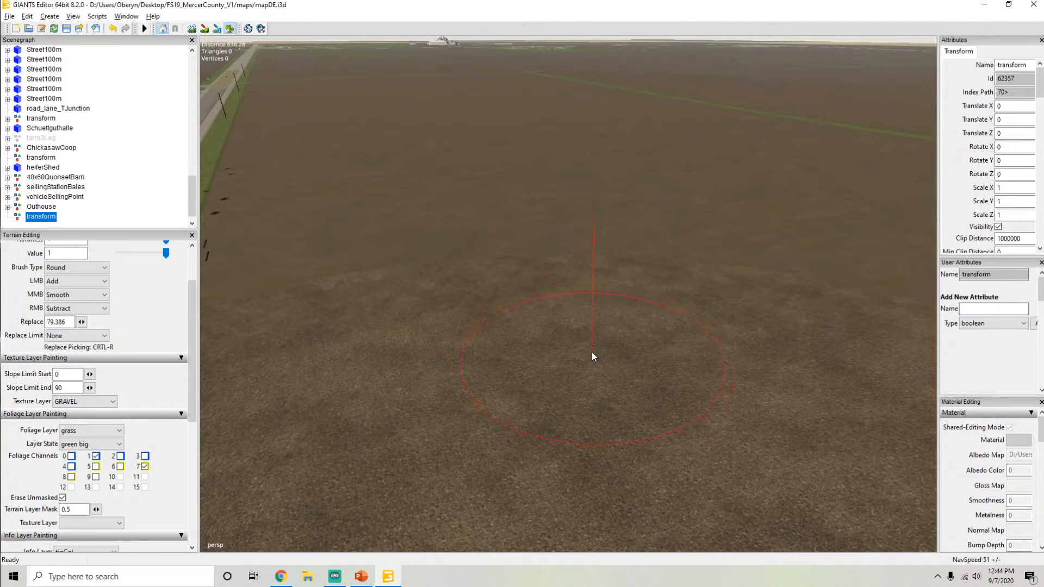
mouse_move(562, 332)
left_mouse_down()
mouse_move(536, 327)
mouse_move(508, 272)
mouse_move(638, 315)
mouse_move(487, 345)
mouse_move(467, 312)
left_mouse_up()
mouse_move(466, 312)
left_mouse_down("alt")
mouse_move(464, 327)
mouse_move(528, 281)
mouse_move(456, 302)
mouse_move(526, 239)
mouse_move(533, 285)
left_mouse_up("alt")
scroll(469, 314, "up", 3)
scroll(467, 283, "up", 3)
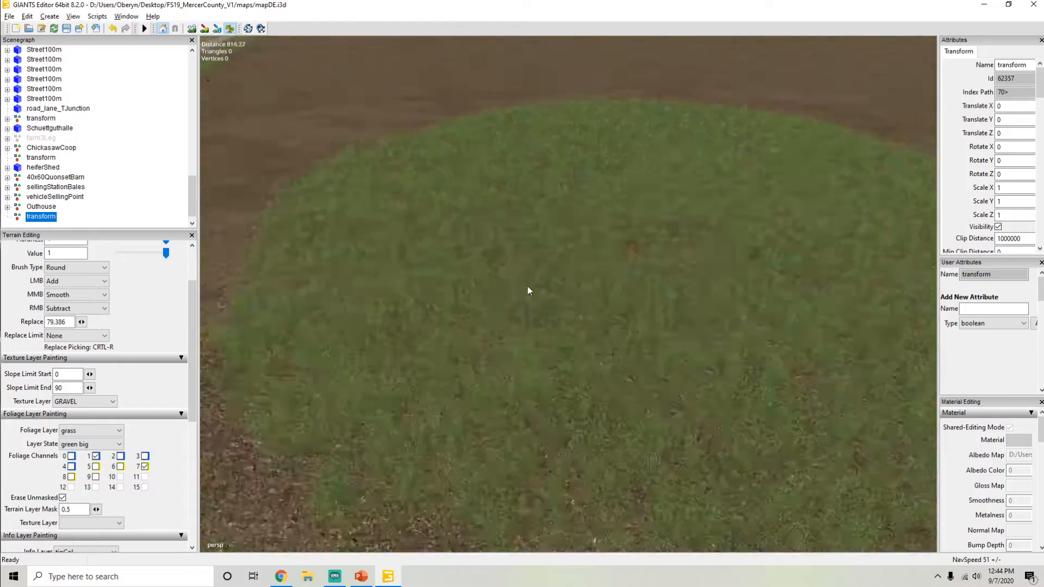
Step: Paint terrainDetail with foliage channels 0 and 2 beneath the round grass patch
scroll(533, 285, "down", 3)
left_click(93, 430)
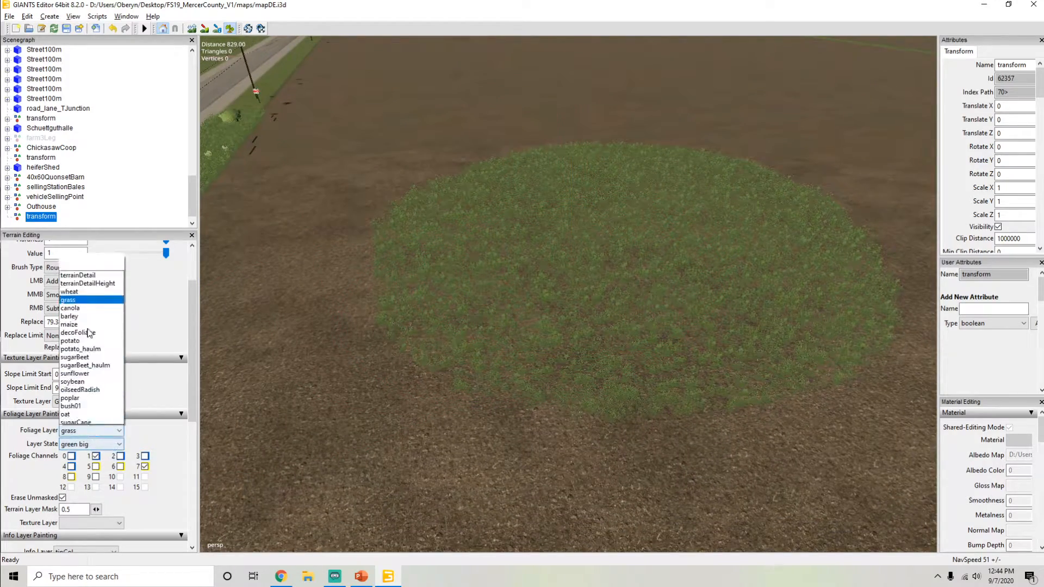
left_click(95, 252)
left_click(120, 456)
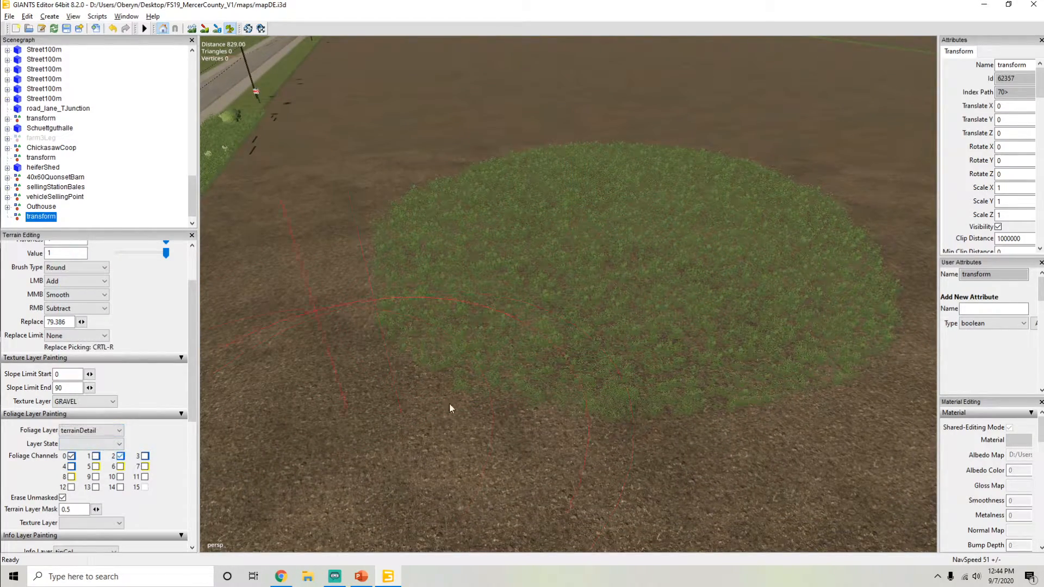
left_click_drag(623, 298, 527, 273)
mouse_move(718, 231)
left_mouse_down()
mouse_move(721, 300)
mouse_move(610, 306)
left_mouse_up()
mouse_move(536, 276)
left_mouse_down("alt")
mouse_move(557, 253)
mouse_move(573, 266)
mouse_move(552, 286)
left_mouse_up("alt")
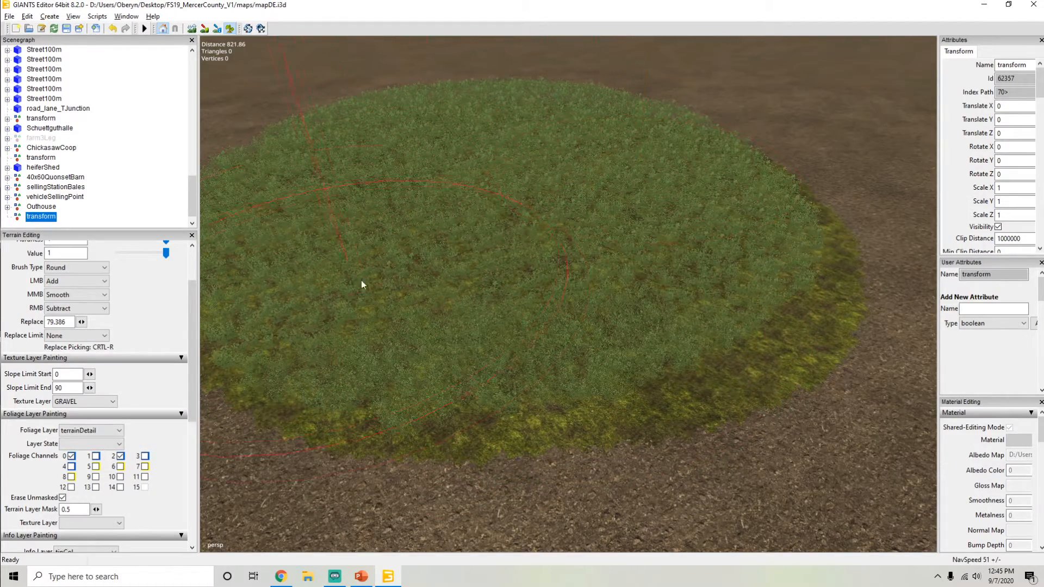
Step: Set the foliage layer to decoFoliage
left_click_drag(444, 256, 225, 403, "alt")
left_click(98, 430)
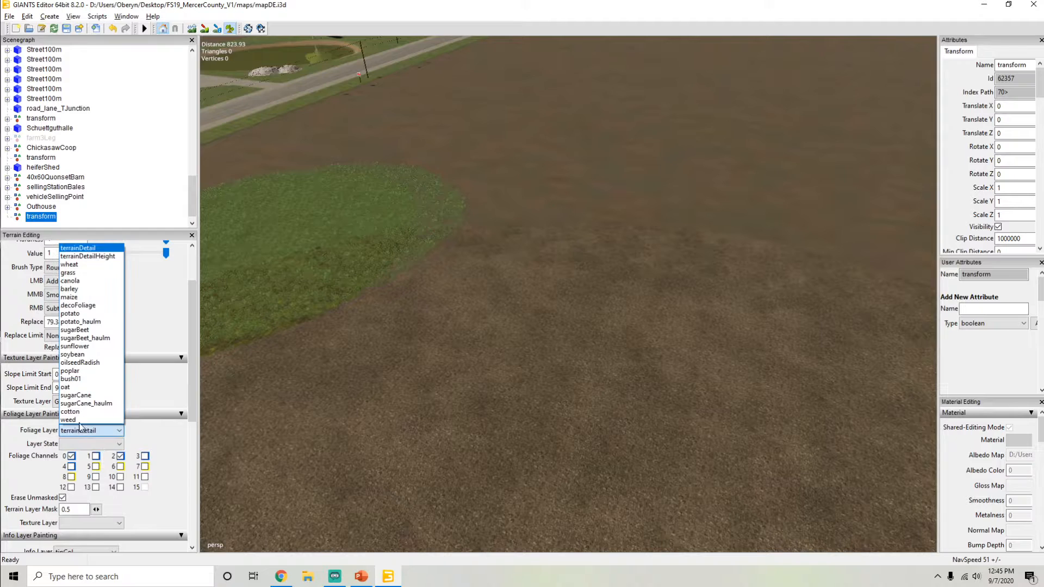
left_click(89, 307)
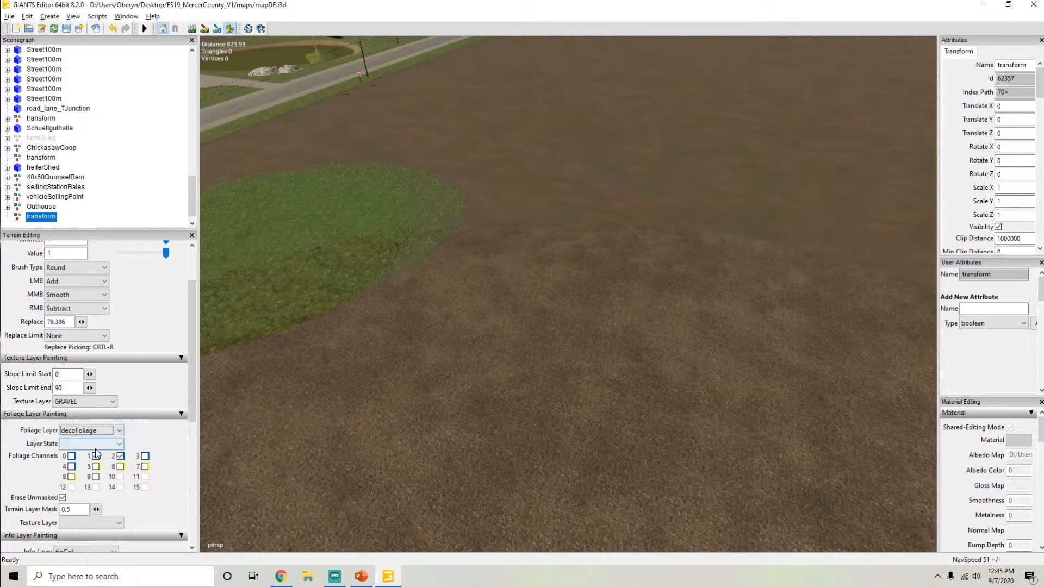
left_click(95, 445)
left_click(158, 436)
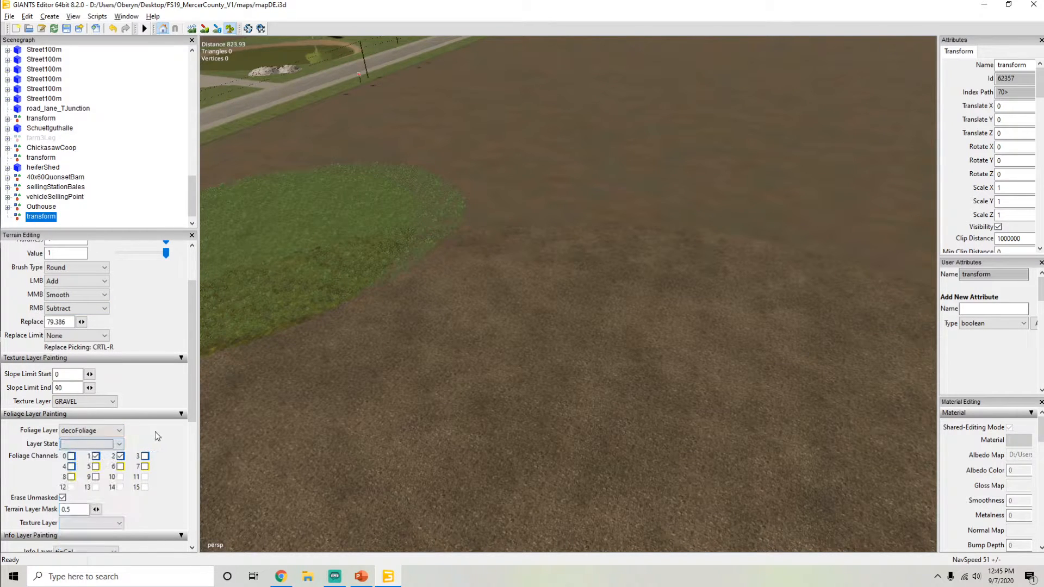
Step: Examine the existing grass cover around the trees and grain bins in the farmyard
mouse_move(636, 342)
left_mouse_down("alt")
mouse_move(387, 375)
mouse_move(396, 321)
mouse_move(348, 344)
mouse_move(494, 324)
mouse_move(509, 354)
mouse_move(536, 331)
mouse_move(501, 376)
mouse_move(396, 358)
mouse_move(515, 315)
mouse_move(387, 313)
mouse_move(440, 310)
mouse_move(390, 298)
mouse_move(395, 314)
mouse_move(456, 298)
mouse_move(435, 300)
mouse_move(472, 281)
mouse_move(365, 289)
left_mouse_up("alt")
scroll(510, 354, "up", 6)
scroll(396, 313, "up", 6)
scroll(435, 300, "up", 6)
scroll(452, 265, "up", 4)
scroll(466, 302, "down", 5)
left_click_drag(466, 302, 398, 306, "alt")
scroll(464, 325, "down", 5)
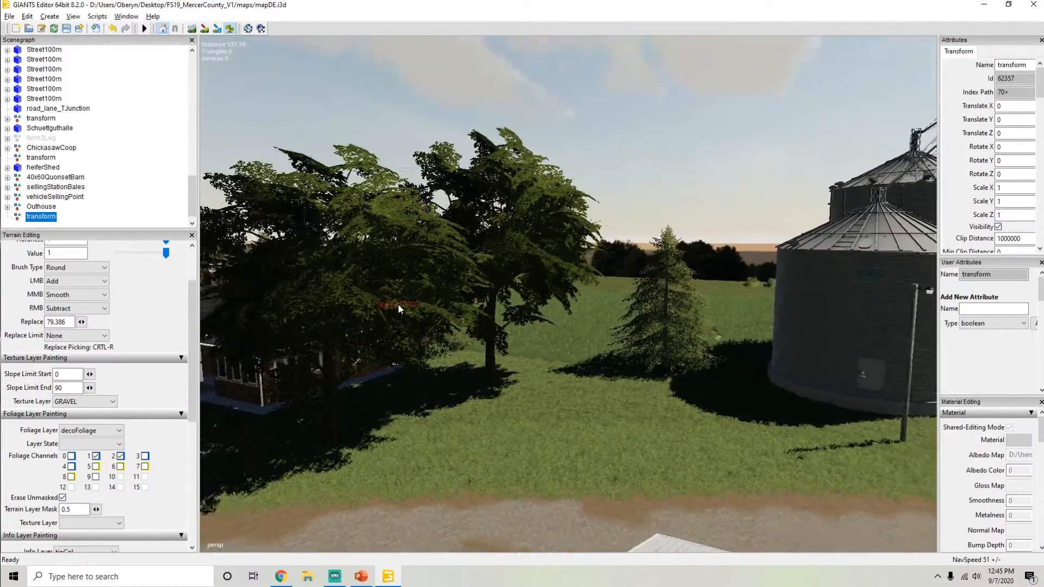
scroll(398, 305, "up", 7)
left_click_drag(492, 376, 272, 348, "alt")
scroll(515, 327, "down", 6)
scroll(596, 354, "up", 5)
scroll(383, 340, "down", 5)
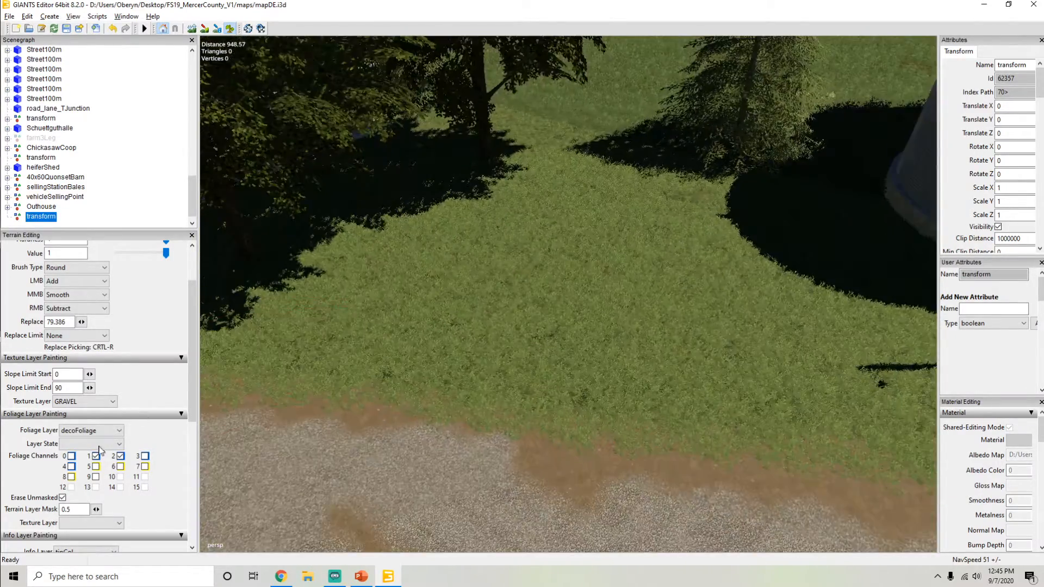
Step: Paint decoFoliage in the grassDense state over the brown dirt patch in the gravel farmyard, and undo it
left_click(98, 444)
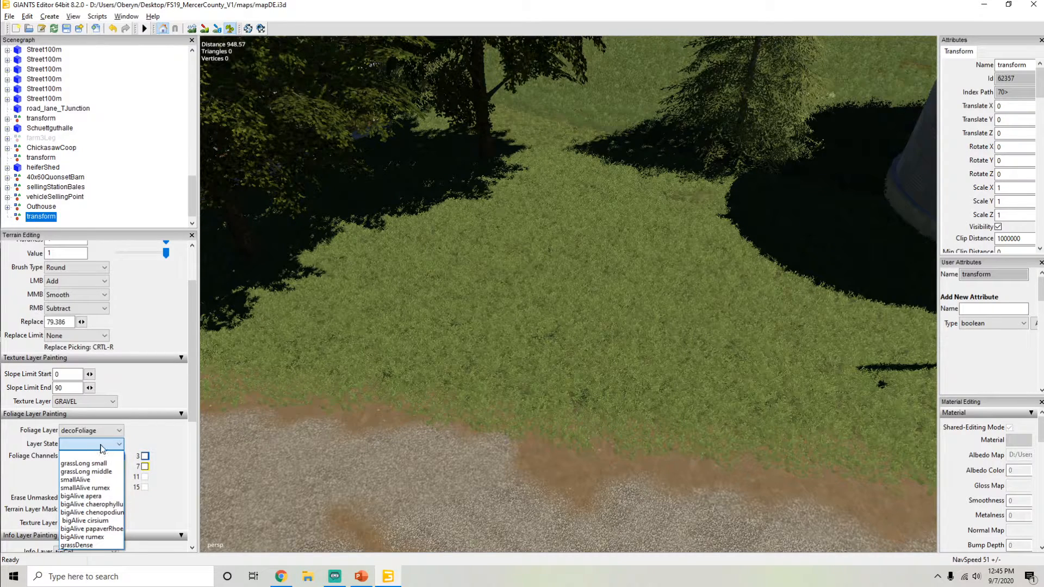
left_click(90, 546)
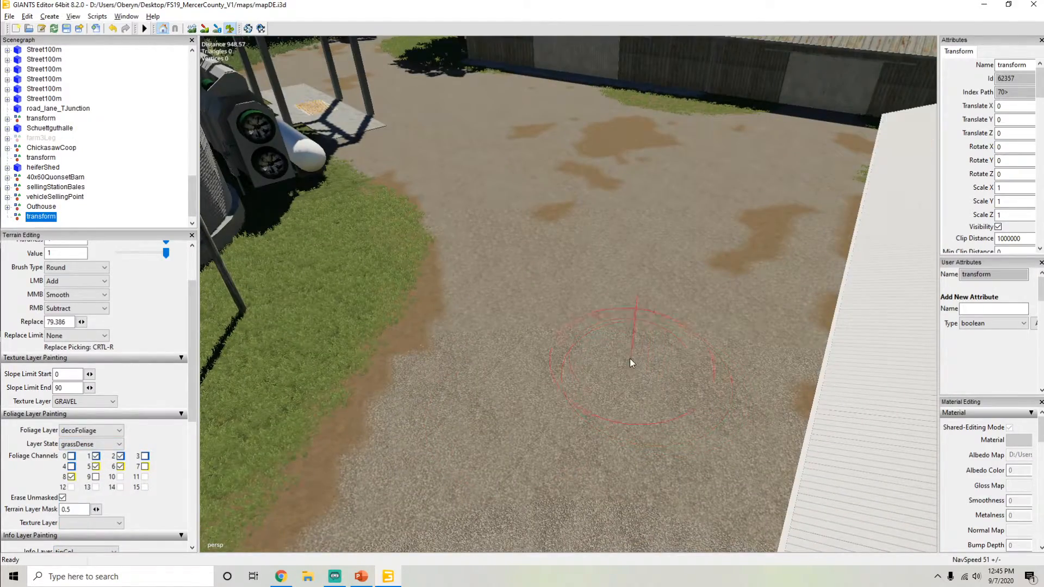
scroll(569, 256, "up", 3)
left_click_drag(540, 350, 583, 322, "alt")
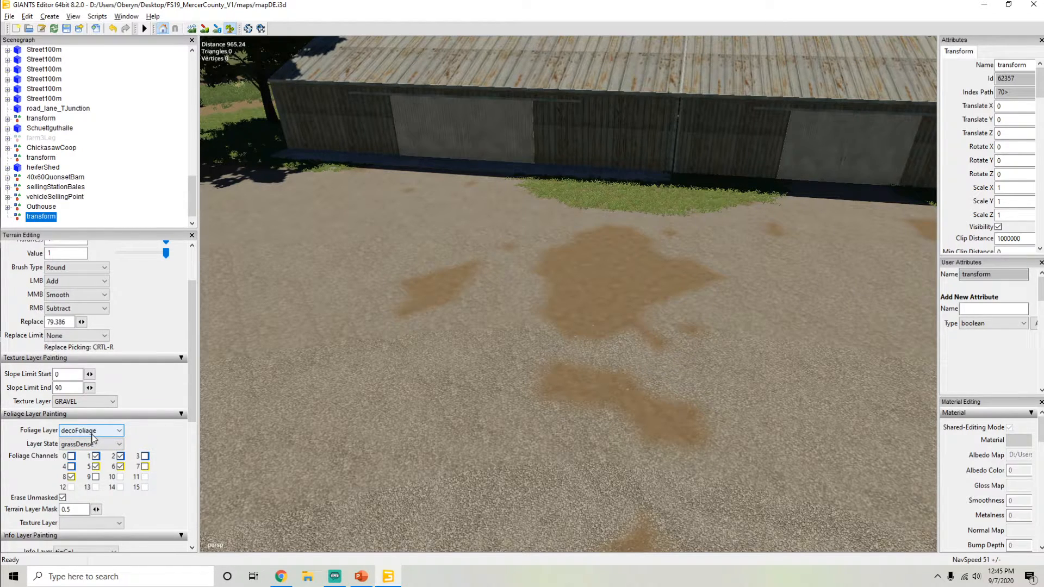
scroll(778, 329, "down", 3)
left_click_drag(778, 328, 572, 311, "alt")
scroll(635, 322, "up", 3)
scroll(634, 322, "down", 3)
scroll(572, 311, "up", 3)
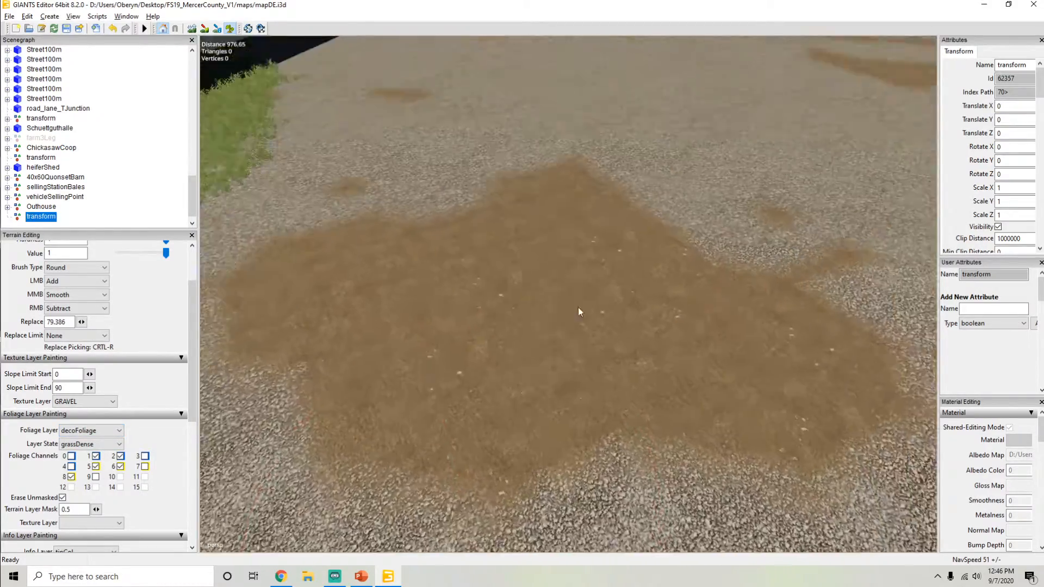
scroll(572, 311, "down", 3)
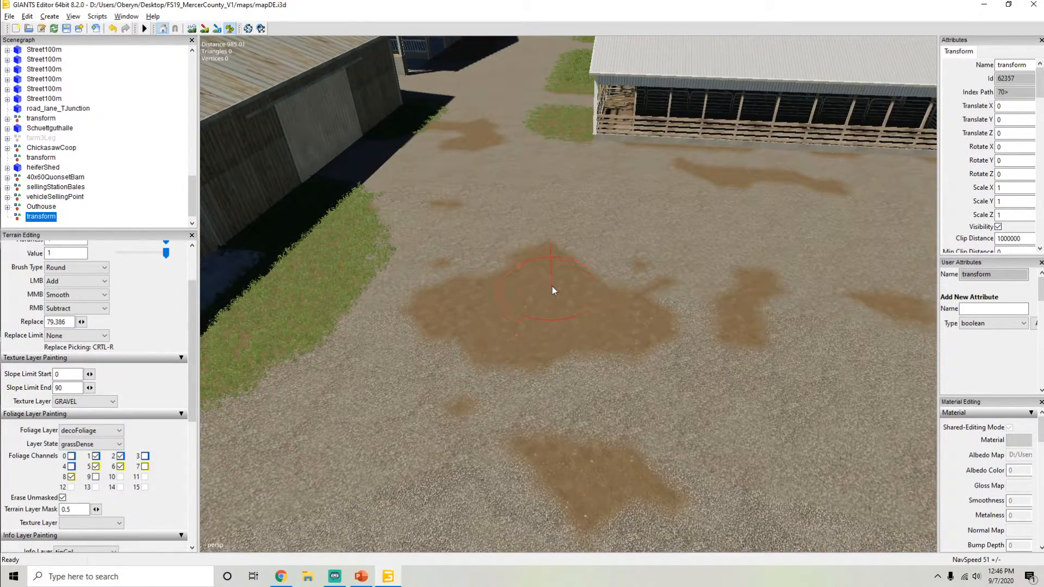
mouse_move(553, 279)
left_mouse_down()
mouse_move(518, 273)
mouse_move(467, 312)
mouse_move(593, 367)
mouse_move(602, 264)
left_mouse_up()
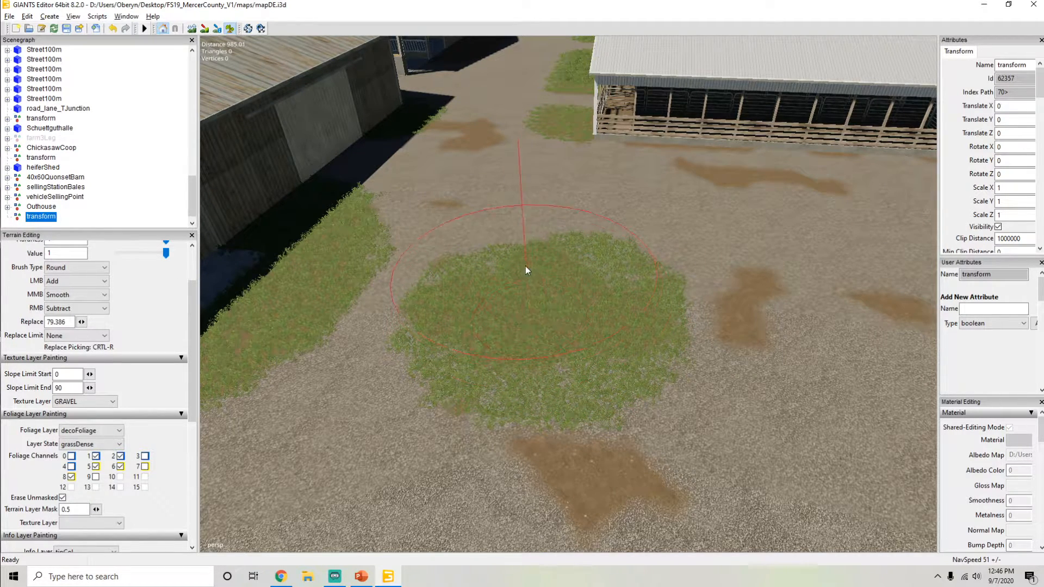
key("ctrl+z")
Step: Paint a round patch of decoFoliage in the smallAlive rumex state on the dirt patch, and erase it
left_click(90, 444)
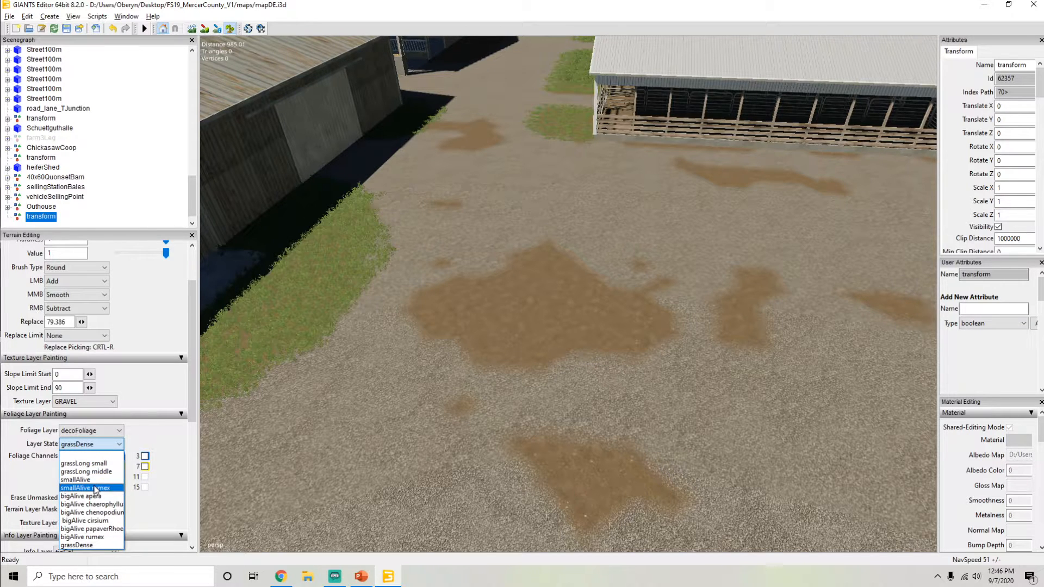
left_click(95, 488)
left_click(530, 311)
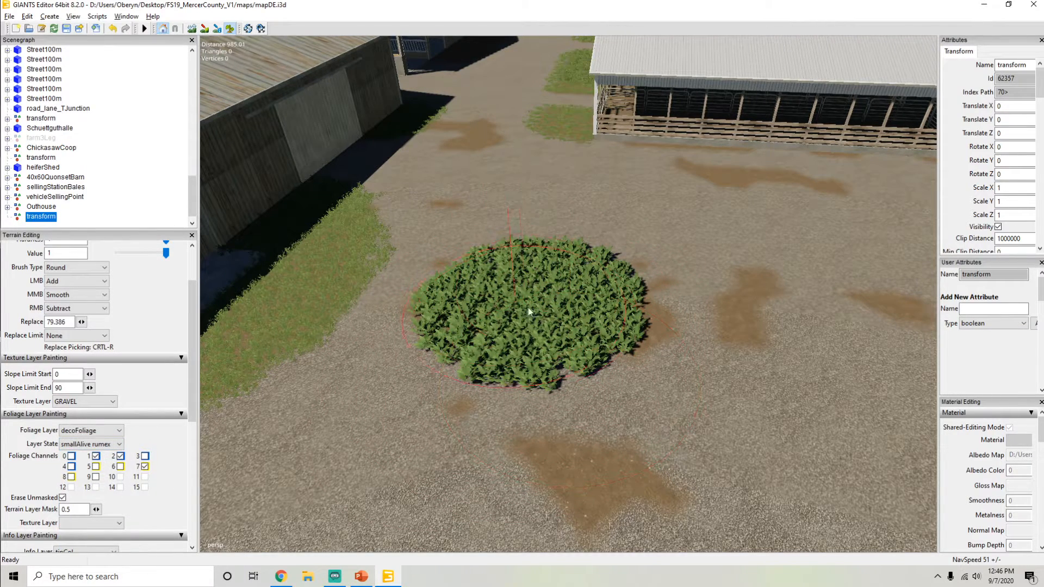
mouse_move(546, 282)
right_mouse_down()
mouse_move(540, 251)
mouse_move(498, 351)
right_mouse_up()
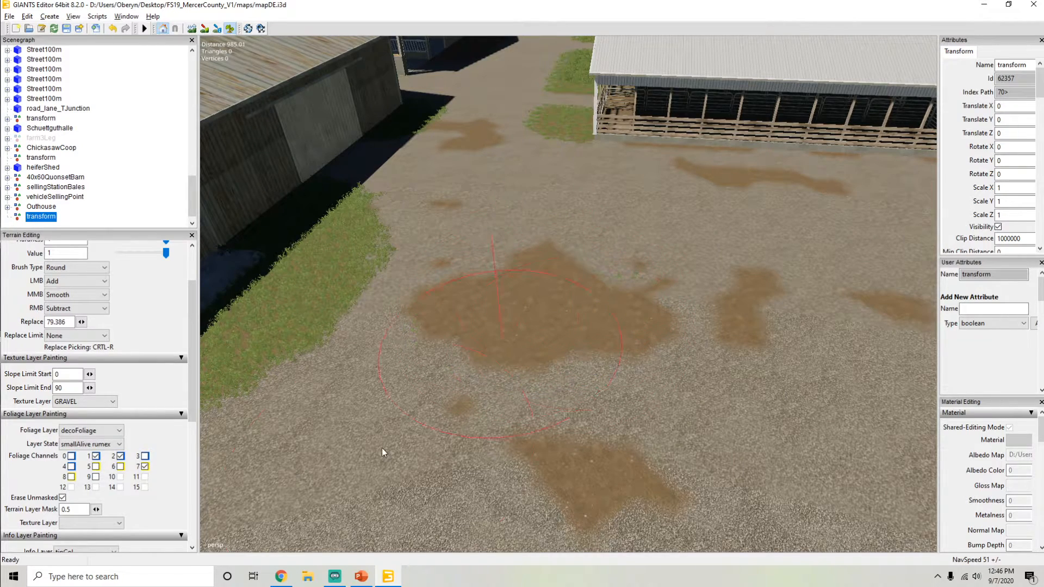
Step: Paint a few bigAlive rumex plants on the dirt patch, inspect them up close, and erase them
left_click(98, 445)
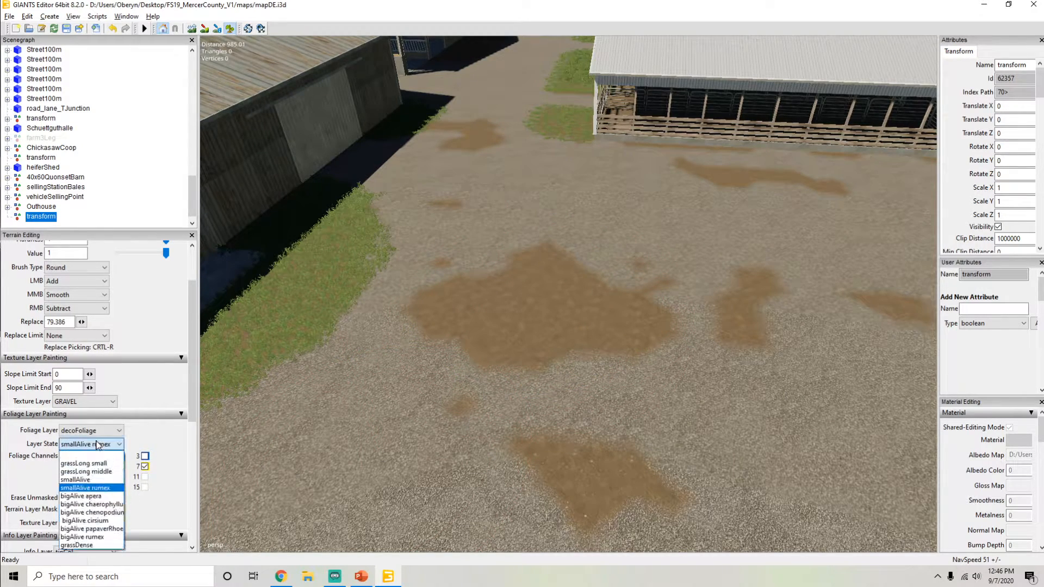
left_click(91, 537)
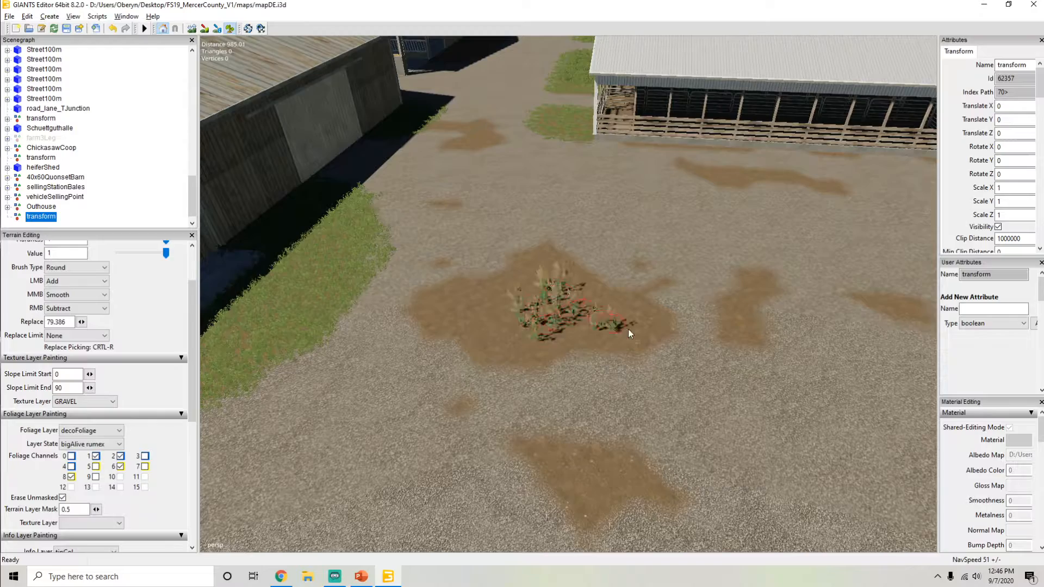
scroll(563, 353, "up", 6)
left_click_drag(526, 422, 565, 377, "alt")
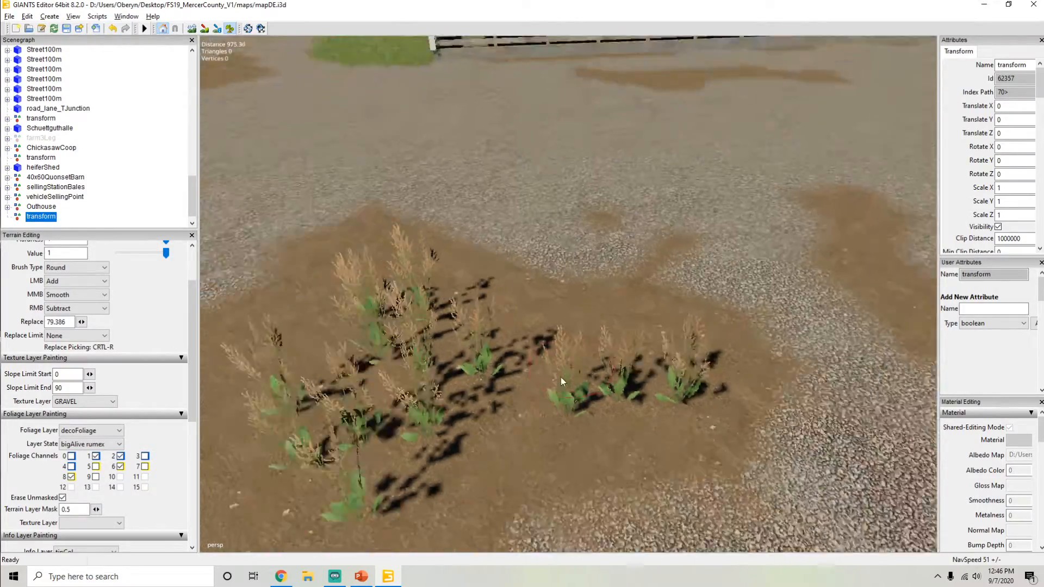
scroll(565, 377, "down", 5)
right_click_drag(560, 362, 504, 327)
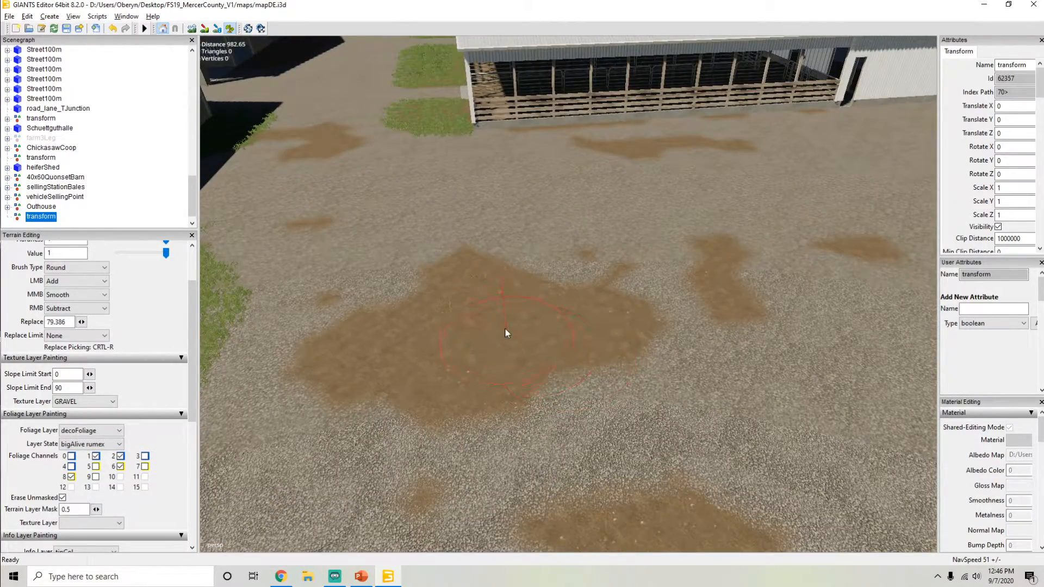
Step: Paint a small cluster of bigAlive cirsium plants on the dirt patch, and undo it
left_click(104, 443)
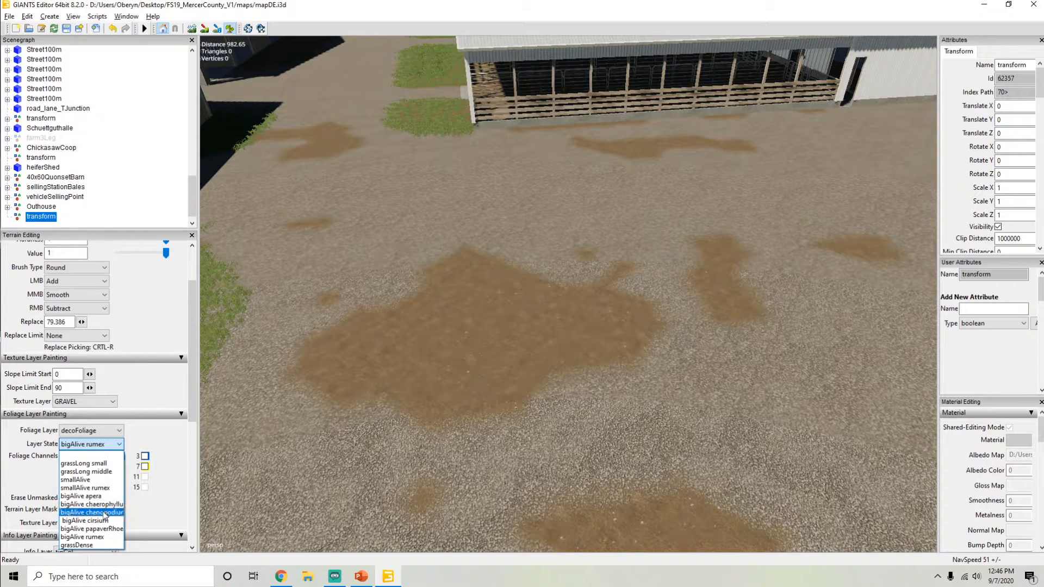
left_click(87, 520)
left_click_drag(511, 322, 563, 325)
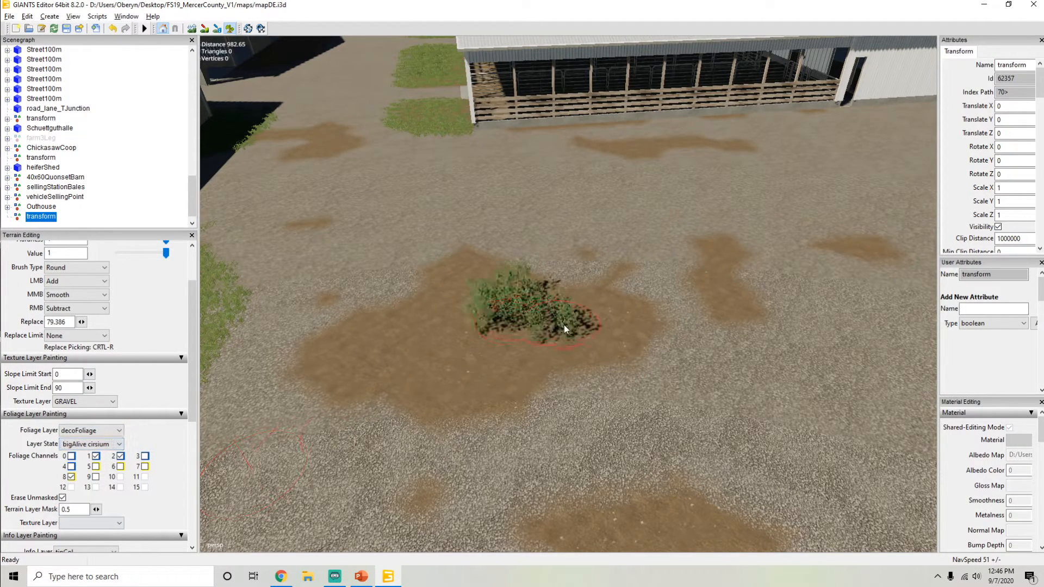
key("ctrl+z")
Step: Paint a small cluster of white-flowered bigAlive chaerophyllu plants on the dirt patch, inspect it up close, and erase it
left_click(101, 445)
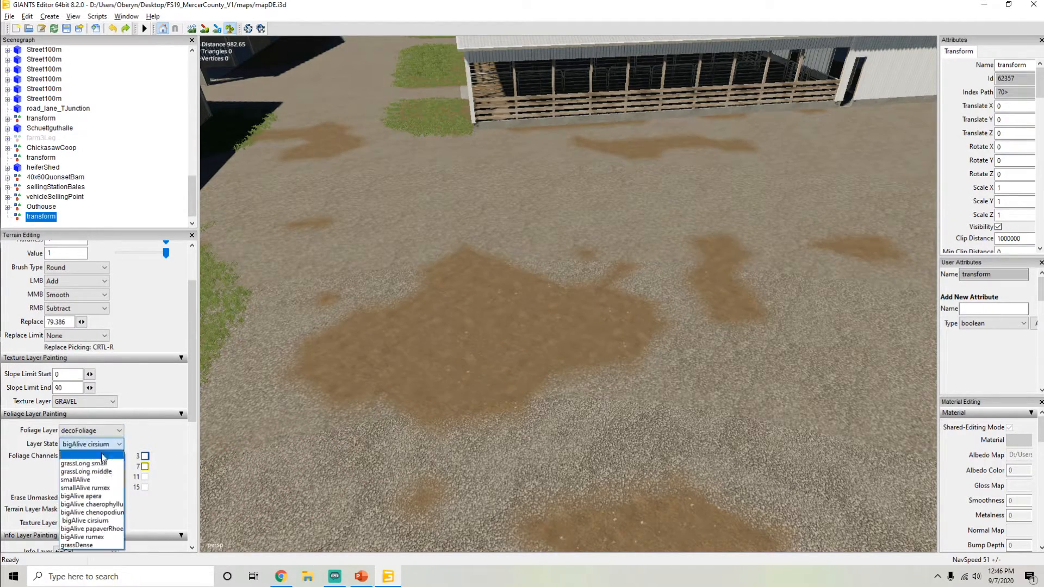
left_click(105, 506)
left_click(513, 295)
scroll(500, 322, "up", 5)
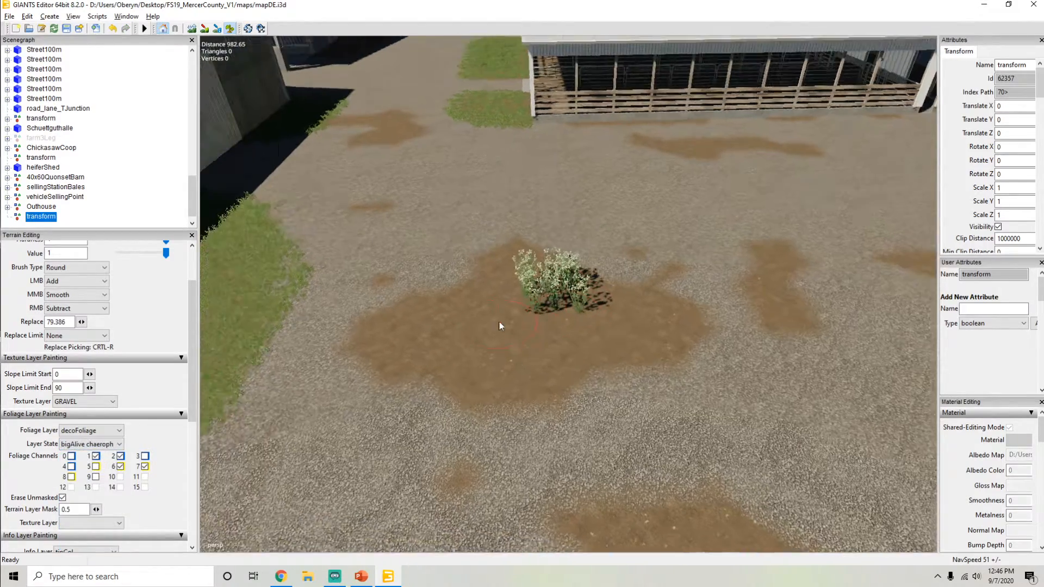
scroll(485, 266, "down", 5)
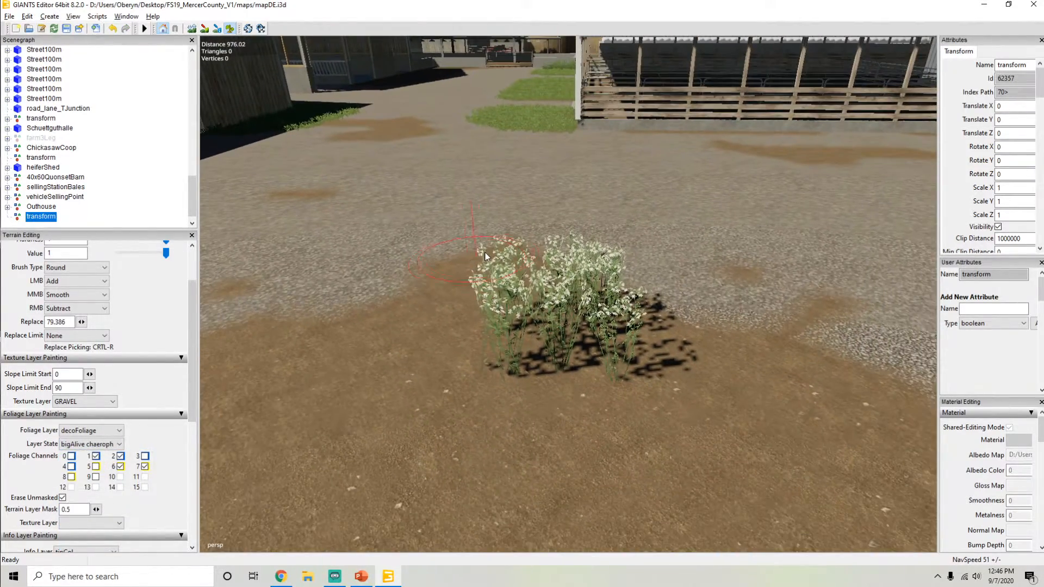
scroll(452, 294, "down", 2)
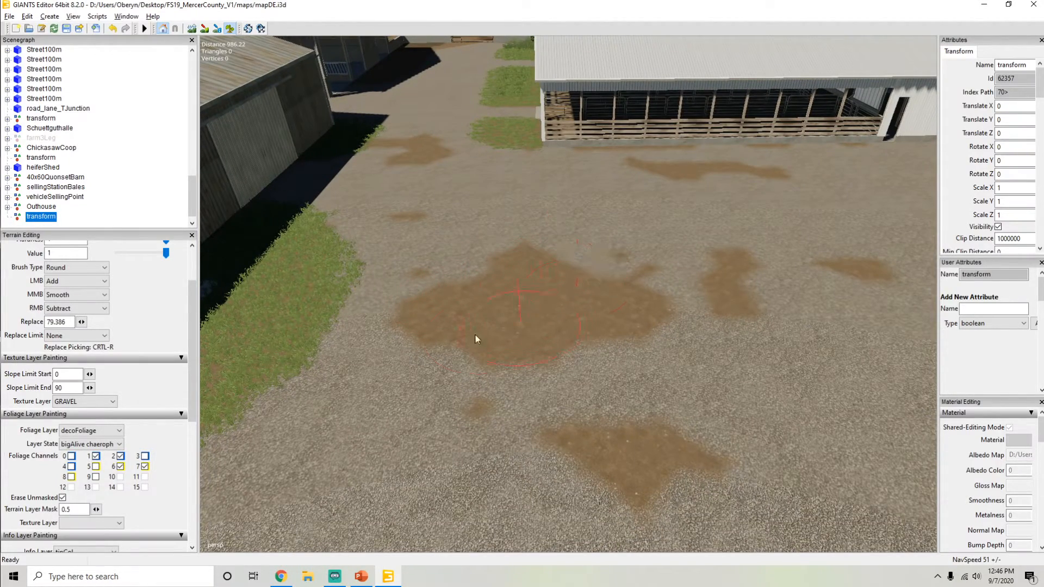
Step: Switch the foliage layer to bush01
left_click_drag(380, 326, 304, 370, "alt")
left_click(107, 447)
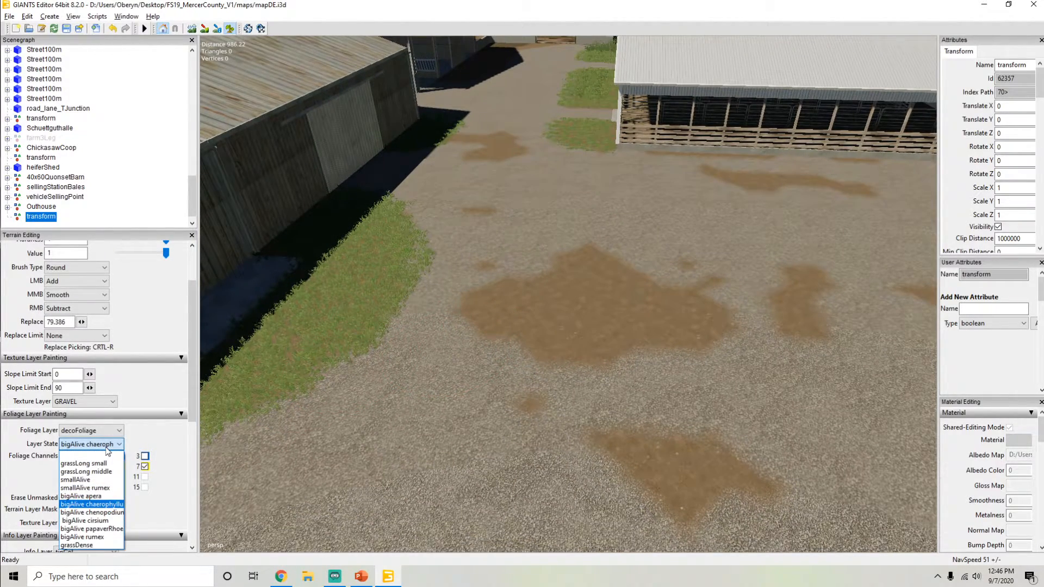
left_click(107, 450)
scroll(457, 337, "down", 3)
left_click_drag(457, 337, 500, 328, "alt")
scroll(599, 343, "down", 3)
scroll(500, 328, "up", 4)
left_click_drag(582, 295, 690, 312, "alt")
scroll(653, 301, "down", 3)
left_click_drag(609, 290, 204, 429, "alt")
left_click(107, 444)
left_click(102, 435)
left_click(102, 433)
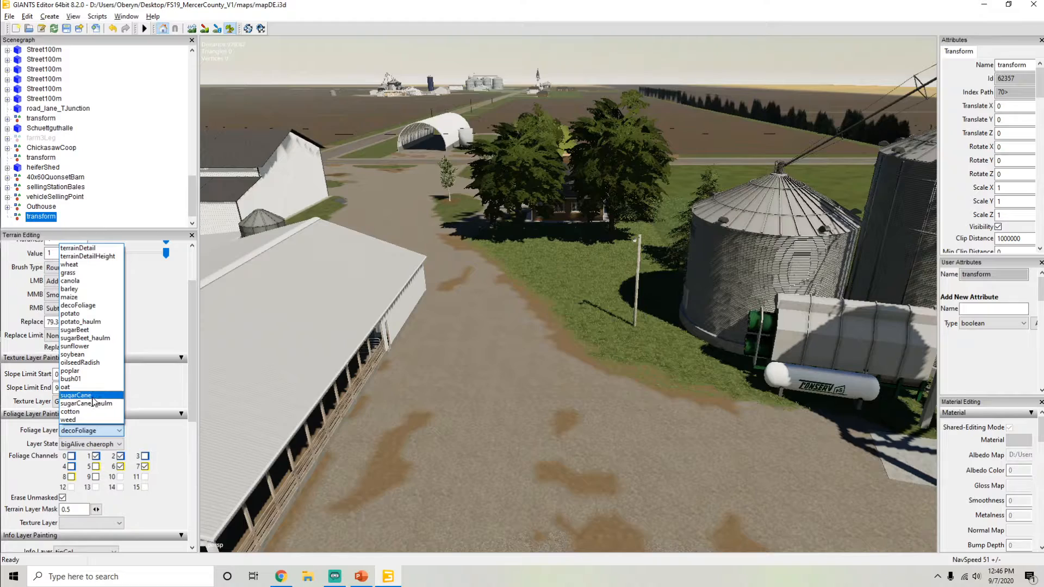
left_click(90, 380)
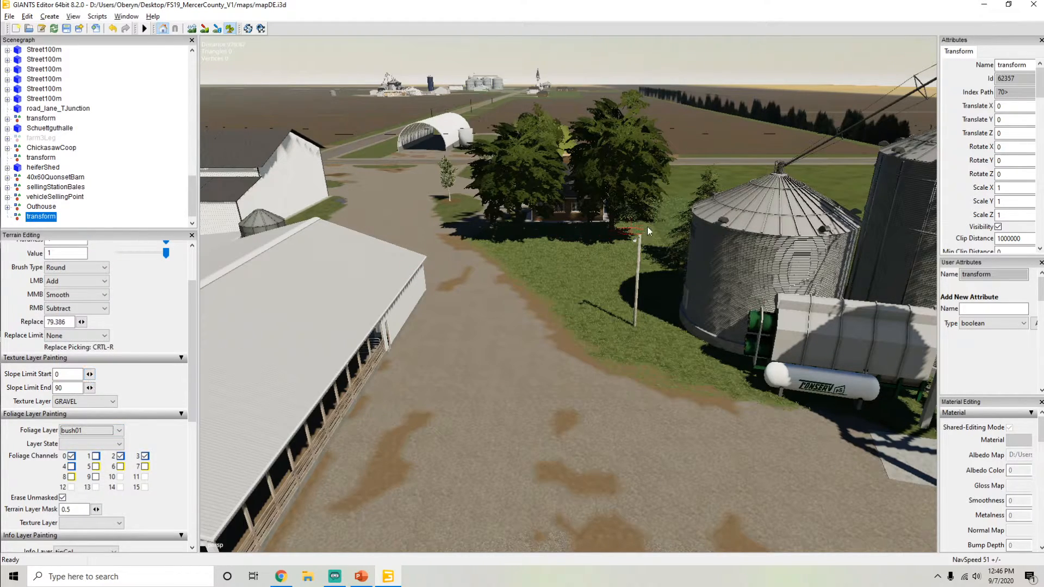
Step: Examine the bushes and flowering plants growing in the grass verge along the road near the long barn
left_click_drag(530, 222, 452, 152, "alt")
right_click_drag(451, 153, 693, 161, "alt")
left_click_drag(694, 160, 545, 197, "alt")
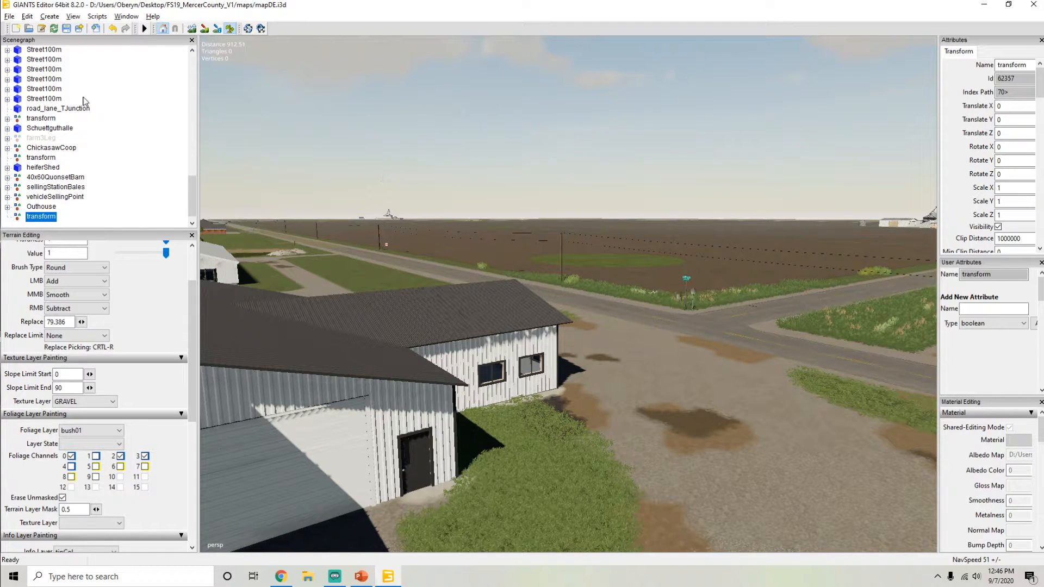
left_click_drag(448, 192, 410, 173, "alt")
right_click_drag(410, 173, 562, 146, "alt")
left_click_drag(562, 146, 438, 225, "alt")
right_click_drag(438, 224, 404, 246, "alt")
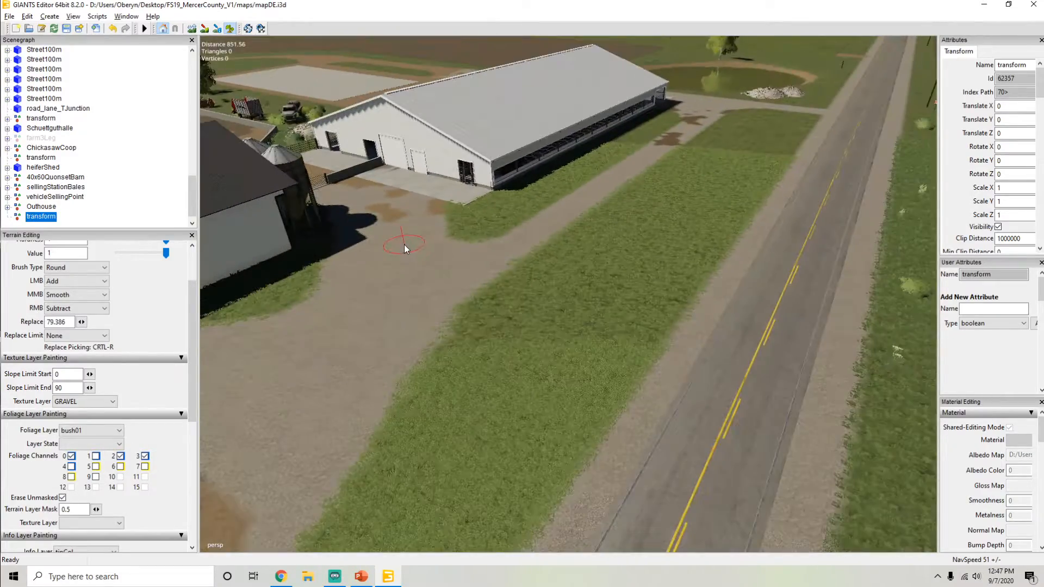
left_click_drag(468, 389, 599, 333, "alt")
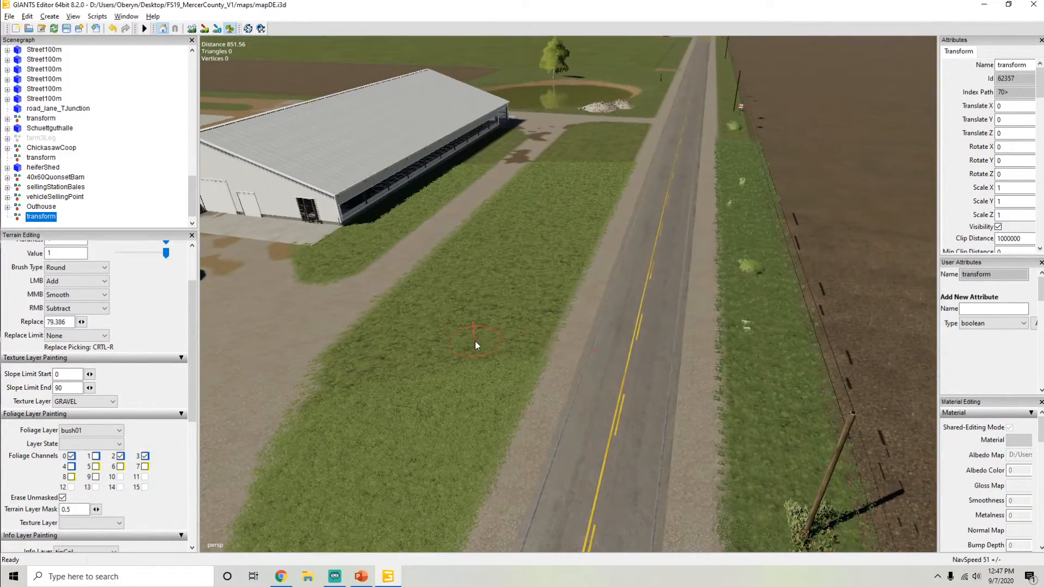
left_click_drag(476, 341, 520, 329, "alt")
right_click_drag(520, 330, 579, 310, "alt")
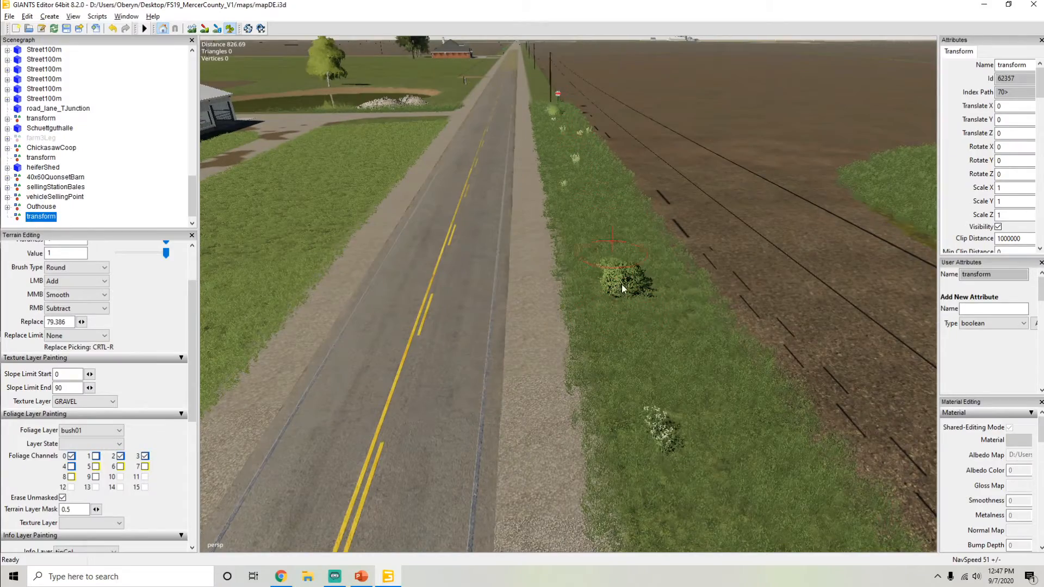
left_click_drag(620, 282, 517, 272, "alt")
right_click_drag(517, 271, 449, 305, "alt")
left_click_drag(450, 306, 427, 305, "alt")
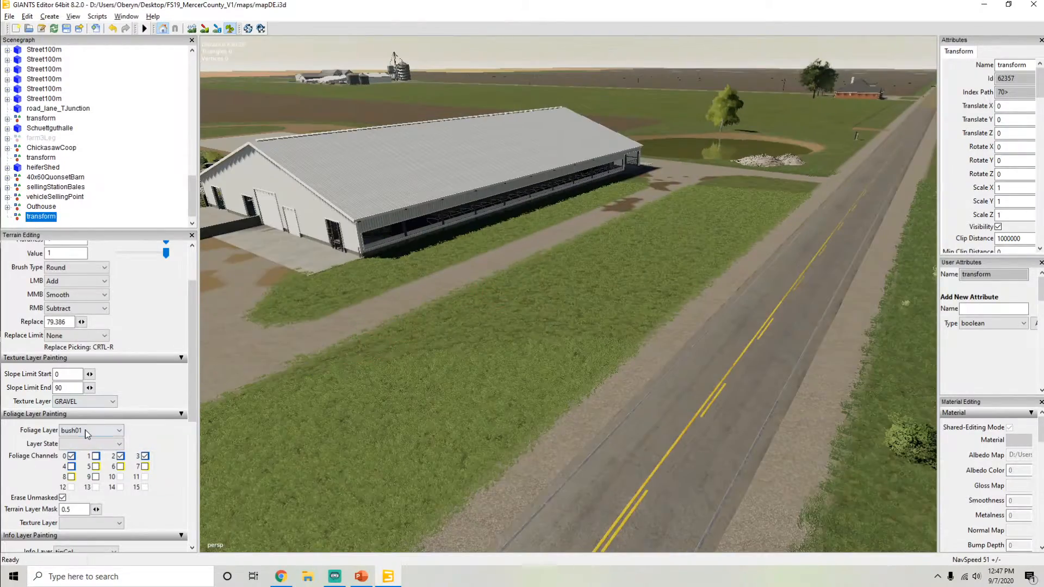
Step: Paint a row of bush01 bushes in State 1 on the grass strip between the long barn and the road
left_click(82, 445)
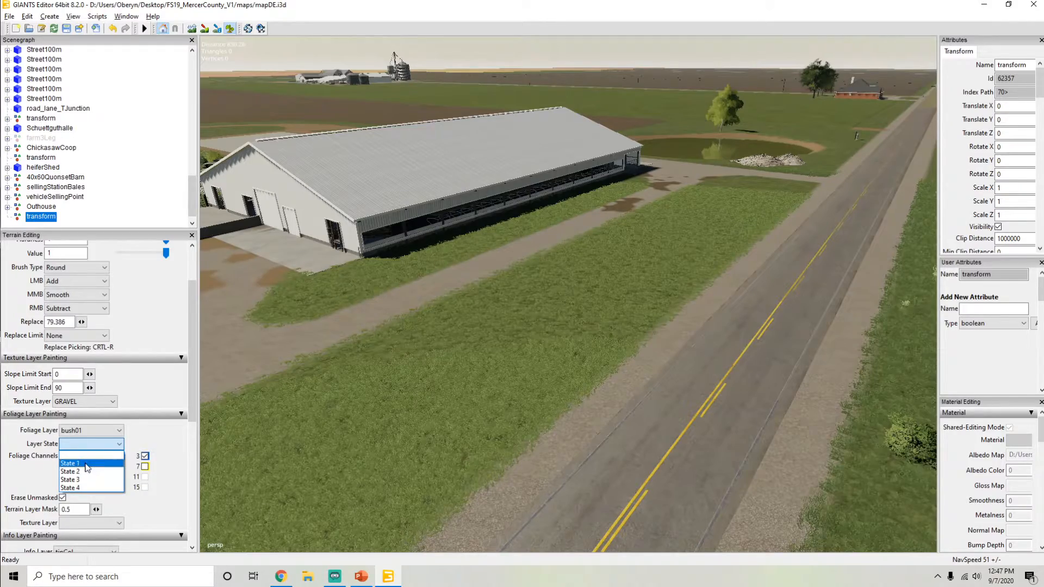
left_click(85, 464)
left_click_drag(451, 396, 559, 365, "alt")
scroll(514, 345, "up", 3)
scroll(559, 364, "down", 4)
scroll(508, 359, "down", 3)
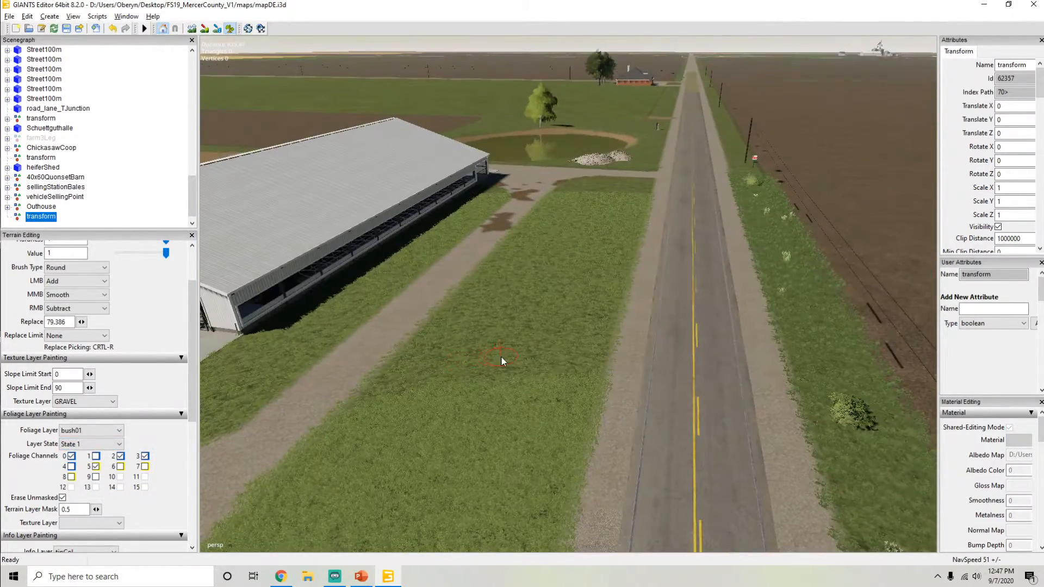
left_click(494, 382)
left_click_drag(494, 385, 443, 468)
scroll(443, 468, "up", 5)
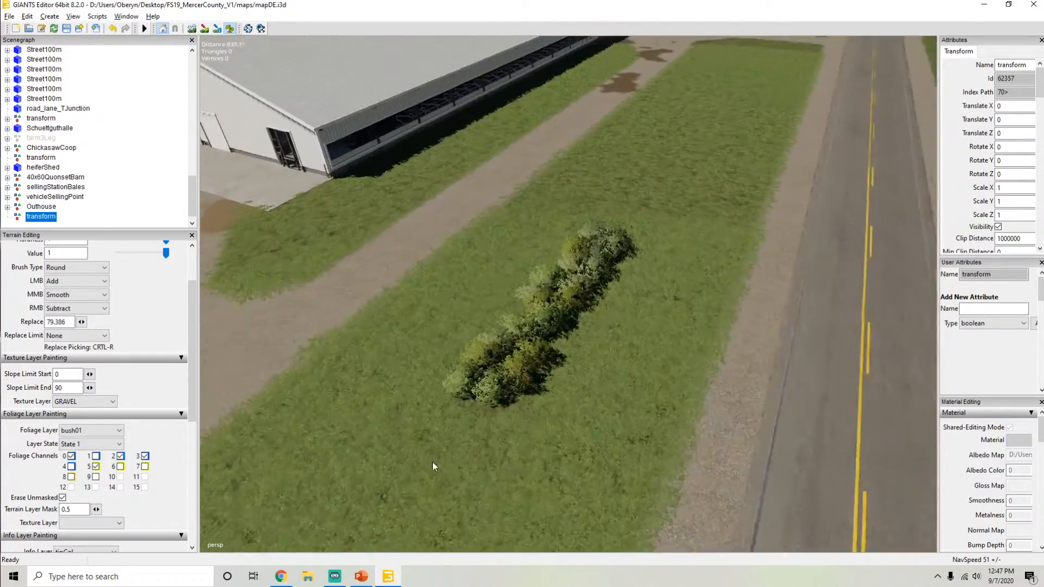
Step: Undo the row of State 1 bushes and set the bush01 layer state to State 4
mouse_move(618, 247)
left_mouse_down()
mouse_move(729, 68)
mouse_move(599, 100)
mouse_move(739, 185)
mouse_move(579, 241)
mouse_move(557, 285)
mouse_move(415, 278)
left_mouse_up()
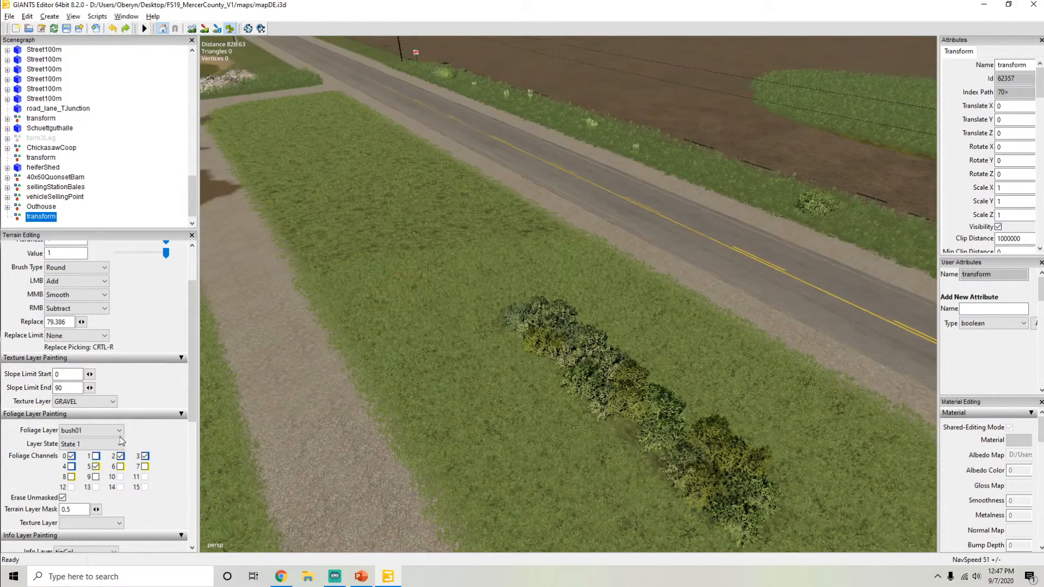
key("ctrl+z")
left_click(103, 444)
left_click(89, 489)
Step: Paint single State 4 bush01 bushes and a dense row of them on the grass strip between the barn and the road
mouse_move(527, 289)
left_mouse_down()
mouse_move(488, 282)
mouse_move(375, 192)
left_mouse_up()
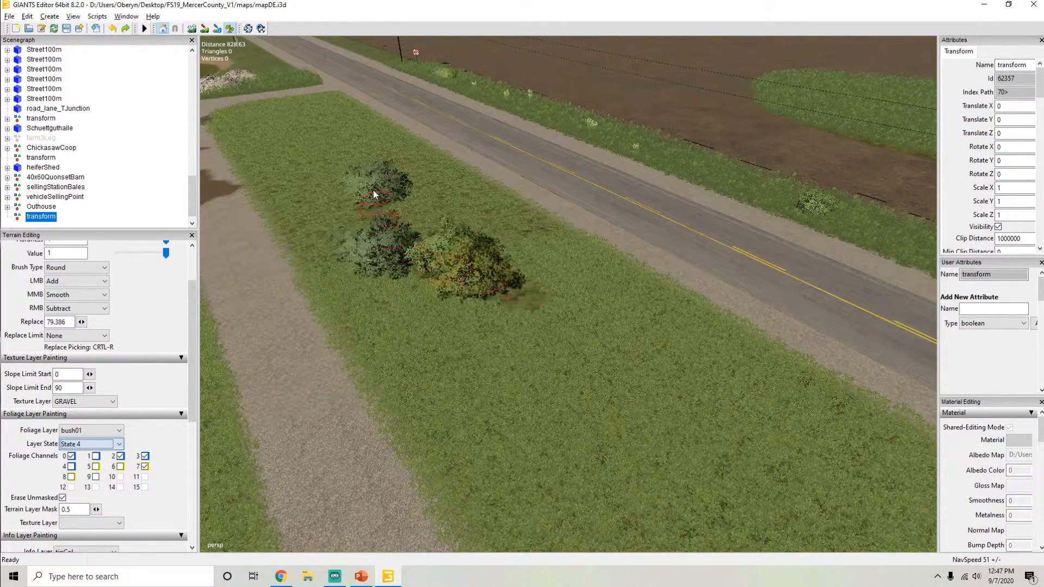
key("ctrl+z")
mouse_move(475, 214)
left_mouse_down("alt")
mouse_move(443, 226)
mouse_move(477, 403)
left_mouse_up("alt")
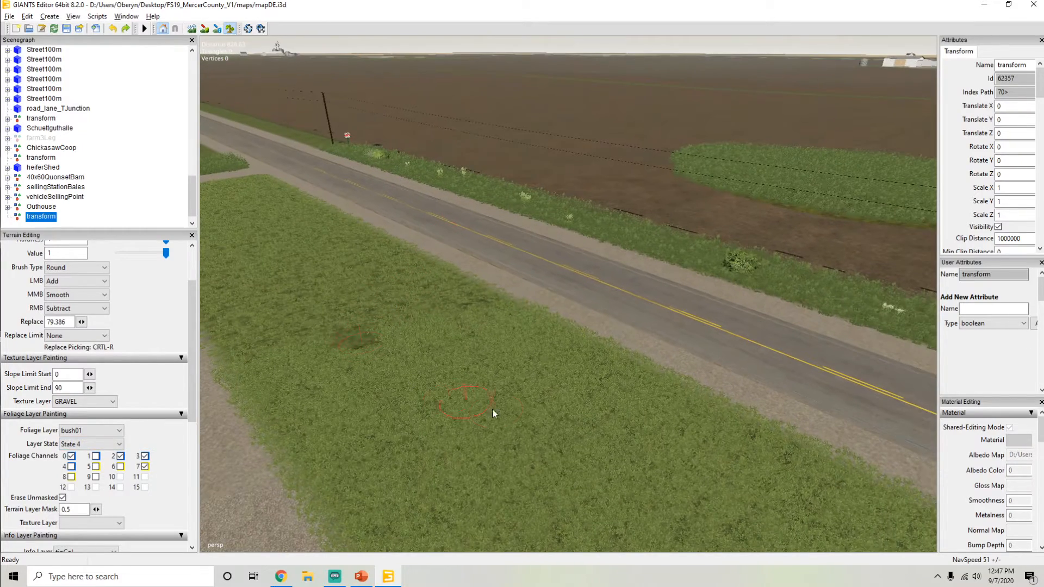
left_click(478, 406)
left_click(322, 324)
left_click_drag(322, 324, 343, 329, "alt")
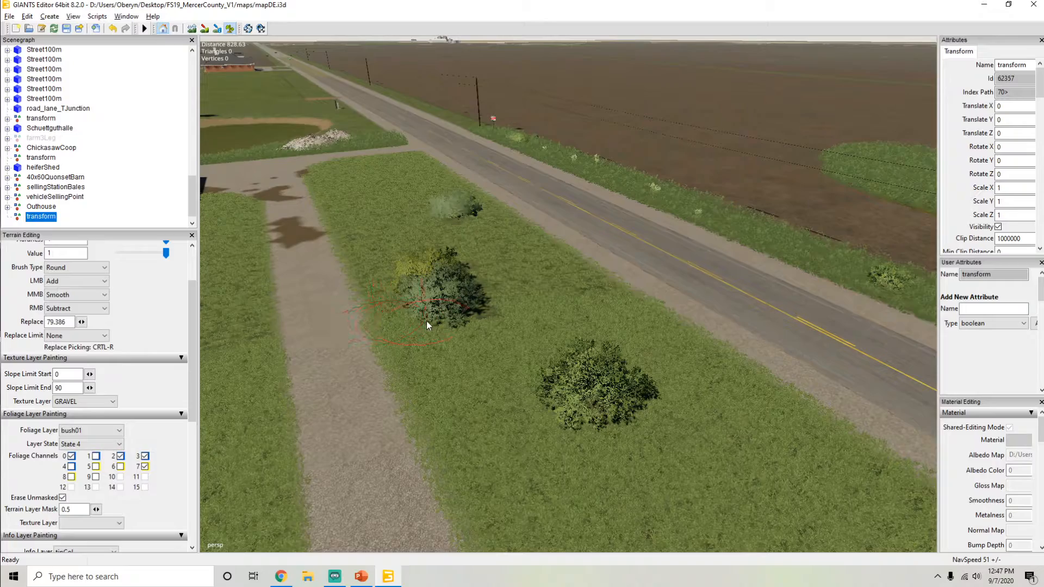
left_click_drag(426, 321, 533, 324, "alt")
mouse_move(525, 388)
left_mouse_down()
mouse_move(425, 364)
mouse_move(224, 269)
left_mouse_up()
left_click_drag(459, 349, 520, 353, "alt")
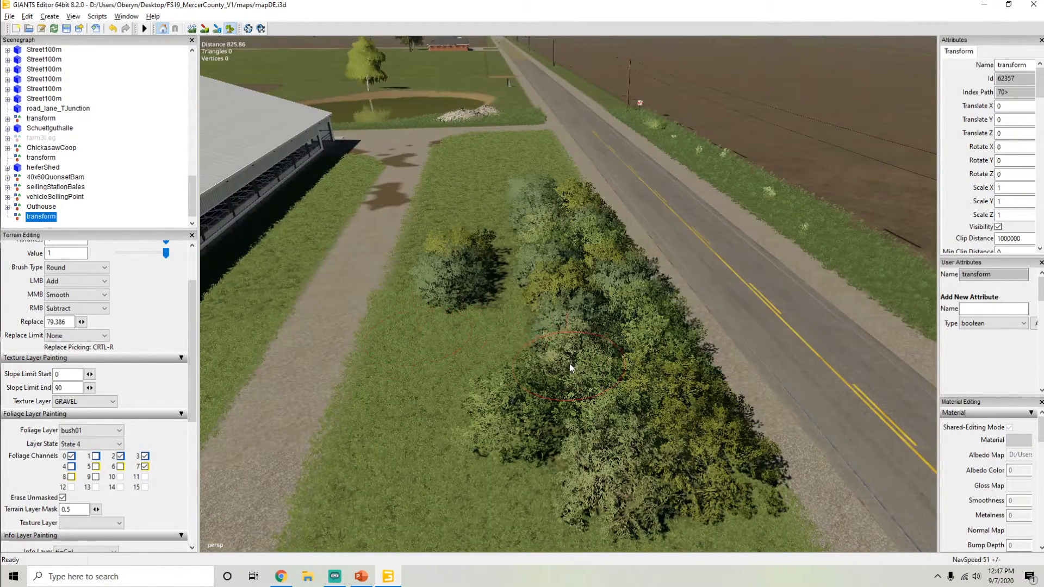
Step: Undo all the State 4 bush strokes on the grass strip
key("ctrl+z")
key("ctrl+z")
key("ctrl+z")
key("ctrl+z")
key("ctrl+z")
key("ctrl+z")
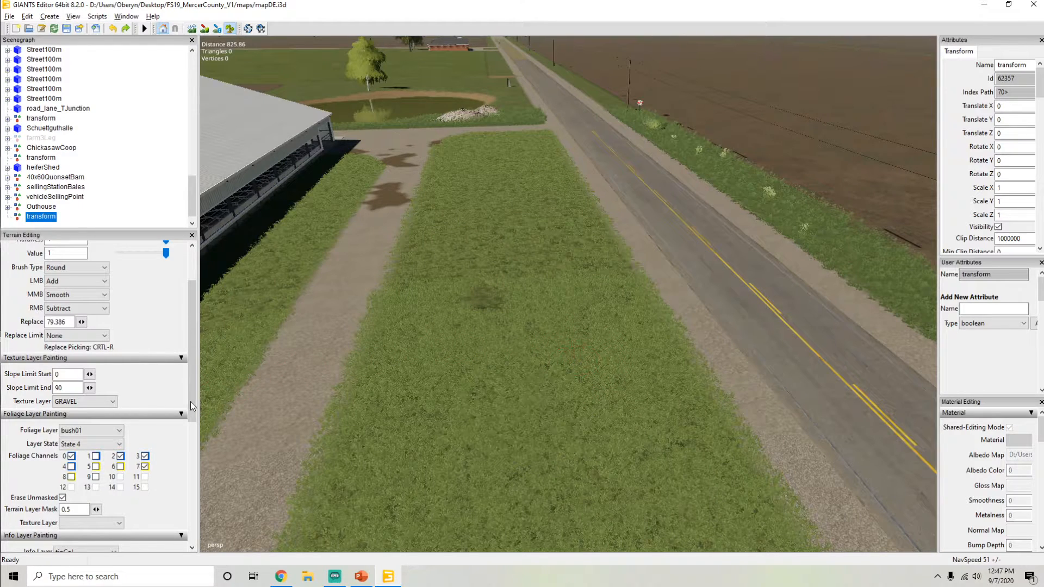
Step: Collapse the Texture Layer Painting and Foliage Layer Painting settings and expand Info Layer Painting
left_click(181, 415)
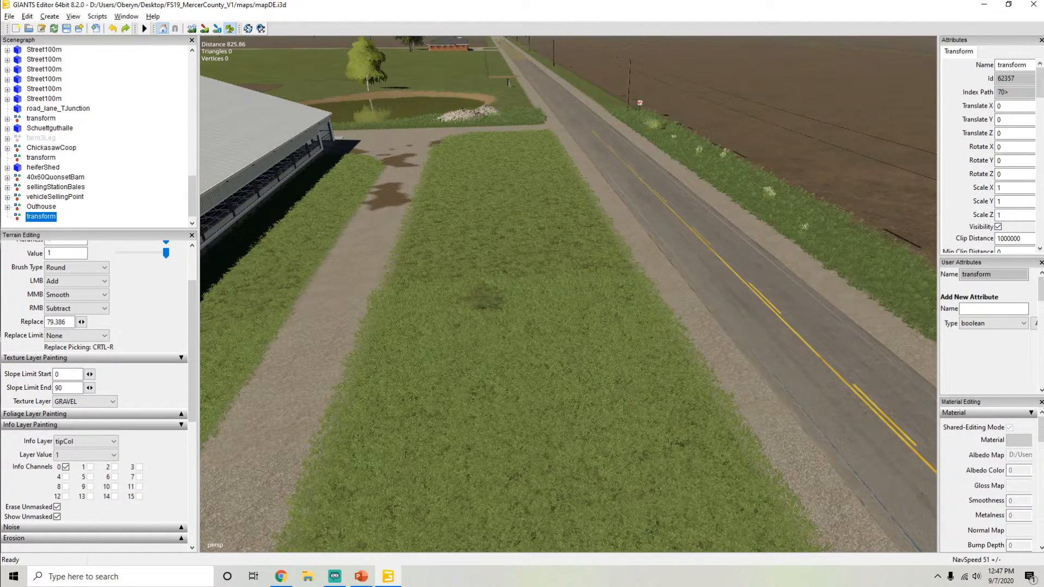
left_click(62, 433)
left_click(182, 424)
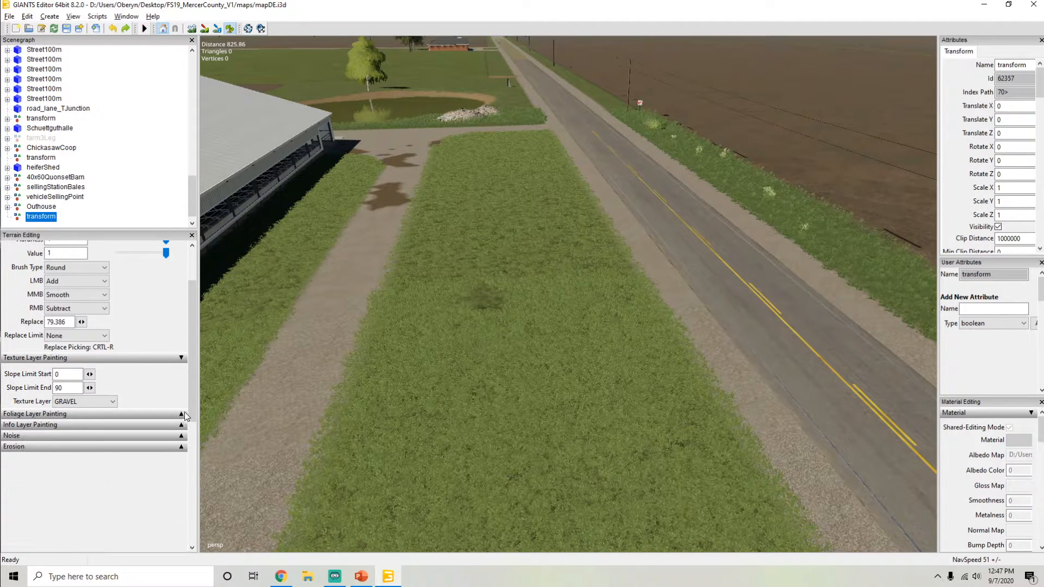
left_click(181, 414)
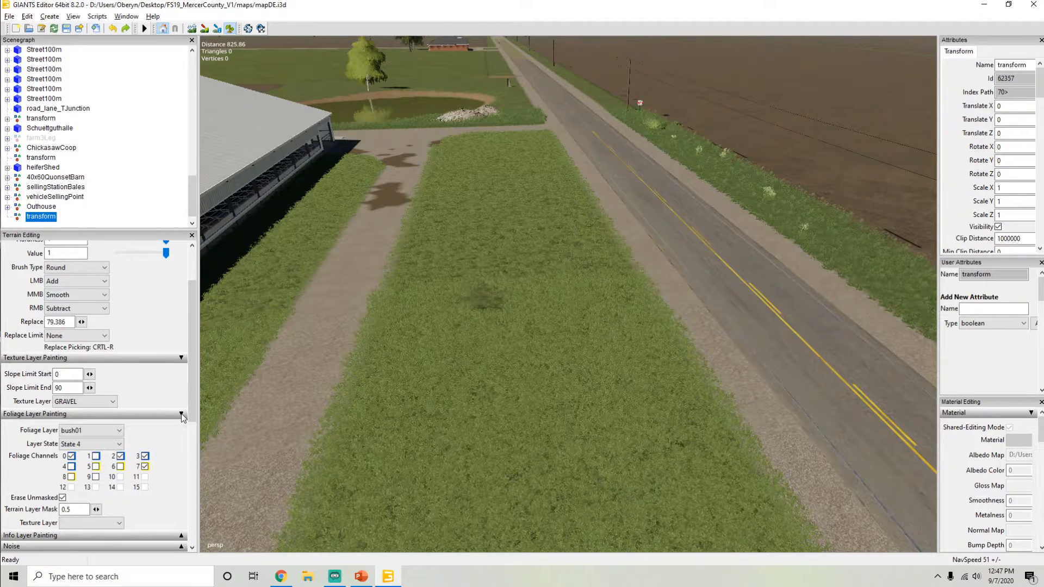
left_click(182, 414)
left_click(182, 359)
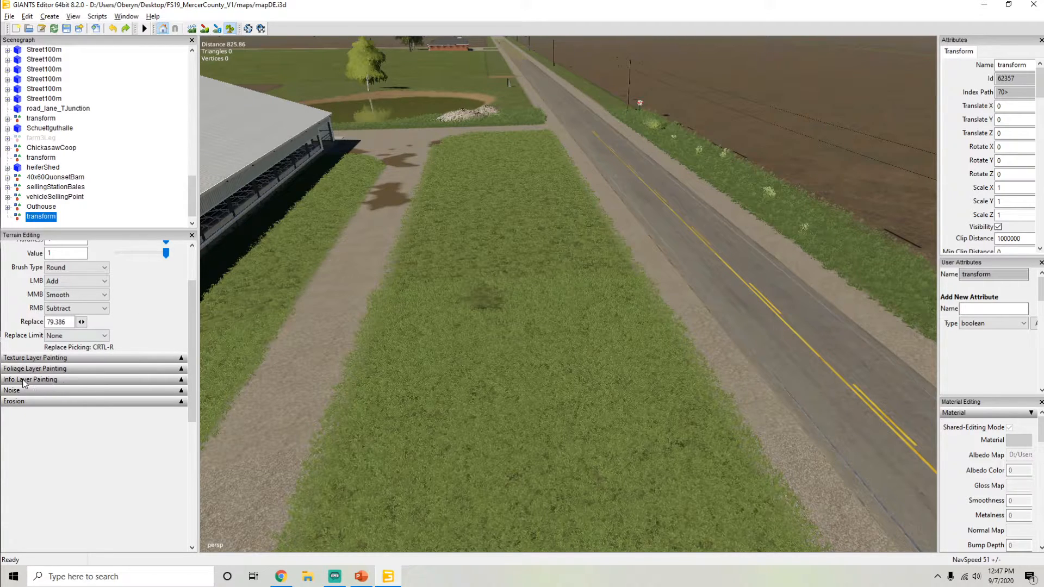
left_click(183, 381)
Step: Switch from foliage painting to the terrain info layer paint mode
left_click_drag(381, 338, 459, 321, "alt")
scroll(459, 321, "down", 3)
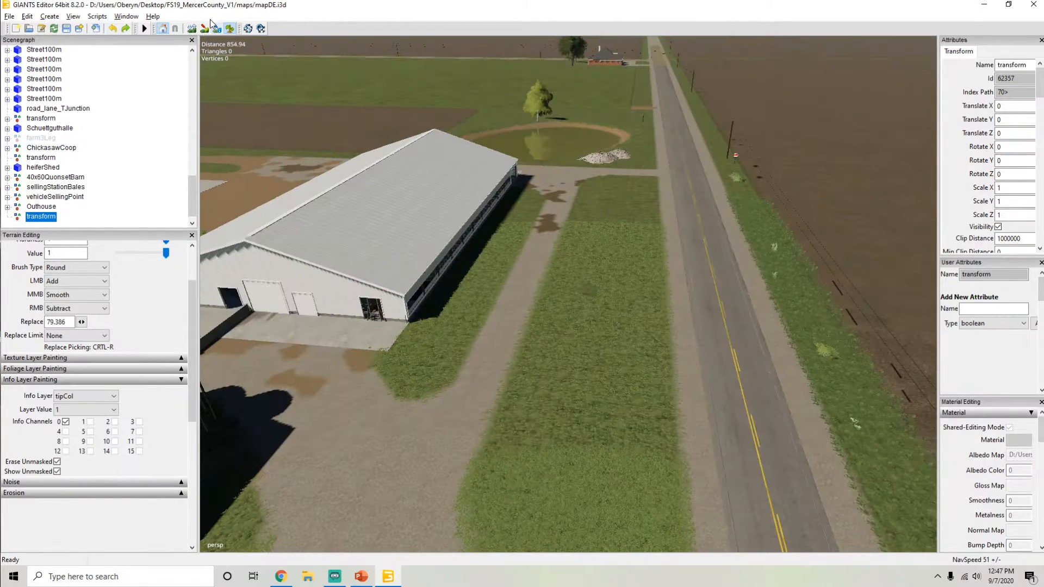
left_click(217, 29)
left_click_drag(582, 256, 471, 279, "alt")
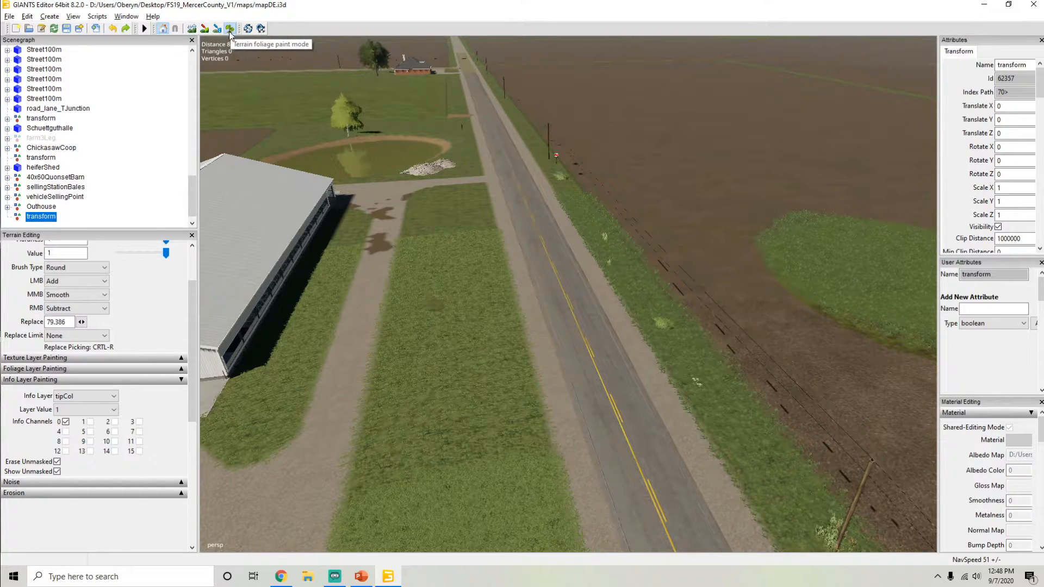
left_click(217, 29)
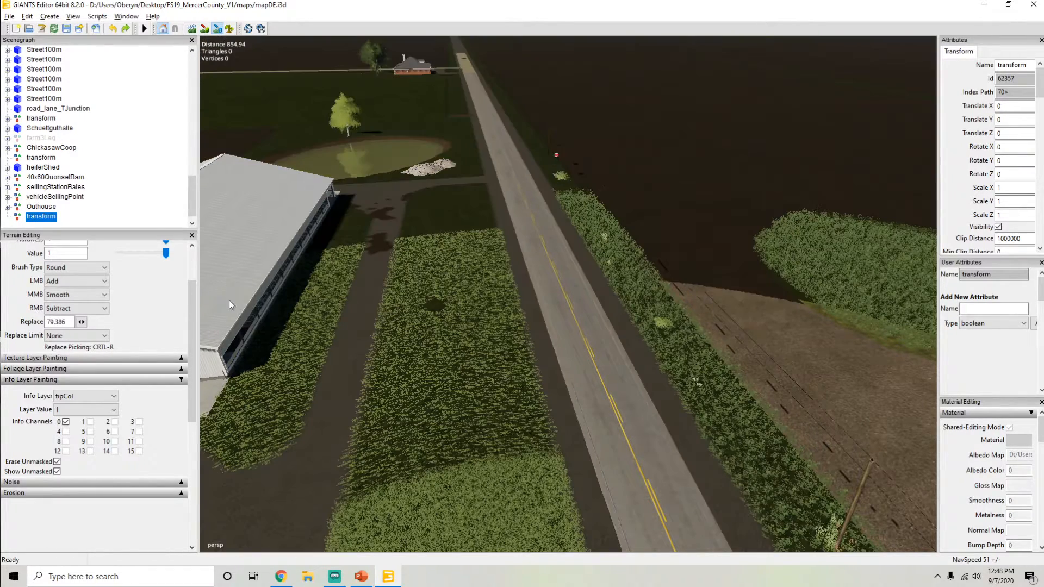
left_click_drag(229, 300, 596, 287, "alt")
right_click_drag(596, 287, 327, 344, "alt")
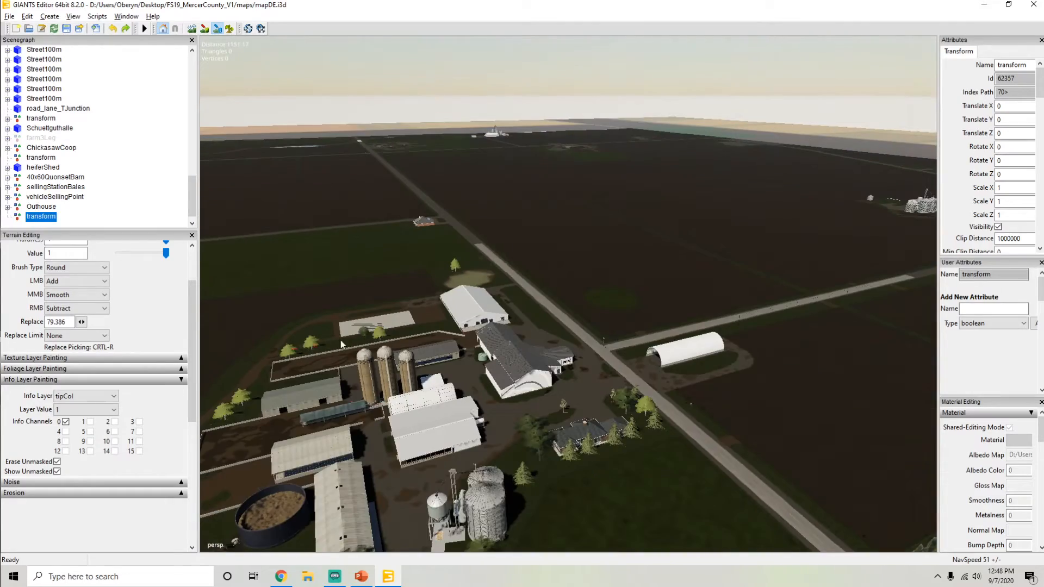
left_click_drag(427, 311, 444, 290, "alt")
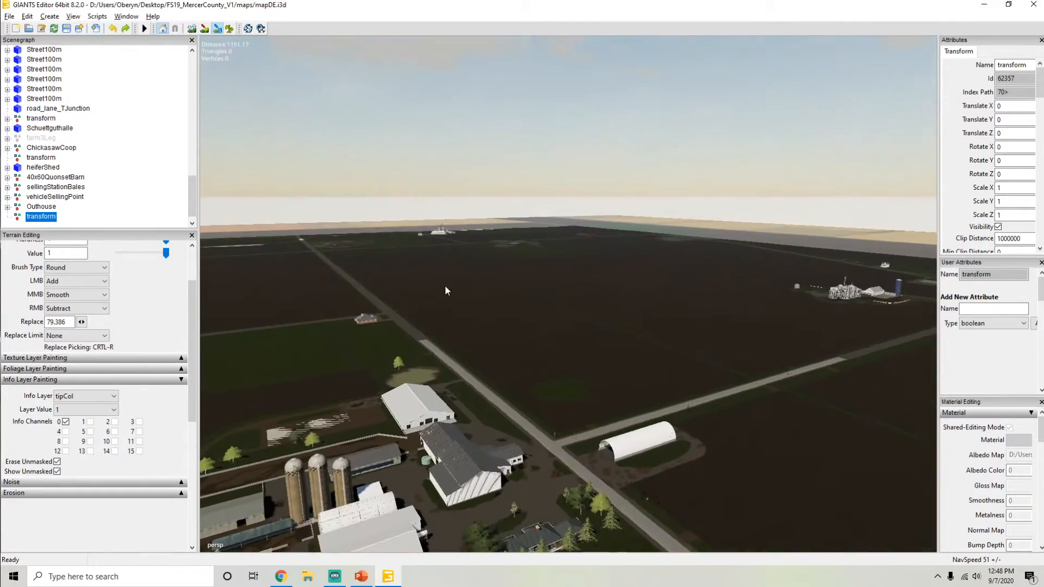
left_click_drag(358, 298, 212, 365, "alt")
Step: Paint a round tipCol patch with layer value 1 on the grass near the farmhouse, inspect it, and undo it
left_click(77, 397)
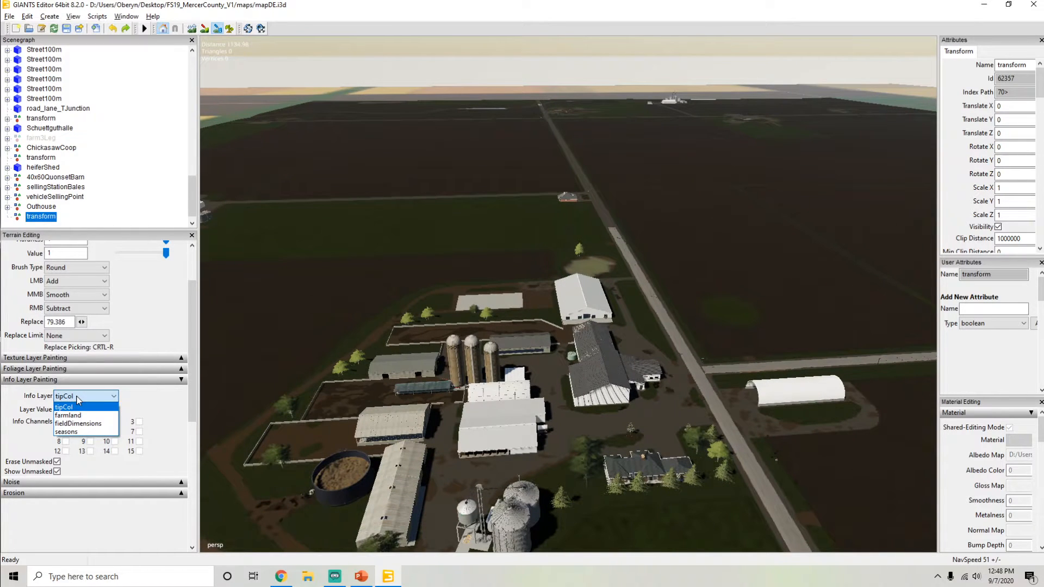
left_click(78, 400)
left_click_drag(450, 368, 540, 382, "alt")
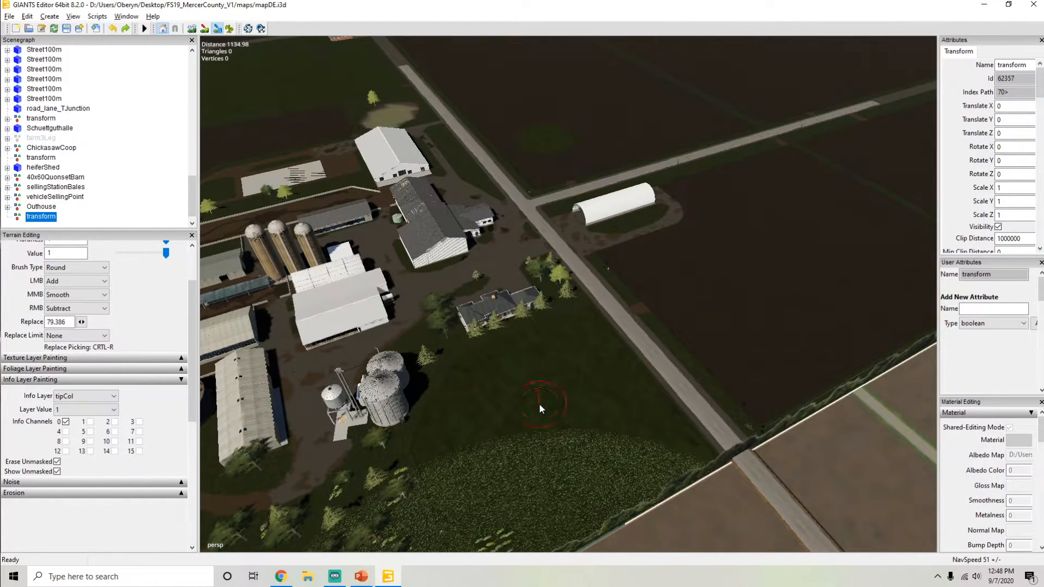
left_click(539, 403)
scroll(442, 432, "up", 3)
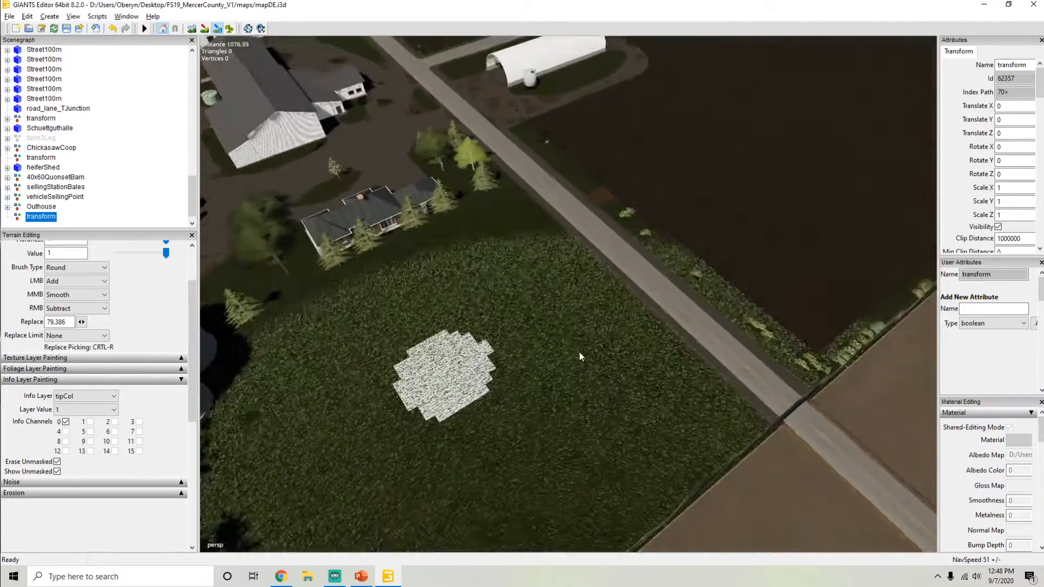
left_click_drag(577, 354, 514, 374, "alt")
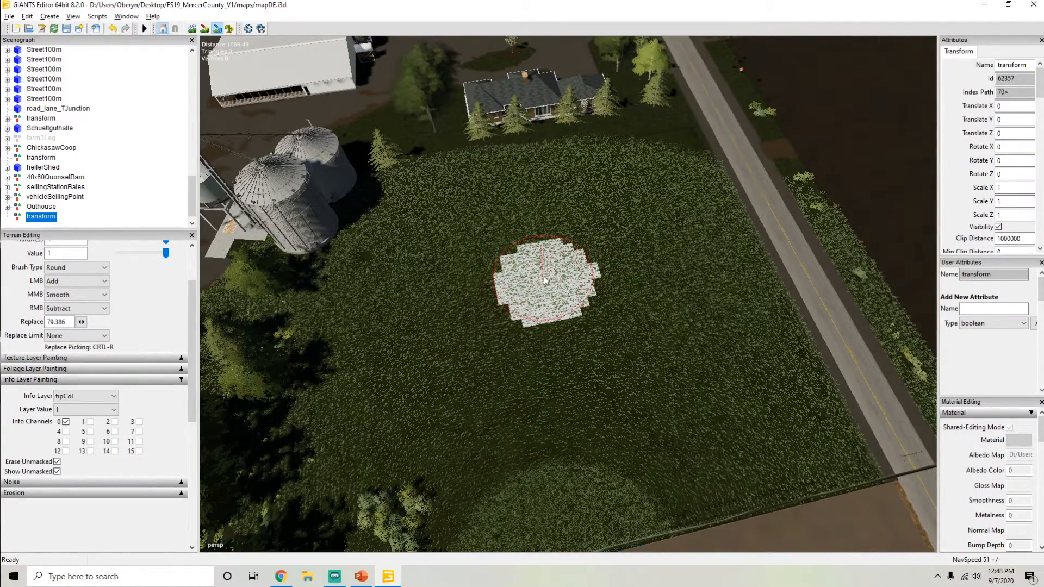
key("ctrl+z")
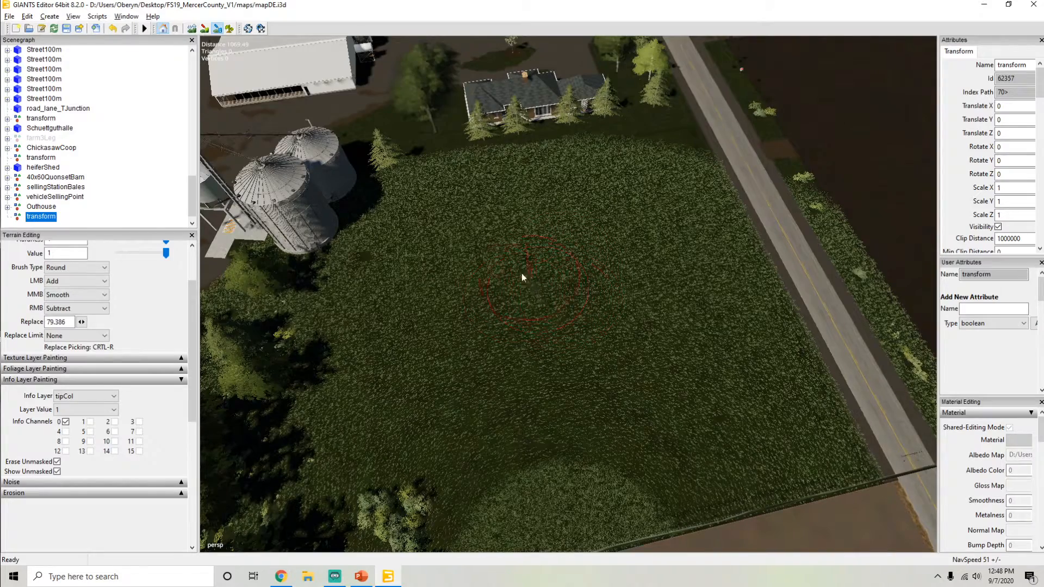
Step: Switch the info layer to farmland
scroll(527, 276, "down", 5)
left_click(64, 398)
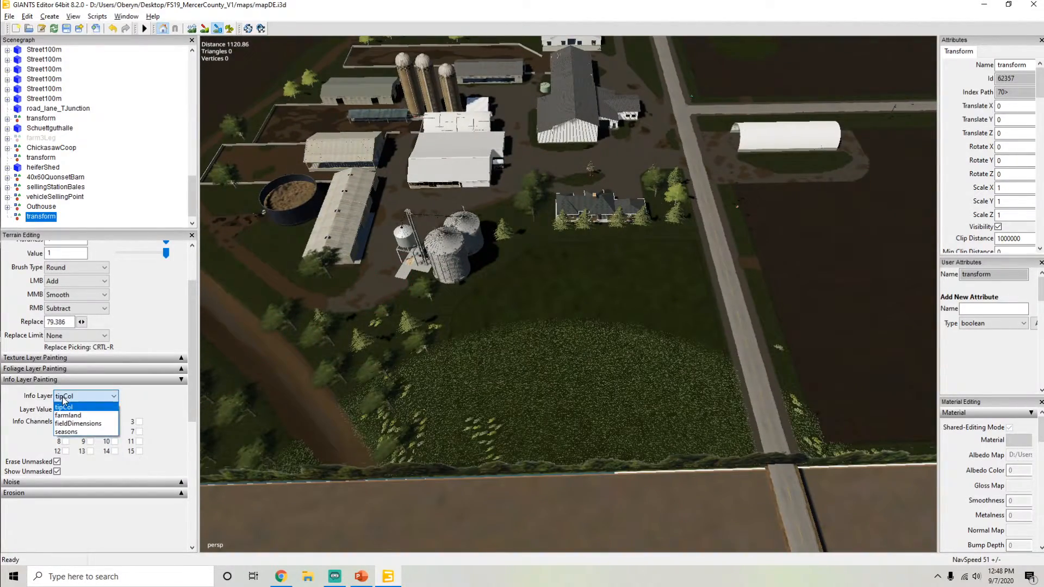
left_click(68, 416)
scroll(471, 340, "up", 3)
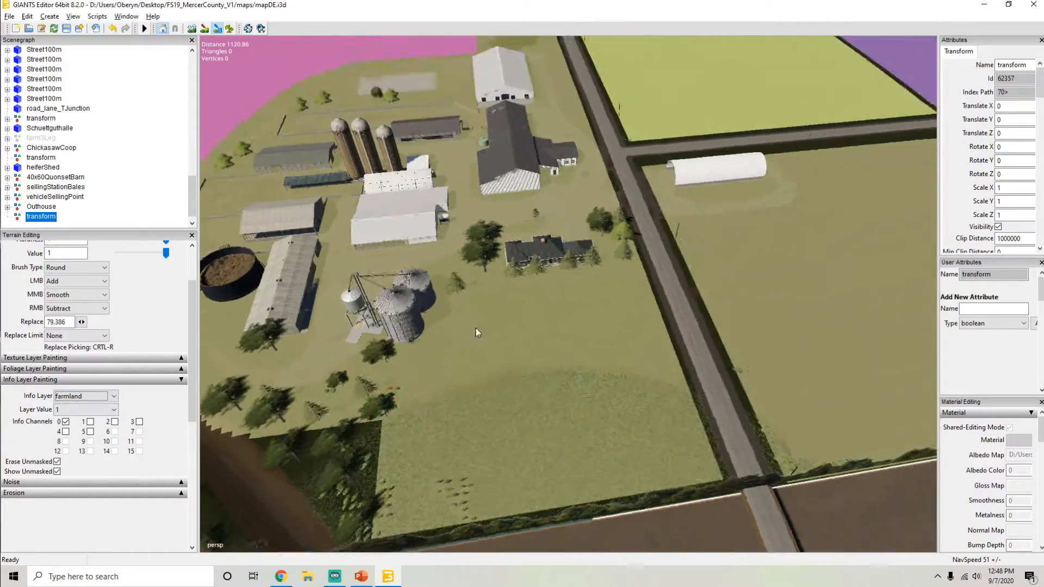
Step: Examine the coloured farmland parcels from the main farm out across the whole map
left_click_drag(470, 332, 582, 287, "alt")
scroll(582, 287, "down", 4)
left_click_drag(522, 313, 244, 307, "alt")
scroll(534, 322, "up", 4)
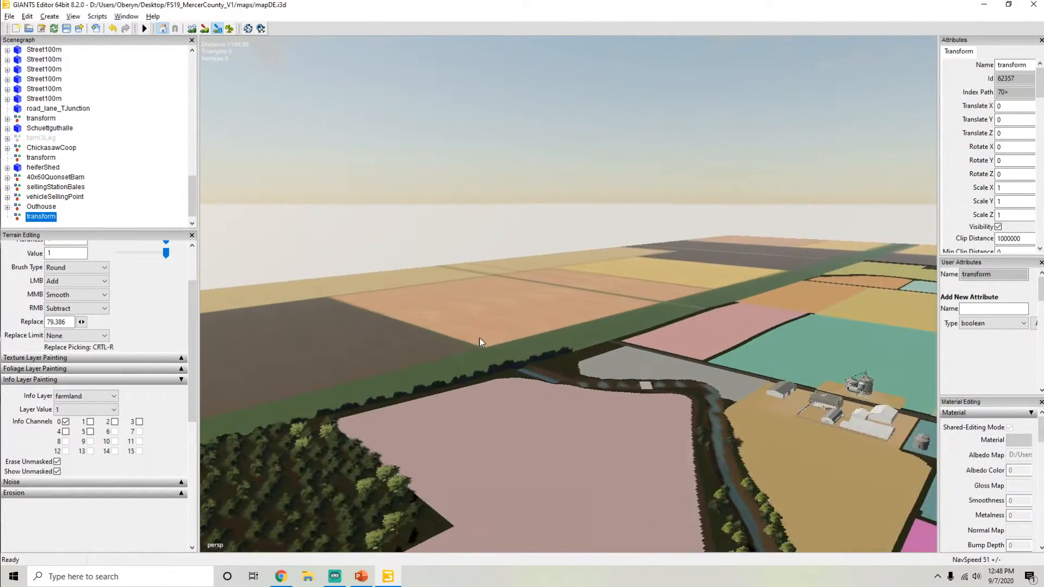
scroll(535, 321, "up", 3)
scroll(459, 358, "down", 5)
left_click_drag(521, 293, 443, 379, "alt")
scroll(442, 379, "up", 2)
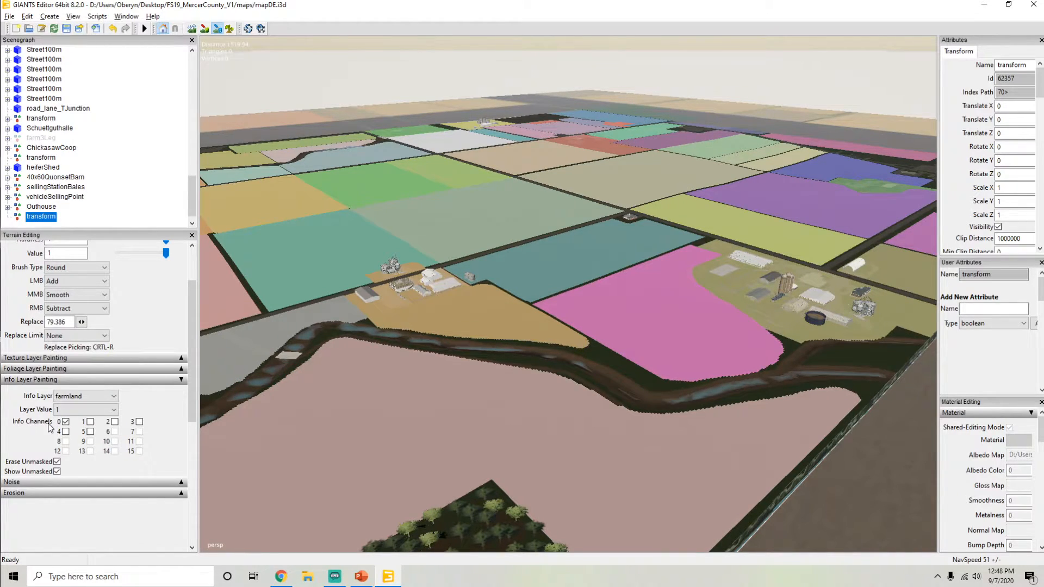
Step: Set the farmland layer value to 5 with info channels 0 and 2, and examine the parcel covering the main farm
left_click(90, 422)
left_click(114, 422)
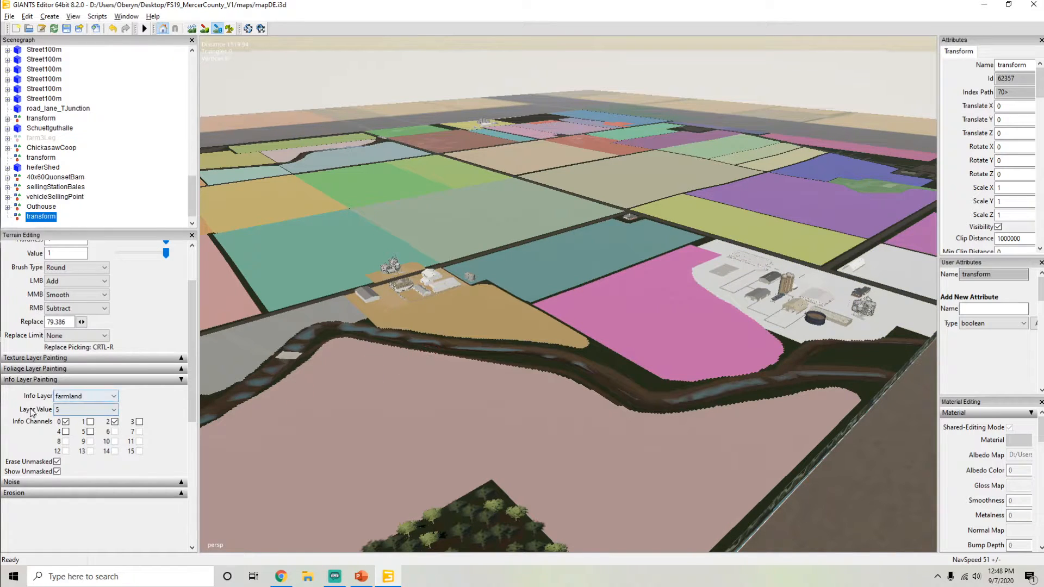
left_click_drag(311, 383, 435, 366, "alt")
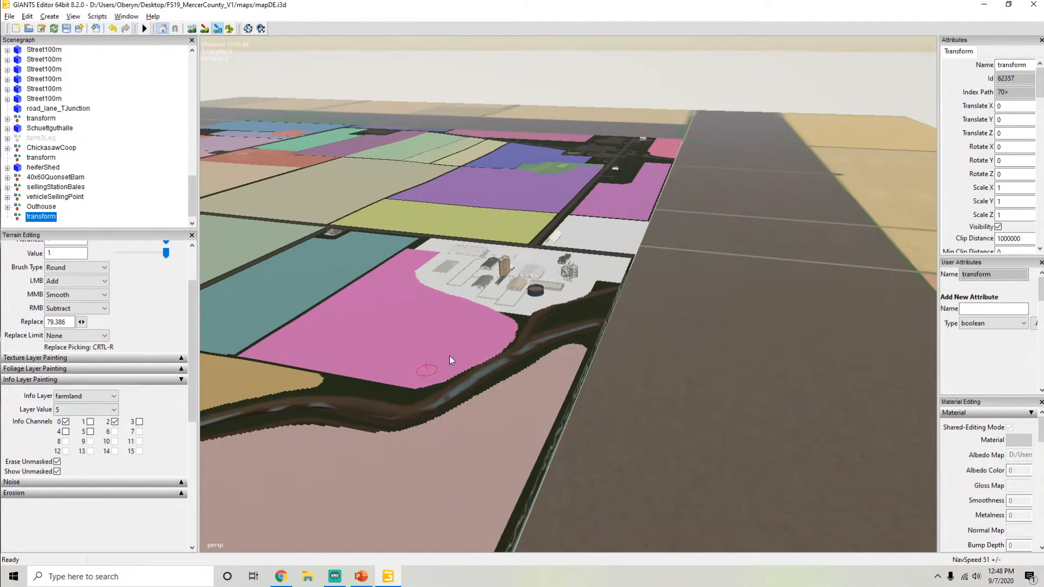
right_click_drag(419, 314, 761, 191, "alt")
left_click_drag(571, 337, 498, 294, "alt")
right_click_drag(501, 294, 688, 272, "alt")
left_click_drag(688, 272, 672, 343, "alt")
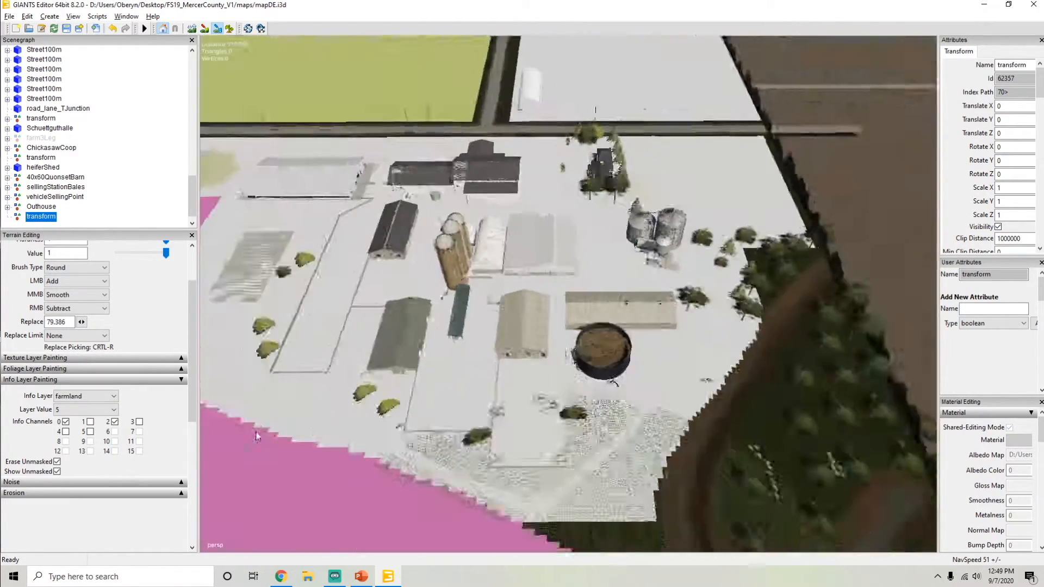
right_click_drag(672, 343, 459, 321, "alt")
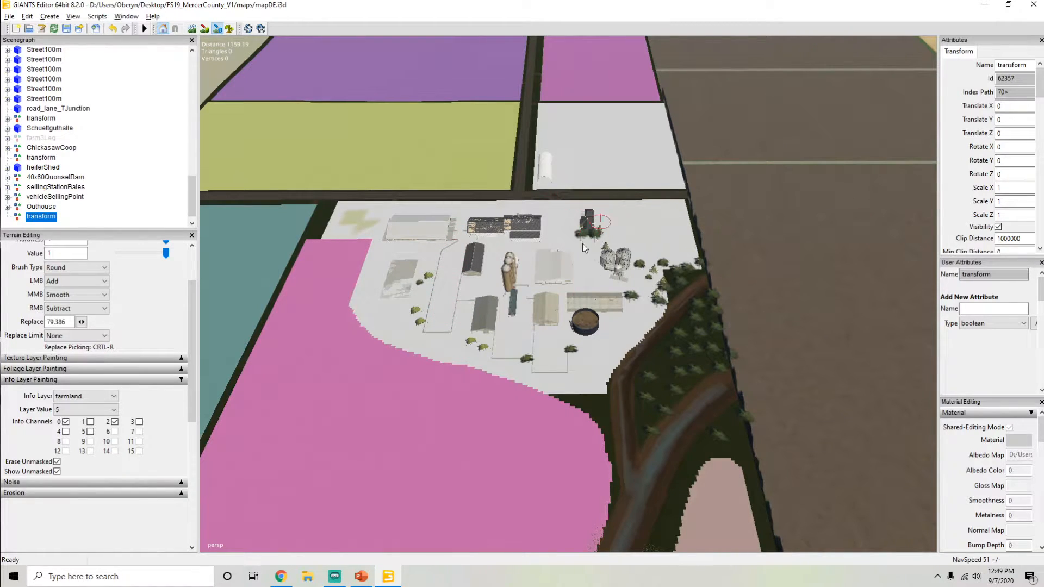
Step: Switch the info layer to fieldDimensions and examine the coloured field areas across the map
right_click_drag(502, 318, 844, 74, "alt")
left_click_drag(844, 74, 629, 90, "alt")
right_click_drag(629, 90, 392, 261, "alt")
left_click(100, 395)
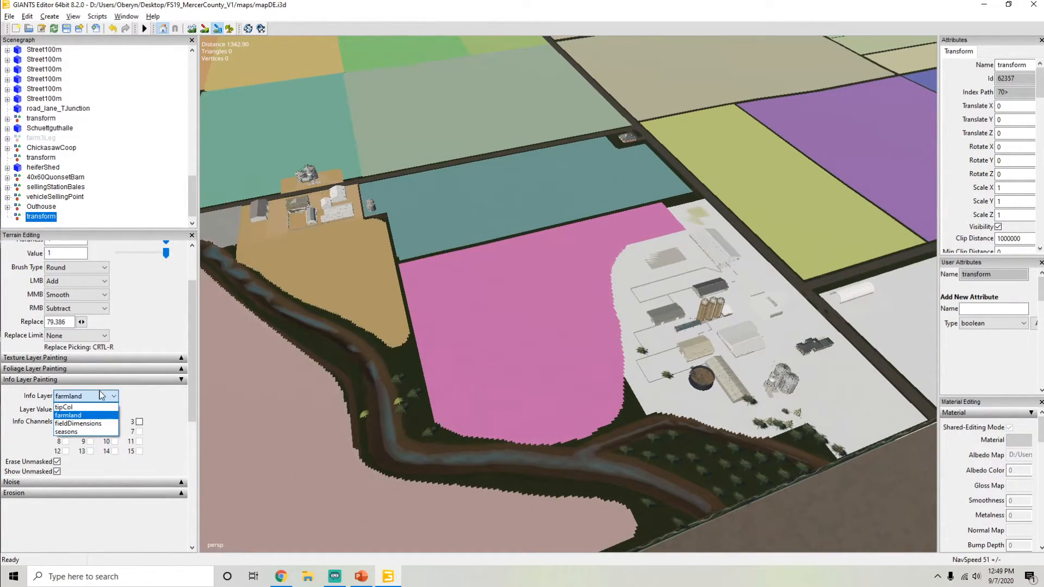
left_click(82, 424)
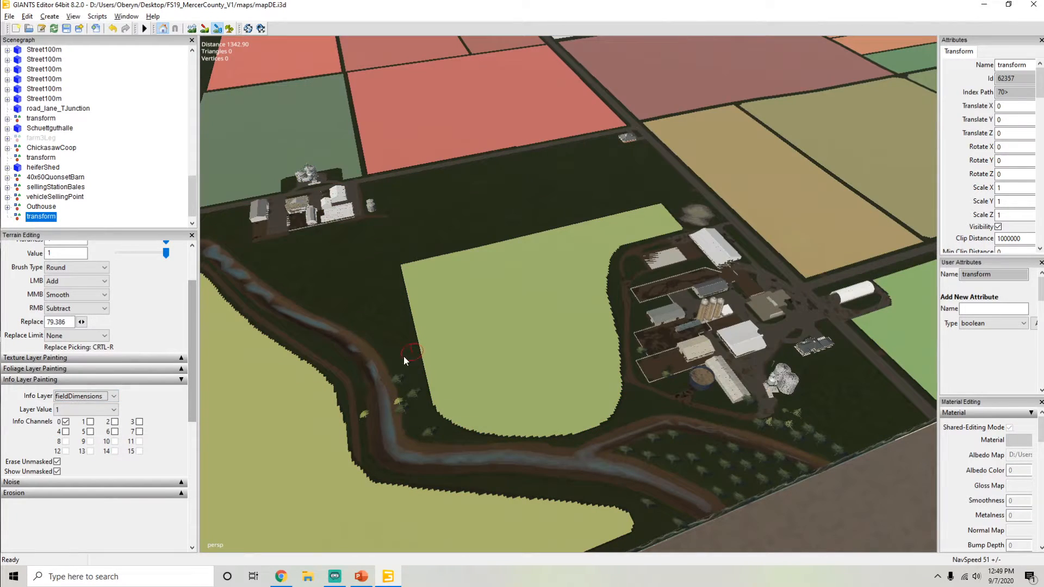
left_click_drag(403, 357, 481, 299, "alt")
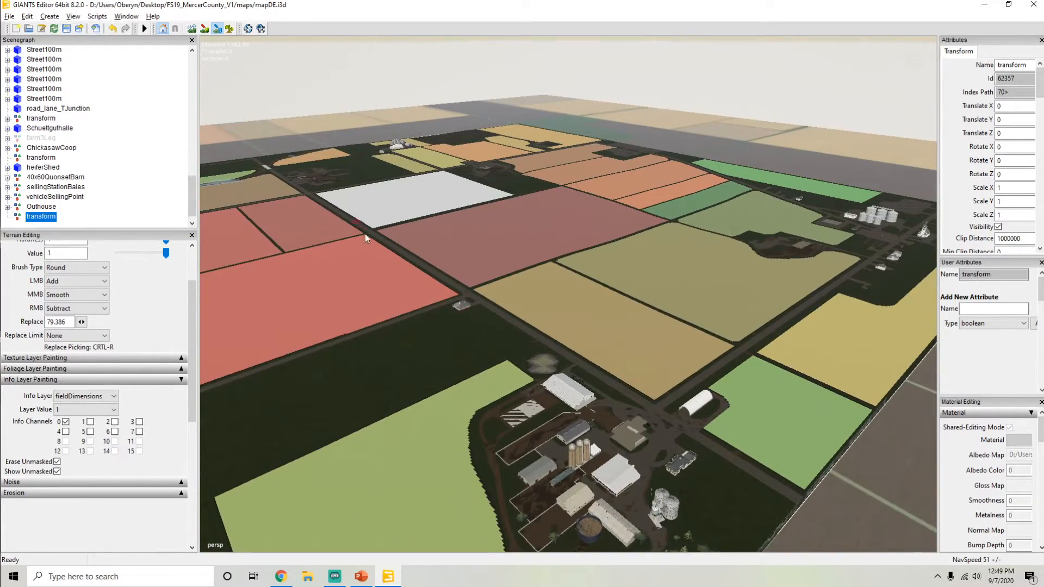
left_click_drag(360, 227, 331, 298, "alt")
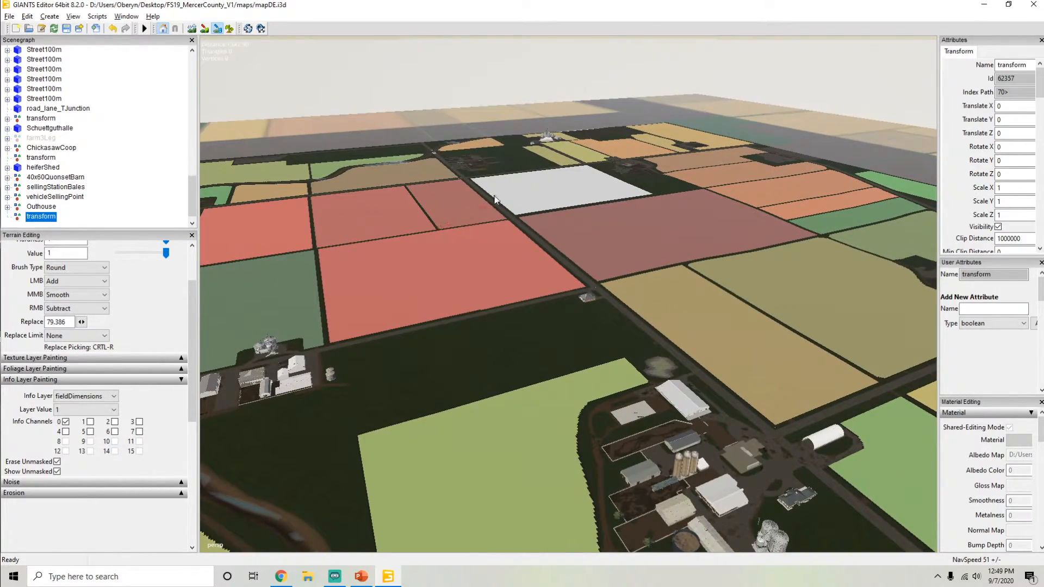
Step: Switch the info layer to seasons
left_click_drag(471, 274, 487, 290, "alt")
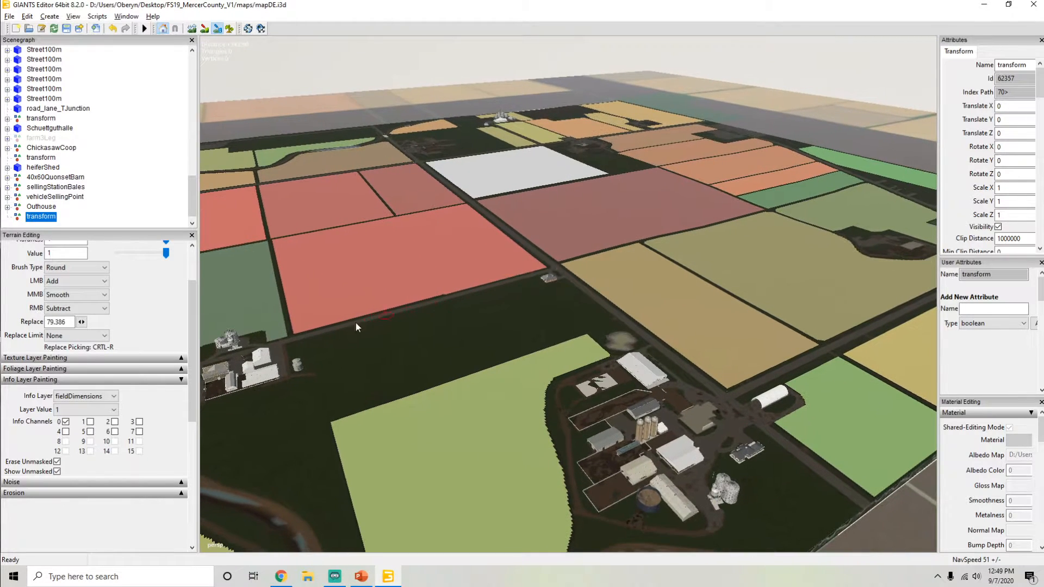
left_click(84, 396)
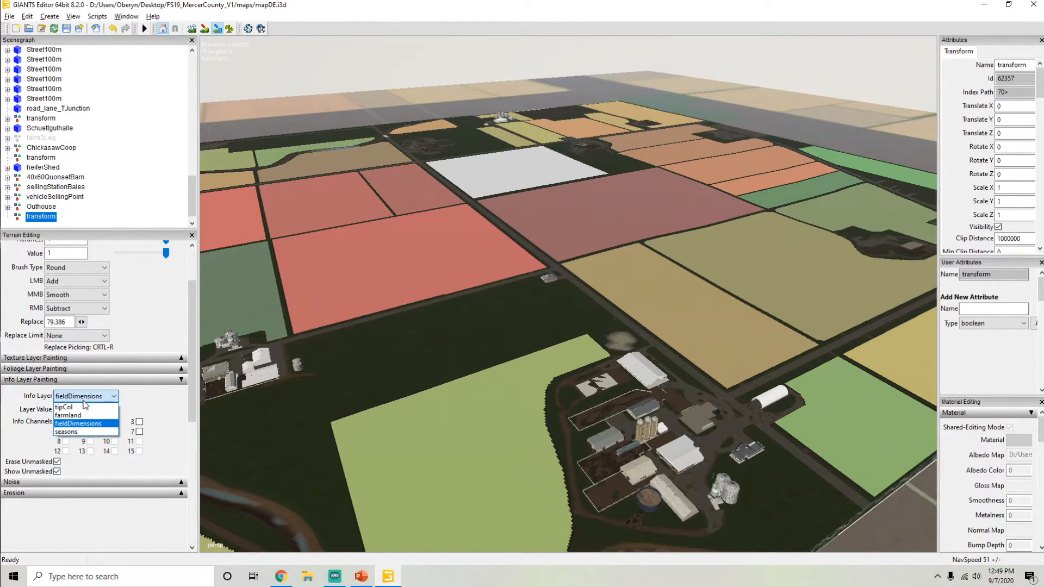
left_click(71, 432)
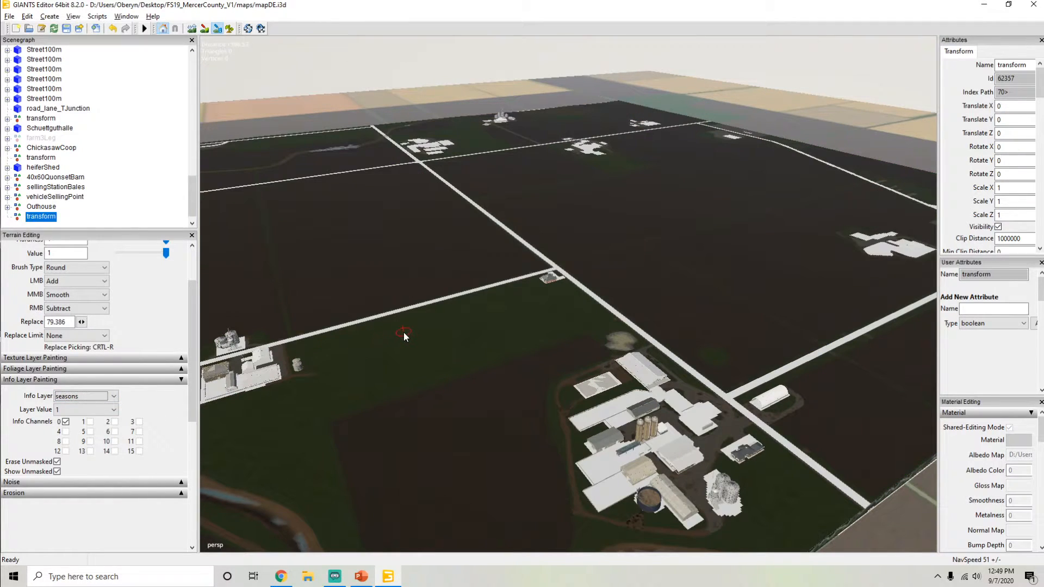
Step: Examine the seasons info layer across the map and look over the Noise settings
left_click_drag(403, 336, 633, 180, "alt")
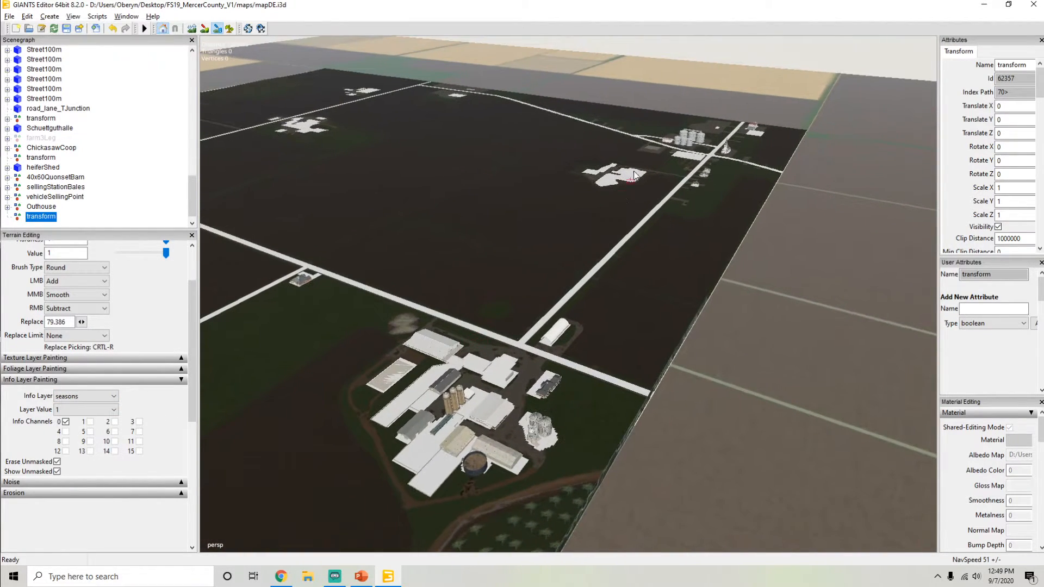
mouse_move(410, 148)
left_mouse_down("alt")
mouse_move(273, 145)
mouse_move(407, 157)
mouse_move(411, 279)
mouse_move(367, 256)
left_mouse_up("alt")
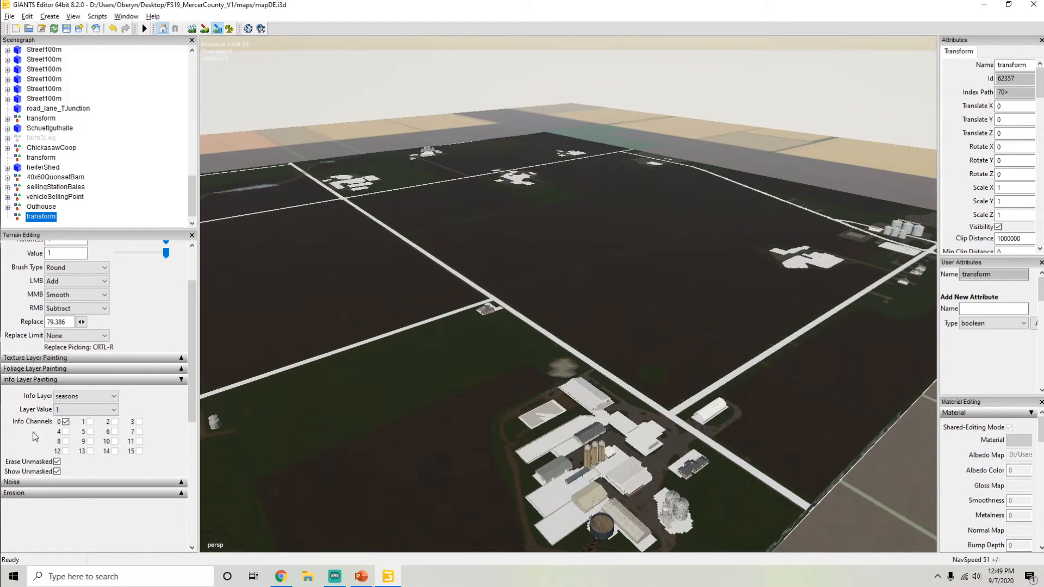
left_click_drag(577, 257, 427, 261, "alt")
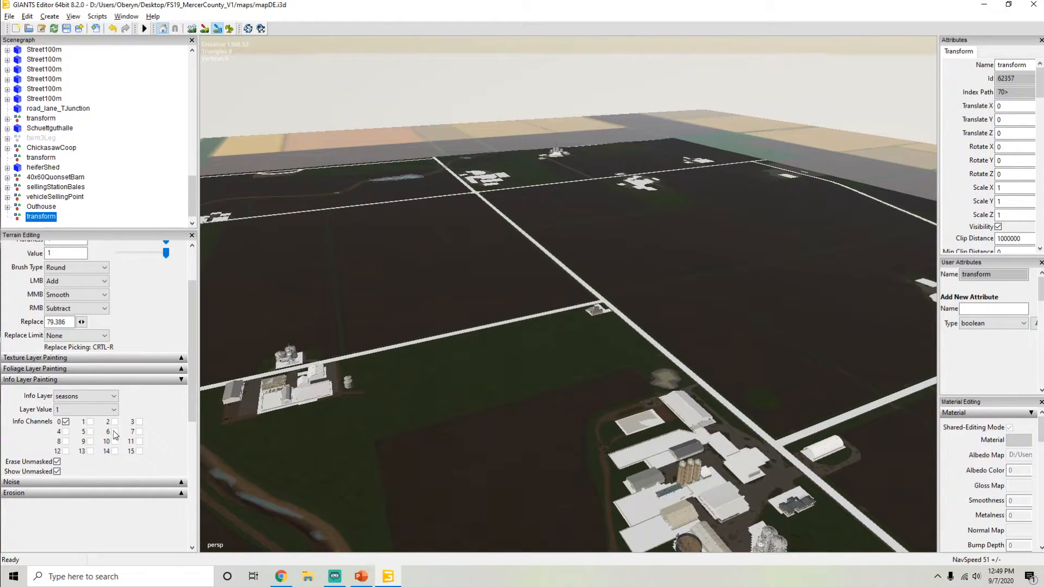
left_click(181, 484)
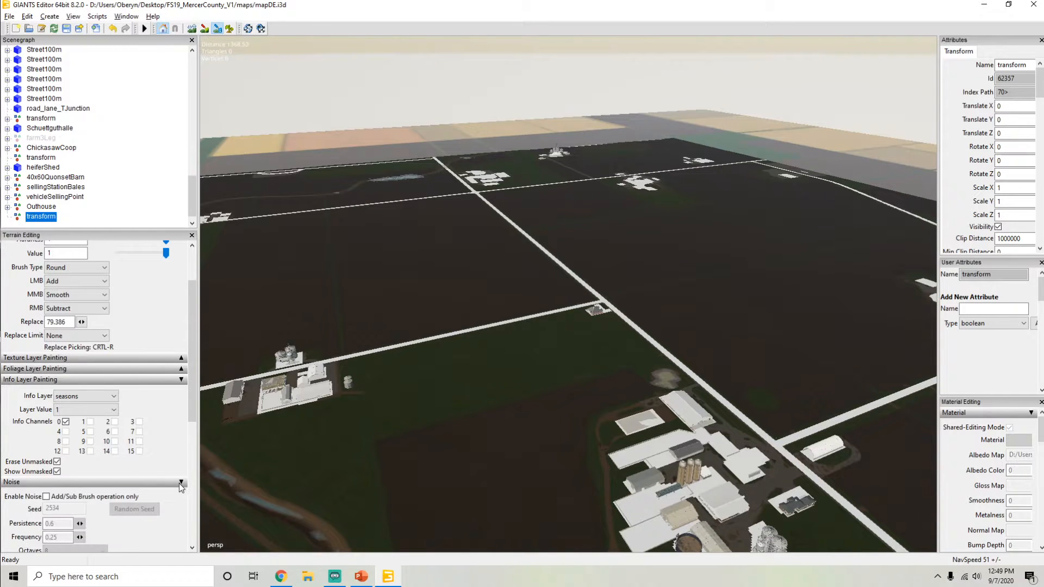
left_click(181, 483)
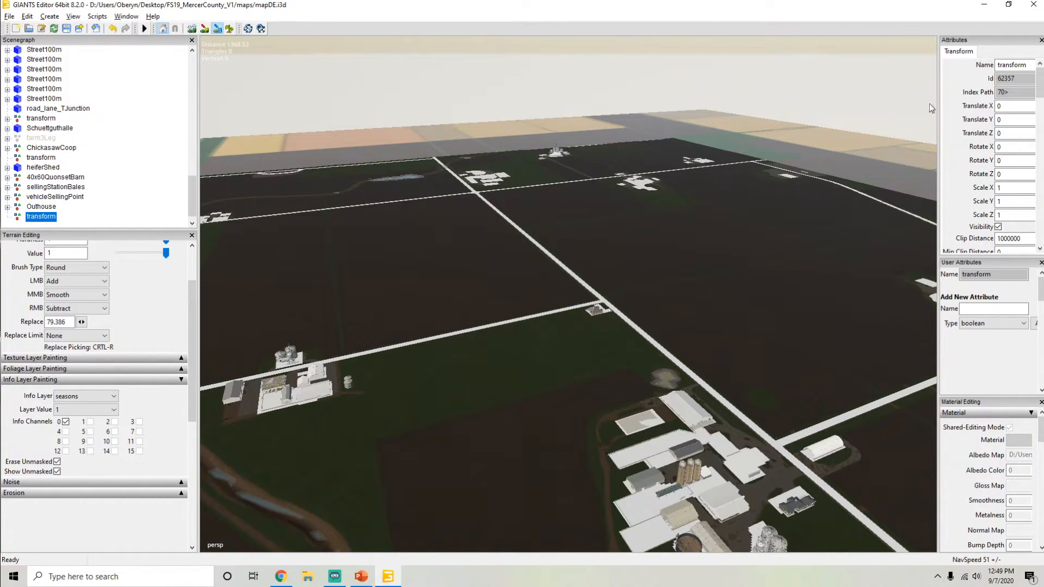
Step: Widen the attributes area, leave info layer painting and clear the selection of the transform
left_click_drag(940, 103, 825, 152)
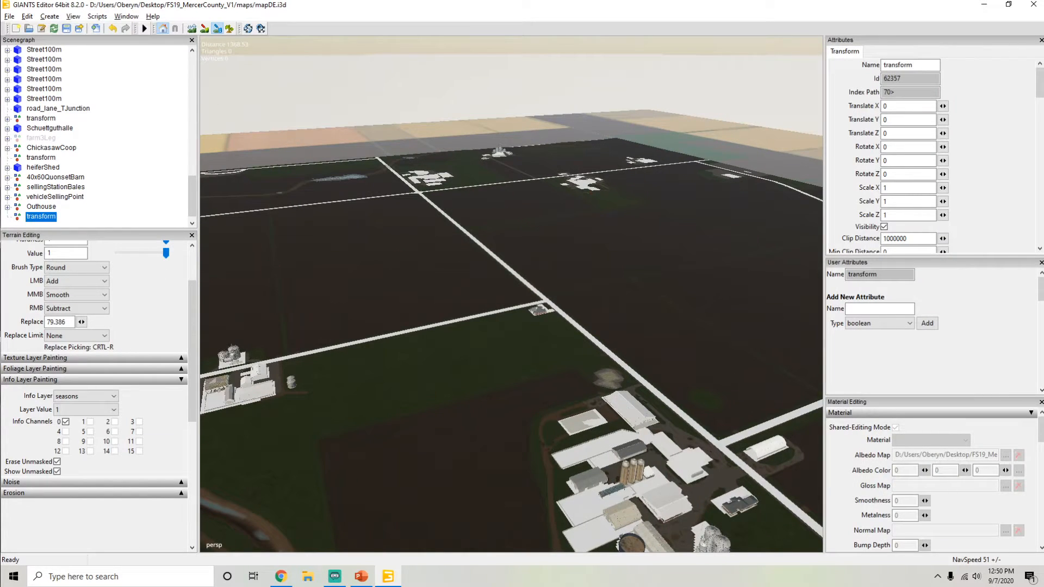
key("alt+Tab")
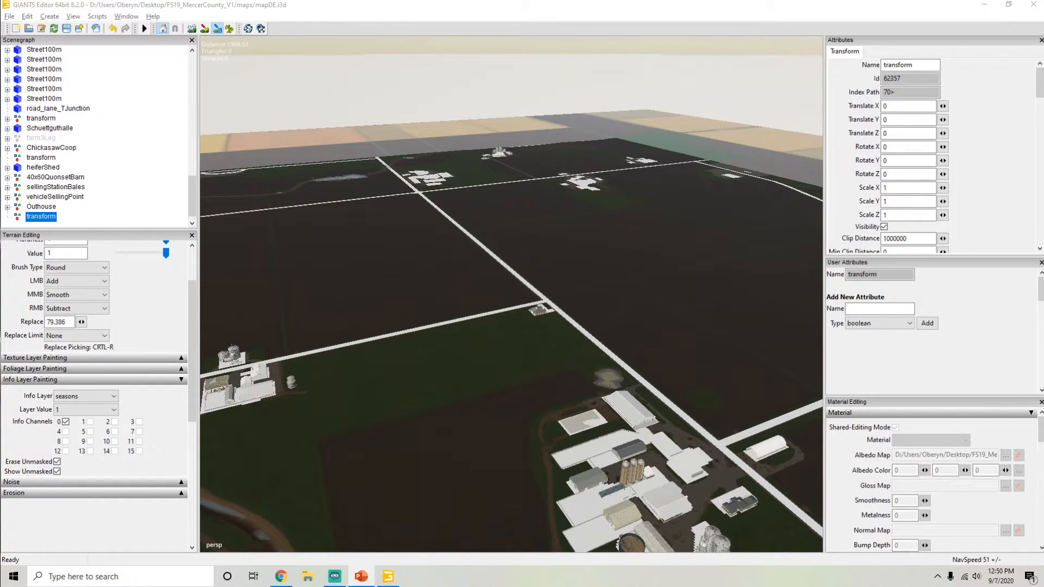
left_click(214, 30)
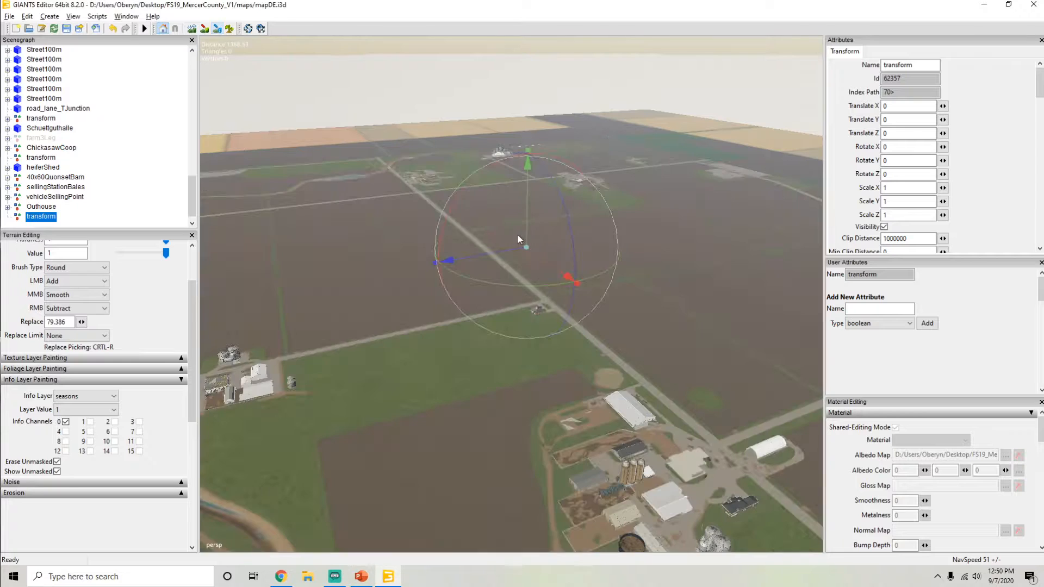
left_click(436, 110)
left_click_drag(377, 256, 359, 303, "alt")
key("alt+Tab")
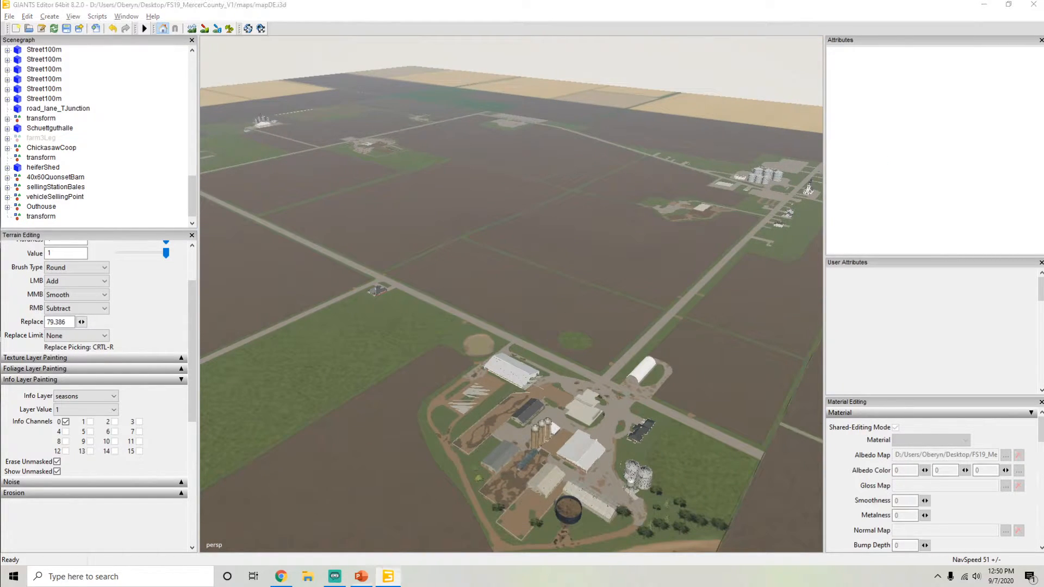
left_click(841, 175)
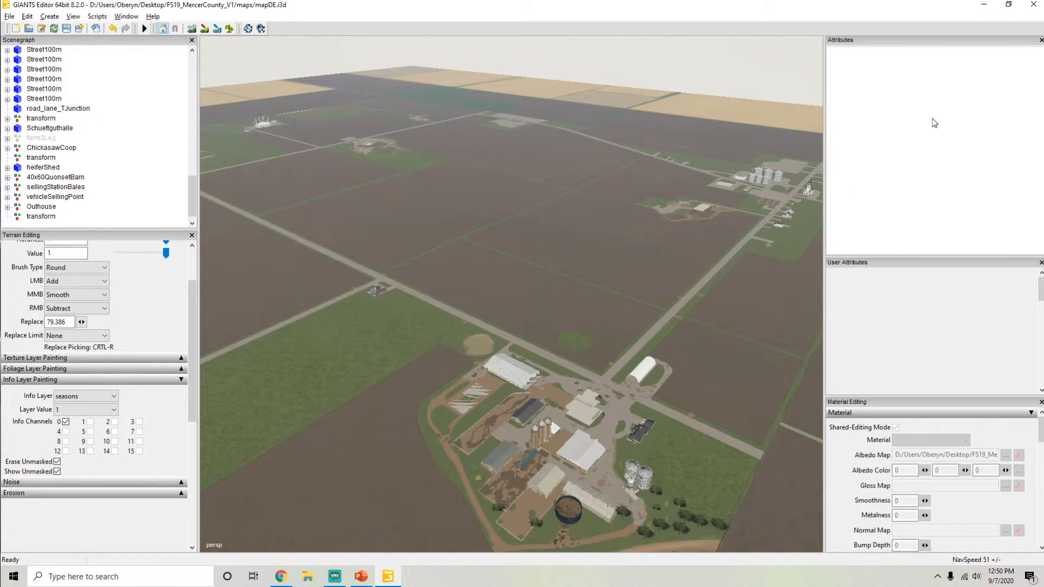
Step: Select the white poly tank standing in the grass beside the quonset barn at the main farm
scroll(934, 124, "up", 1)
mouse_move(477, 272)
left_mouse_down("alt")
mouse_move(532, 285)
mouse_move(538, 297)
mouse_move(512, 301)
mouse_move(470, 267)
left_mouse_up("alt")
scroll(511, 281, "up", 8)
scroll(521, 302, "up", 10)
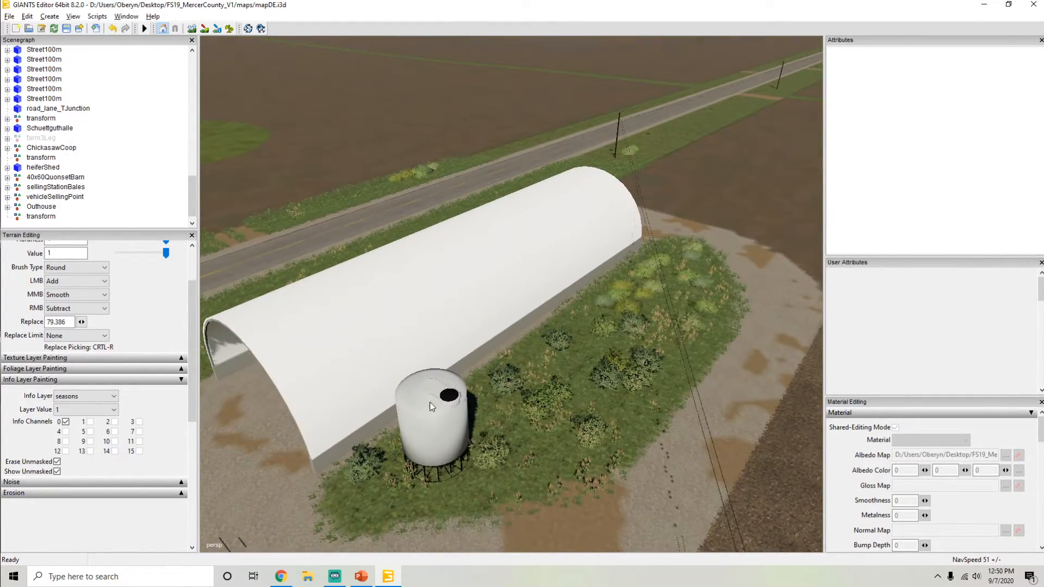
left_click(428, 404)
scroll(480, 386, "up", 6)
left_click_drag(427, 407, 341, 299, "alt")
scroll(250, 308, "down", 6)
scroll(348, 294, "up", 5)
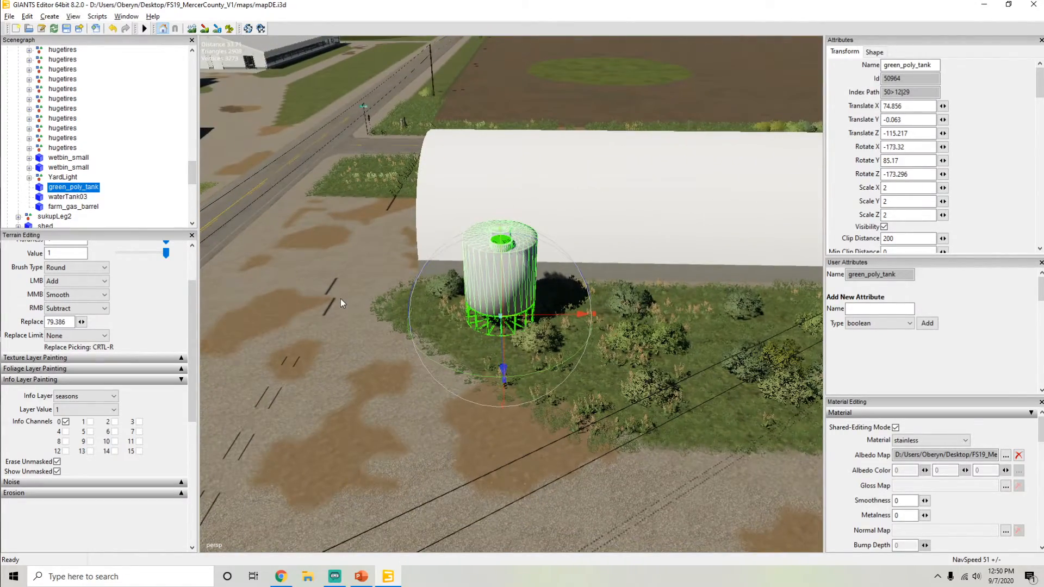
mouse_move(1040, 82)
left_mouse_down()
mouse_move(1040, 94)
mouse_move(1039, 81)
left_mouse_up()
left_click_drag(527, 243, 561, 251)
key("ctrl+z")
Step: Set the tank's Translate X, Y and Z and Rotate X, Y and Z all to 0
left_click_drag(906, 108, 837, 130)
type("00")
left_click_drag(920, 134, 845, 150)
type("00")
type("0")
left_click_drag(919, 160, 881, 174)
type("0")
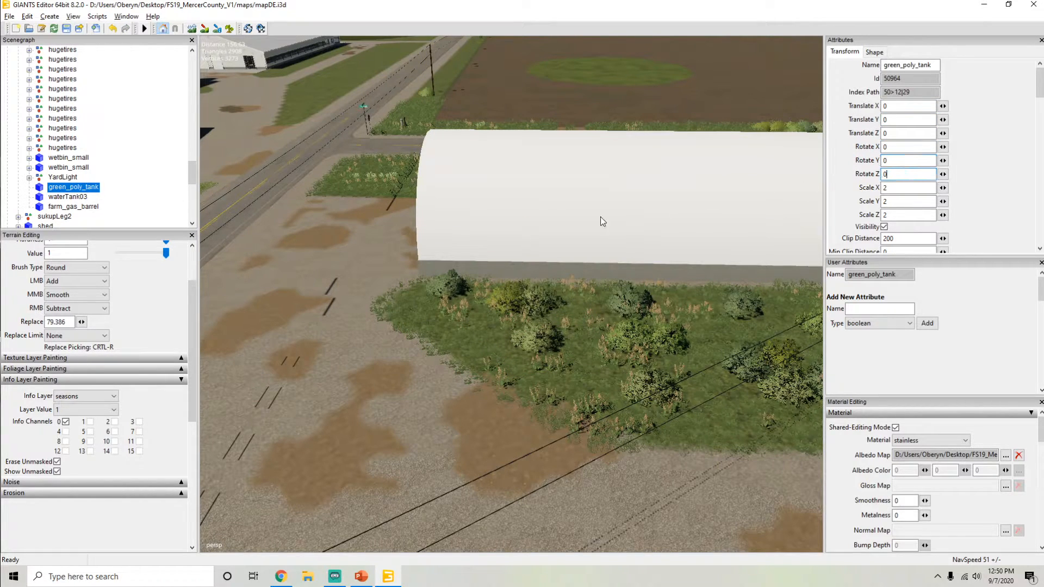
Step: Locate the tank at its zeroed position inside the farm building and examine it and its surroundings
left_click_drag(468, 207, 357, 175, "alt")
left_click_drag(426, 142, 427, 155, "alt")
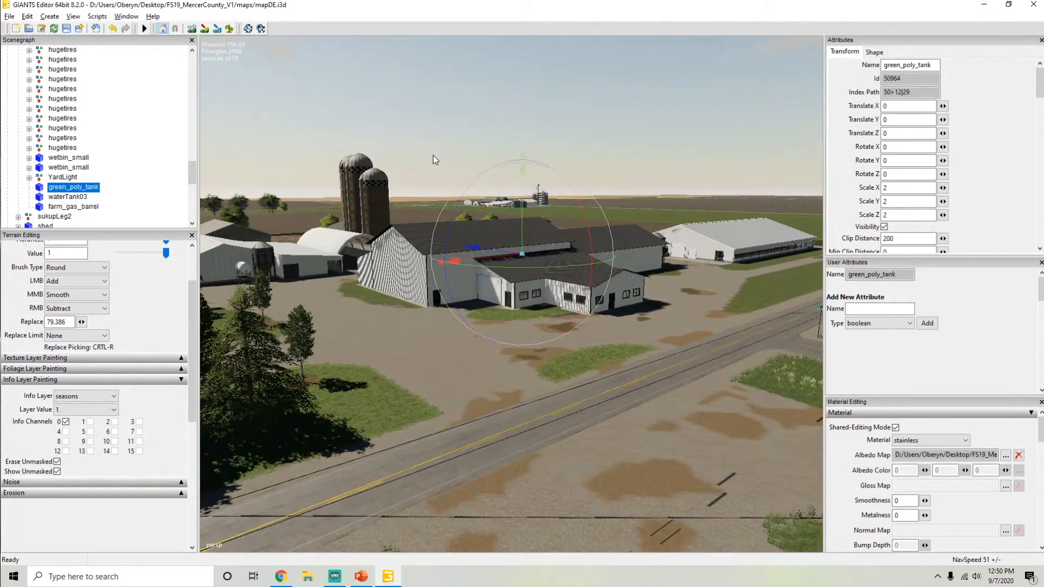
right_click_drag(429, 155, 472, 153, "alt")
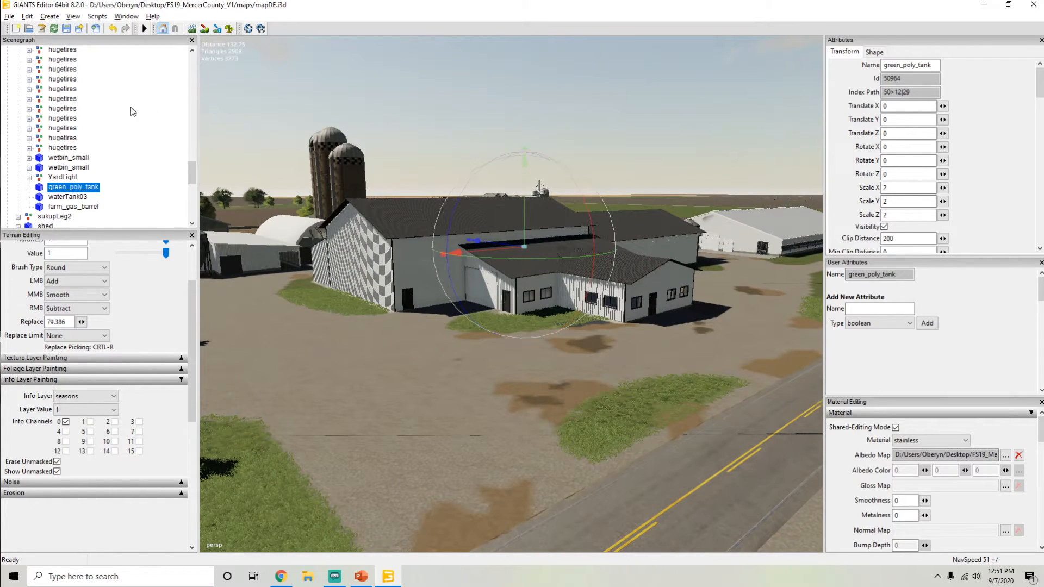
right_click_drag(430, 213, 481, 213, "alt")
left_click_drag(423, 196, 477, 200, "alt")
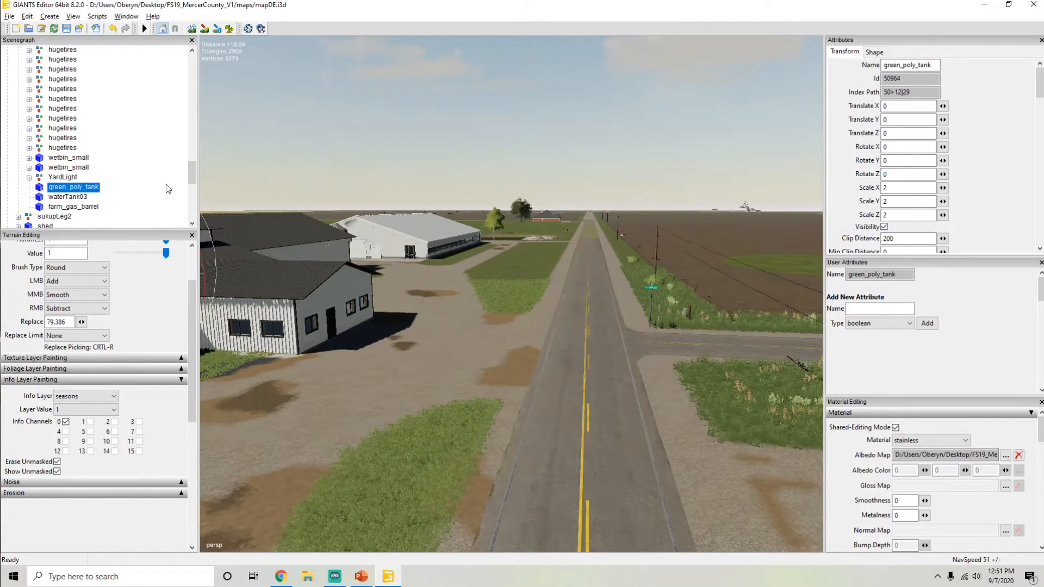
left_click_drag(640, 255, 671, 257, "alt")
left_click_drag(591, 223, 527, 250, "alt")
scroll(426, 188, "up", 8, "alt")
scroll(484, 294, "up", 8, "alt")
scroll(436, 215, "down", 3)
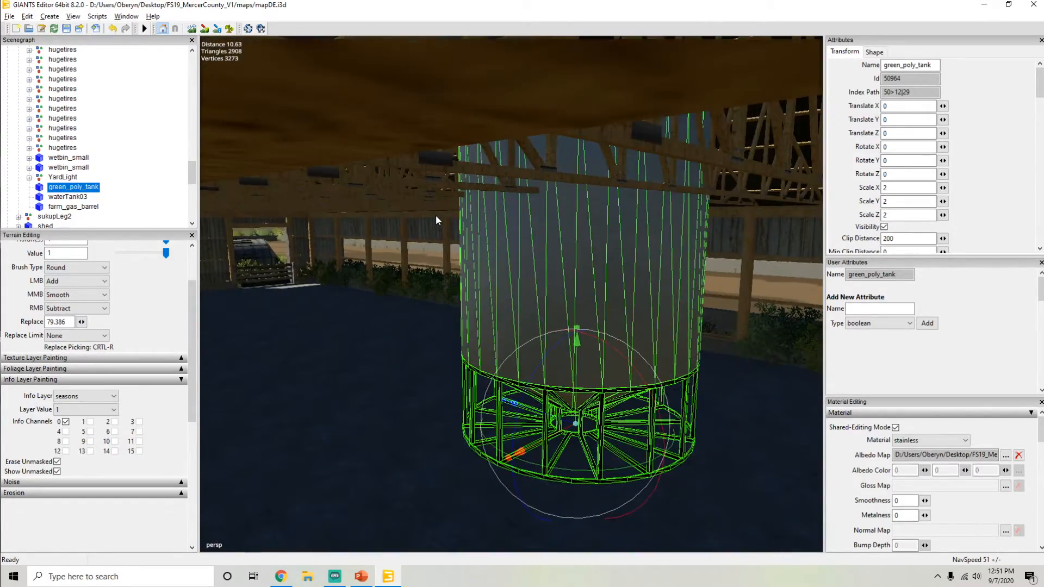
scroll(525, 208, "up", 5)
left_click_drag(436, 215, 582, 210, "alt")
scroll(436, 254, "down", 6)
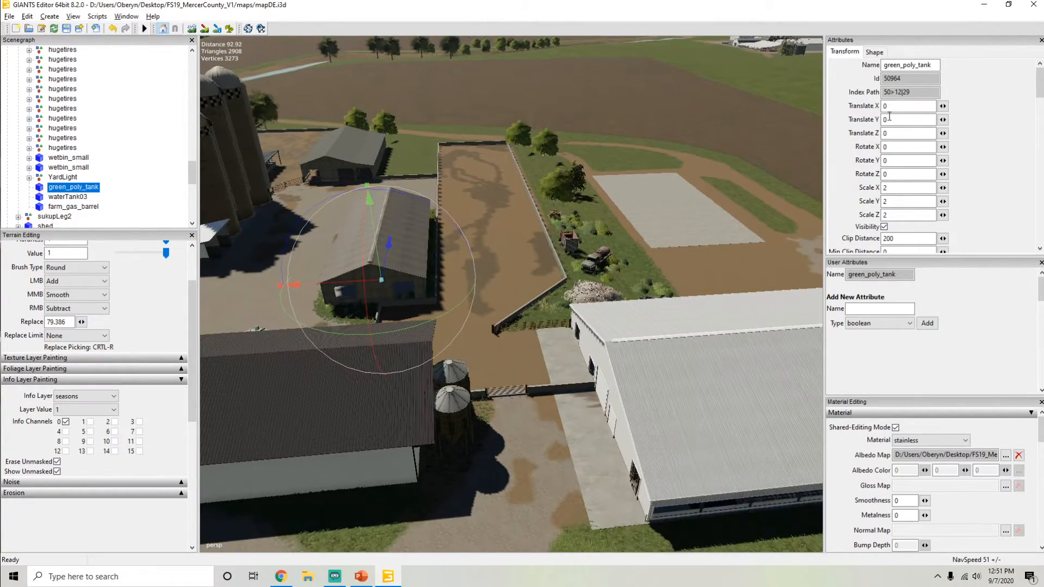
Step: Move the tank onto the grass near the rubble pile, at Translate X -46.437 and Translate Y -0.119
left_click_drag(347, 285, 459, 214)
scroll(644, 249, "up", 5)
scroll(442, 239, "down", 2)
scroll(422, 254, "up", 5)
left_click_drag(534, 160, 535, 175)
scroll(491, 210, "down", 5)
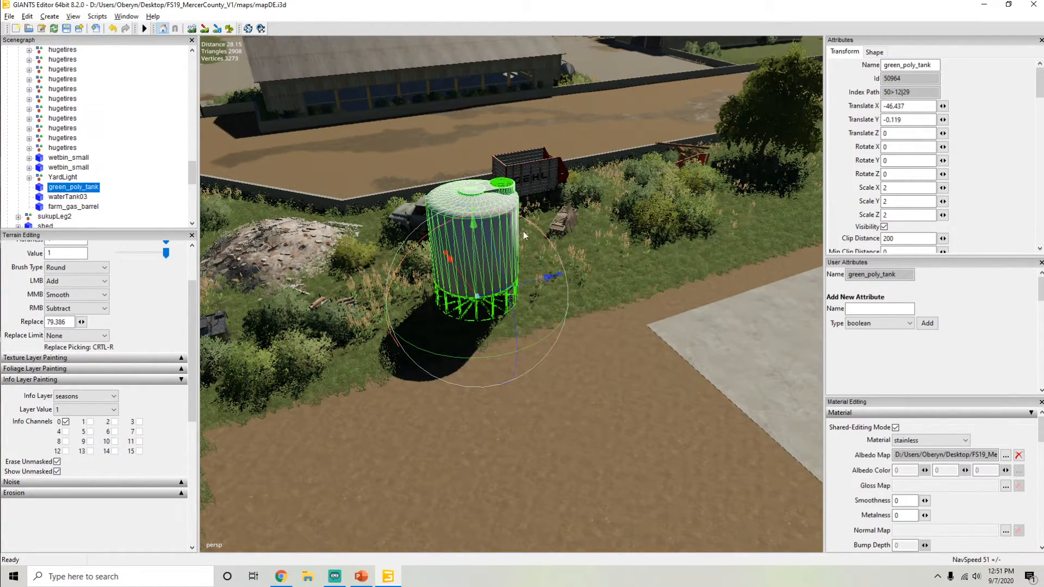
Step: Rotate the tank freehand about its Y axis to about -15.8 degrees and reset Rotate Y to 0
scroll(478, 350, "up", 5)
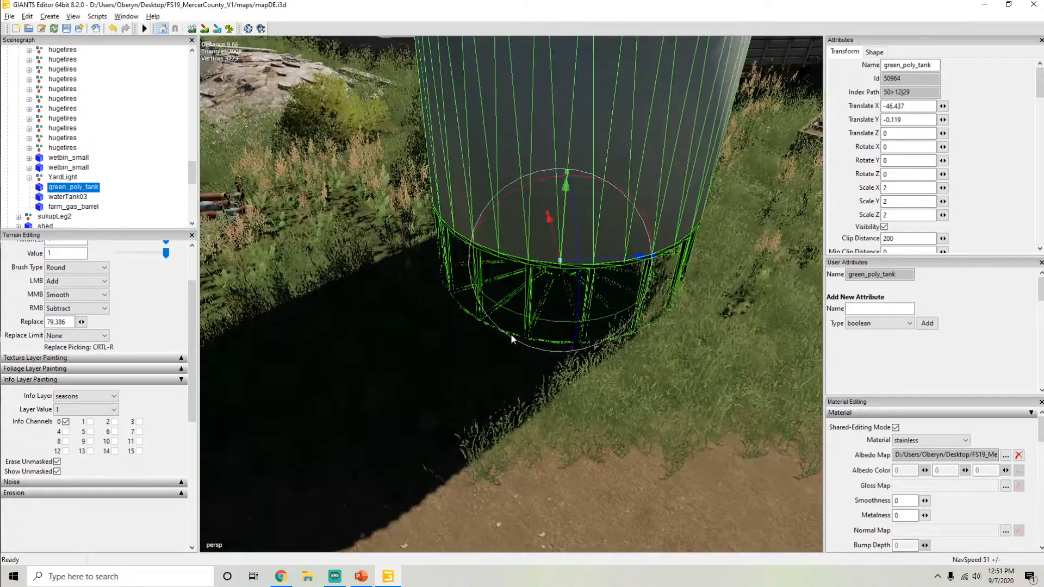
scroll(501, 340, "down", 3)
left_click_drag(498, 342, 477, 324)
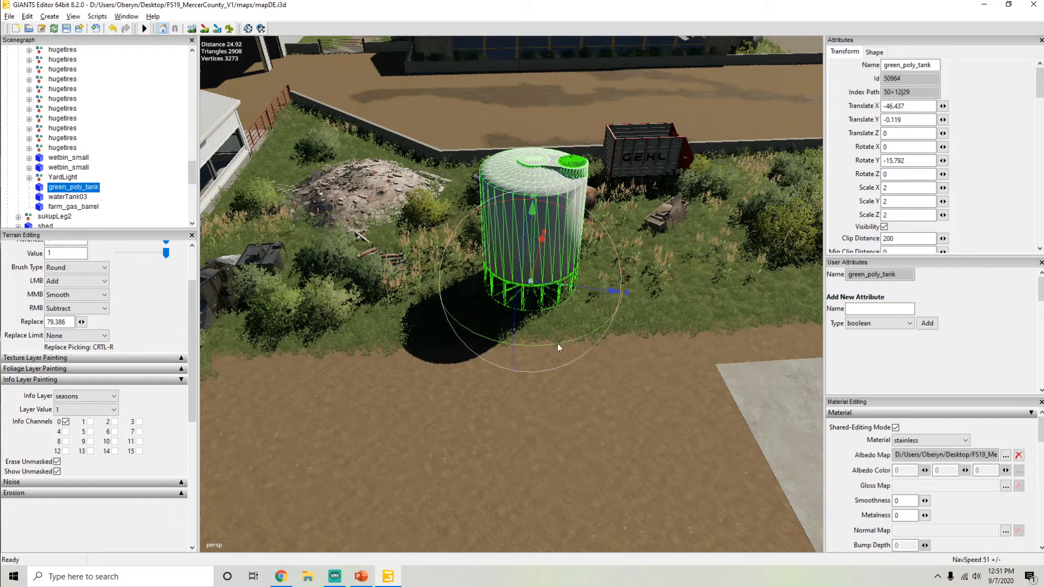
mouse_move(604, 328)
left_mouse_down()
mouse_move(508, 344)
mouse_move(489, 306)
mouse_move(479, 344)
mouse_move(478, 332)
mouse_move(599, 326)
left_mouse_up()
triple_click(912, 161)
type("0")
key("Return")
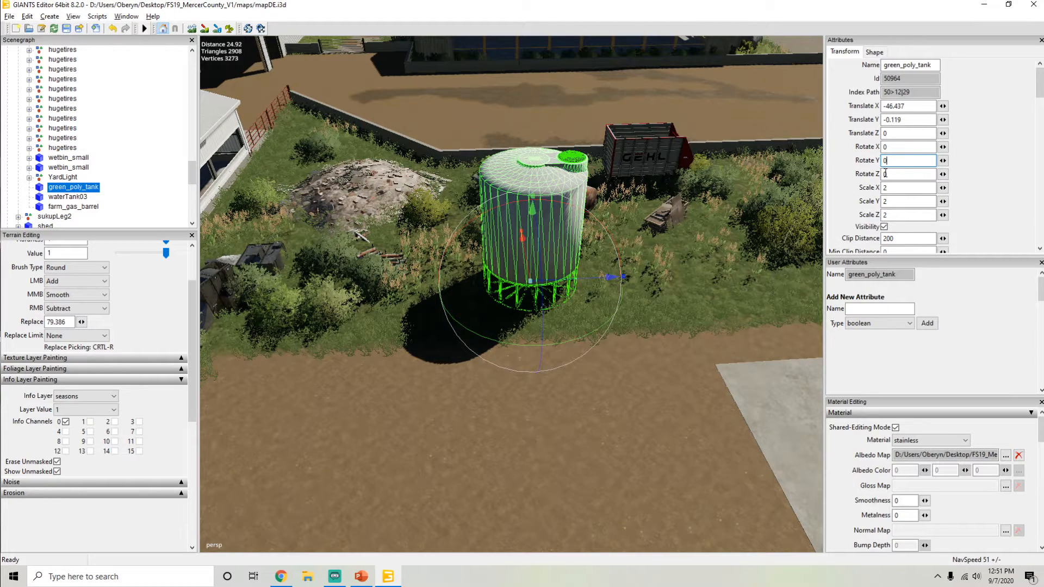
Step: Tilt the tank freehand about its X axis to about -0.95 degrees and reset Rotate X to 0
left_click_drag(563, 205, 476, 207)
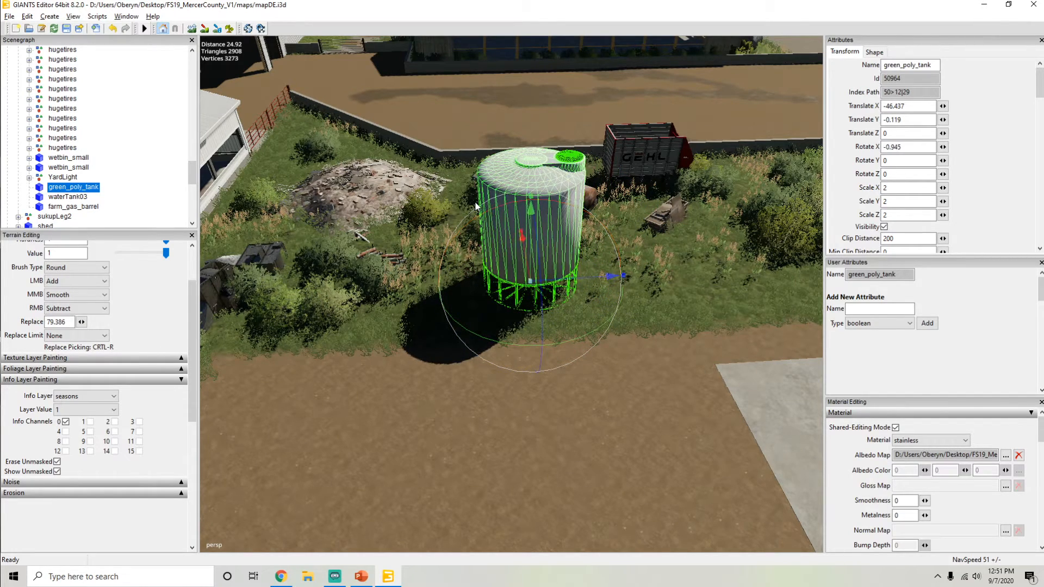
left_click_drag(908, 147, 827, 148)
type("0")
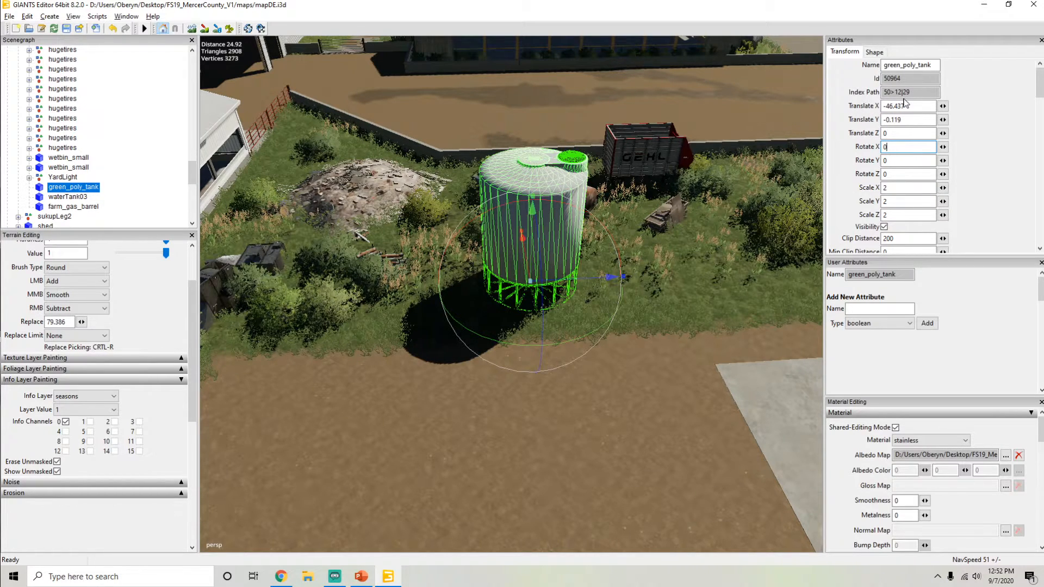
Step: Try Rotate Y values of 90 and -90 on the tank, check its orientation, and reset Rotate Y to 0
key("Tab")
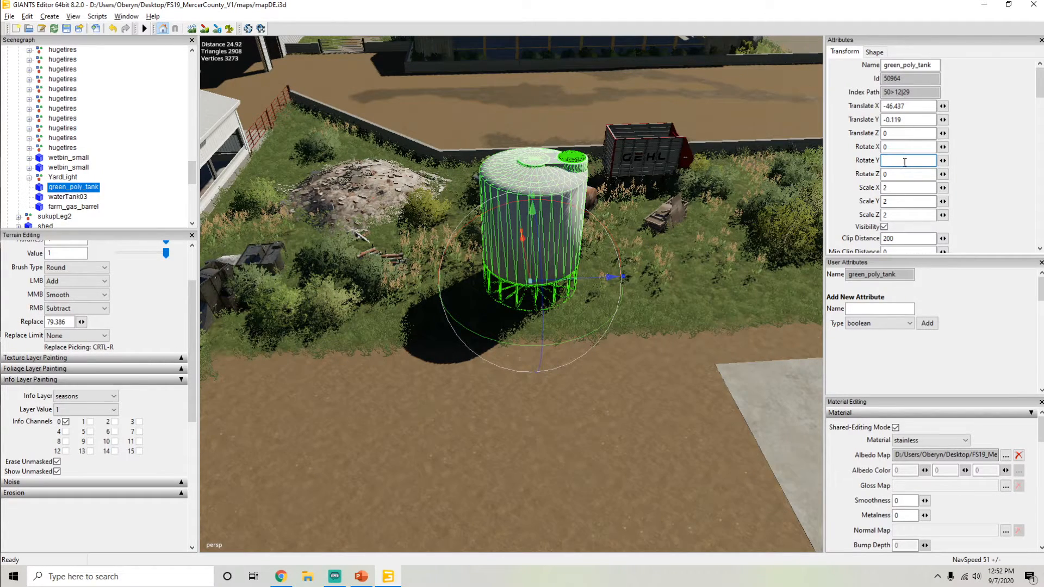
type("90")
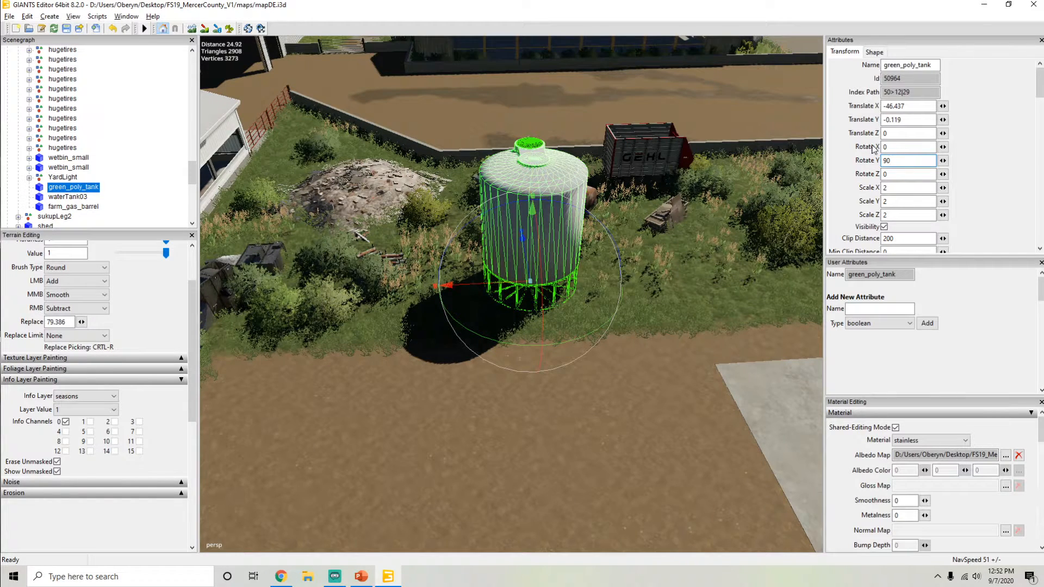
left_click_drag(905, 161, 865, 167)
type("-90")
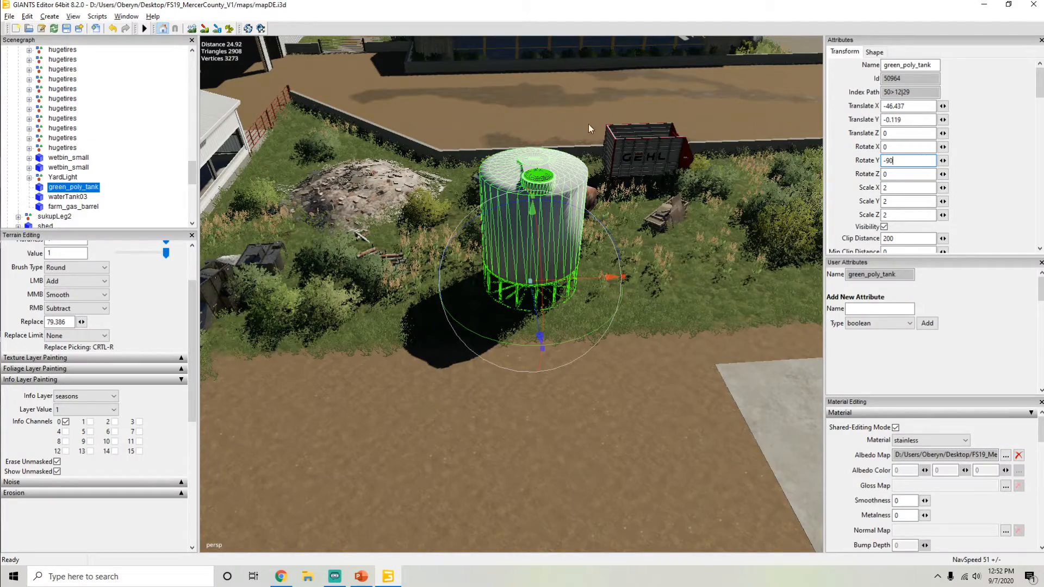
left_click_drag(610, 231, 617, 244, "alt")
scroll(616, 245, "down", 1)
scroll(465, 185, "up", 1)
left_click_drag(465, 185, 540, 229, "alt")
scroll(533, 230, "down", 1)
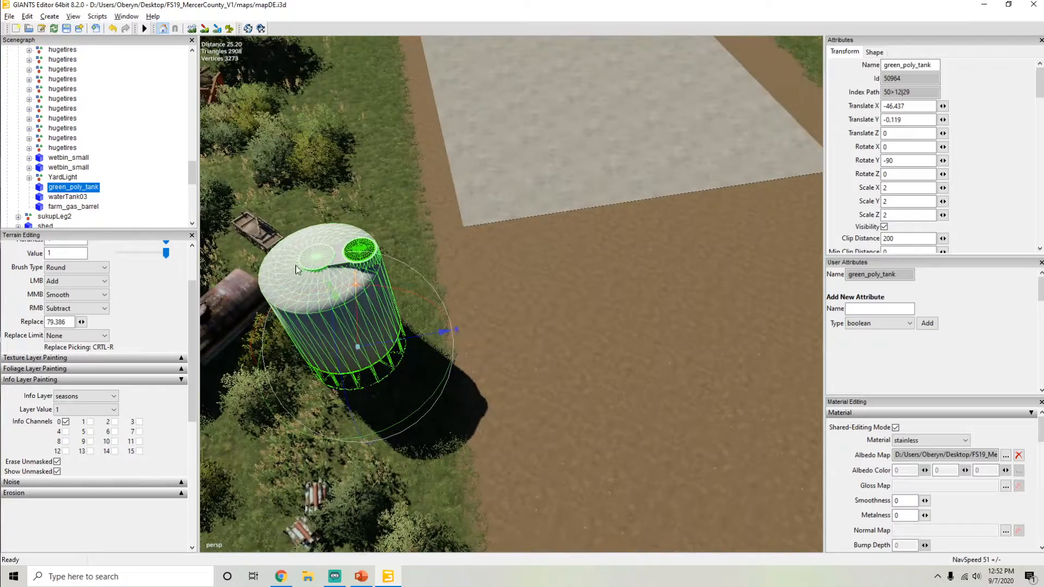
left_click_drag(583, 279, 393, 225, "alt")
scroll(495, 284, "up", 1)
scroll(403, 231, "down", 3)
scroll(384, 238, "up", 2)
left_click_drag(898, 161, 866, 166)
key("BackSpace")
type("0")
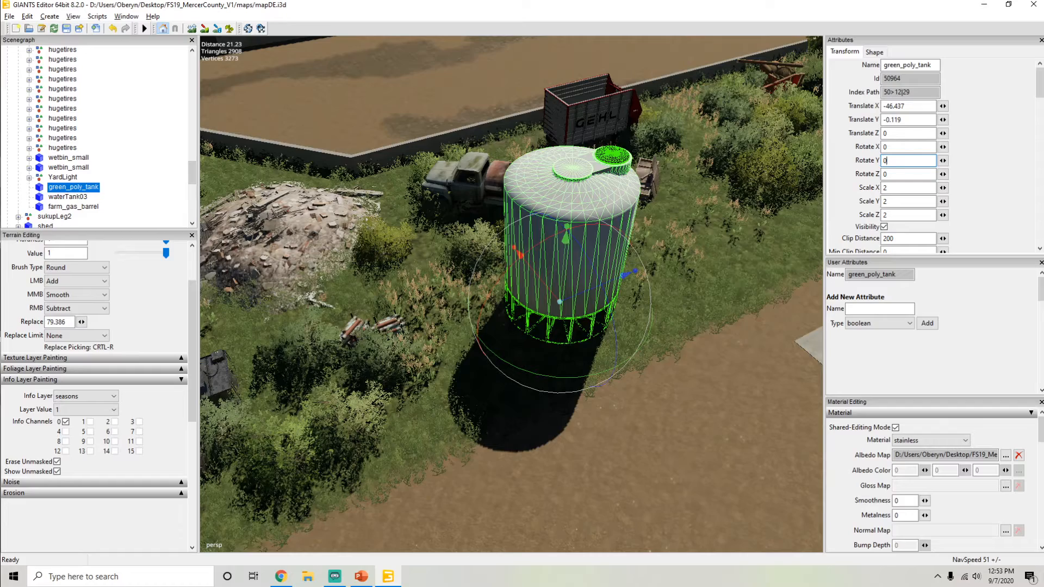
Step: Try a Rotate Y value of 180 on the tank and return it to 0
key("BackSpace")
type("189")
key("BackSpace")
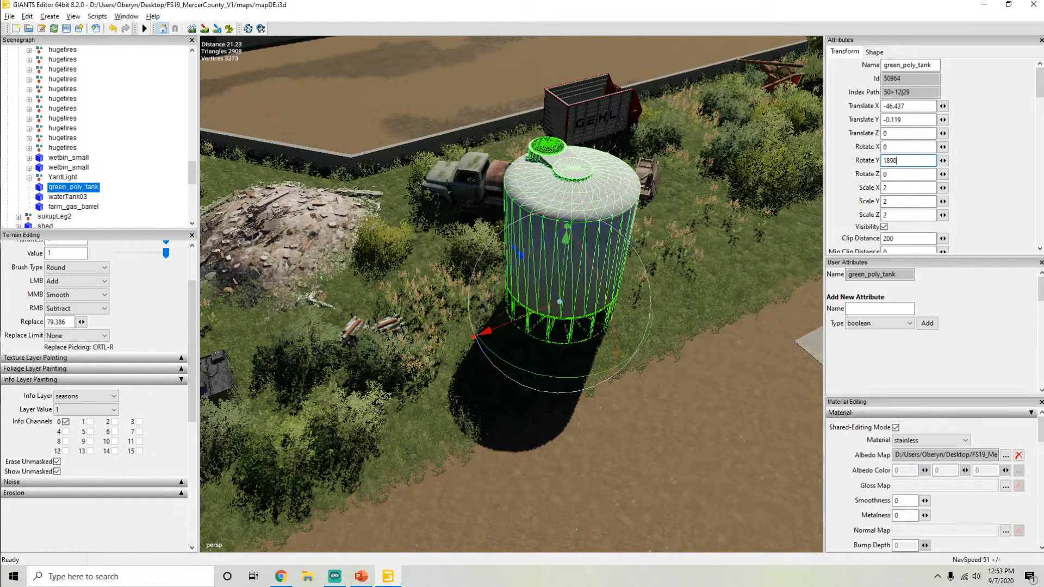
type("0")
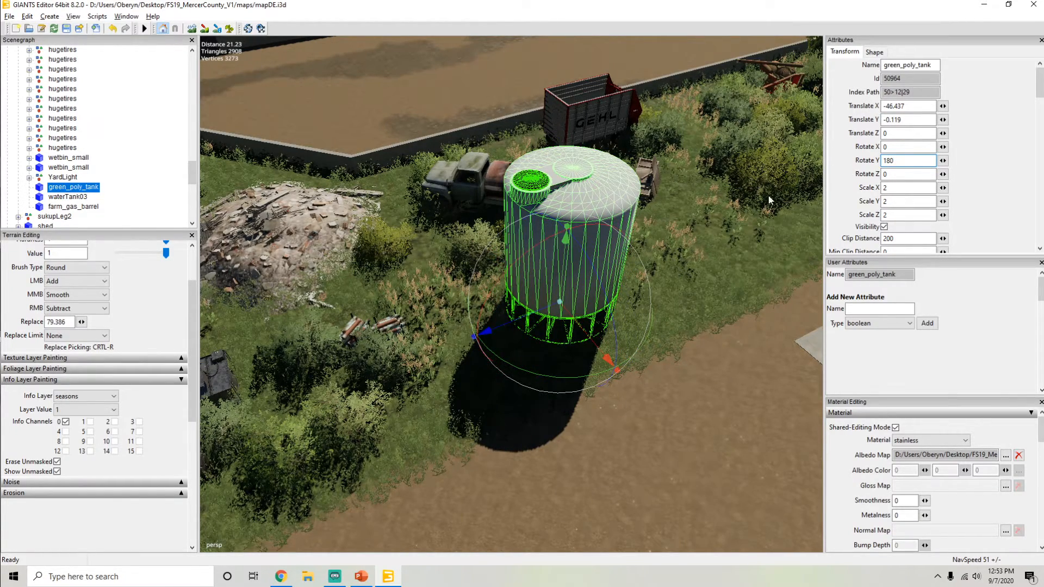
scroll(505, 259, "down", 5)
scroll(469, 213, "up", 4)
scroll(456, 220, "down", 2)
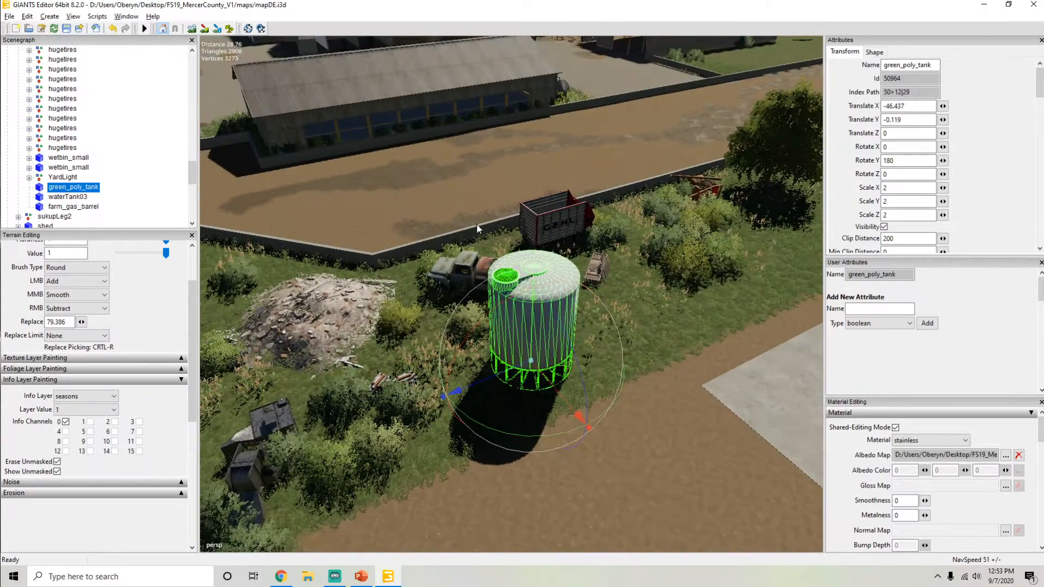
middle_click_drag(614, 275, 571, 243, "alt")
left_click_drag(899, 161, 829, 173)
type("0")
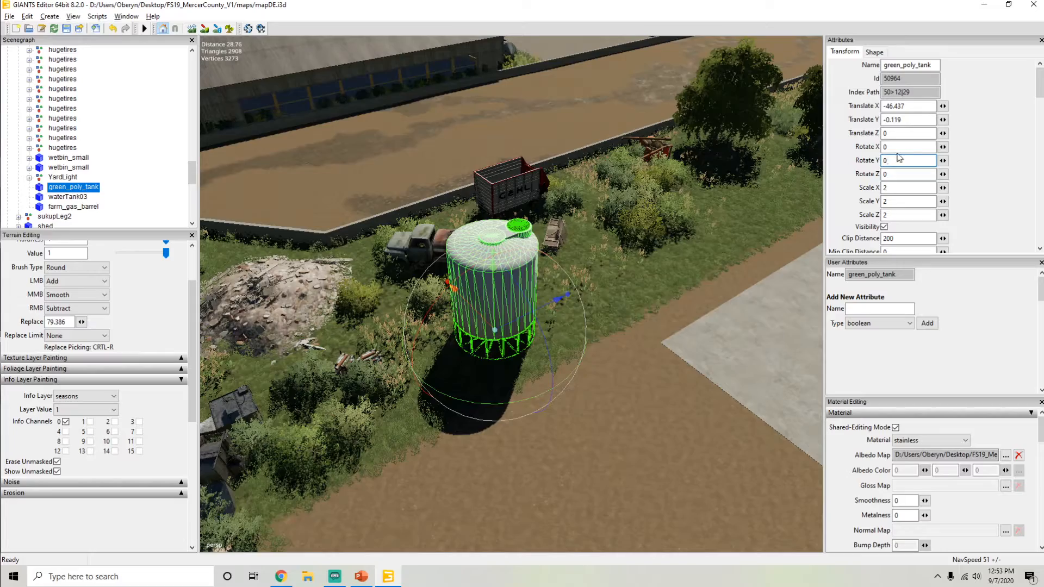
Step: Shift the tank slightly along its Z axis to Translate Z -0.088
left_click_drag(691, 234, 501, 279, "alt")
scroll(554, 250, "up", 5)
scroll(553, 251, "down", 5)
left_click_drag(553, 250, 553, 213, "alt")
left_click_drag(364, 358, 611, 311)
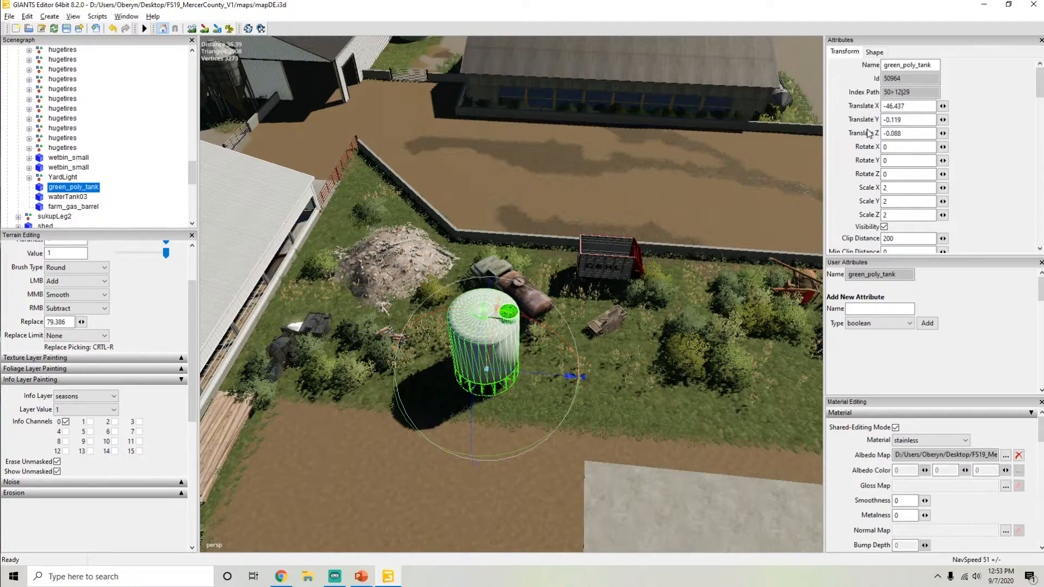
Step: Select the concrete wall section along the dirt yard behind the tank and examine its corner up close
left_click(477, 233)
left_click_drag(479, 234, 556, 248, "alt")
scroll(500, 211, "up", 5)
scroll(510, 223, "up", 4)
scroll(512, 223, "down", 4)
scroll(563, 247, "up", 4)
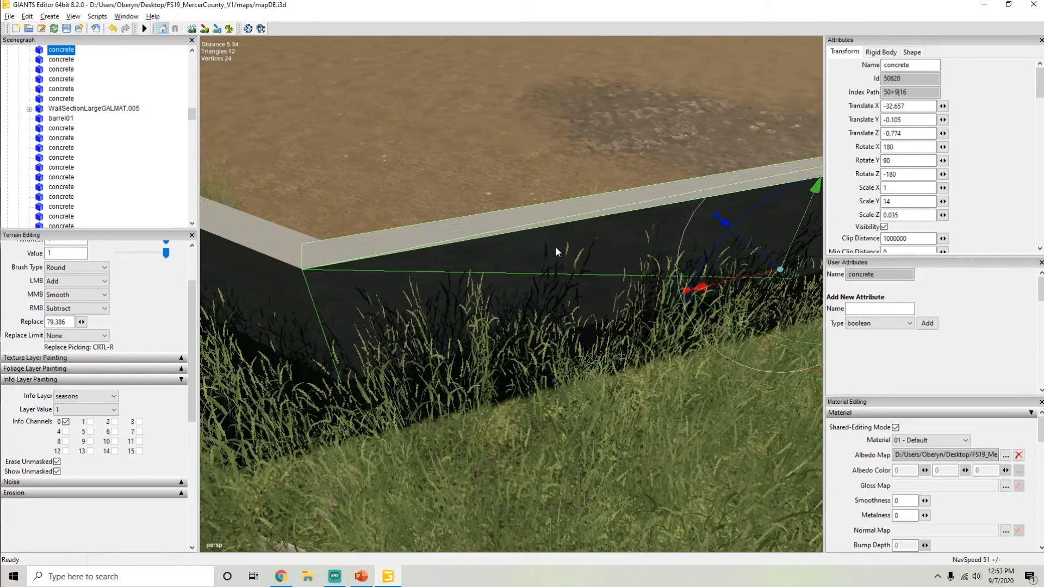
Step: Slide the concrete wall section back and forth along its Z axis, ending at Translate Z -0.805 against the neighbouring section
left_click_drag(717, 283, 765, 270)
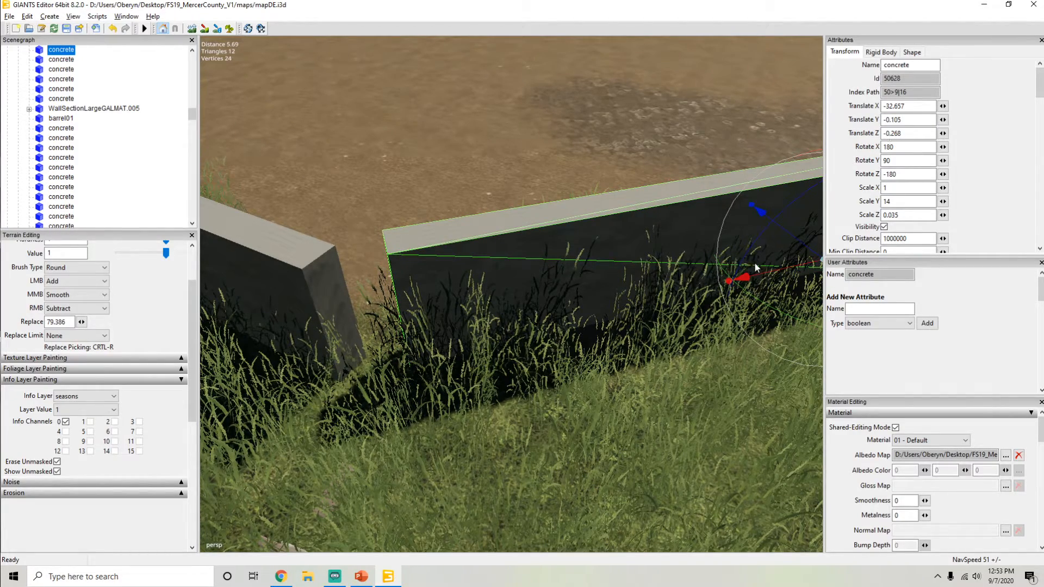
left_click_drag(763, 270, 744, 275)
left_click_drag(533, 276, 370, 254, "alt")
scroll(578, 209, "up", 3)
scroll(370, 254, "down", 5)
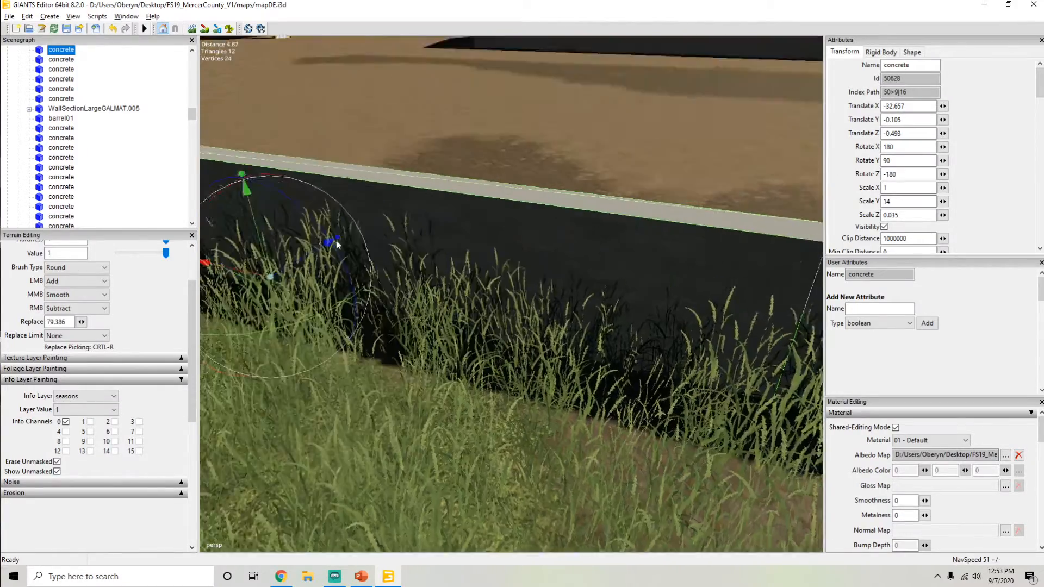
mouse_move(292, 272)
left_mouse_down()
mouse_move(282, 273)
mouse_move(295, 280)
left_mouse_up()
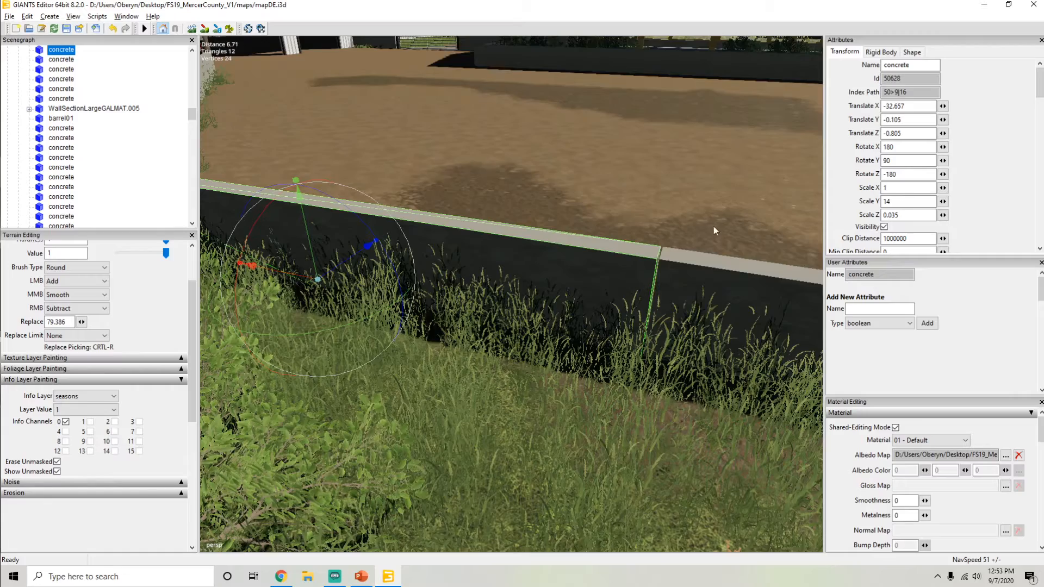
Step: Try another small shift of the wall section, undo it, and examine the joint with the neighbouring section
left_click_drag(457, 291, 364, 299, "alt")
scroll(476, 297, "up", 3)
left_click_drag(254, 260, 258, 266)
key("ctrl+z")
left_click_drag(592, 263, 537, 321, "alt")
scroll(538, 321, "up", 3)
scroll(523, 319, "down", 3)
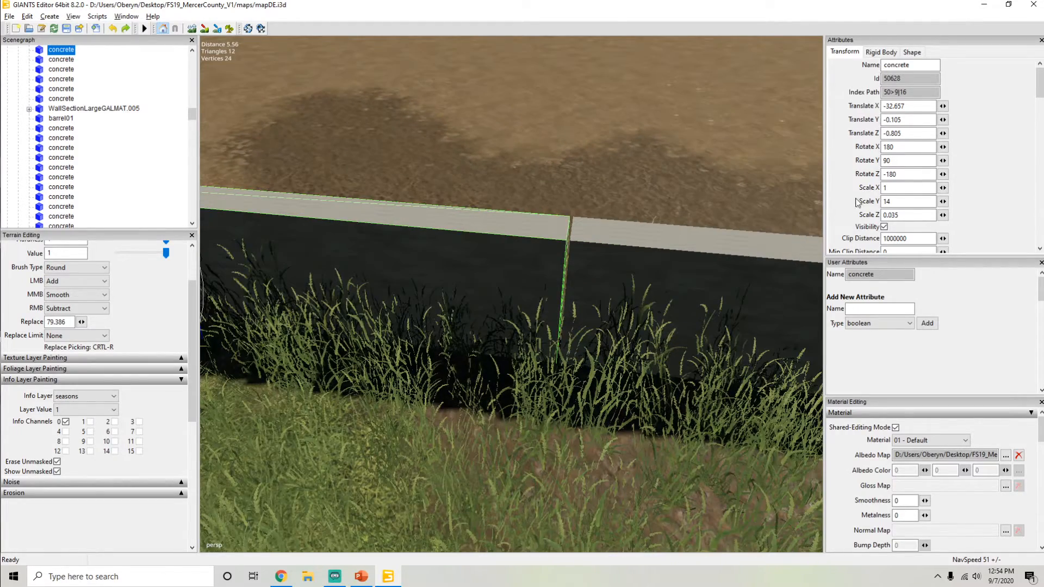
Step: Fine-tune the wall section's Translate Z by trying -0.7, -0.8, -0.799 and -0.79, ending at -0.78
key("BackSpace")
key("BackSpace")
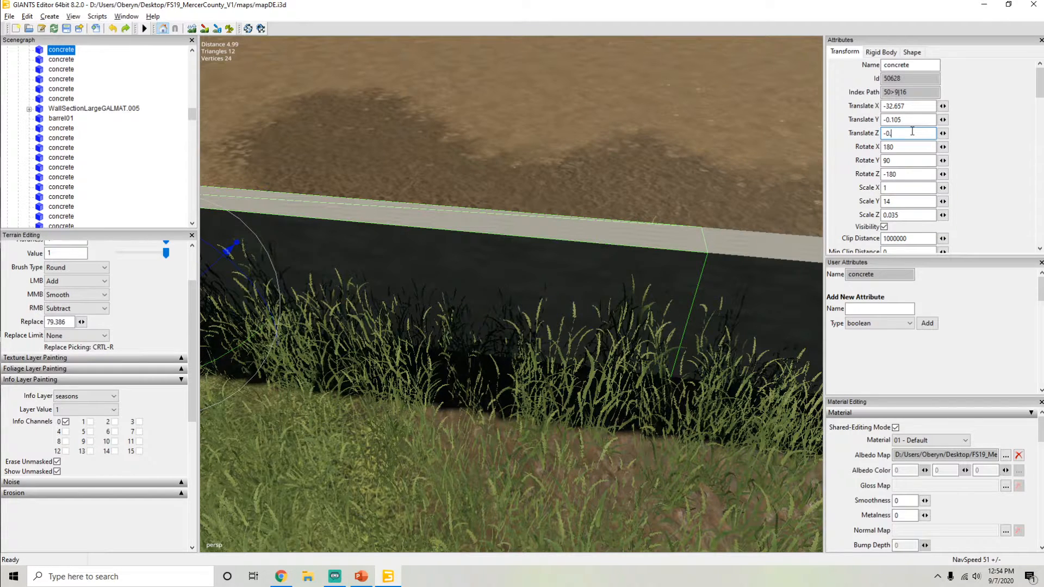
type("7")
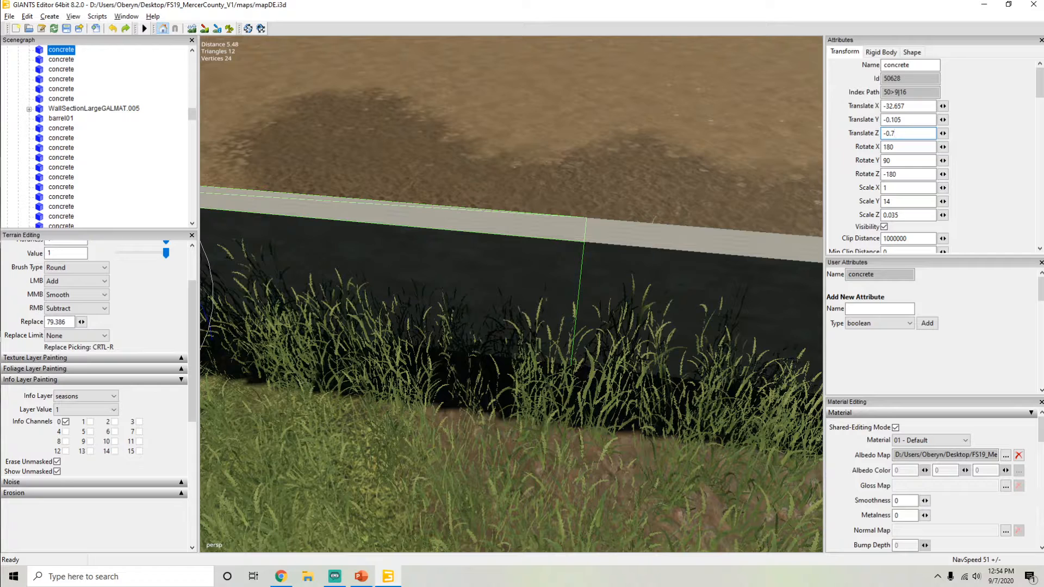
key("BackSpace")
type("8")
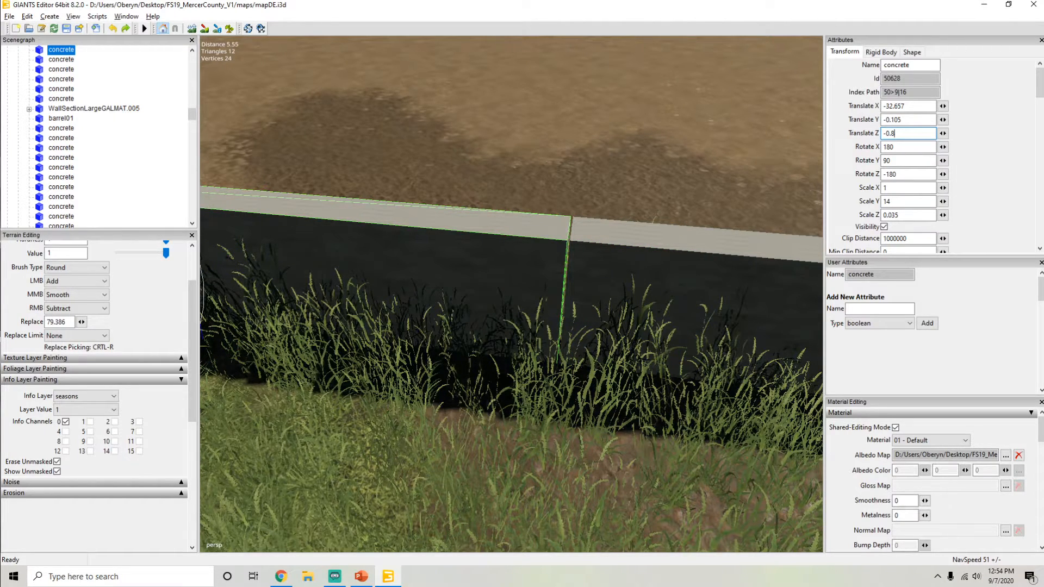
key("BackSpace")
type("799")
key("BackSpace")
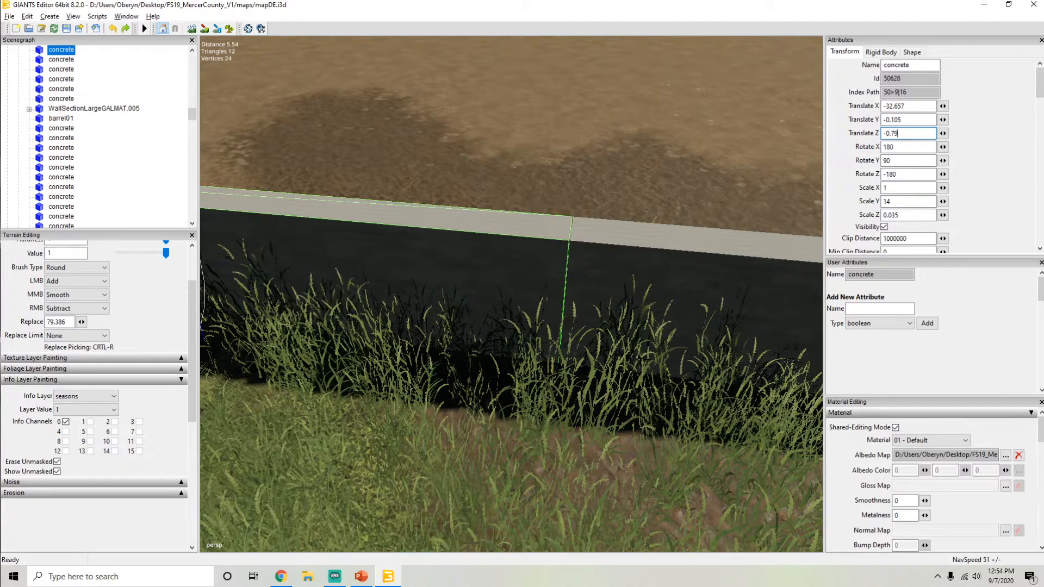
key("BackSpace")
type("8")
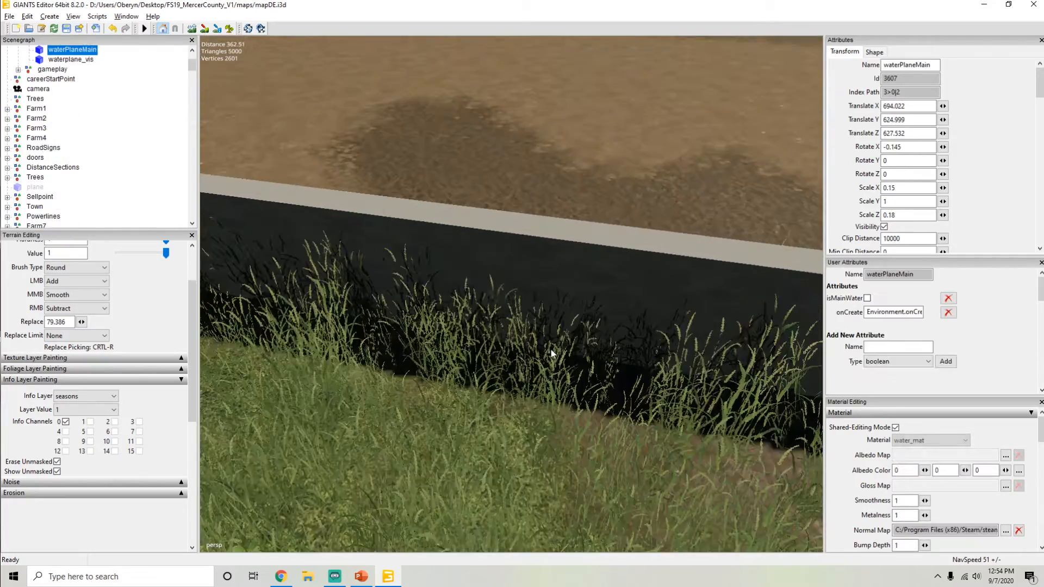
Step: Reselect the concrete wall section and slide it along its Z axis to Translate Z 0.472
scroll(553, 354, "down", 3)
left_click_drag(553, 354, 526, 348, "alt")
left_click(477, 304)
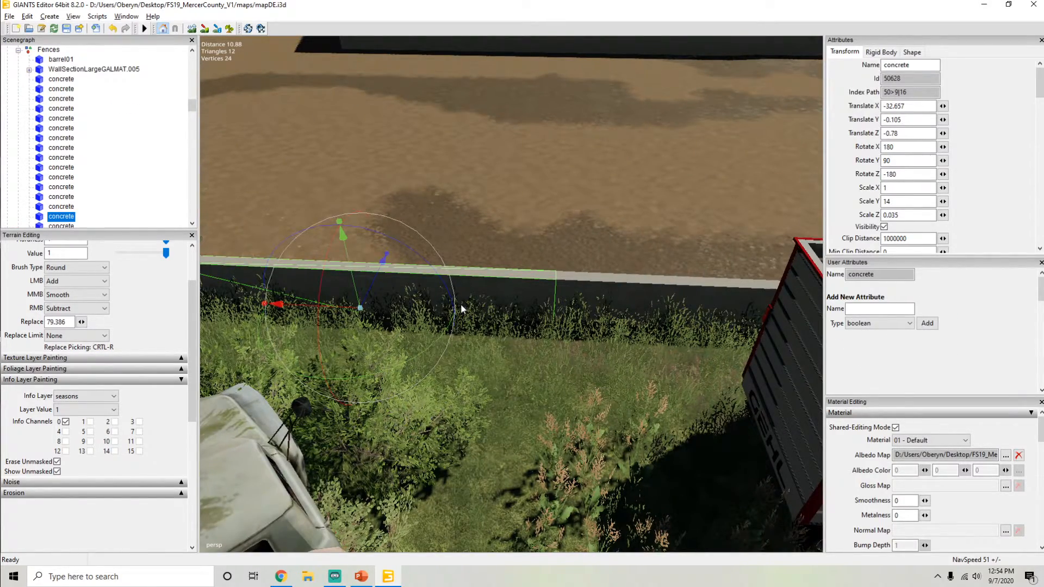
mouse_move(369, 338)
left_mouse_down("alt")
mouse_move(396, 334)
mouse_move(387, 350)
mouse_move(358, 332)
left_mouse_up("alt")
scroll(387, 350, "up", 3)
left_click_drag(216, 263, 244, 282)
left_click_drag(431, 313, 737, 338, "alt")
mouse_move(550, 370)
left_mouse_down("alt")
mouse_move(508, 371)
mouse_move(579, 370)
mouse_move(547, 373)
left_mouse_up("alt")
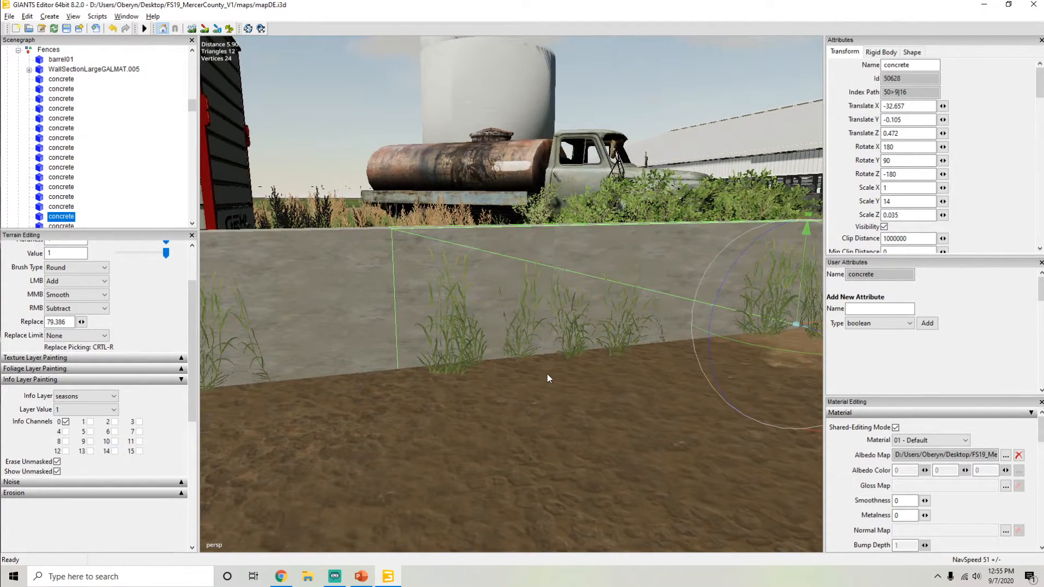
Step: Shift the wall section along its length once more while viewing it from the dirt yard side
left_click(850, 111)
left_click_drag(425, 290, 440, 209, "alt")
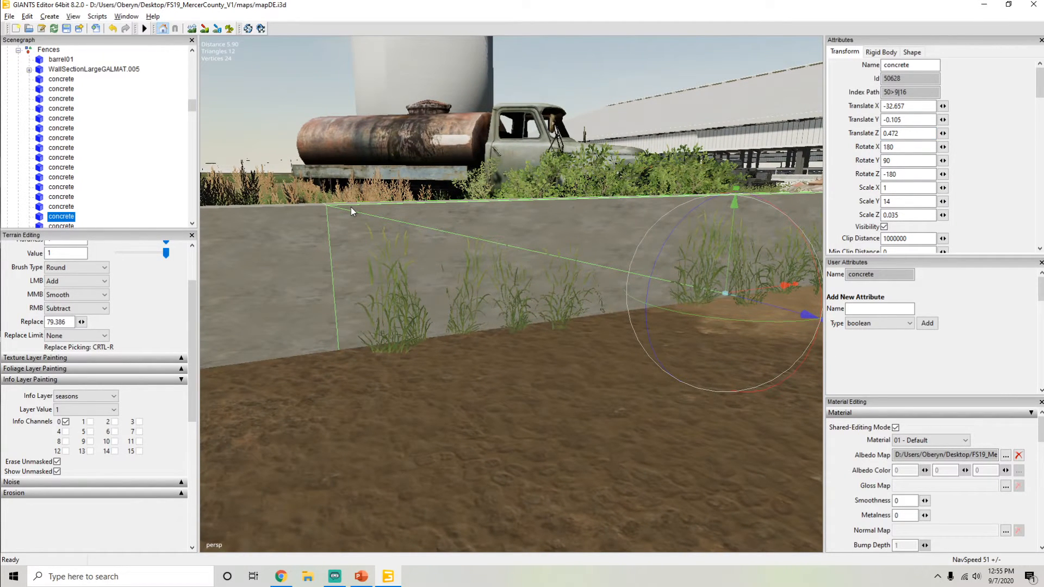
left_click_drag(749, 288, 851, 256)
Step: Select the green_poly_tank standing in the grass beside the dirt road
scroll(492, 350, "down", 6)
left_click_drag(523, 293, 396, 295, "alt")
scroll(424, 284, "up", 3)
scroll(446, 275, "up", 5)
left_click_drag(495, 252, 762, 256, "alt")
scroll(577, 313, "down", 1)
left_click(578, 313)
left_click_drag(578, 313, 482, 287, "alt")
scroll(493, 327, "up", 4)
scroll(547, 312, "down", 5)
scroll(506, 284, "up", 3)
scroll(530, 283, "down", 1)
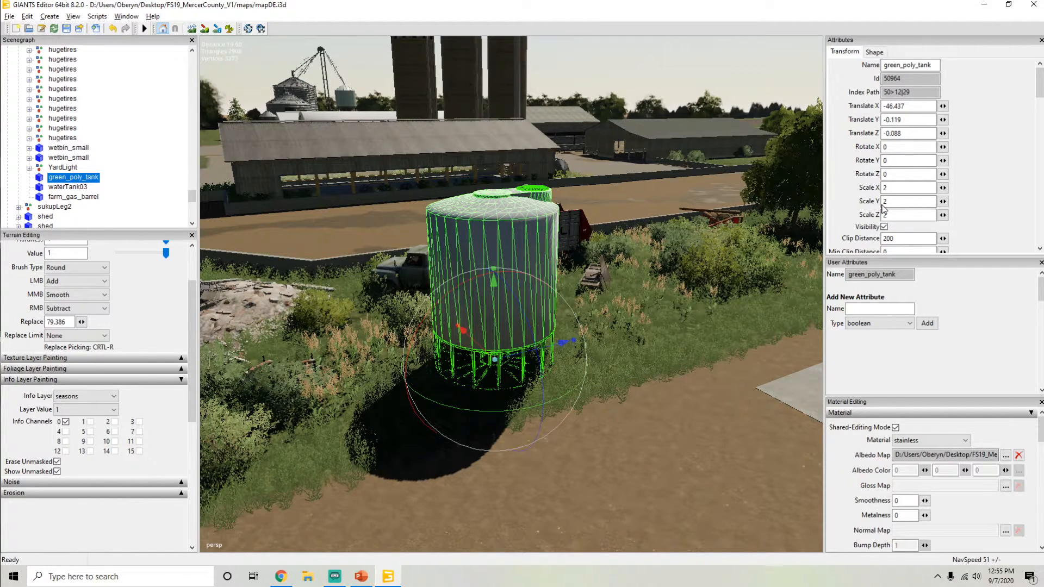
Step: Set the tank's Scale X, Scale Y and Scale Z to 1
left_click_drag(622, 264, 592, 303, "alt")
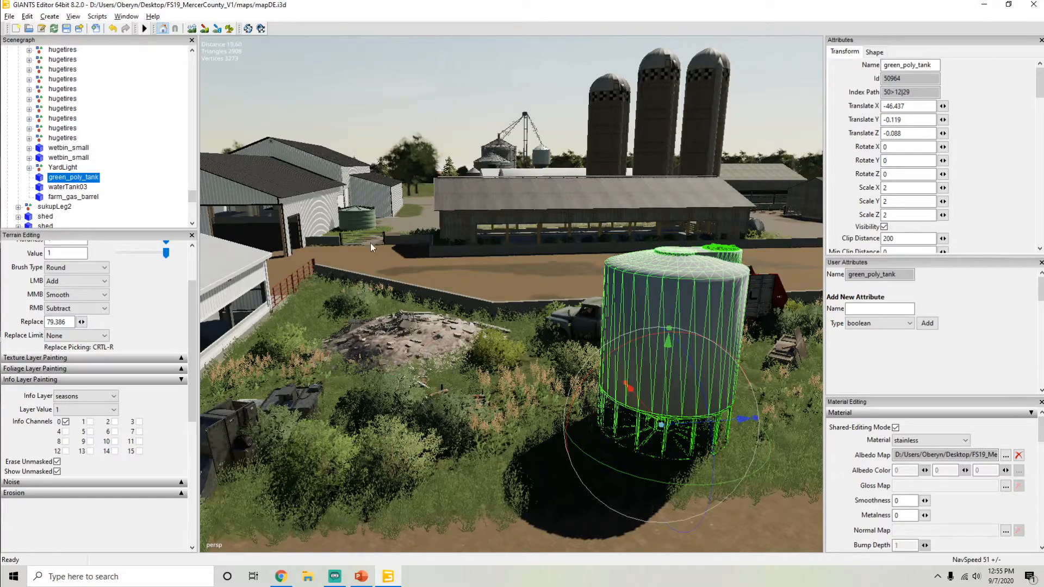
right_click_drag(370, 243, 426, 259, "alt")
left_click_drag(426, 259, 497, 283, "alt")
right_click_drag(496, 282, 489, 250, "alt")
left_click_drag(489, 250, 709, 200, "alt")
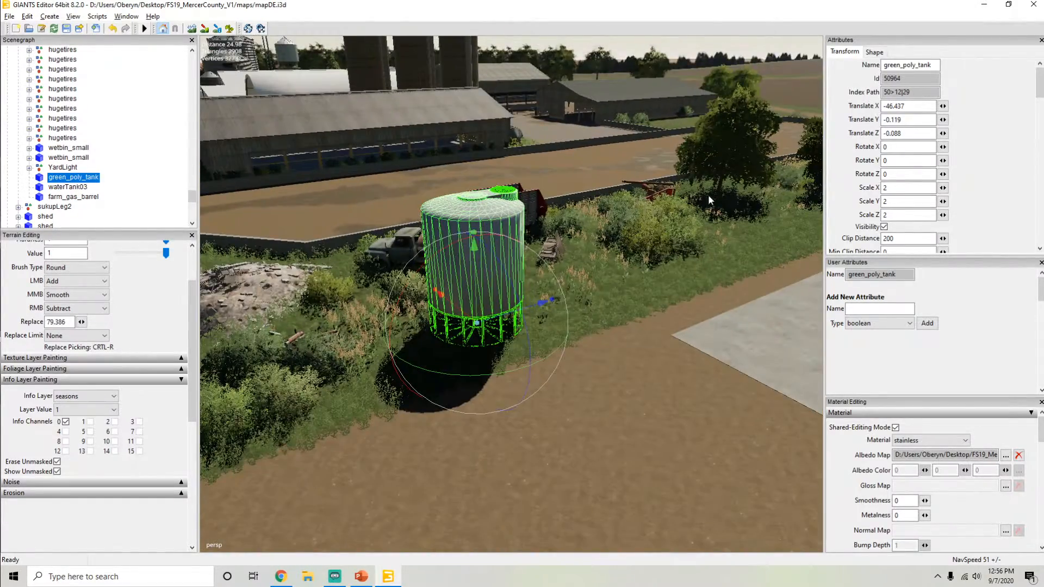
double_click(894, 188)
type("1")
key("Tab")
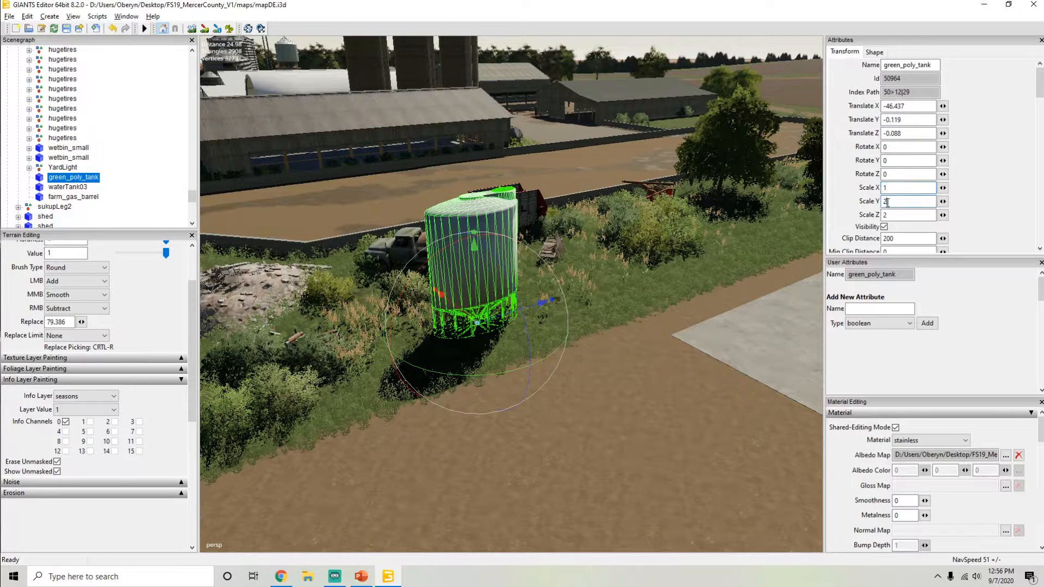
type("1")
key("Tab")
type("1")
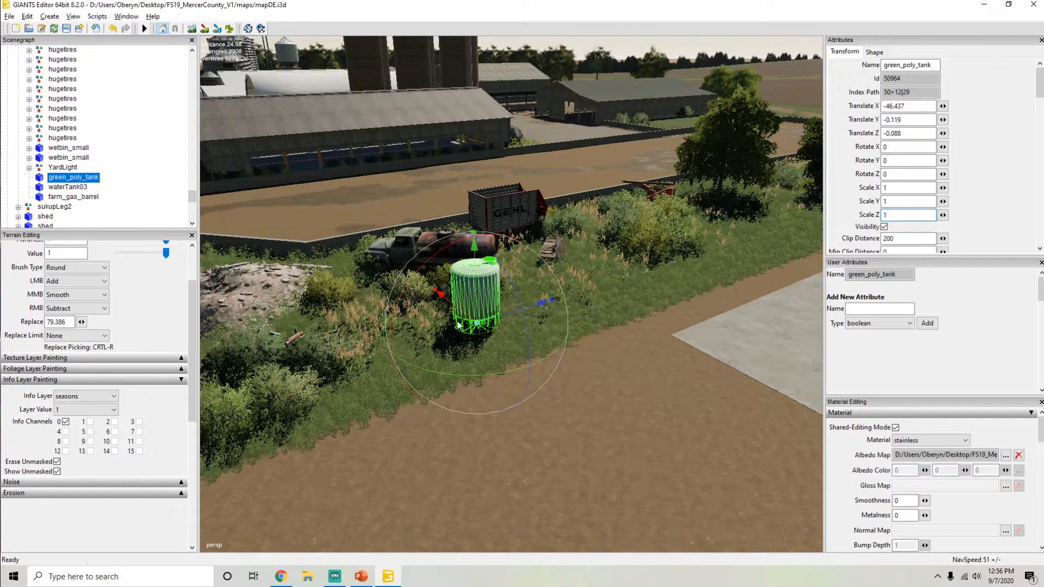
Step: Move the tank along its X axis onto the open dirt, to Translate X -57.327
left_click_drag(461, 314, 659, 490)
left_click_drag(659, 489, 384, 340, "alt")
scroll(532, 409, "up", 5)
scroll(316, 279, "up", 3)
scroll(385, 340, "down", 6)
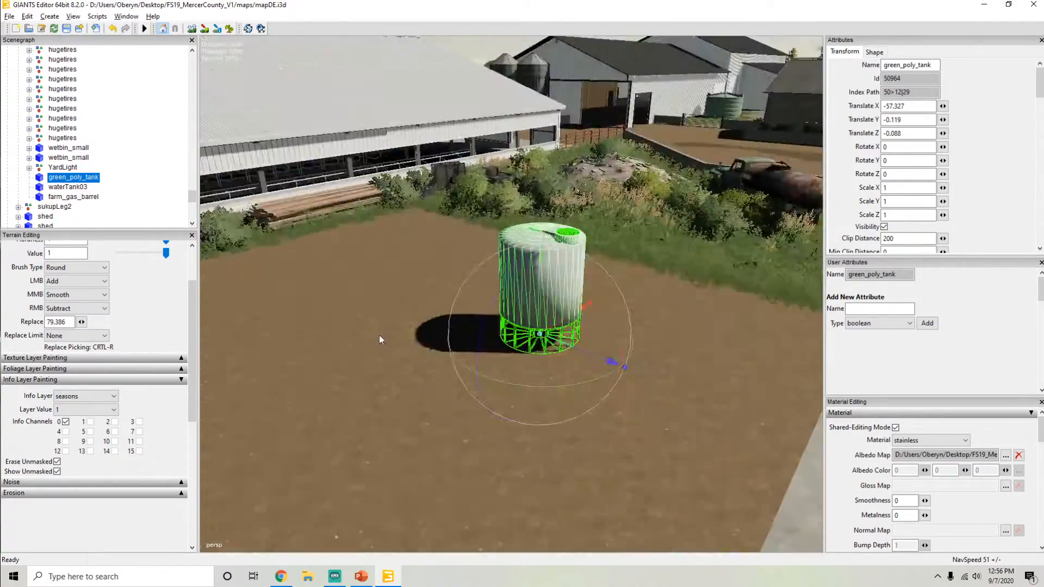
Step: Set the tank's Scale X, Scale Y and Scale Z to 3
double_click(895, 187)
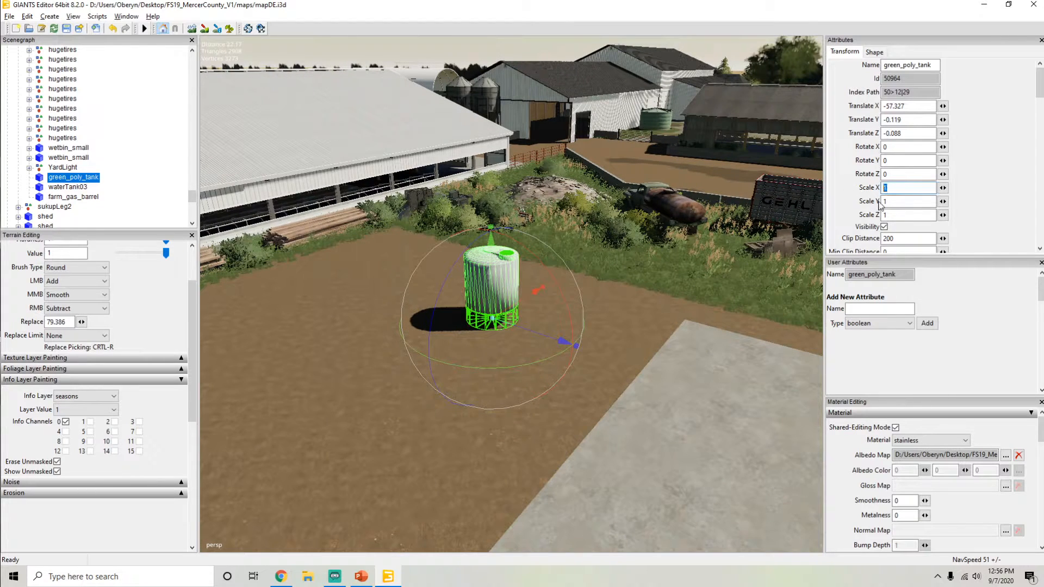
type("3")
double_click(895, 201)
type("3")
double_click(895, 214)
type("3")
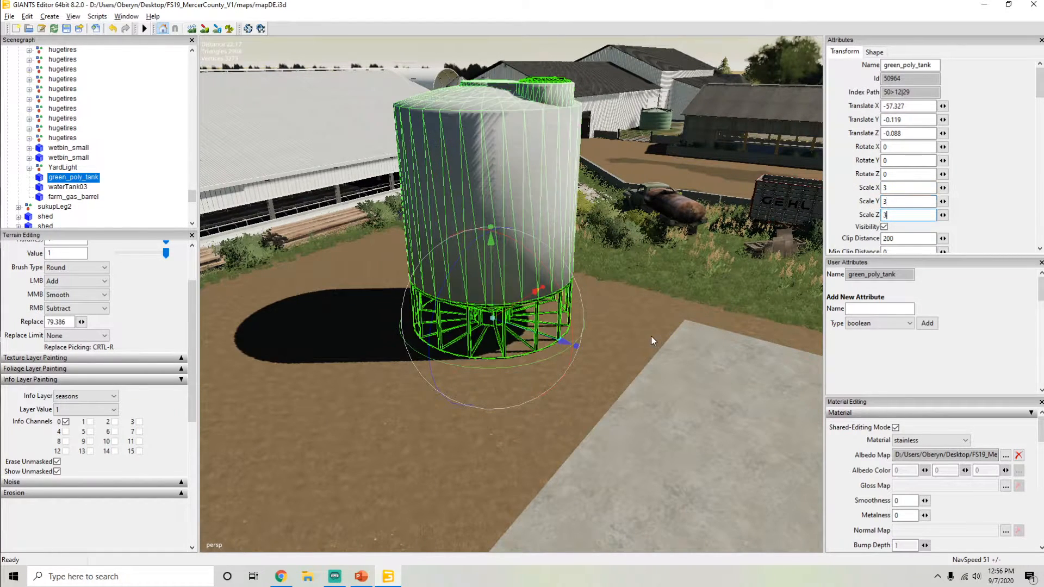
Step: Deselect the tank and examine its enlarged surface and shading from near and far
left_click(388, 446)
scroll(406, 416, "up", 4)
left_click_drag(414, 407, 402, 358, "alt")
scroll(432, 372, "down", 1)
scroll(439, 386, "down", 4)
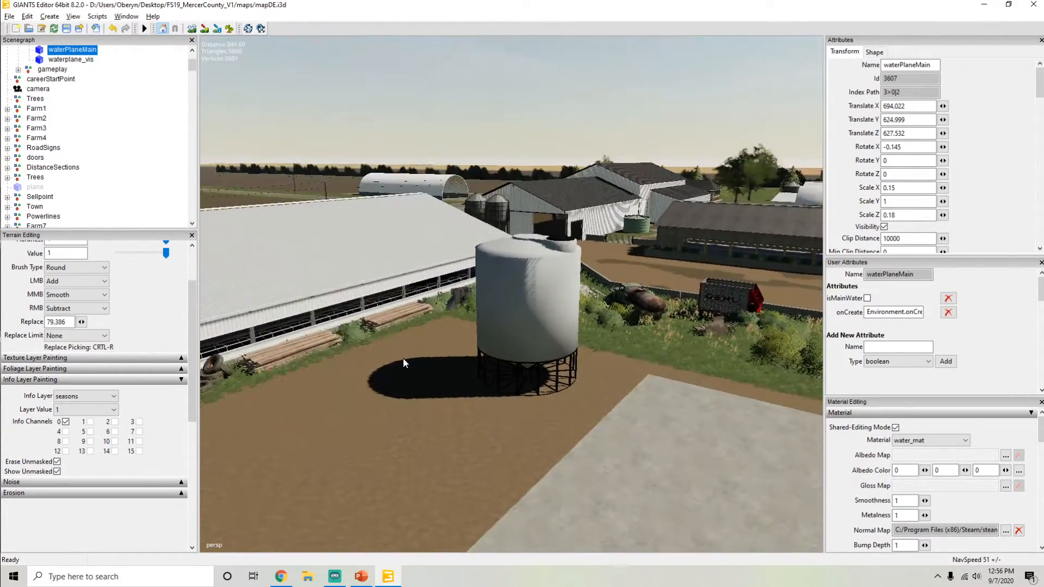
scroll(421, 345, "up", 3)
scroll(511, 283, "up", 2)
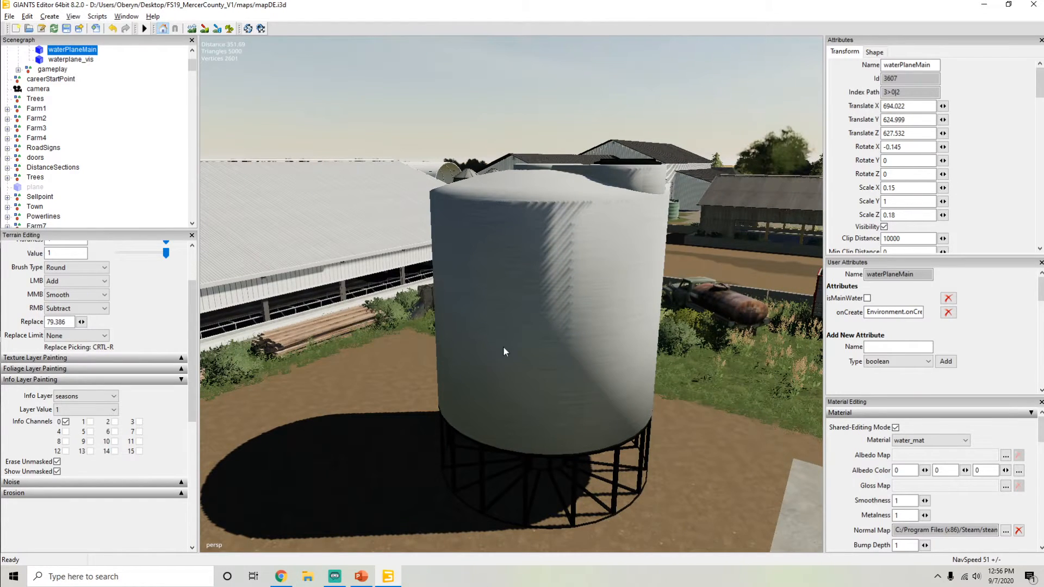
mouse_move(582, 262)
left_mouse_down("alt")
mouse_move(540, 268)
mouse_move(585, 271)
left_mouse_up("alt")
scroll(585, 271, "down", 4)
mouse_move(509, 282)
left_mouse_down("alt")
mouse_move(481, 286)
mouse_move(507, 283)
left_mouse_up("alt")
scroll(507, 283, "up", 3)
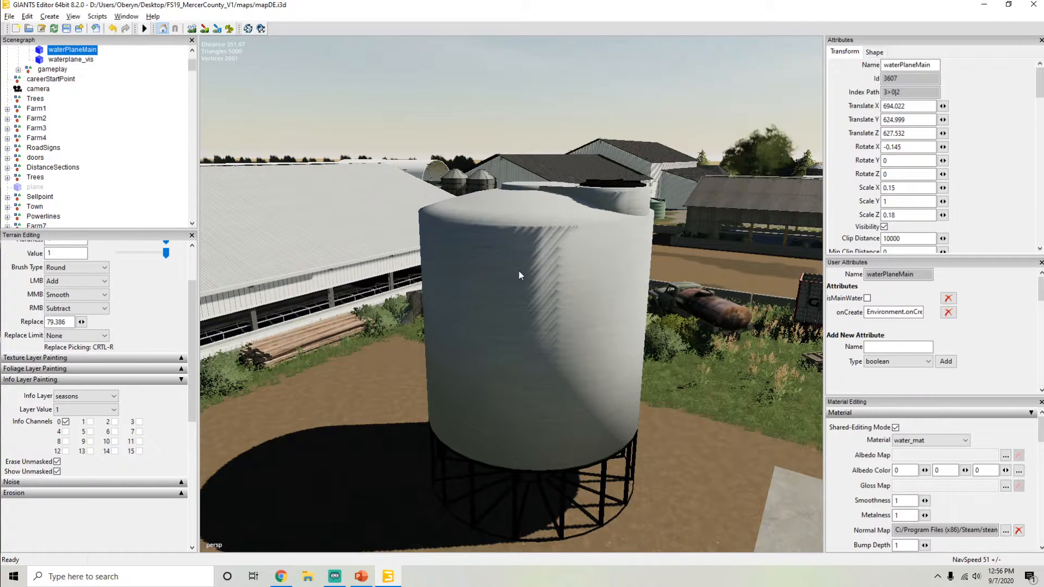
Step: Reselect the enlarged tank and examine its mesh wireframe up close and from a distance
left_click(518, 270)
left_click_drag(519, 271, 426, 328, "alt")
scroll(426, 307, "up", 3)
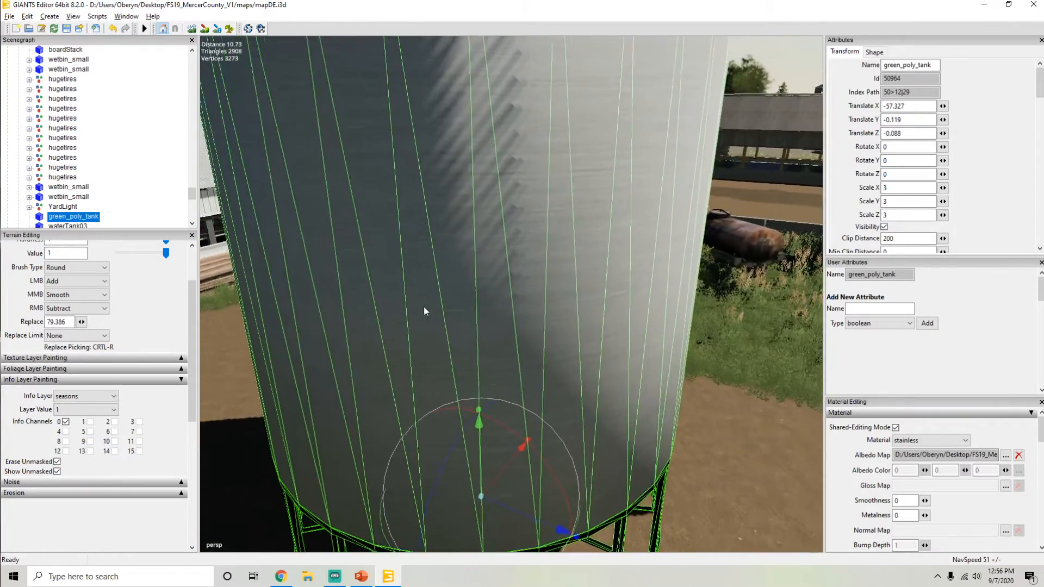
scroll(408, 306, "down", 2)
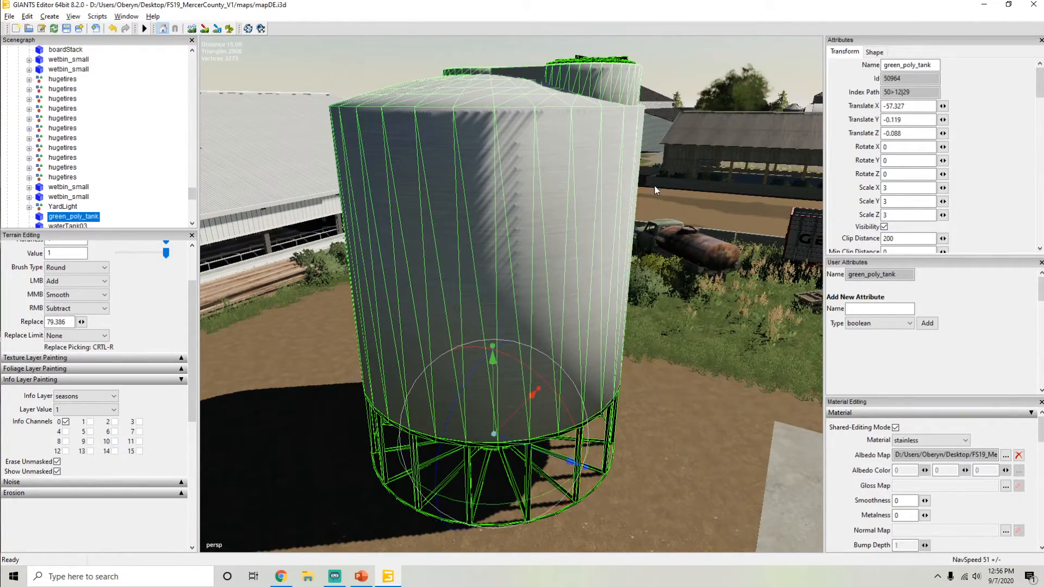
scroll(603, 206, "down", 5)
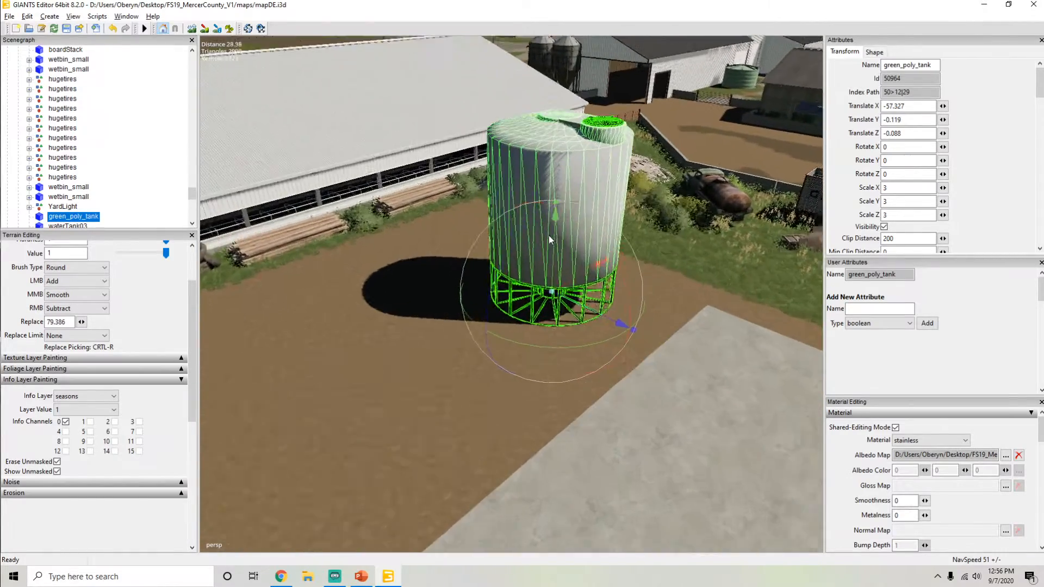
scroll(547, 238, "up", 2)
middle_click_drag(534, 238, 489, 260, "alt")
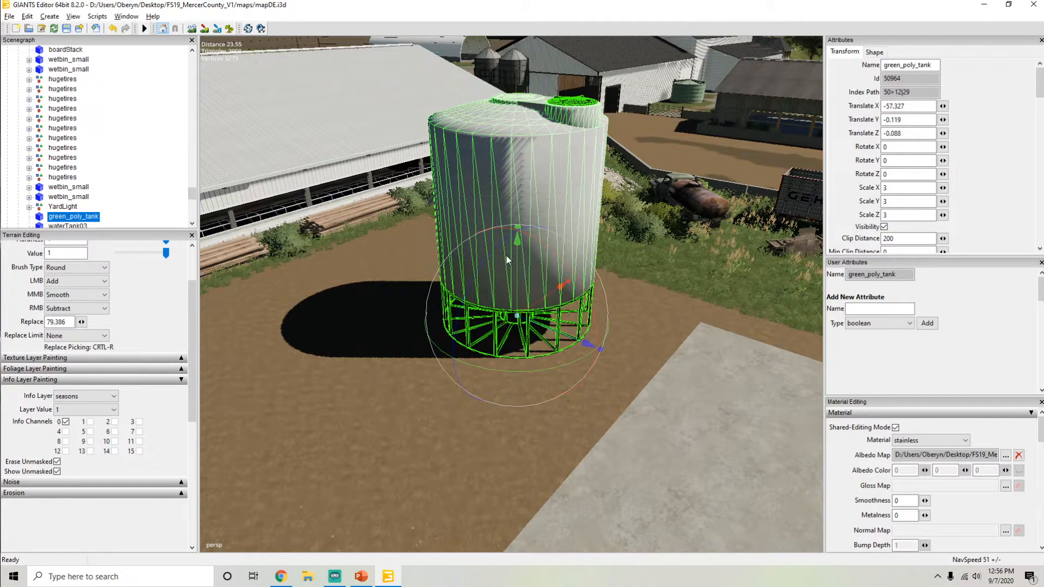
Step: Toggle the tank's Visibility off and back on twice
scroll(961, 208, "down", 1)
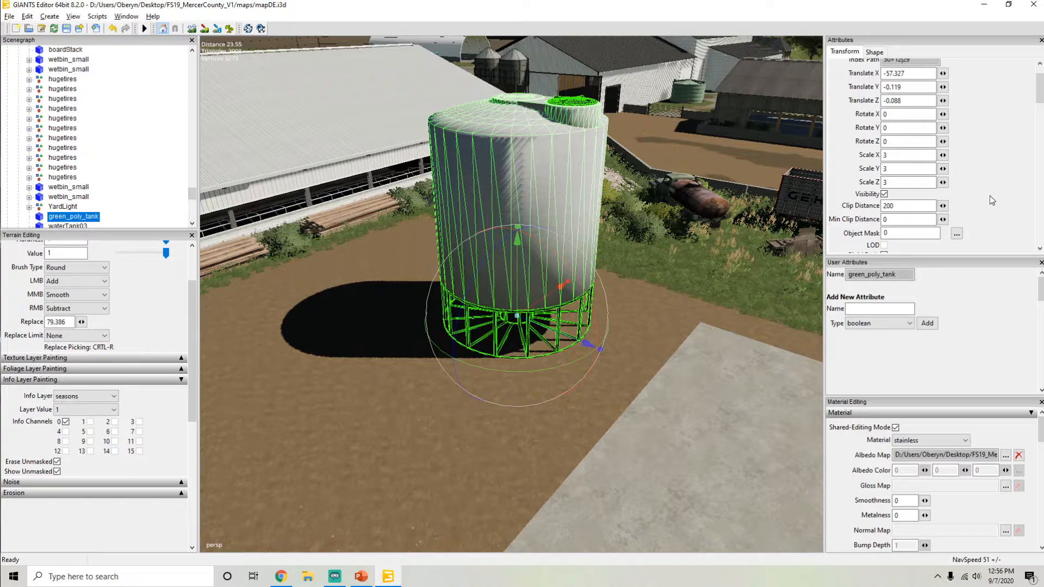
scroll(992, 201, "down", 1)
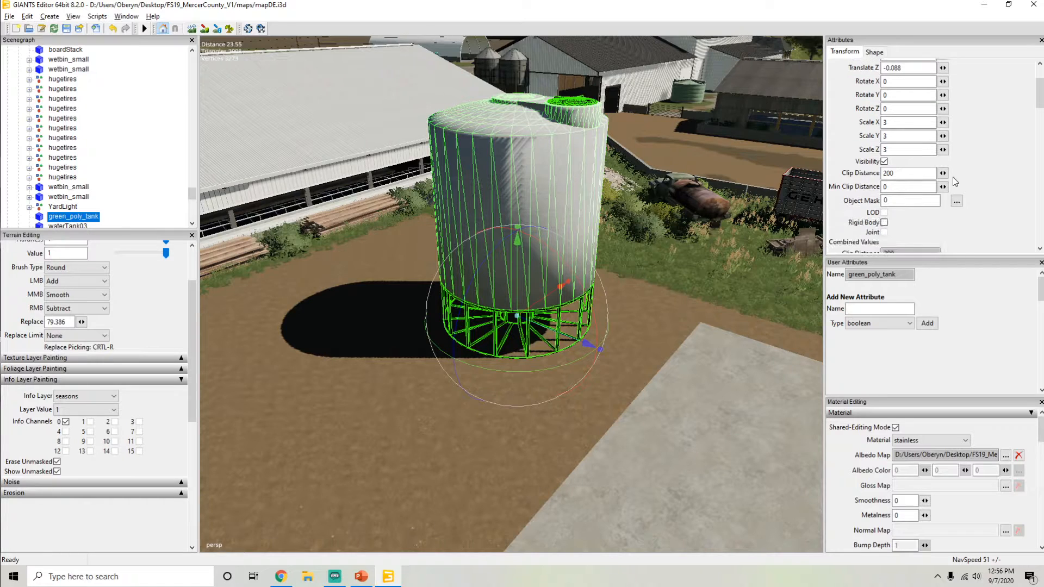
left_click(884, 162)
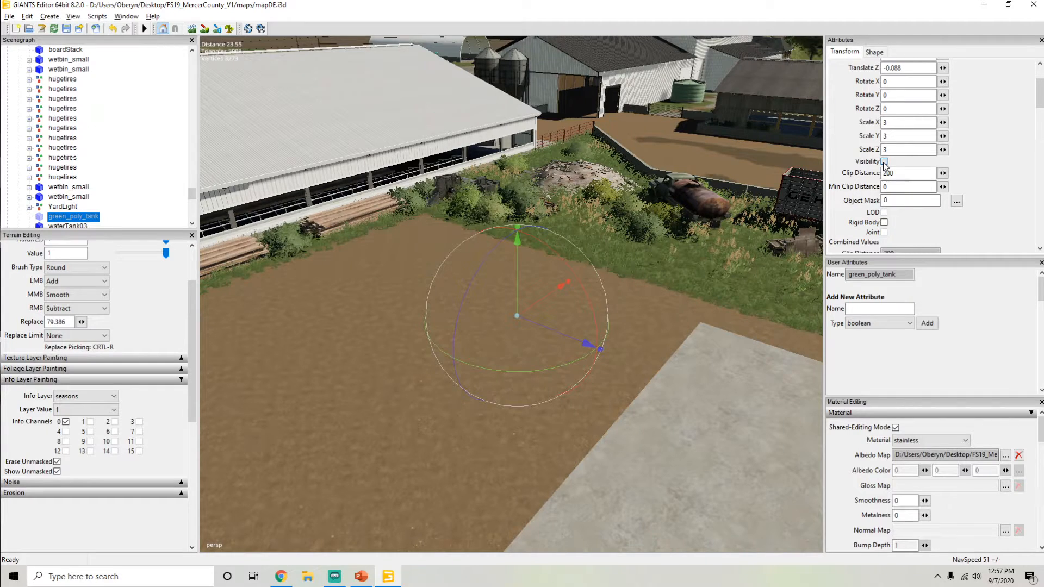
left_click(885, 162)
left_click(884, 162)
left_click(885, 162)
mouse_move(192, 195)
left_mouse_down()
mouse_move(193, 206)
mouse_move(194, 198)
left_mouse_up()
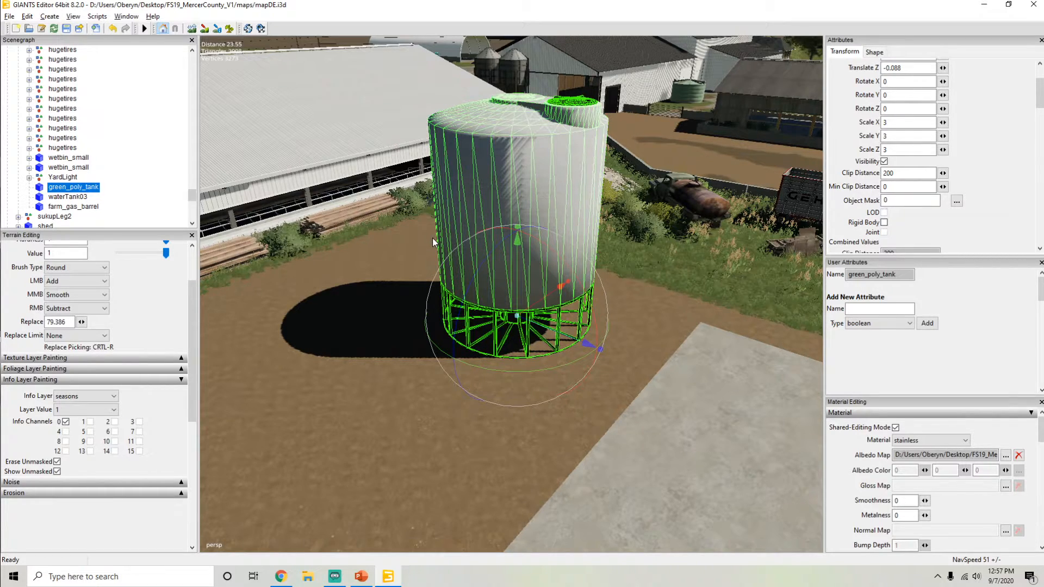
Step: Deselect the tank and view it from close up to far across the field to check its drawing distance
left_click_drag(433, 237, 403, 219, "alt")
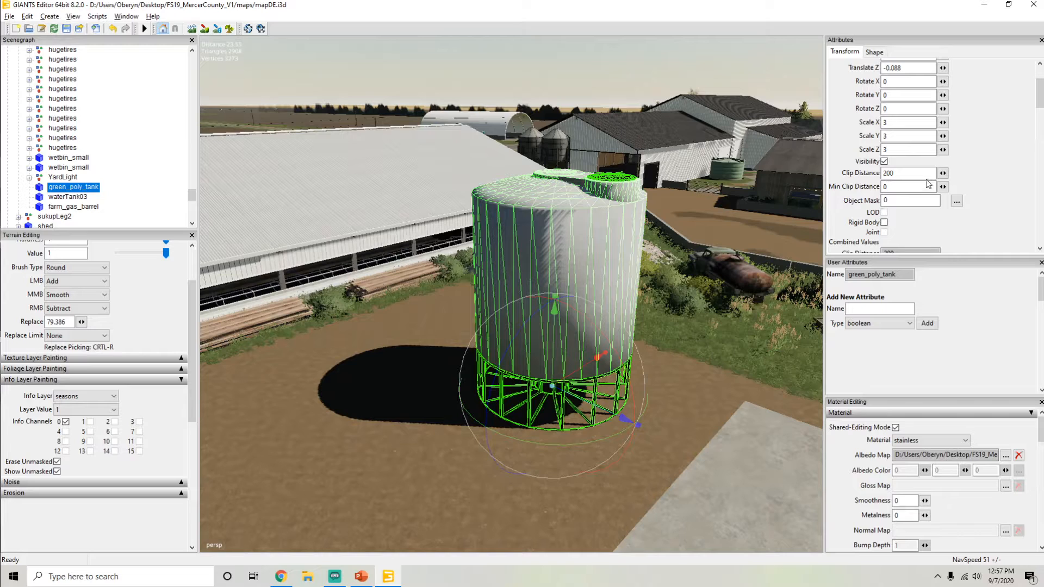
left_click(895, 173)
left_click(357, 417)
left_click_drag(436, 370, 457, 368, "alt")
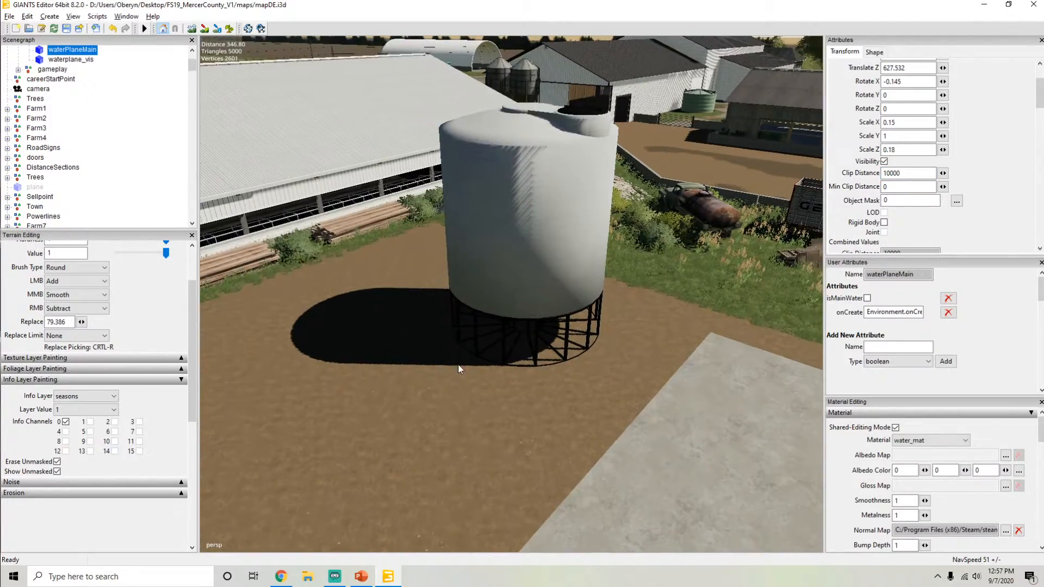
scroll(469, 329, "up", 3)
scroll(469, 328, "up", 2)
left_click_drag(469, 329, 480, 288, "alt")
left_click_drag(486, 220, 464, 229, "alt")
scroll(465, 230, "down", 8)
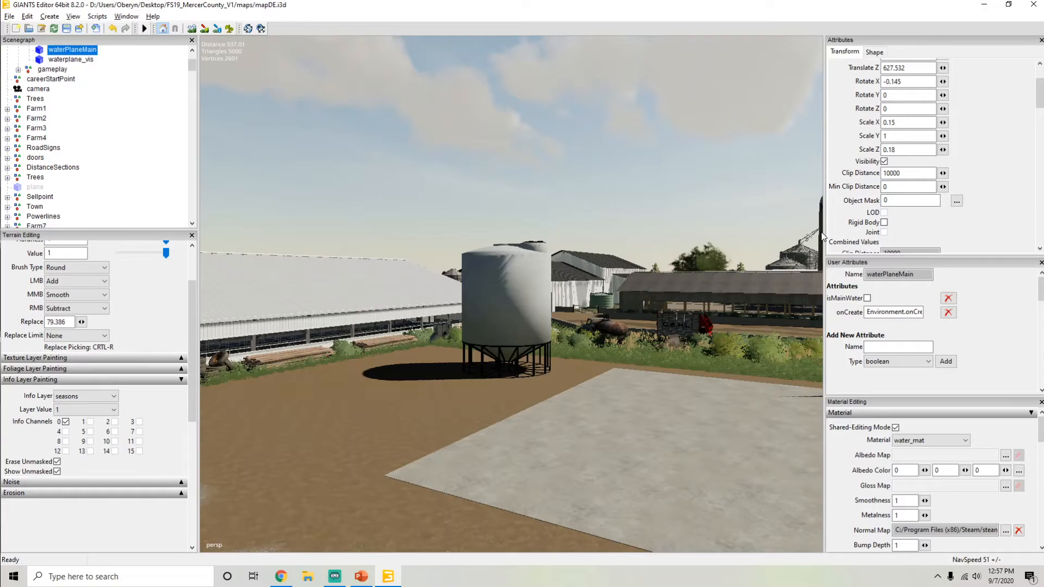
left_click_drag(825, 232, 861, 232)
scroll(628, 265, "down", 10)
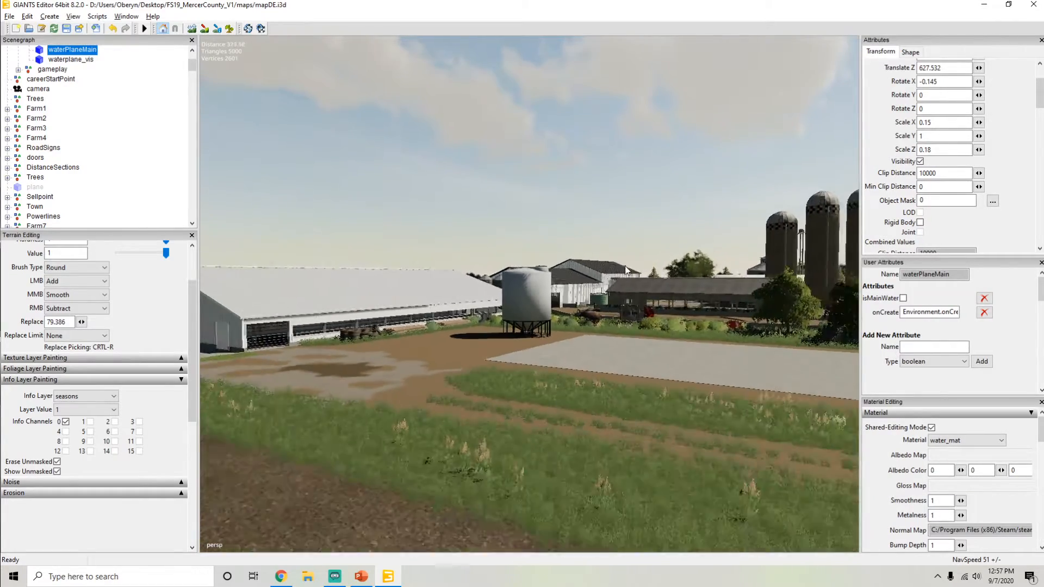
scroll(577, 278, "down", 10)
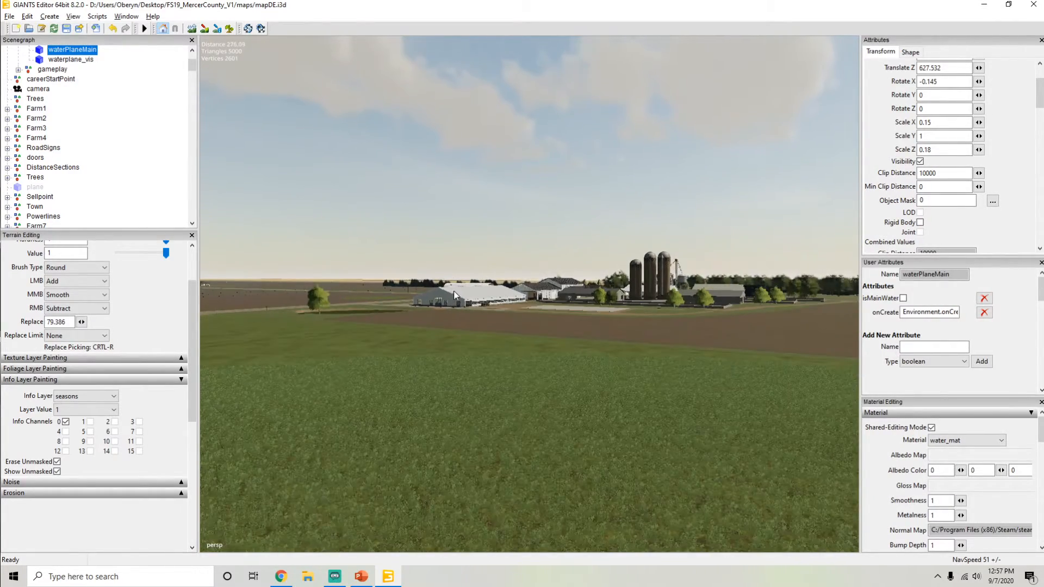
Step: Return to the tank, reselect it and view it from varying distances around the yard
right_click_drag(469, 289, 597, 245, "alt")
left_click(531, 292)
left_click_drag(562, 284, 561, 302, "alt")
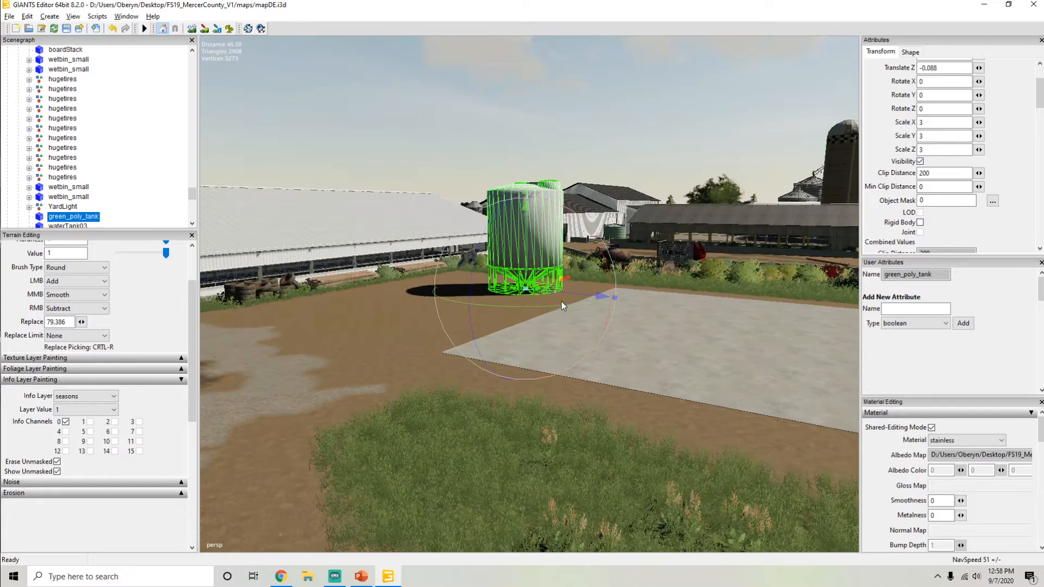
right_click_drag(561, 302, 551, 312, "alt")
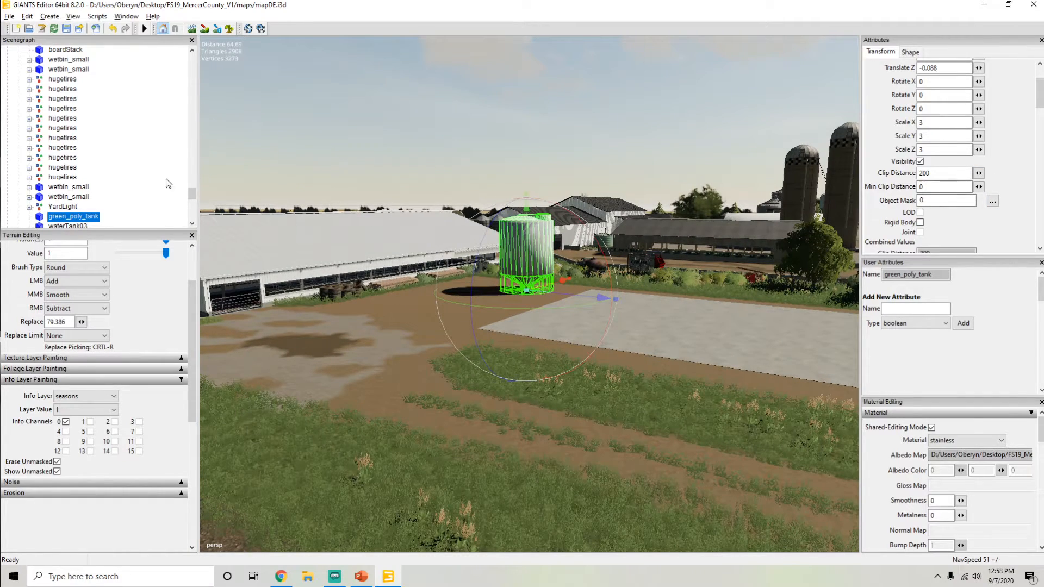
scroll(91, 149, "up", 5)
right_click_drag(354, 240, 357, 218, "alt")
left_click_drag(191, 184, 191, 196)
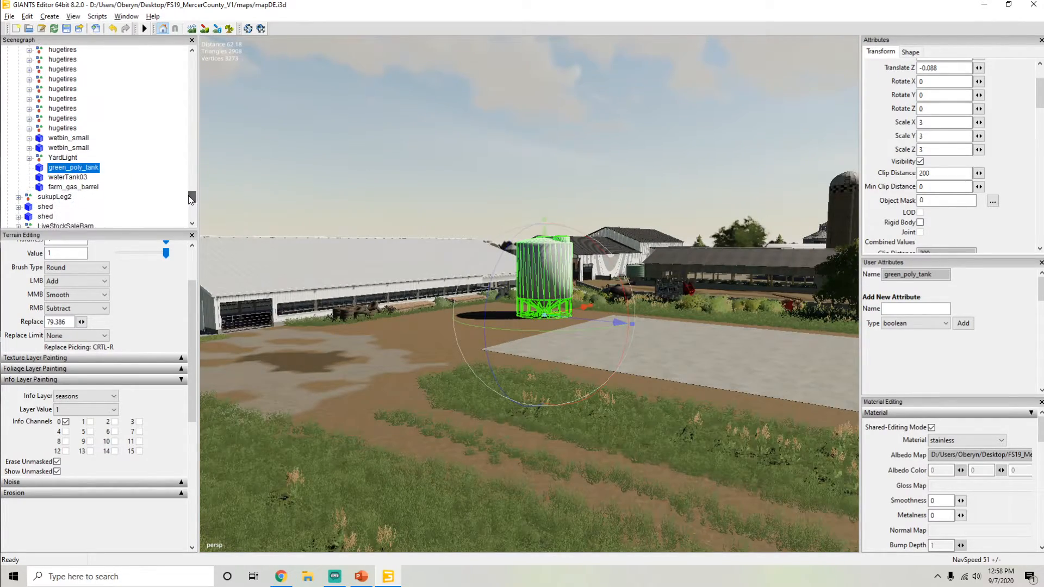
middle_click_drag(457, 261, 423, 239, "alt")
right_click_drag(422, 238, 439, 204, "alt")
middle_click_drag(438, 204, 429, 196, "alt")
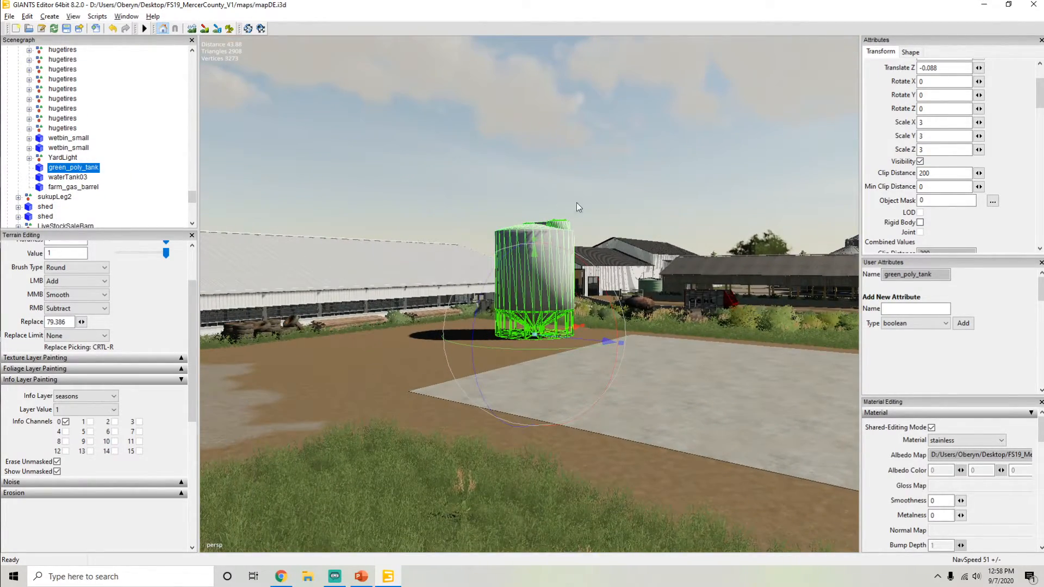
Step: Set the tank's Clip Distance to 10000
left_click_drag(593, 218, 572, 237, "alt")
right_click_drag(571, 236, 555, 240, "alt")
left_click_drag(556, 239, 569, 212, "alt")
right_click_drag(569, 212, 653, 216, "alt")
left_click_drag(949, 174, 865, 185)
type("10000")
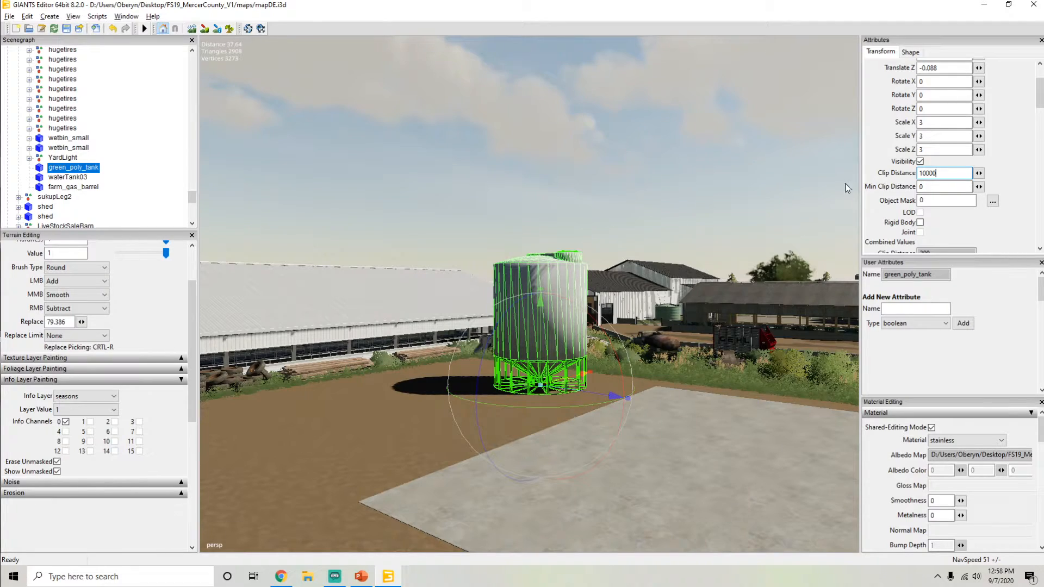
Step: Move away from the tank and back to check how it draws with the larger clip distance
right_click_drag(845, 187, 430, 298, "alt")
left_click(572, 209)
right_click_drag(572, 209, 450, 242, "alt")
right_click_drag(546, 234, 464, 254, "alt")
right_click_drag(563, 250, 413, 282, "alt")
right_click_drag(539, 264, 403, 285, "alt")
right_click_drag(566, 276, 516, 429, "alt")
right_click_drag(465, 341, 392, 276, "alt")
left_click(425, 262)
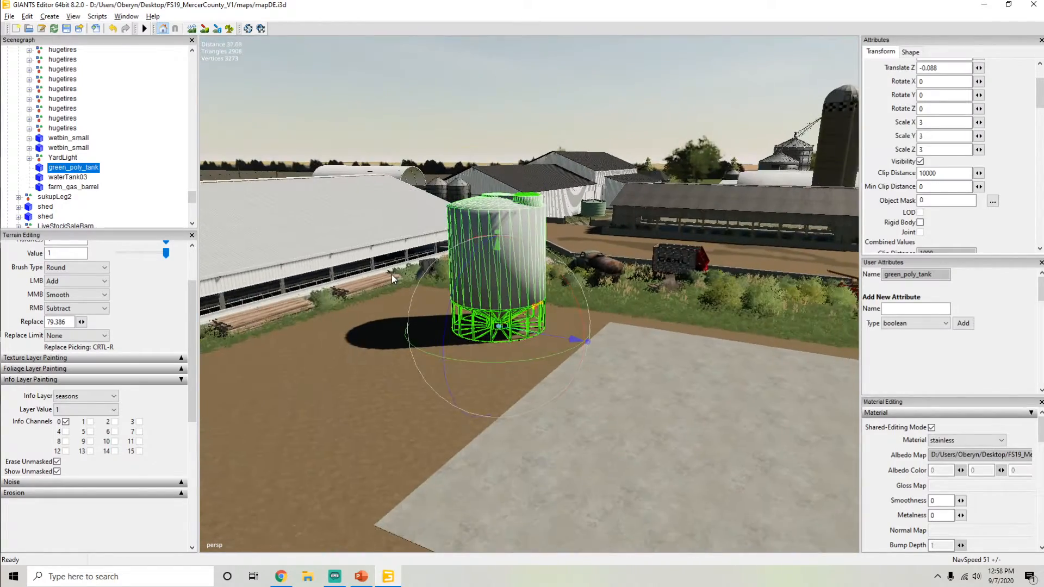
Step: Examine the selected tank and its surroundings from several angles, near and far
left_click_drag(442, 259, 321, 221, "alt")
left_click_drag(380, 236, 675, 246, "alt")
right_click_drag(675, 246, 554, 271, "alt")
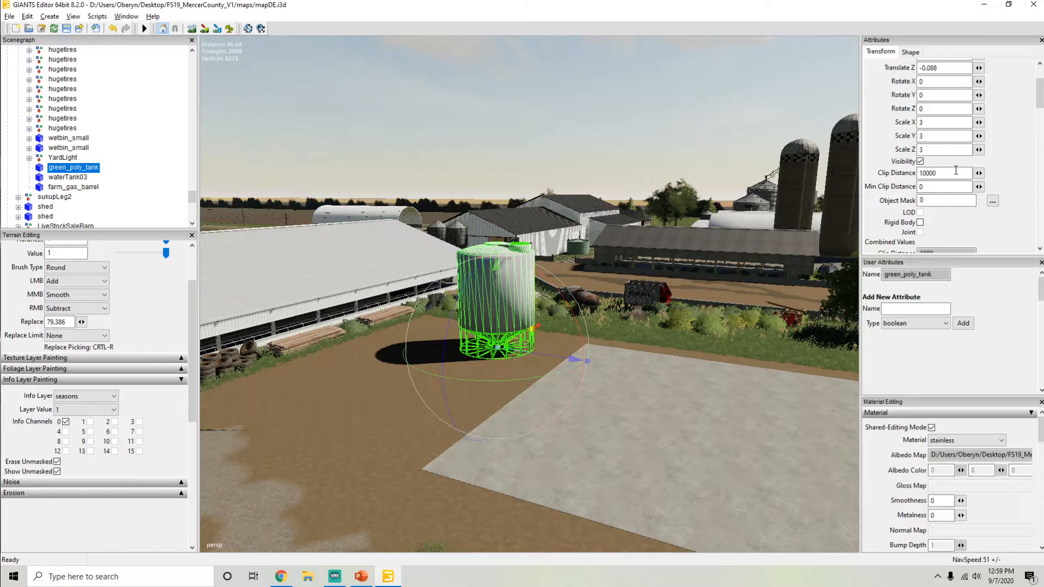
left_click_drag(579, 176, 626, 180, "alt")
right_click_drag(625, 179, 577, 179, "alt")
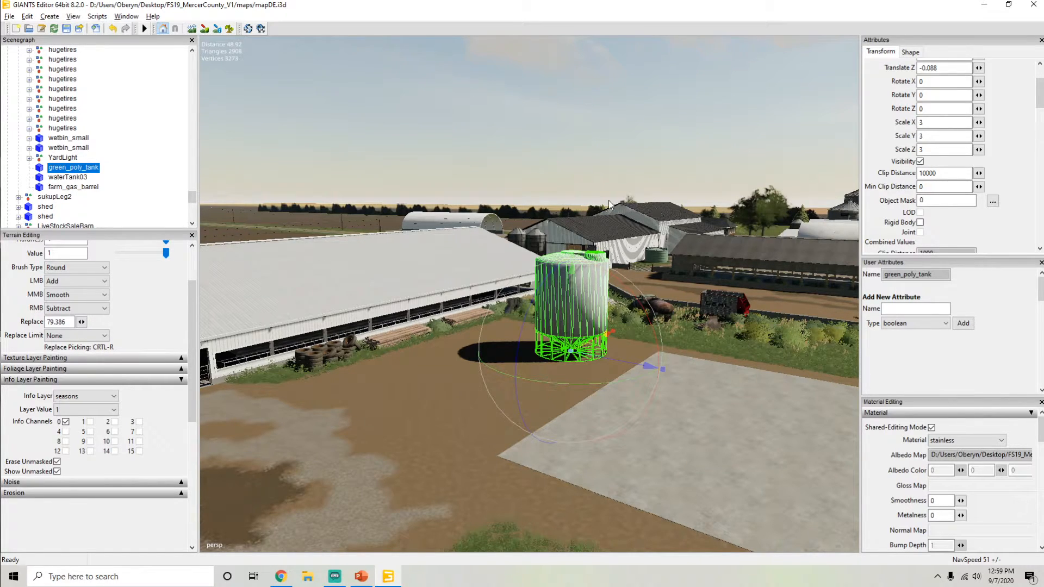
left_click_drag(435, 260, 482, 262, "alt")
right_click_drag(482, 262, 508, 240, "alt")
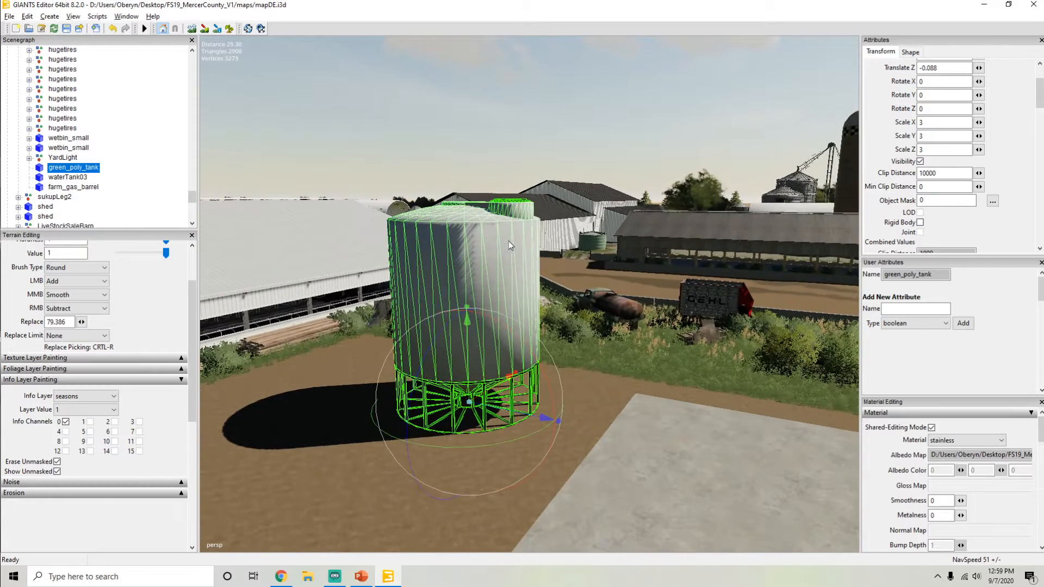
left_click_drag(508, 240, 503, 252, "alt")
right_click_drag(503, 252, 491, 262, "alt")
Step: Enable Rigid Body for the tank, then deselect and reselect it
left_click(1014, 223)
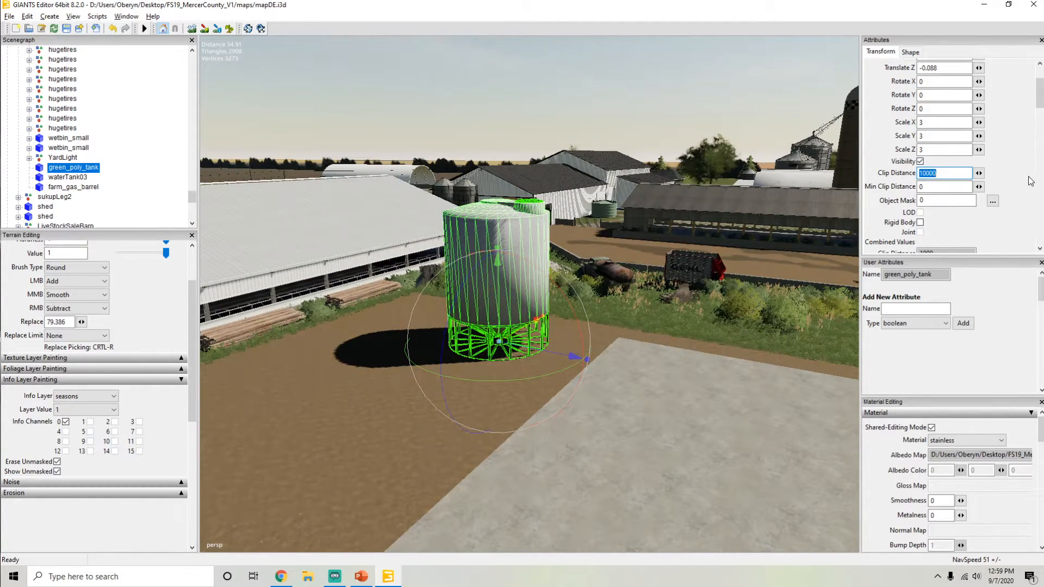
scroll(1032, 182, "down", 2)
left_click(920, 157)
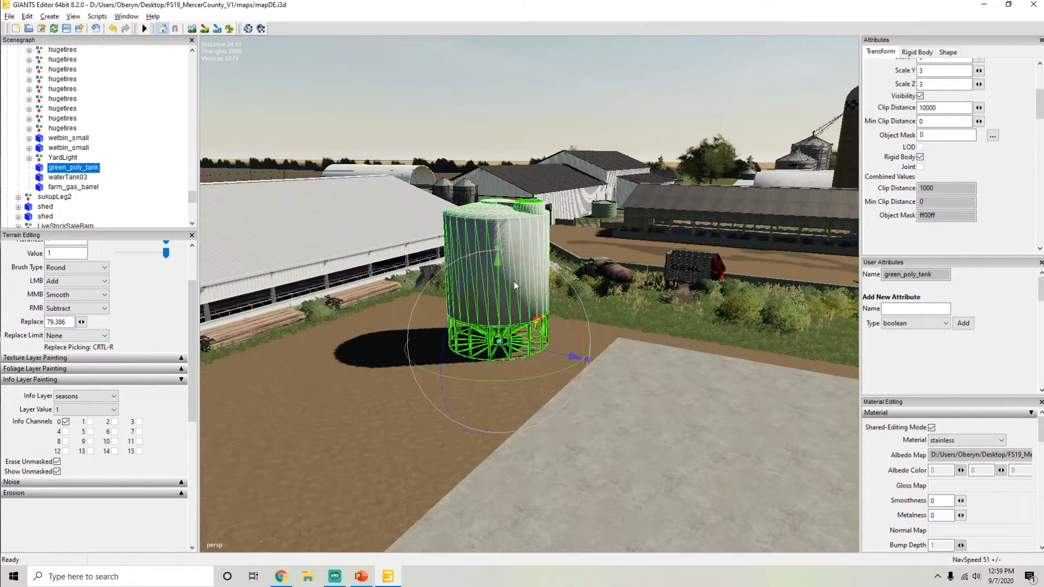
left_click(510, 410)
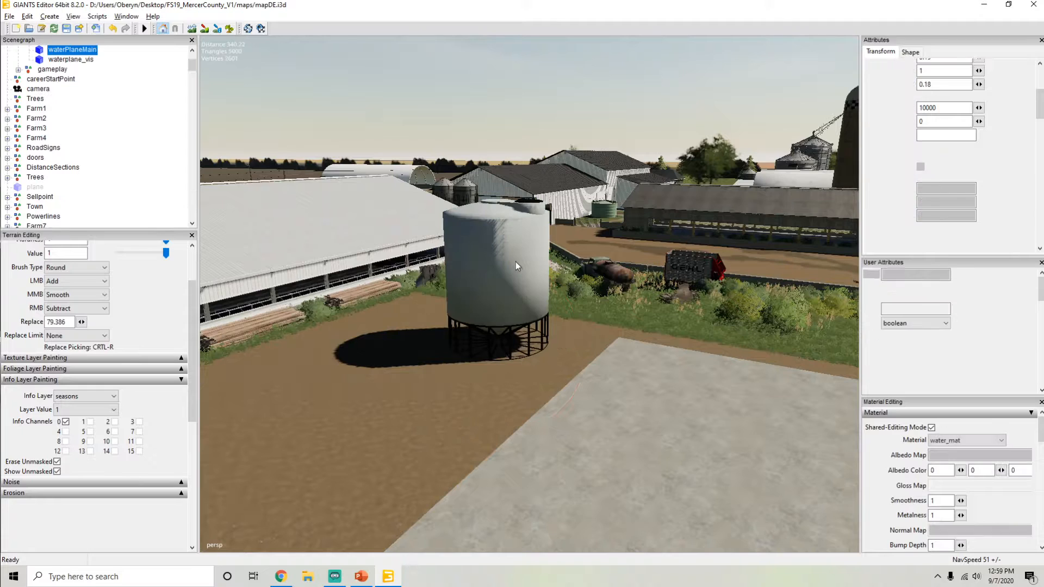
left_click(515, 262)
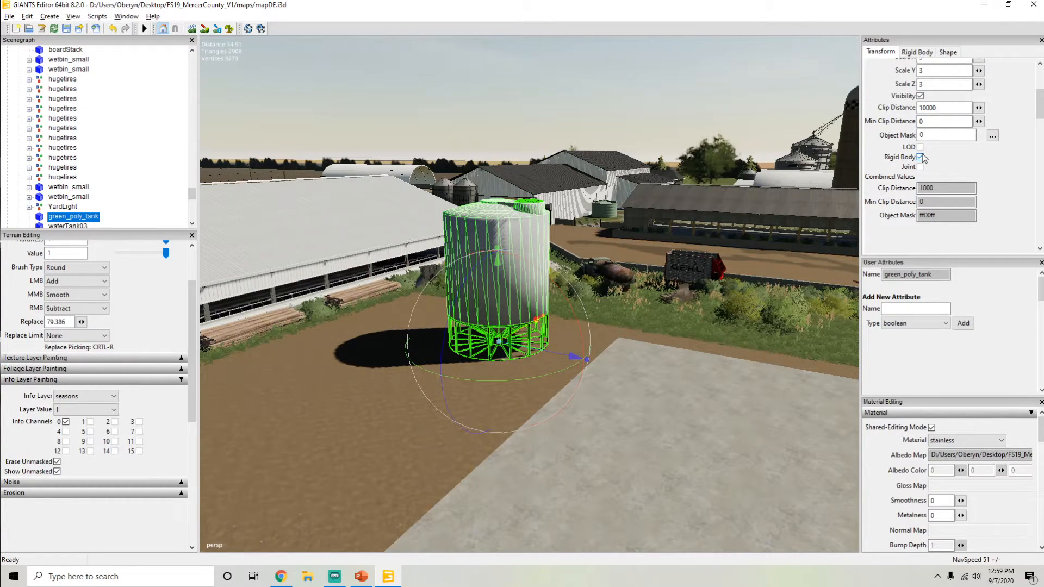
Step: Review the tank's Rigid Body, Shape and Transform attributes, including the available rigid body types
left_click(918, 53)
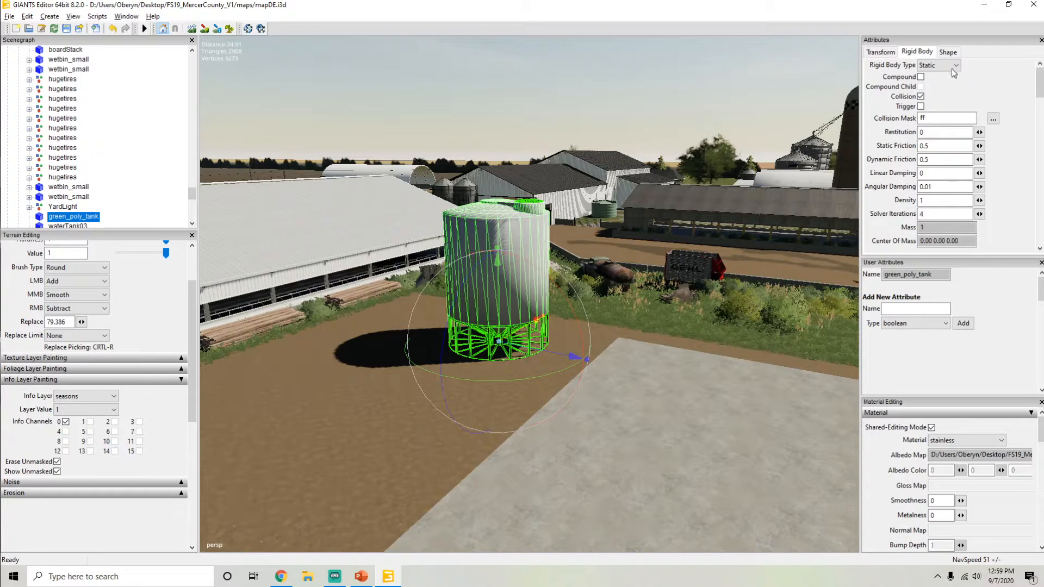
left_click(946, 66)
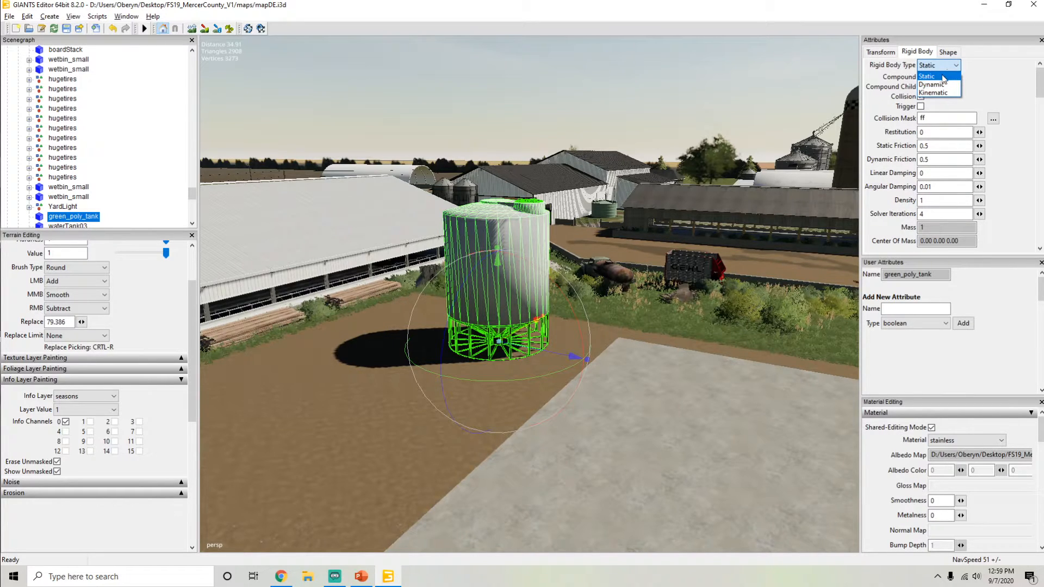
left_click(942, 65)
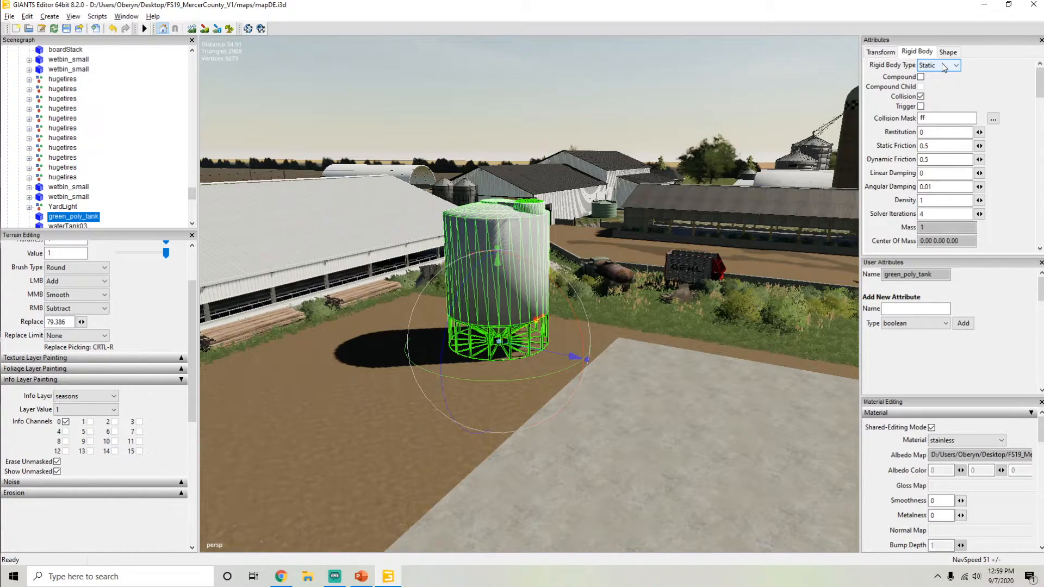
left_click(880, 52)
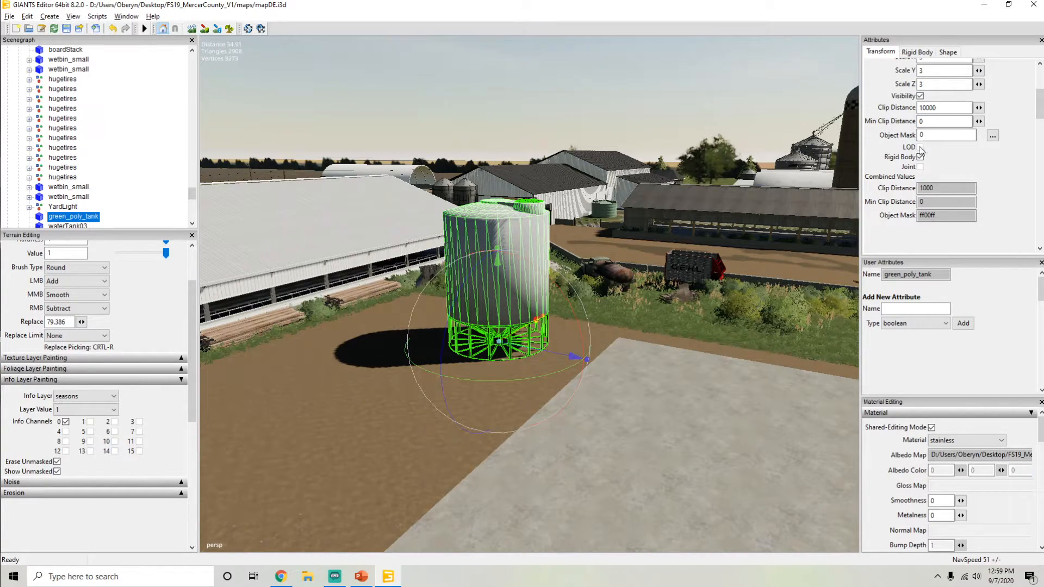
left_click(917, 52)
left_click(946, 52)
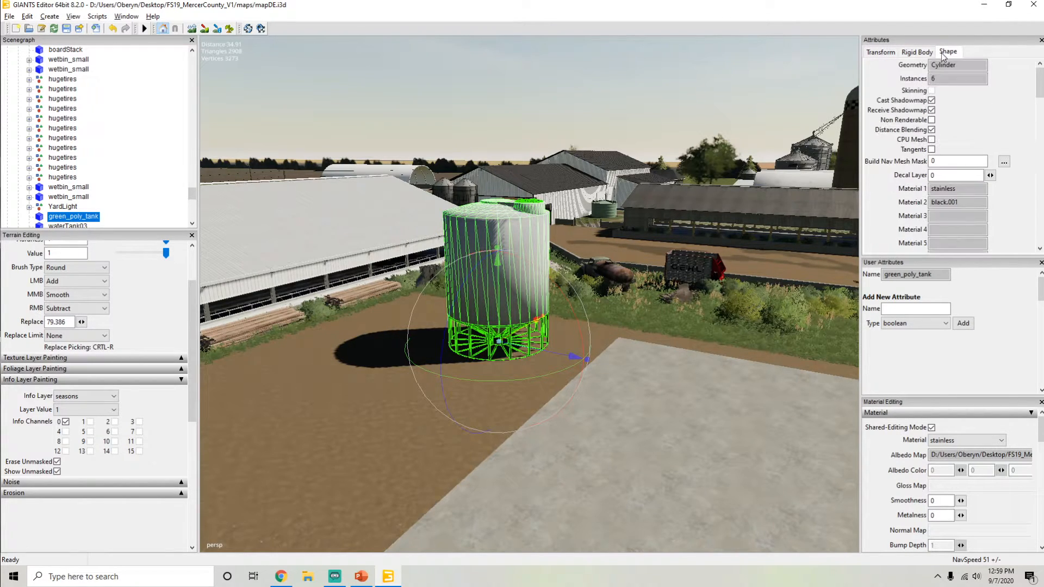
left_click(919, 52)
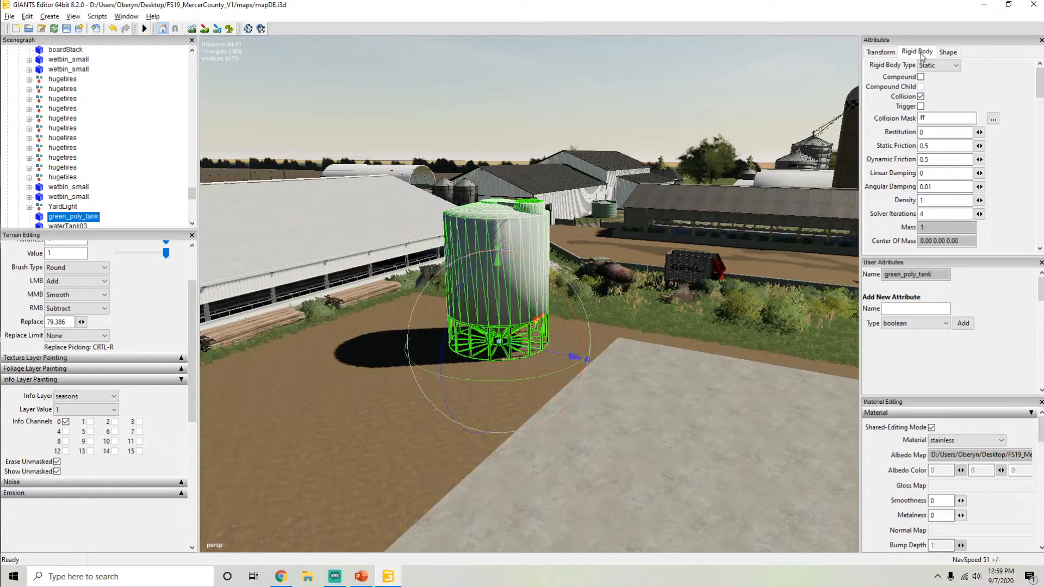
left_click(881, 52)
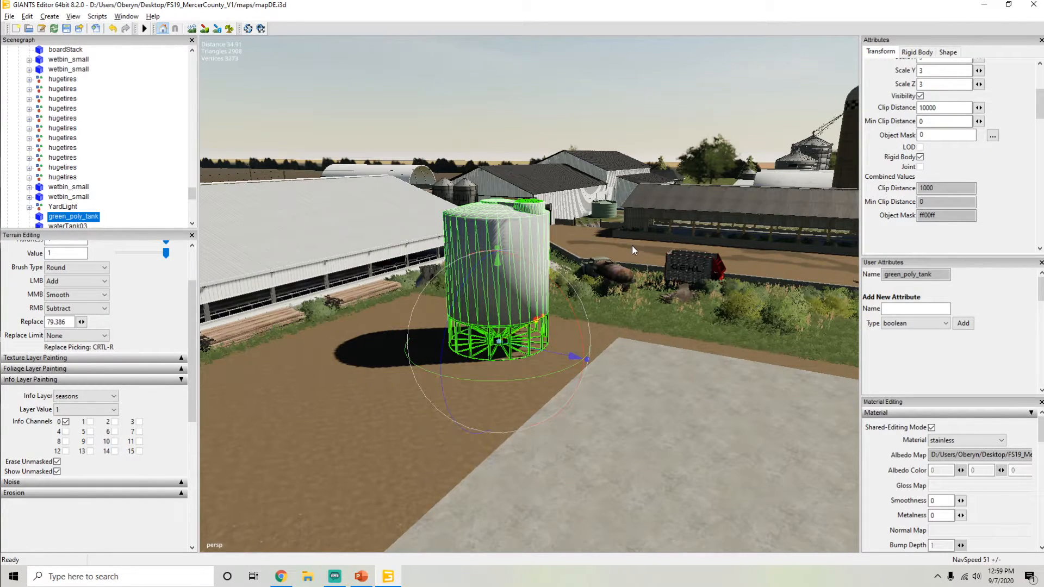
left_click(917, 52)
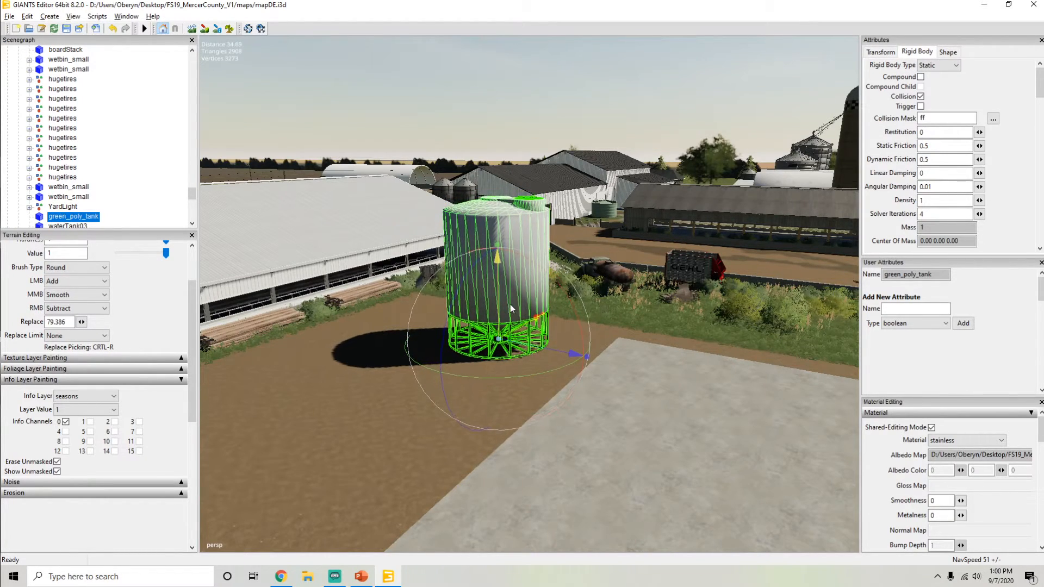
Step: View the tank from farther above the yard and bring up its Transform attributes again
left_click_drag(513, 306, 471, 281, "alt")
scroll(442, 308, "down", 4)
scroll(440, 291, "down", 2)
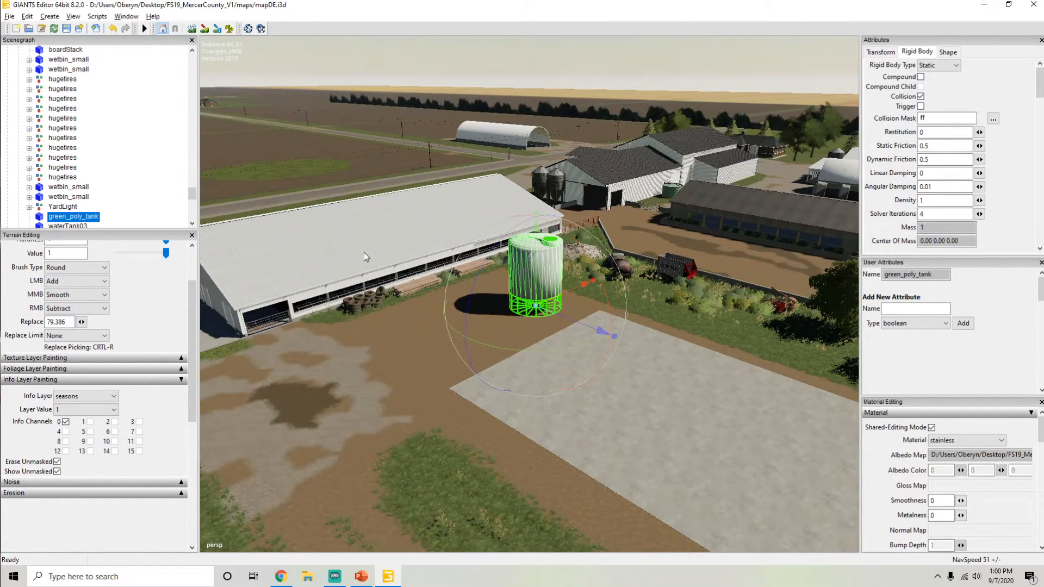
key("alt+Tab")
mouse_move(896, 43)
left_mouse_down()
mouse_move(925, 53)
mouse_move(630, 80)
mouse_move(354, 83)
mouse_move(158, 54)
mouse_move(133, 75)
mouse_move(63, 317)
mouse_move(763, 118)
mouse_move(929, 28)
mouse_move(910, 38)
left_mouse_up()
left_click(880, 53)
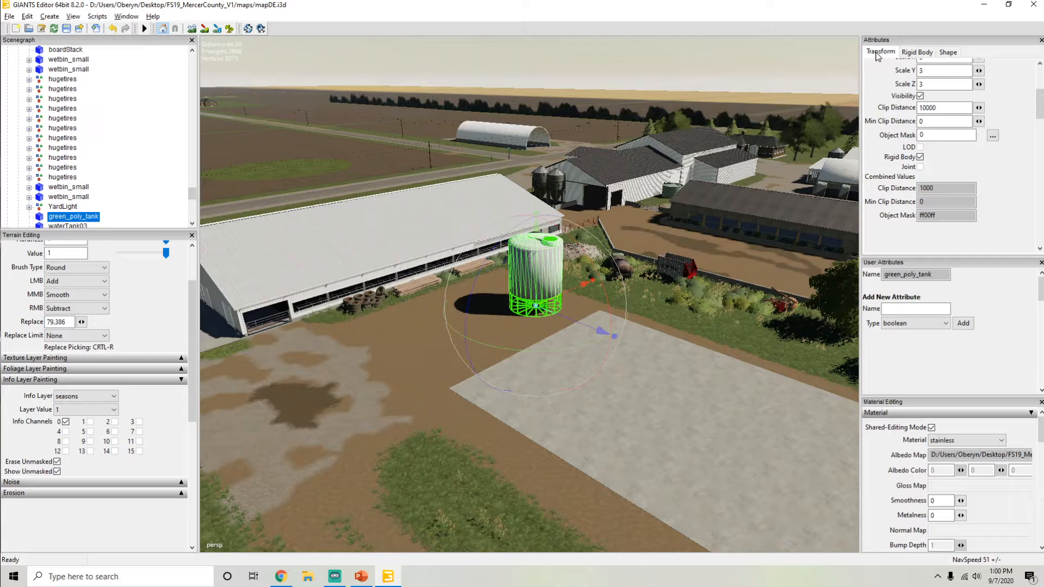
Step: Dock the Material Editing window between Attributes and User Attributes, and make it taller and wider
left_click_drag(903, 403, 900, 263)
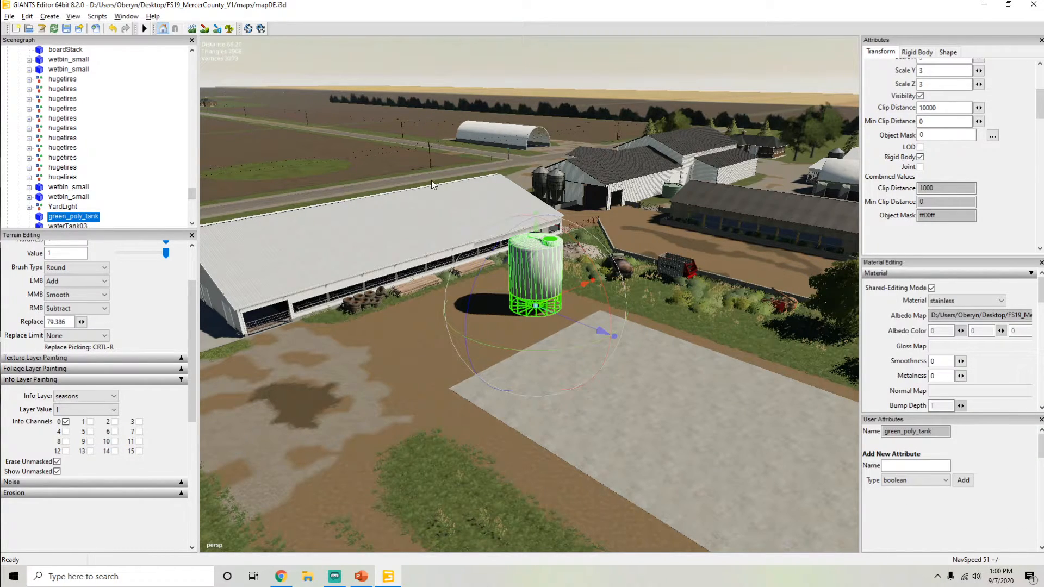
left_click(128, 17)
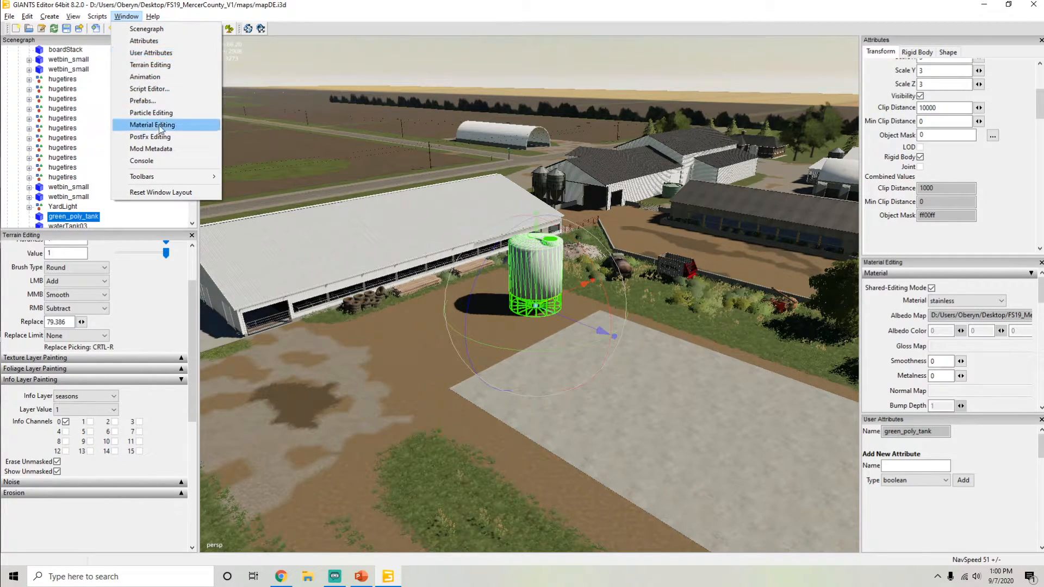
left_click(479, 15)
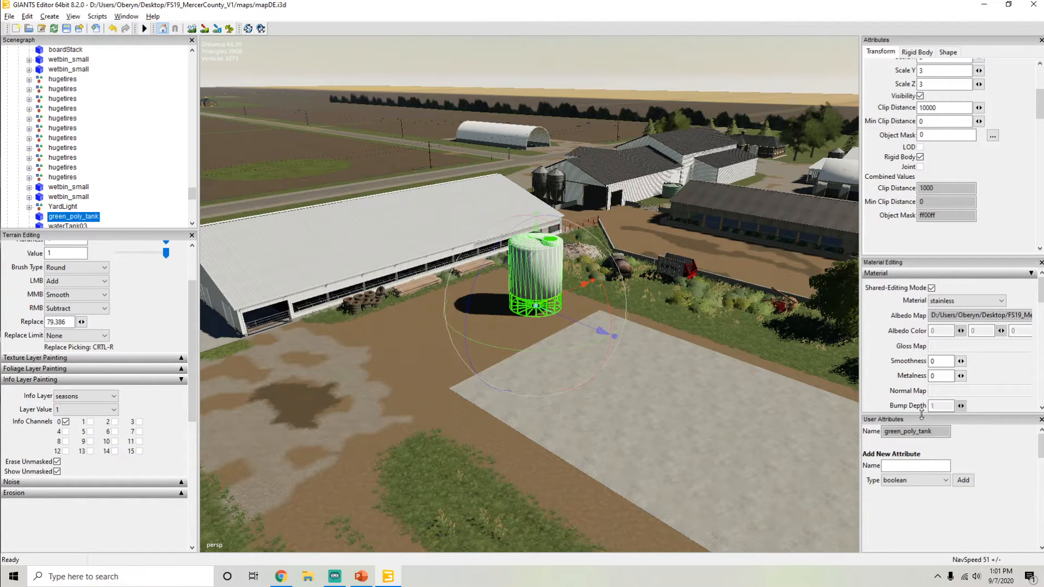
left_click_drag(925, 487, 925, 496)
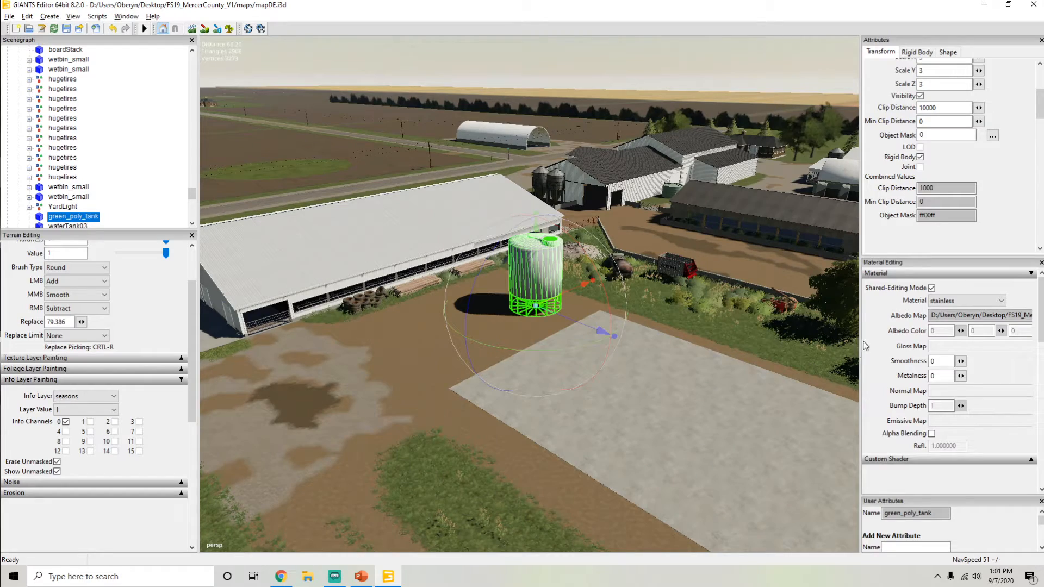
left_click_drag(864, 346, 762, 346)
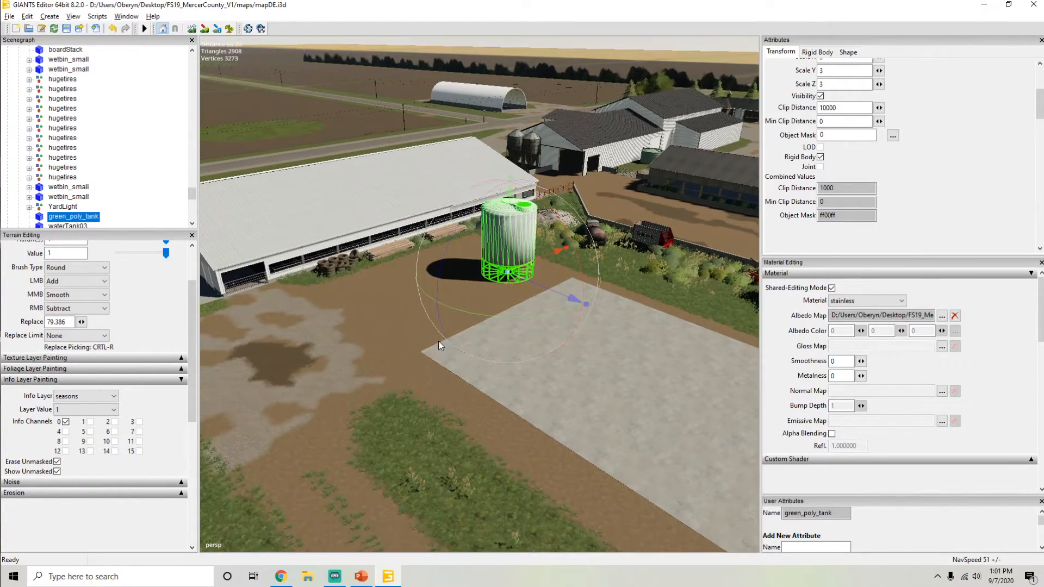
Step: Zoom in on the tank and reselect it to examine its material settings
scroll(454, 307, "up", 3)
left_click_drag(458, 299, 463, 282, "alt")
scroll(463, 284, "up", 2)
key("Delete")
left_click(436, 249)
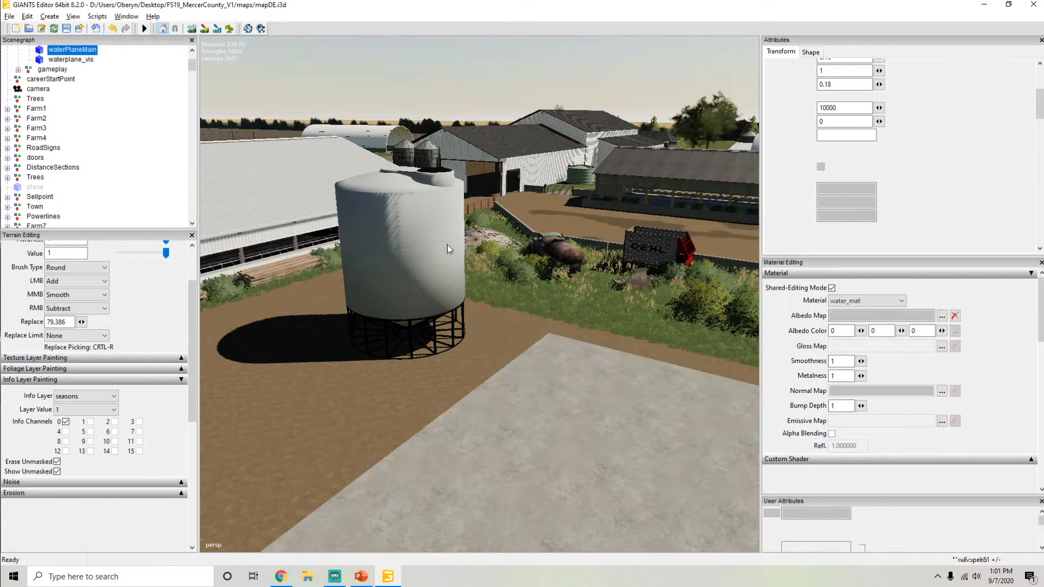
scroll(137, 174, "down", 2)
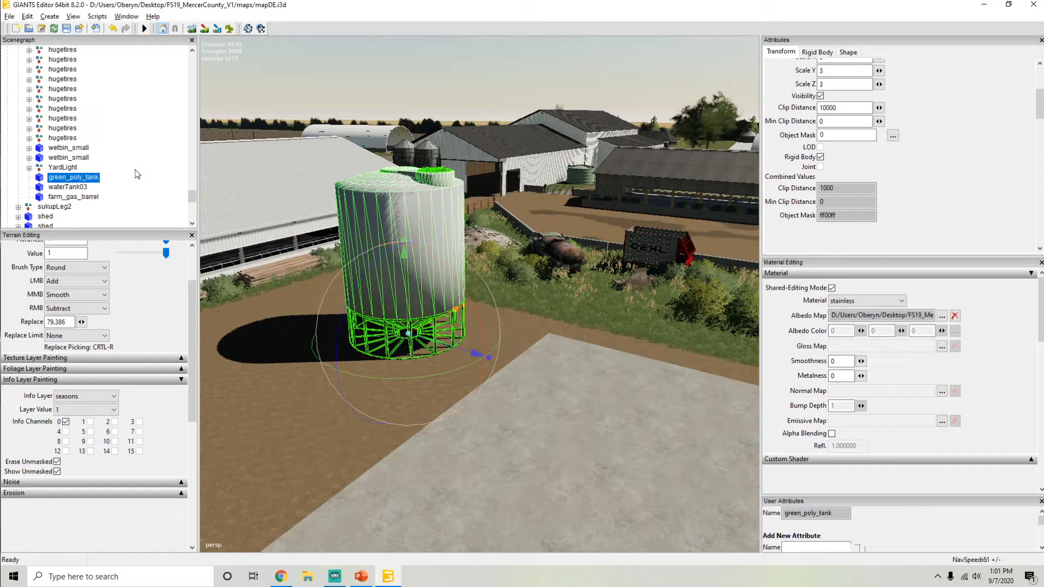
Step: Reselect the green_poly_tank and check the materials listed in its material settings, keeping stainless chosen
left_click(52, 90)
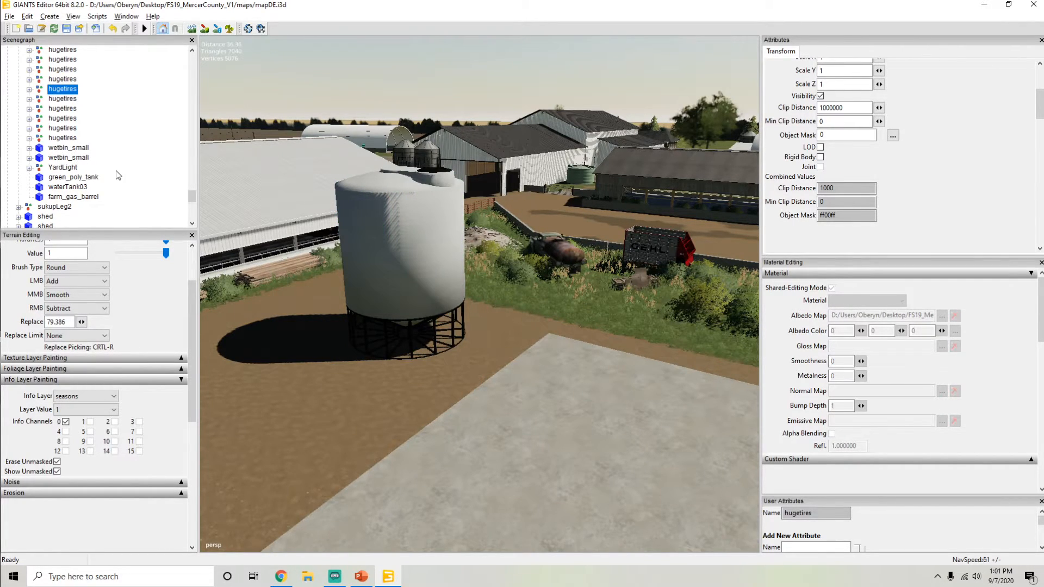
left_click(82, 180)
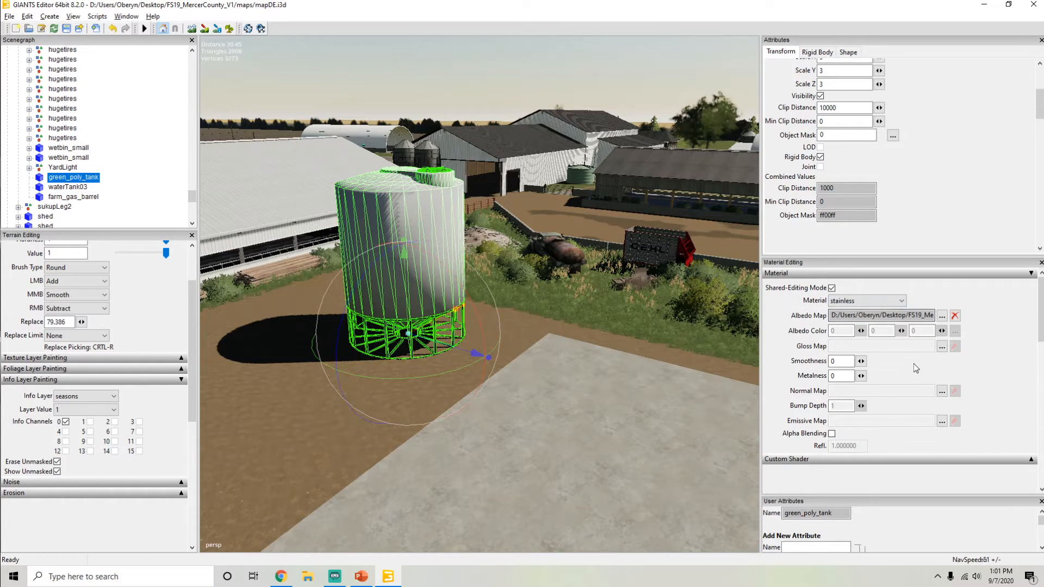
left_click(856, 301)
left_click(856, 309)
Step: Select the Roof of the StallBarn, frame it in the view, and undo any accidental move of it
left_click_drag(437, 289, 261, 278, "alt")
middle_click_drag(261, 279, 278, 277, "alt")
left_click(484, 256)
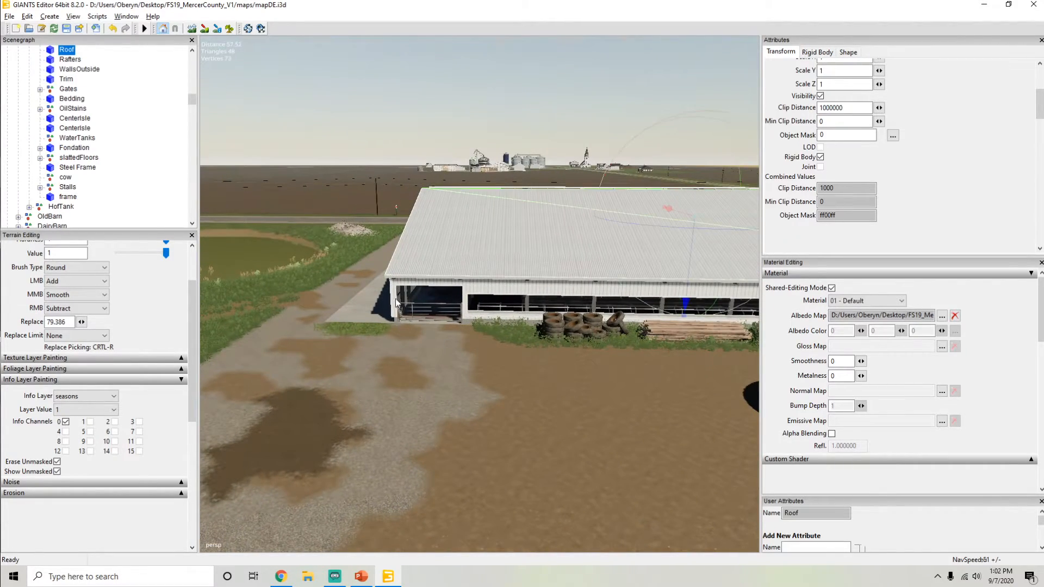
left_click_drag(400, 296, 364, 282, "alt")
right_click_drag(363, 282, 420, 267, "alt")
left_click_drag(420, 267, 547, 296, "alt")
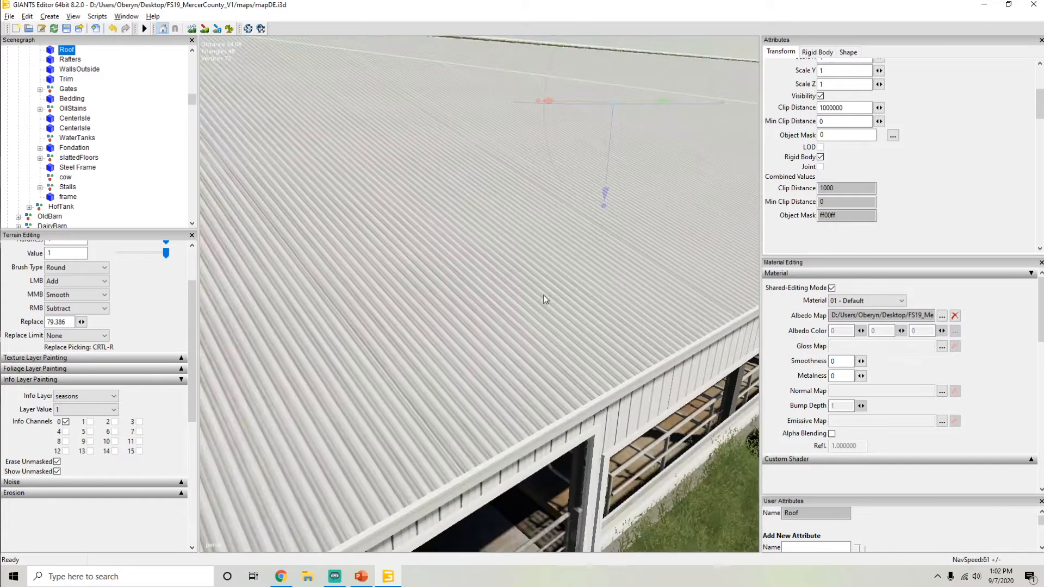
key("f")
scroll(92, 154, "up", 2)
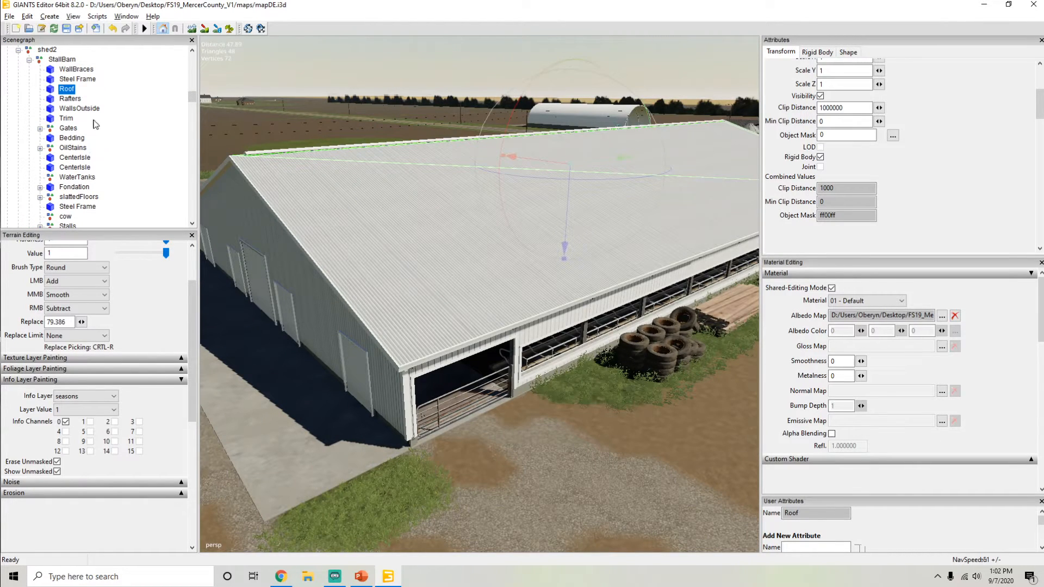
left_click_drag(569, 194, 568, 155)
key("ctrl+z")
Step: Check the materials listed for the barn roof and preview its albedo map texture
mouse_move(506, 193)
left_mouse_down("alt")
mouse_move(430, 190)
mouse_move(511, 194)
left_mouse_up("alt")
left_click(871, 304)
left_click(872, 311)
left_click(942, 316)
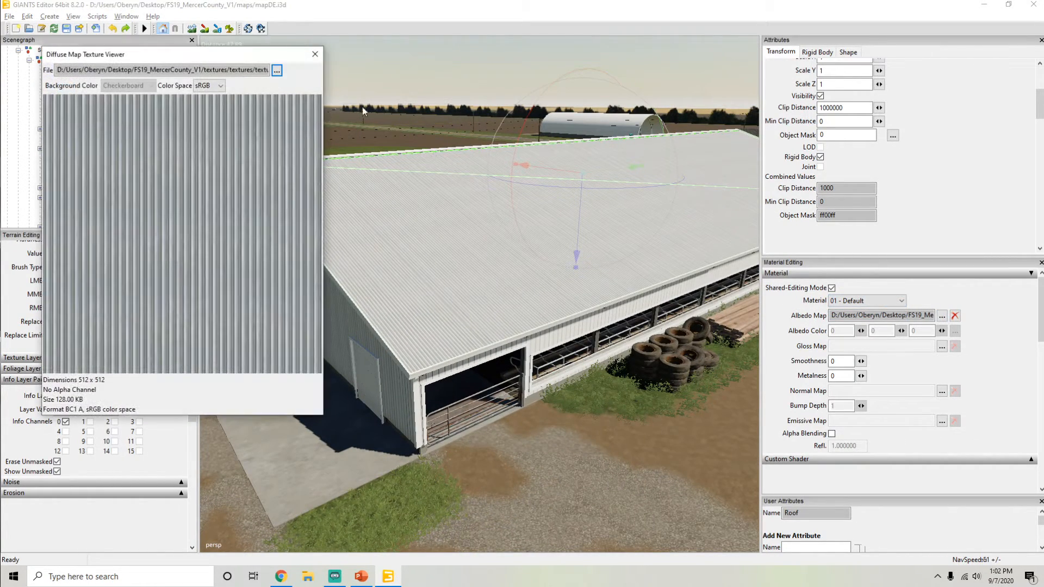
left_click(315, 56)
Step: Return to the tank in the yard and select it to show its material settings again
left_click_drag(587, 180, 675, 221, "alt")
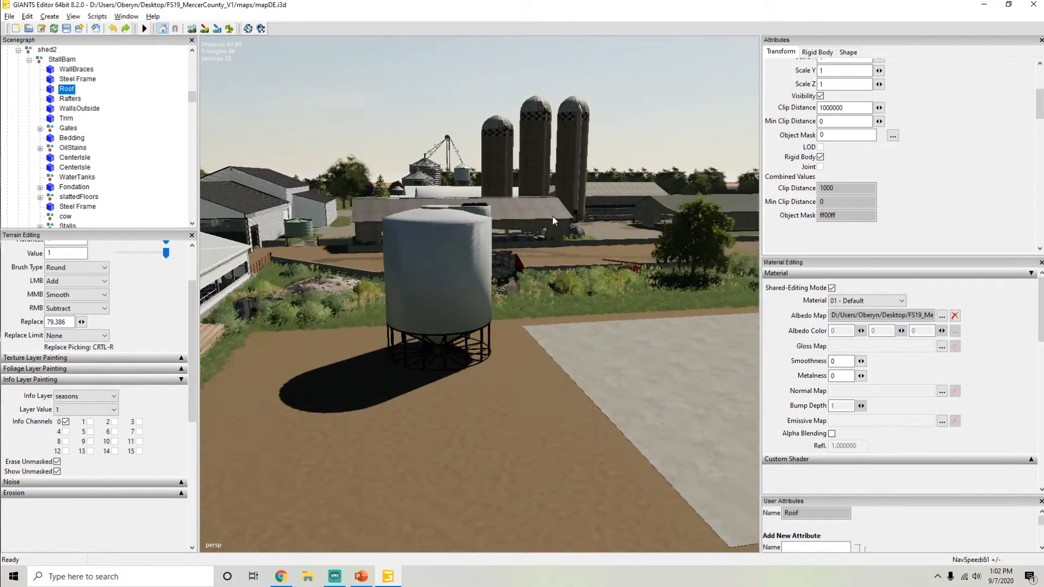
scroll(566, 174, "up", 5)
left_click_drag(566, 171, 485, 204, "alt")
scroll(485, 203, "down", 5)
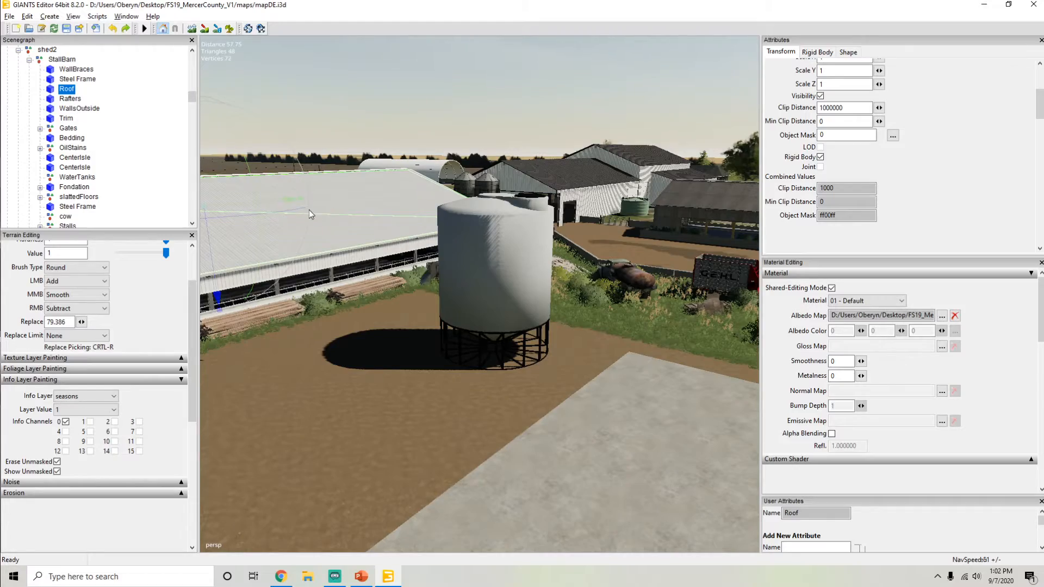
scroll(329, 194, "up", 3)
left_click(505, 243)
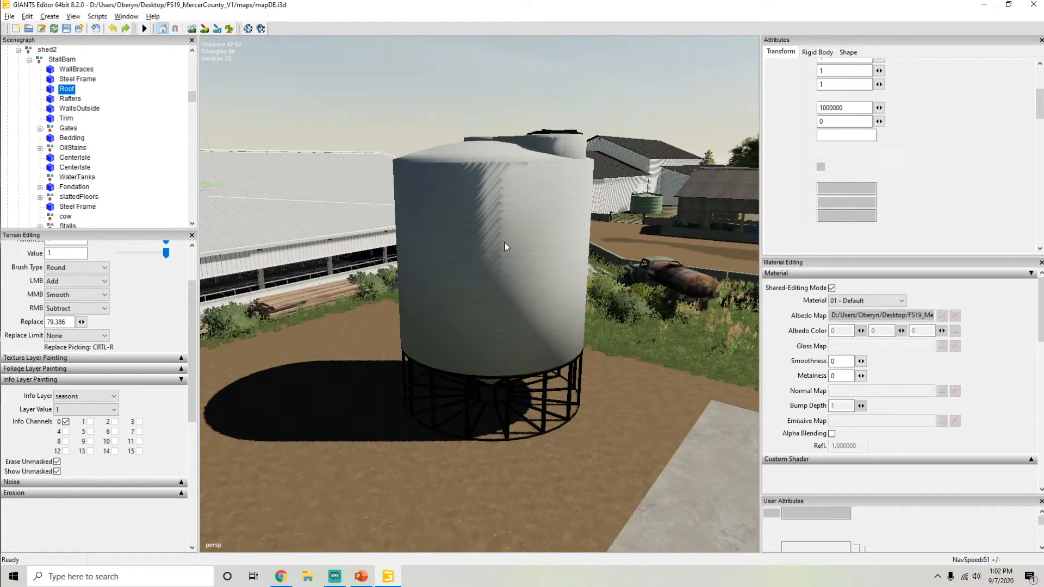
scroll(374, 267, "up", 5)
scroll(386, 265, "down", 4)
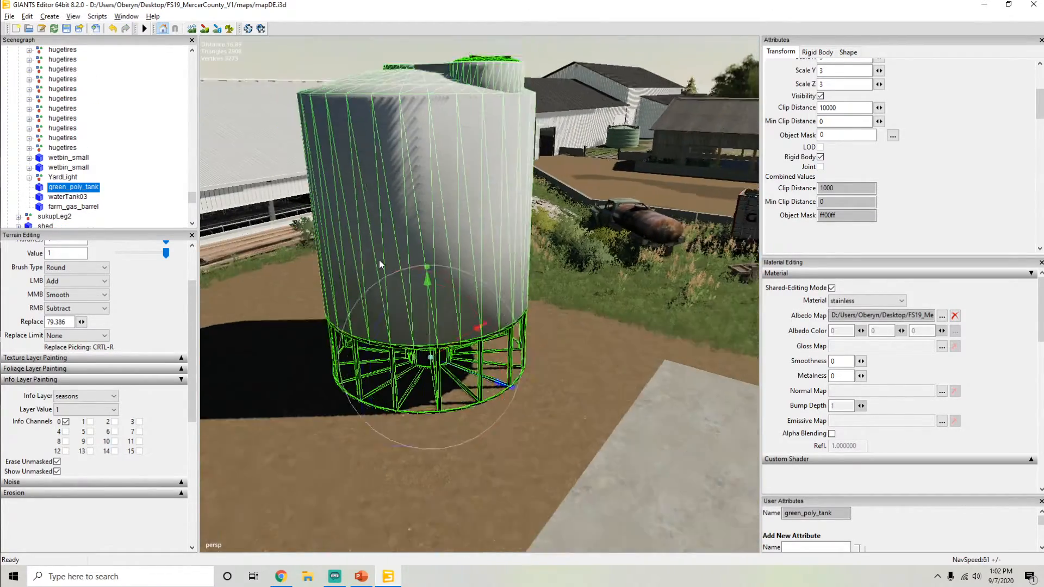
left_click_drag(523, 250, 524, 259, "alt")
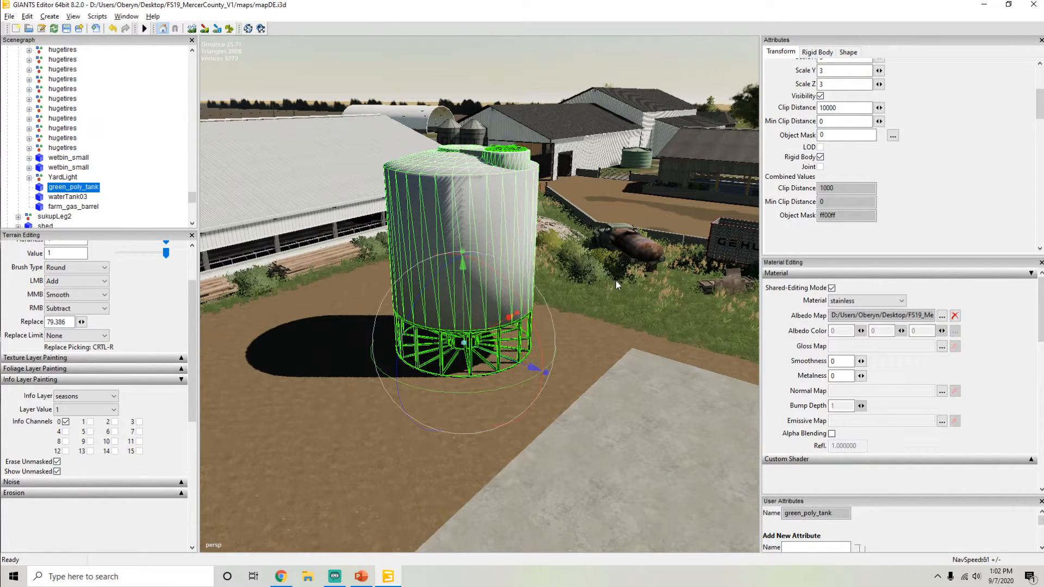
Step: Deselect the tank and examine its cone and leg frame up close
left_click(406, 414)
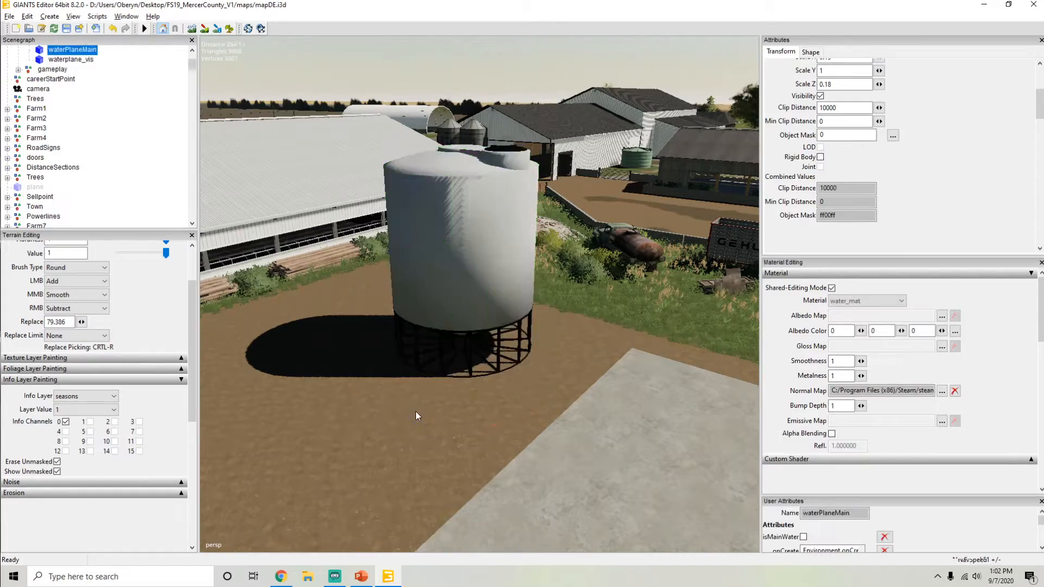
scroll(466, 415, "up", 6)
left_click_drag(459, 367, 364, 309, "alt")
scroll(432, 330, "up", 2)
scroll(358, 307, "down", 4)
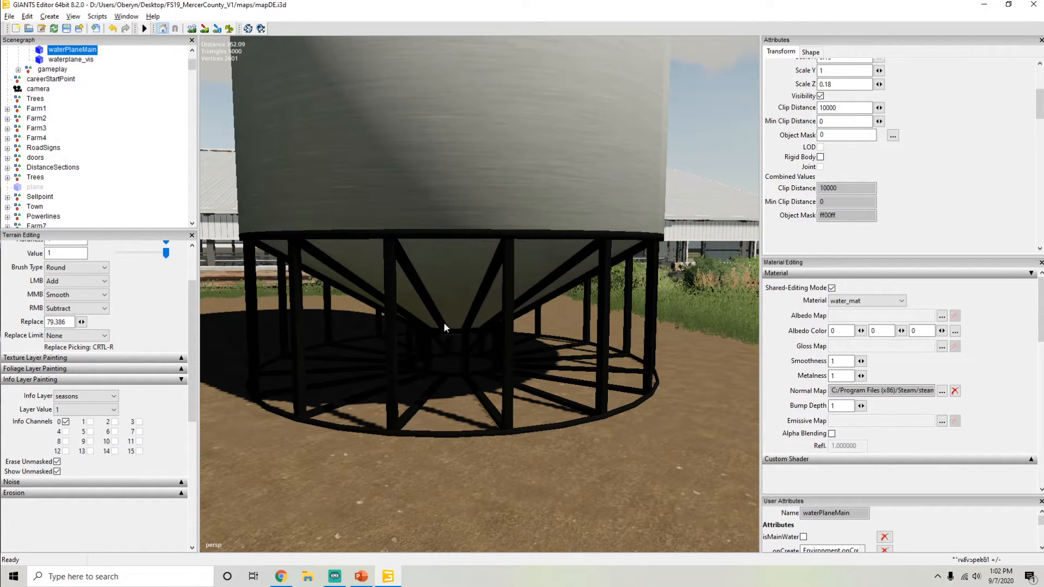
Step: Reselect the tank and switch its material settings to the black.001 material
left_click(520, 195)
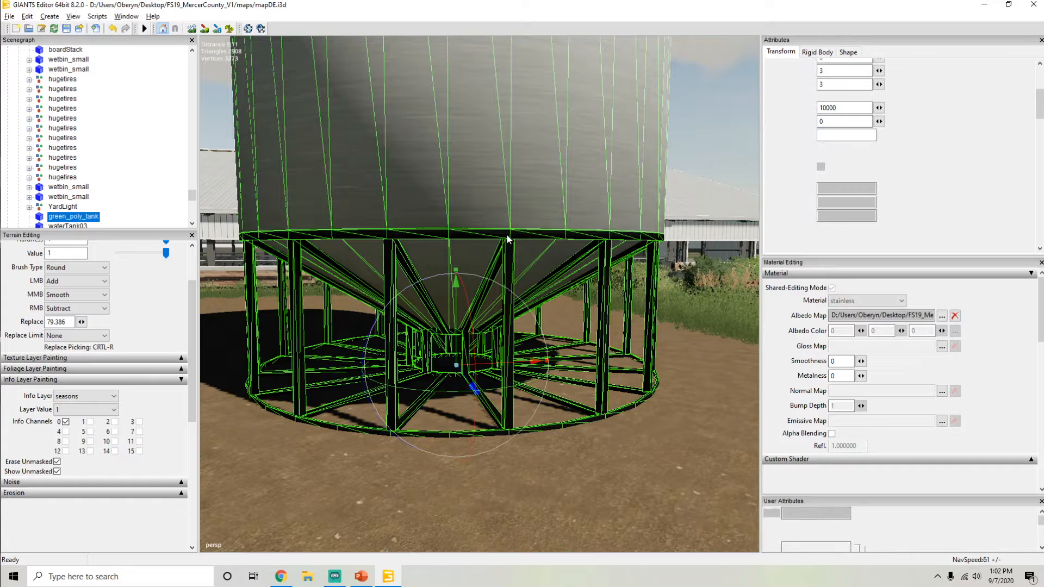
scroll(507, 176, "down", 3)
left_click_drag(213, 219, 446, 229, "alt")
scroll(385, 220, "up", 2)
scroll(446, 229, "down", 3)
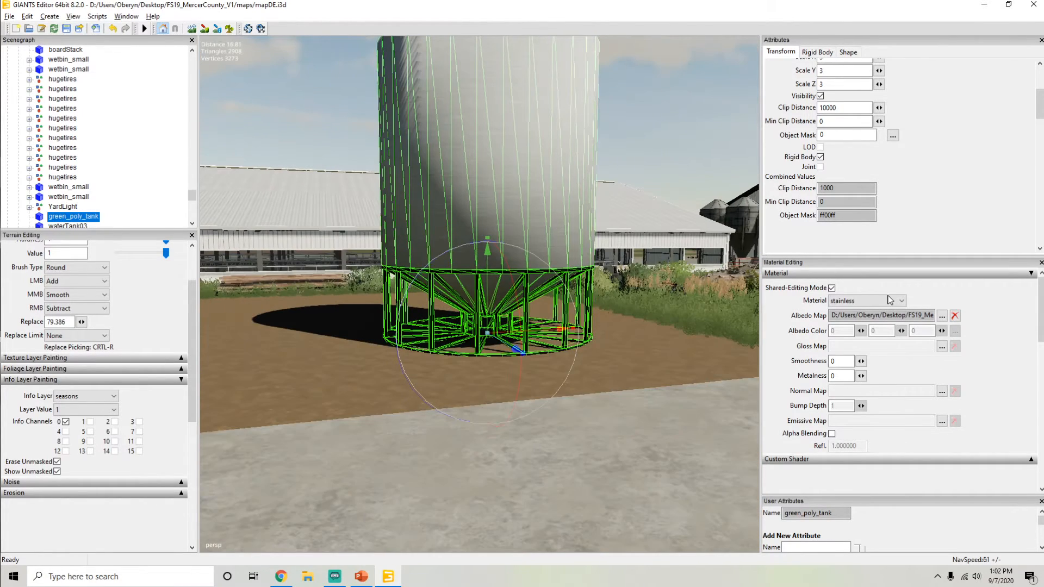
left_click_drag(464, 291, 485, 316, "alt")
scroll(443, 233, "up", 3)
scroll(486, 316, "down", 4)
left_click(865, 301)
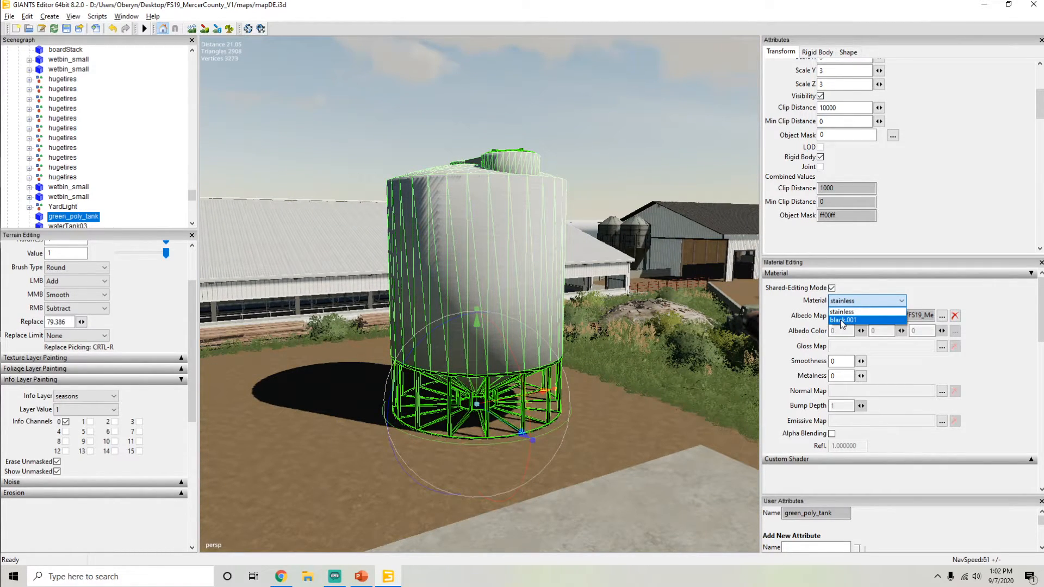
left_click(843, 321)
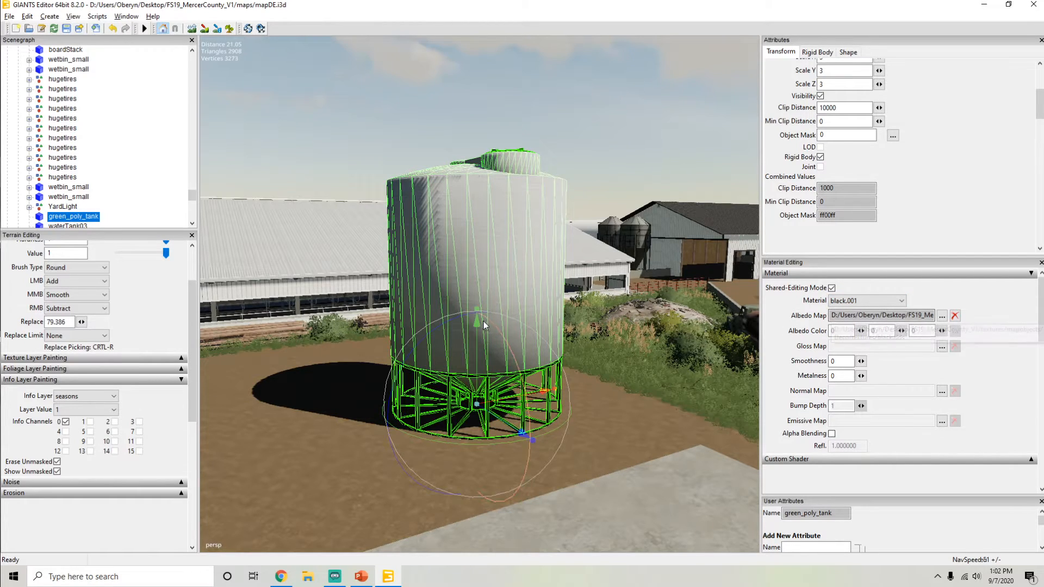
Step: Preview the black.001 albedo map and replace it with the red31 texture from the Deco textures folder
left_click_drag(484, 323, 488, 340, "alt")
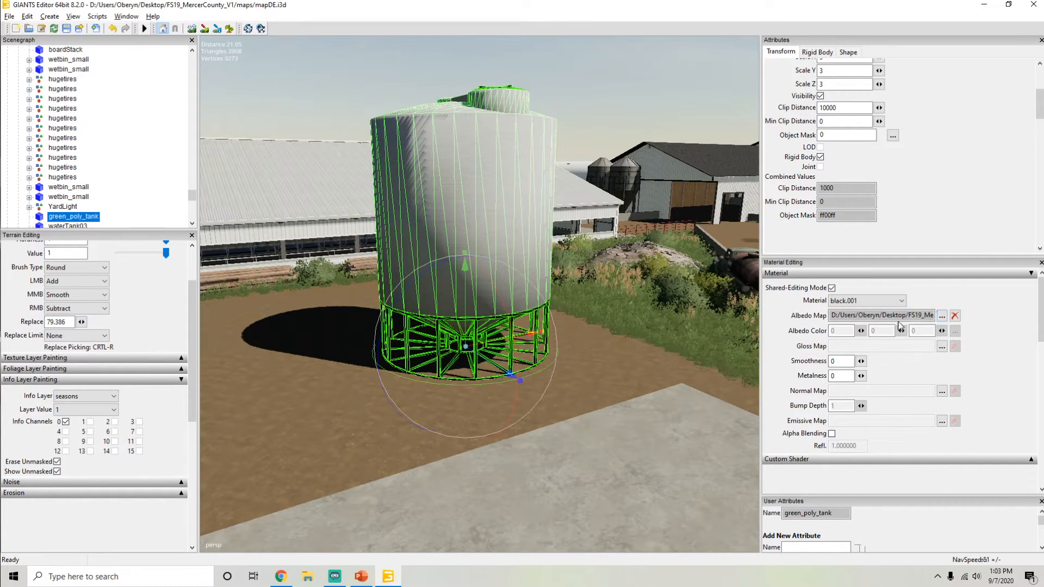
left_click(943, 317)
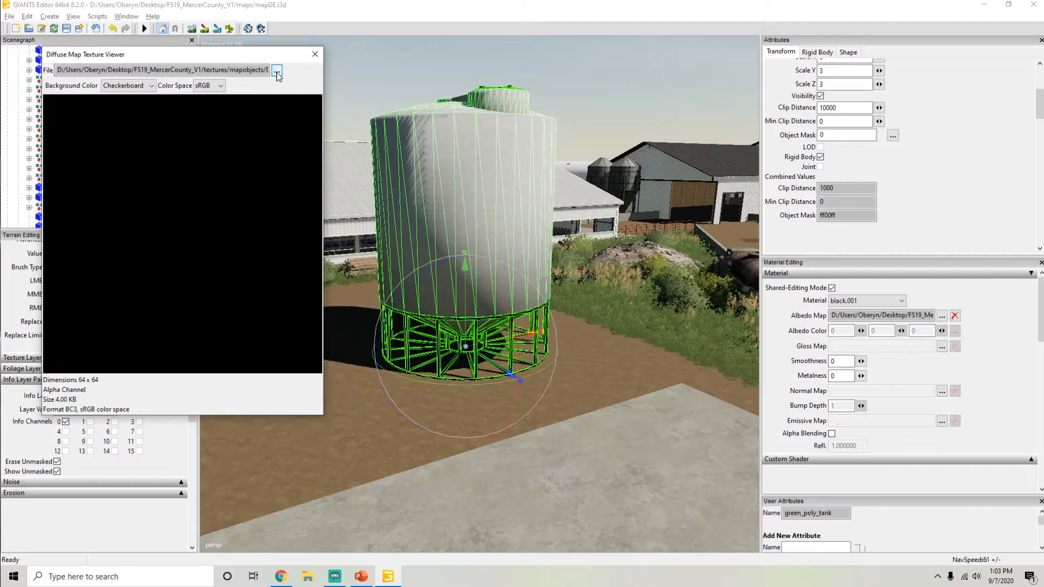
left_click(315, 54)
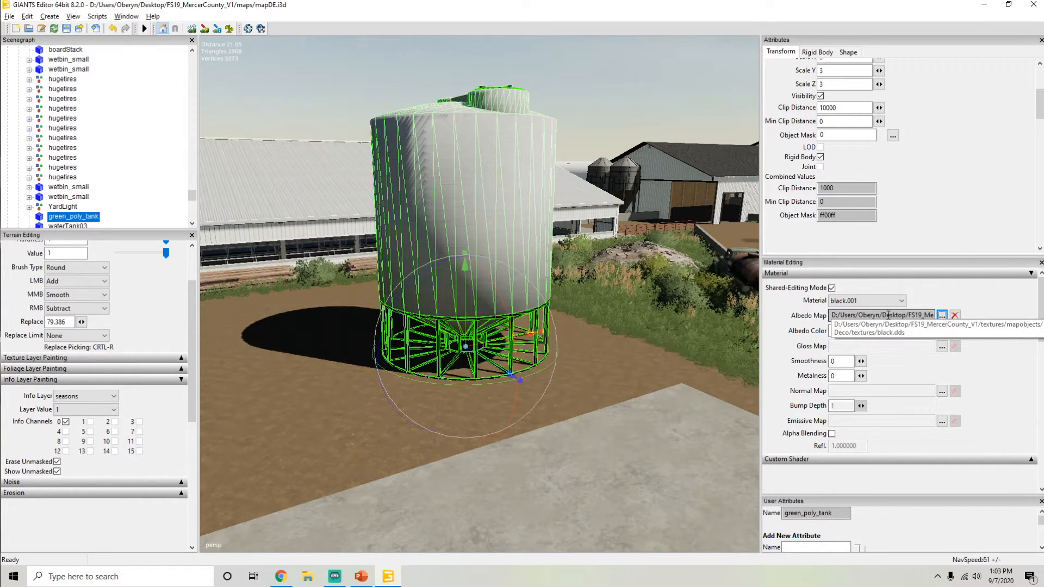
left_click(942, 315)
left_click(276, 70)
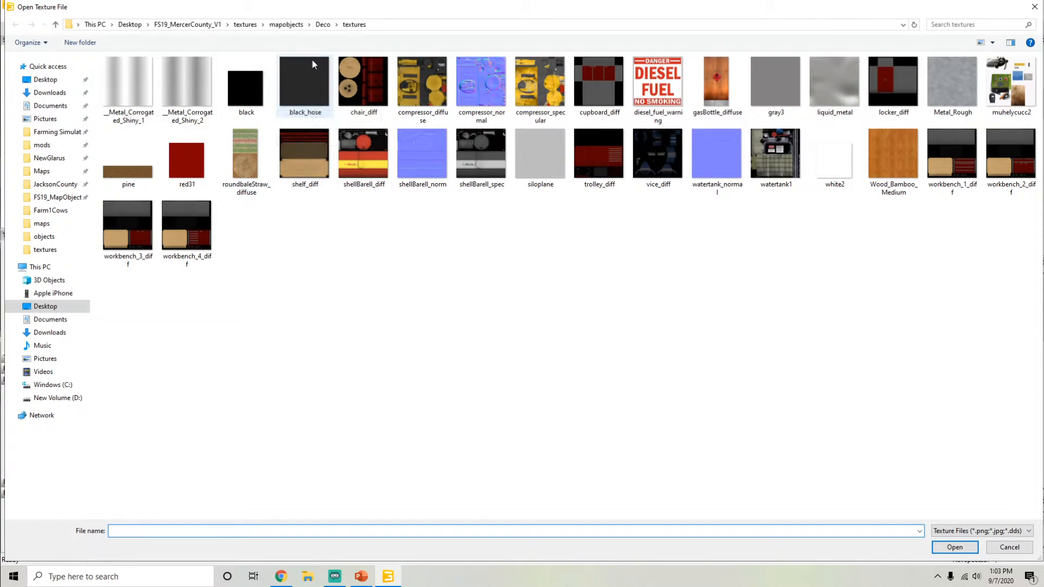
double_click(190, 159)
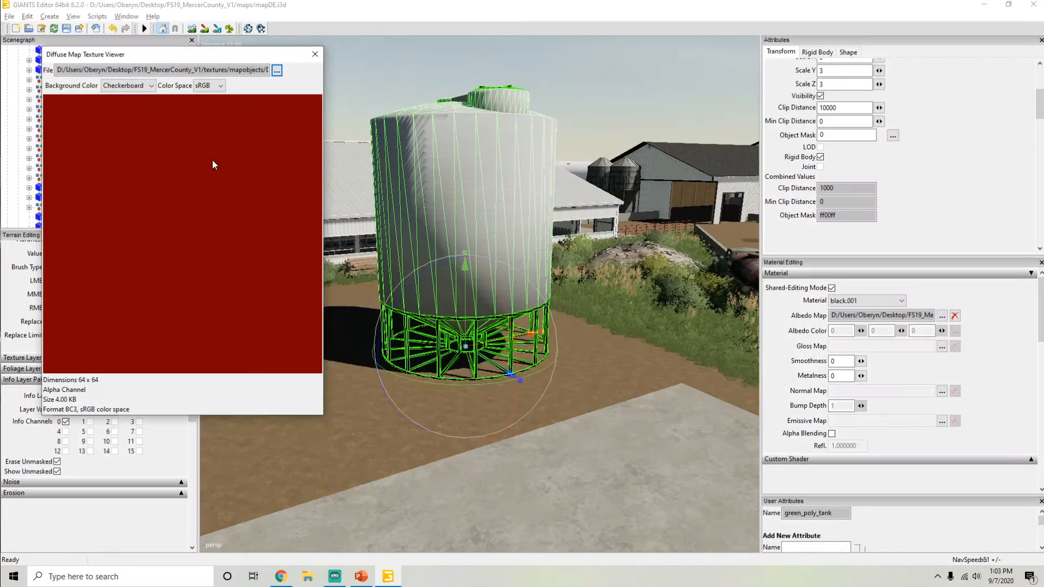
left_click(314, 54)
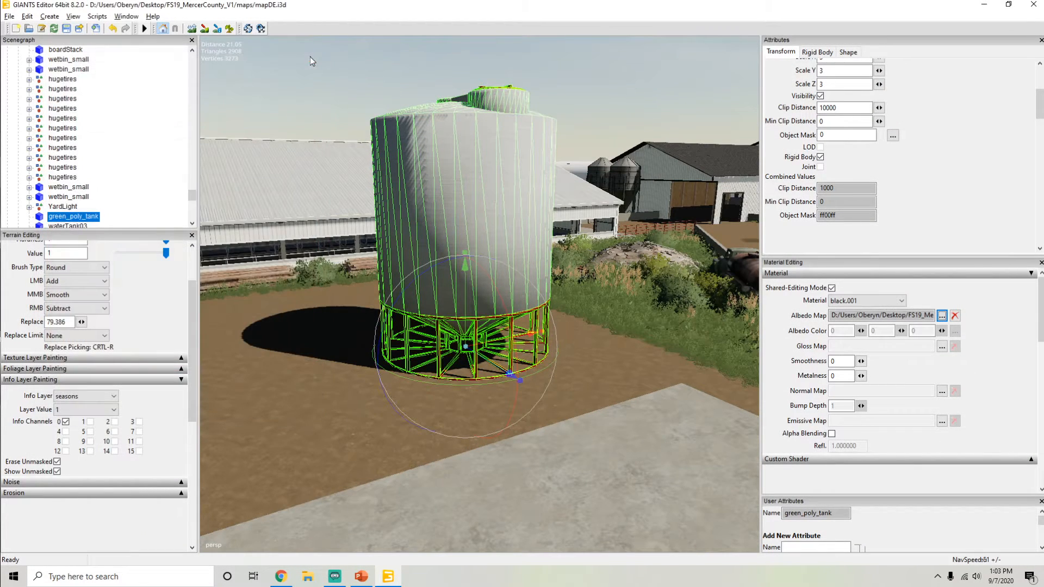
Step: Deselect the tank, inspect its leg frame up close with the new texture, and reselect the tank
left_click(611, 367)
scroll(473, 361, "up", 5)
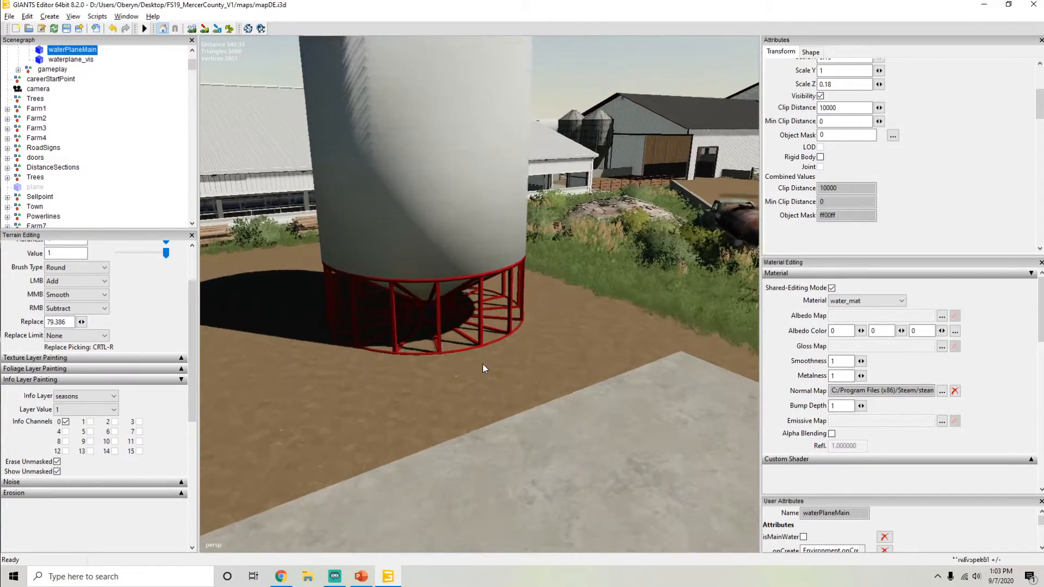
scroll(493, 360, "up", 10)
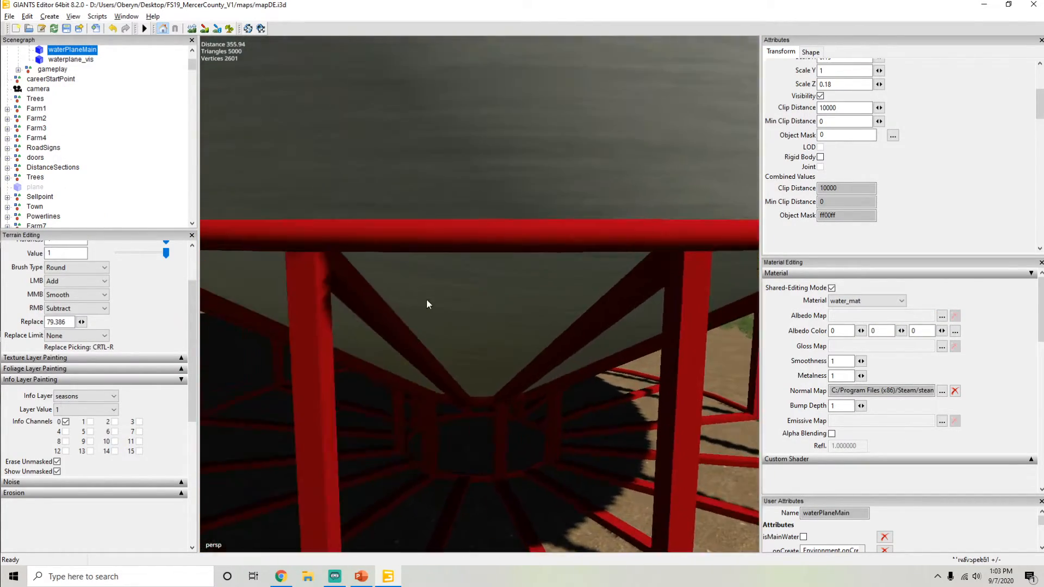
scroll(426, 300, "down", 8)
left_click_drag(406, 308, 452, 331, "alt")
scroll(418, 303, "up", 5)
scroll(451, 332, "down", 5)
left_click(465, 324)
scroll(464, 325, "down", 8)
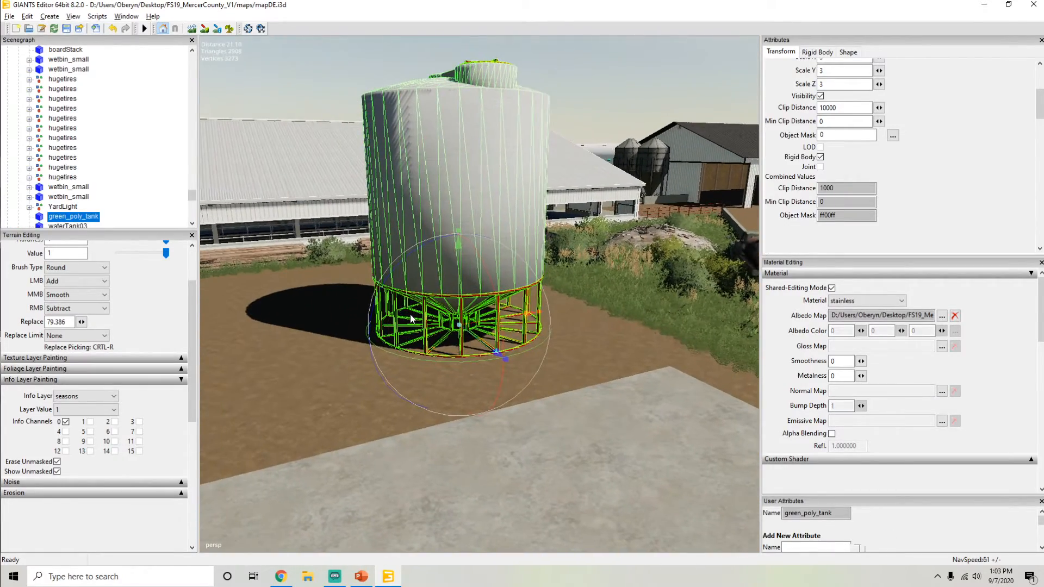
Step: Replace the albedo map of the tank's stainless material with the red texture from the CPS folder
left_click(849, 301)
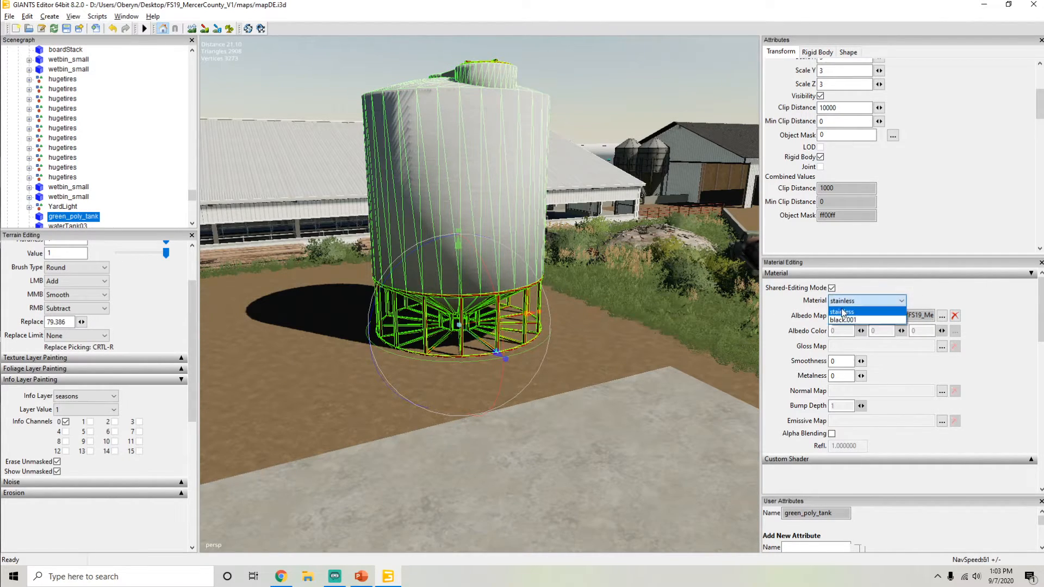
left_click(843, 312)
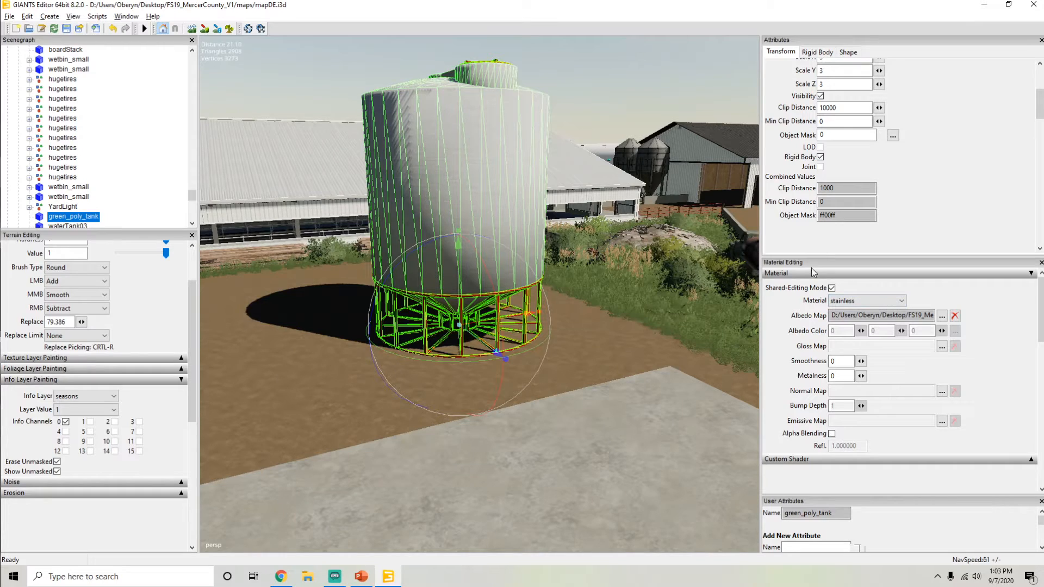
left_click(942, 316)
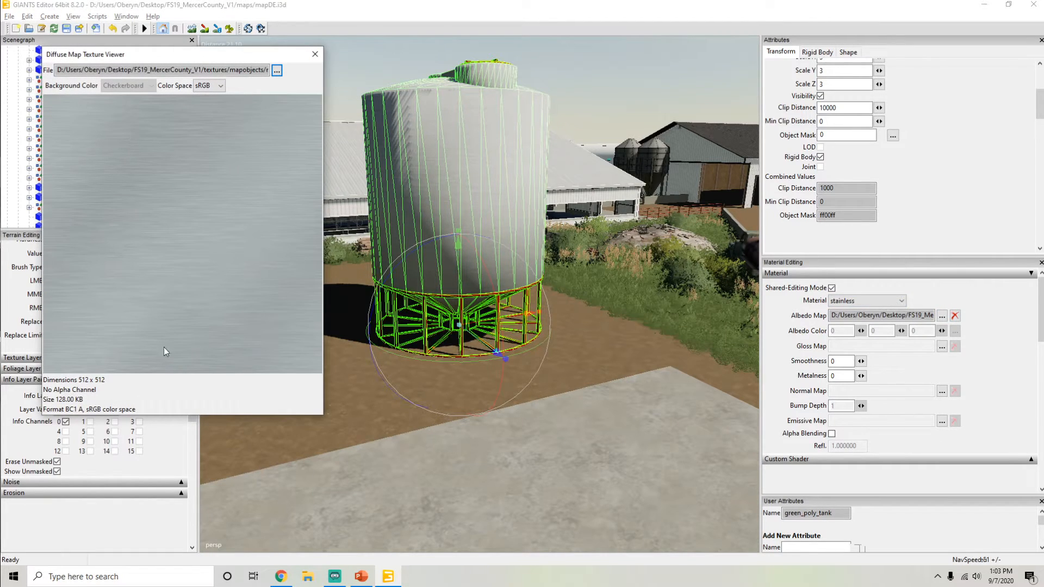
left_click(277, 70)
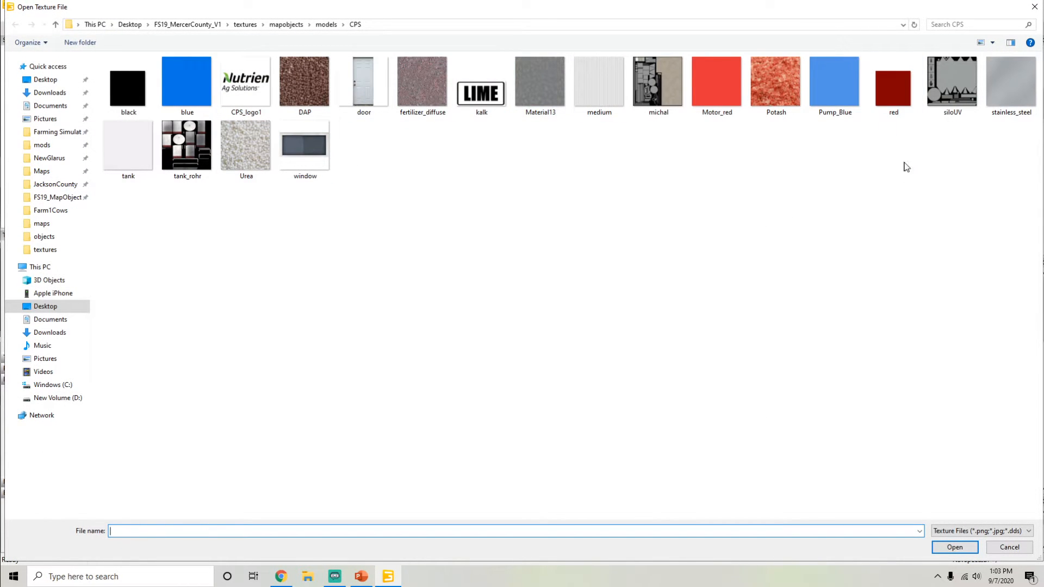
double_click(893, 98)
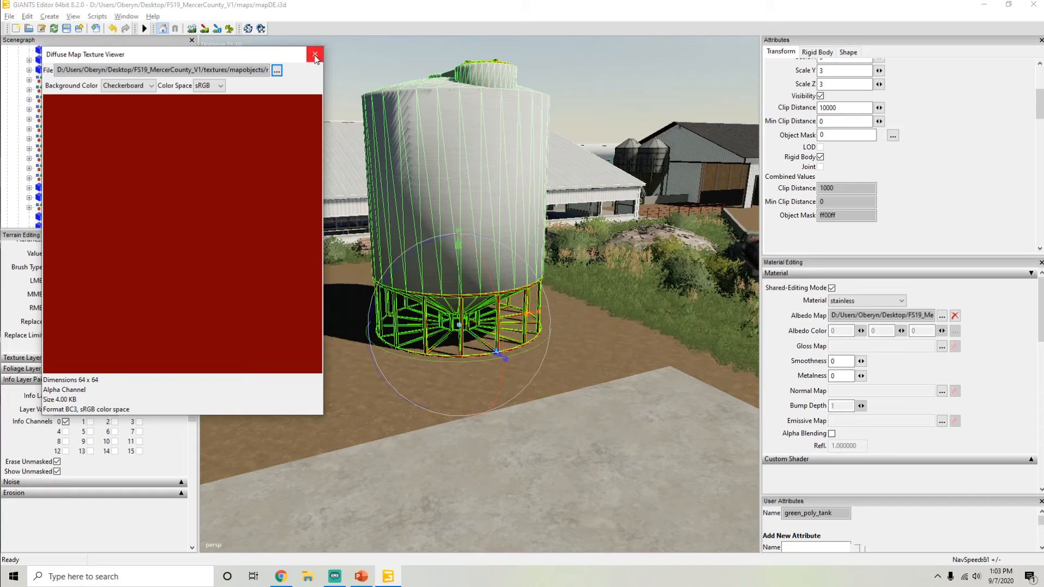
left_click(315, 55)
Step: View the retextured tank from above without its selection wireframe, and undo the stainless material's texture change
left_click(616, 320)
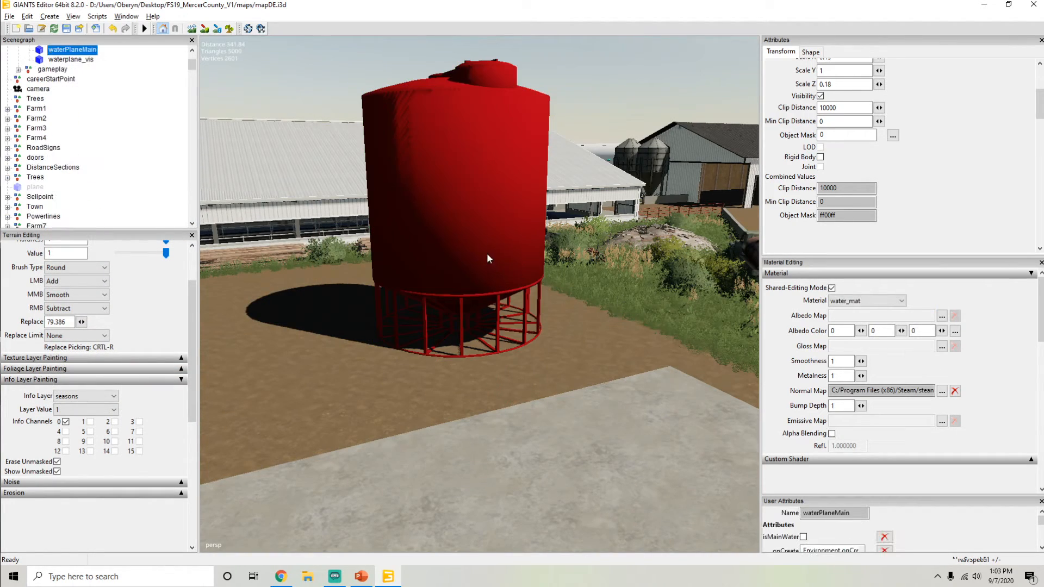
right_click_drag(488, 255, 485, 206)
left_click_drag(489, 203, 492, 276, "alt")
right_click_drag(491, 275, 481, 227, "alt")
left_click_drag(481, 227, 455, 217, "alt")
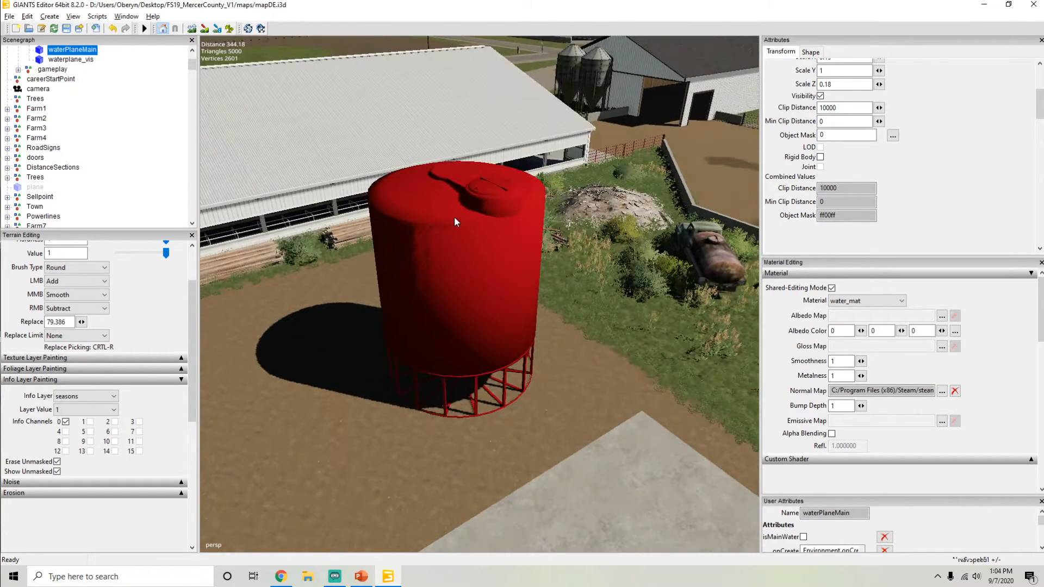
left_click(455, 216)
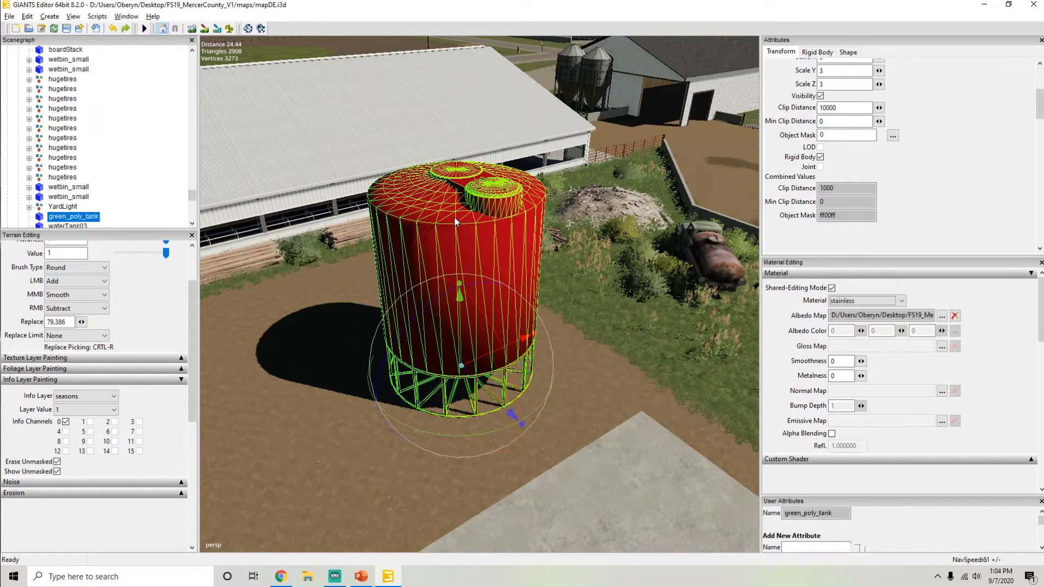
left_click(455, 216)
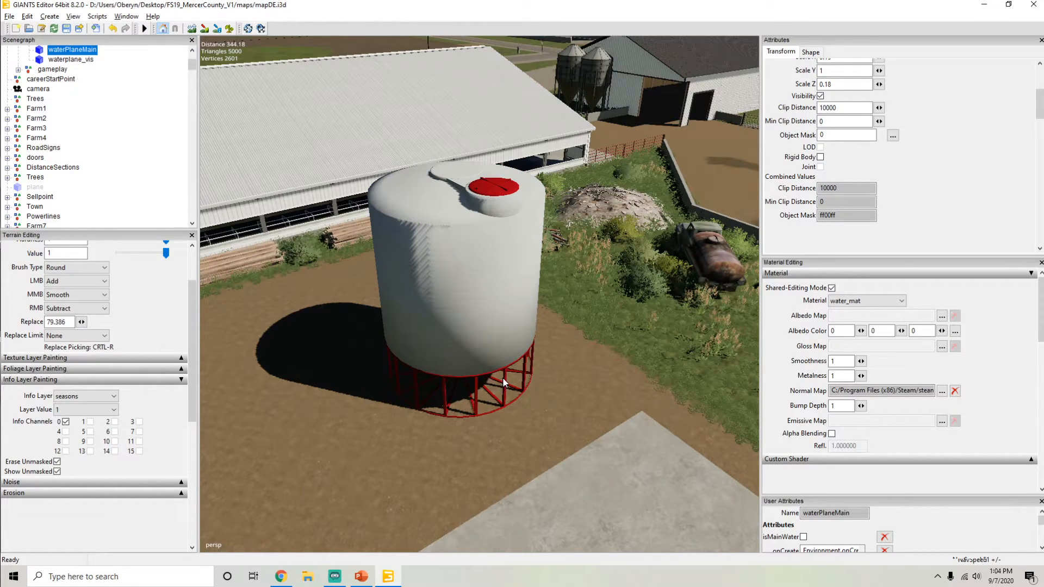
Step: Select the green_poly_tank and inspect its leg frame and body from several angles
left_click(510, 186)
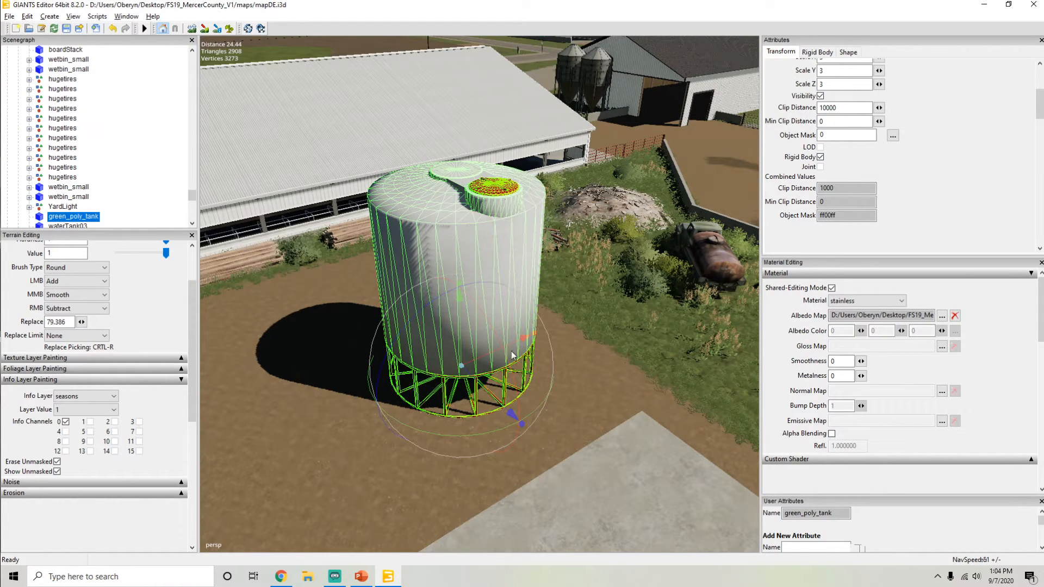
scroll(506, 380, "up", 10)
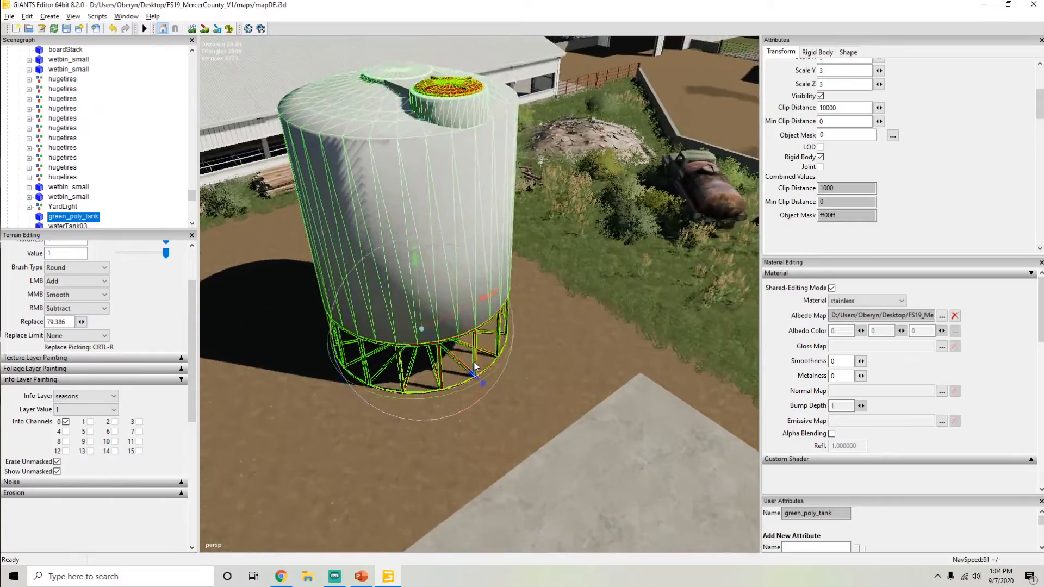
scroll(404, 290, "down", 6)
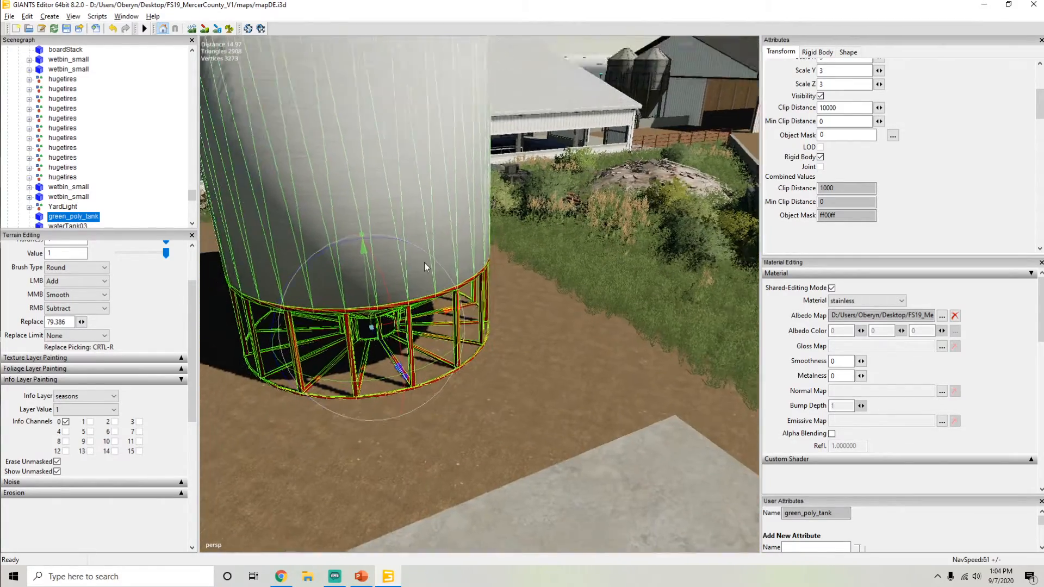
left_click_drag(424, 263, 475, 136, "alt")
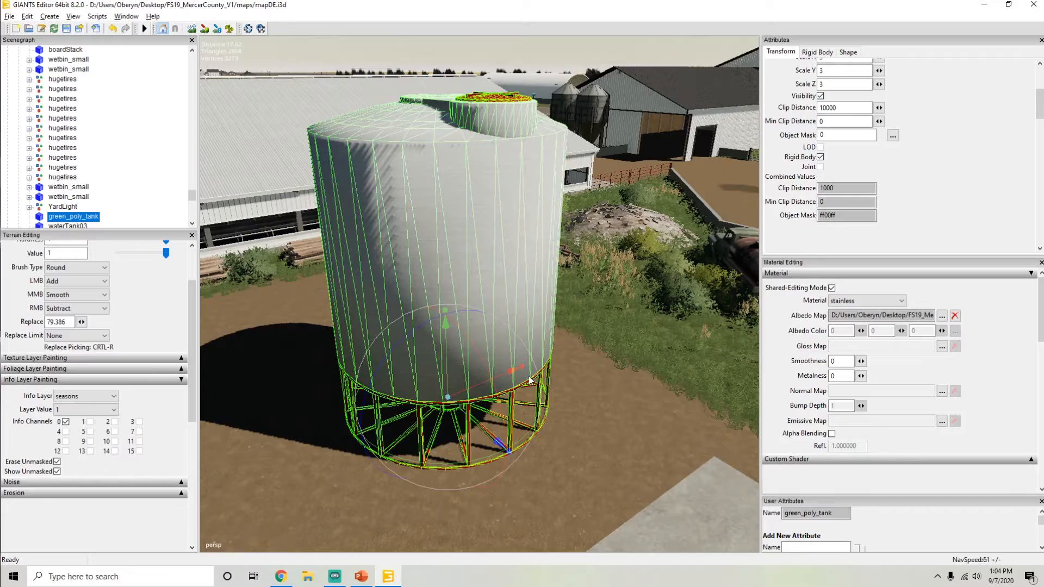
left_click_drag(482, 381, 540, 324, "alt")
Step: Look over the farmyard past the silos and examine the wood-sided building next to the concrete wall
scroll(497, 344, "down", 6)
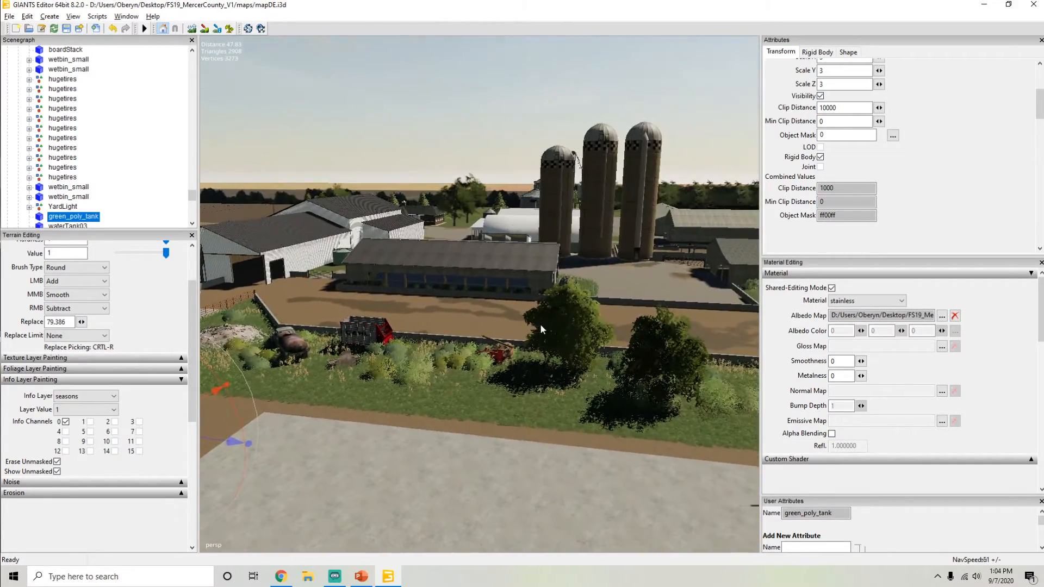
left_click_drag(393, 327, 340, 334, "alt")
left_click_drag(397, 315, 271, 321, "alt")
left_click_drag(406, 321, 557, 321, "alt")
scroll(469, 320, "up", 10)
scroll(557, 321, "down", 10)
left_click(496, 409)
left_click_drag(496, 412, 383, 243, "alt")
scroll(490, 403, "up", 3)
scroll(478, 378, "down", 5)
scroll(462, 380, "up", 4)
left_click(375, 255)
left_click_drag(407, 282, 657, 212, "alt")
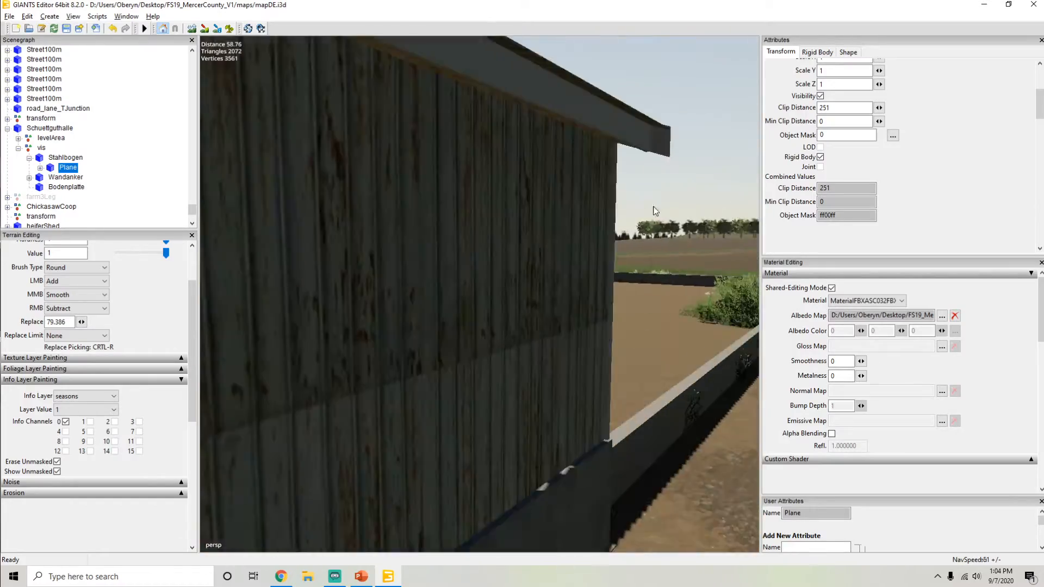
Step: Select the short rusty-roofed shed near the round black tank
scroll(401, 299, "down", 5)
left_click_drag(402, 298, 381, 269, "alt")
left_click(364, 252)
scroll(361, 257, "up", 8)
left_click_drag(470, 235, 565, 310, "alt")
scroll(529, 300, "down", 5)
right_click_drag(566, 309, 532, 313, "alt")
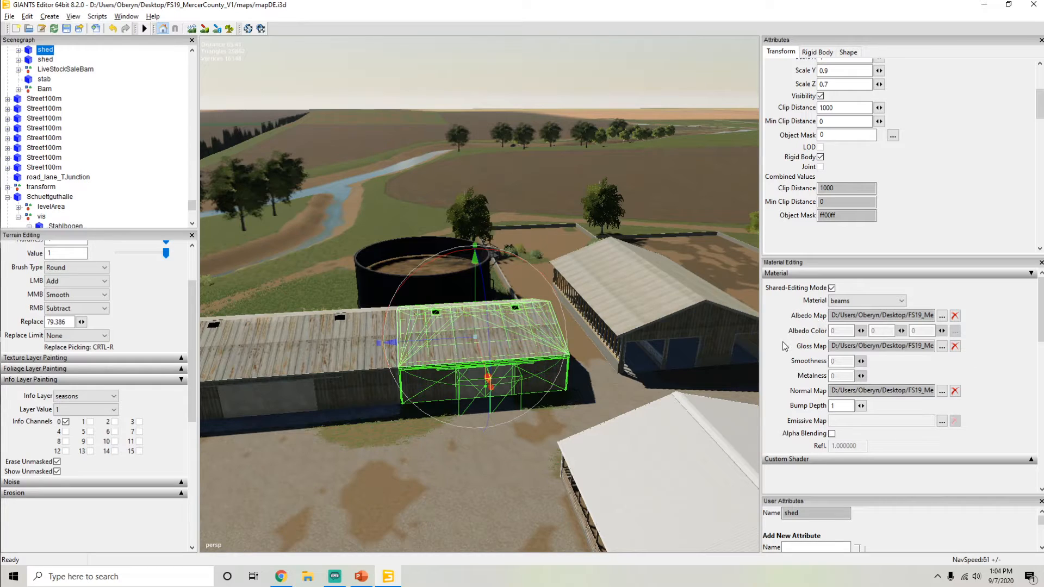
Step: Expand the short shed in the scenegraph, check its glass part, and reselect the shed
scroll(118, 177, "up", 1)
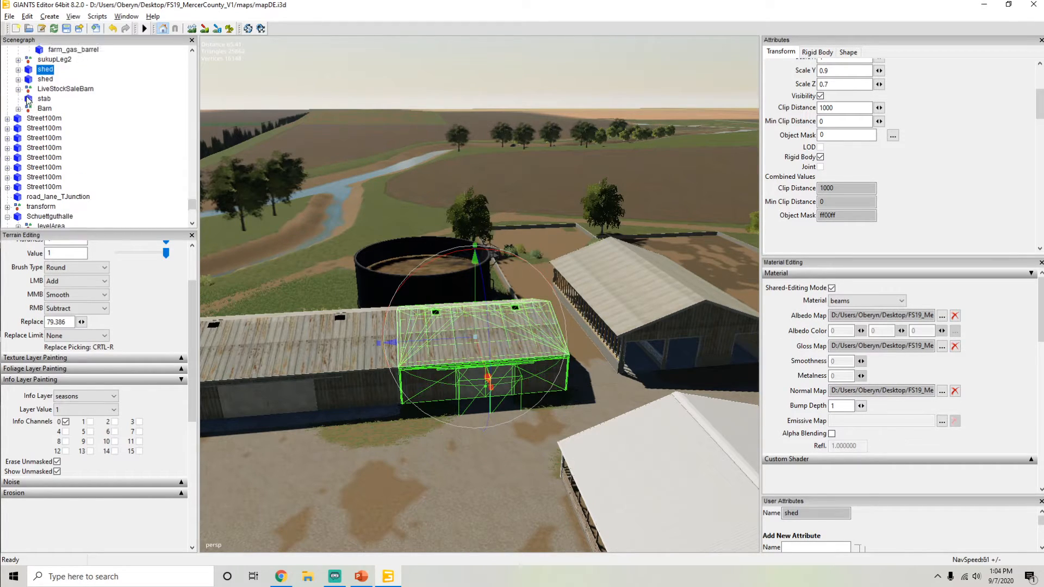
left_click(18, 70)
left_click(57, 89)
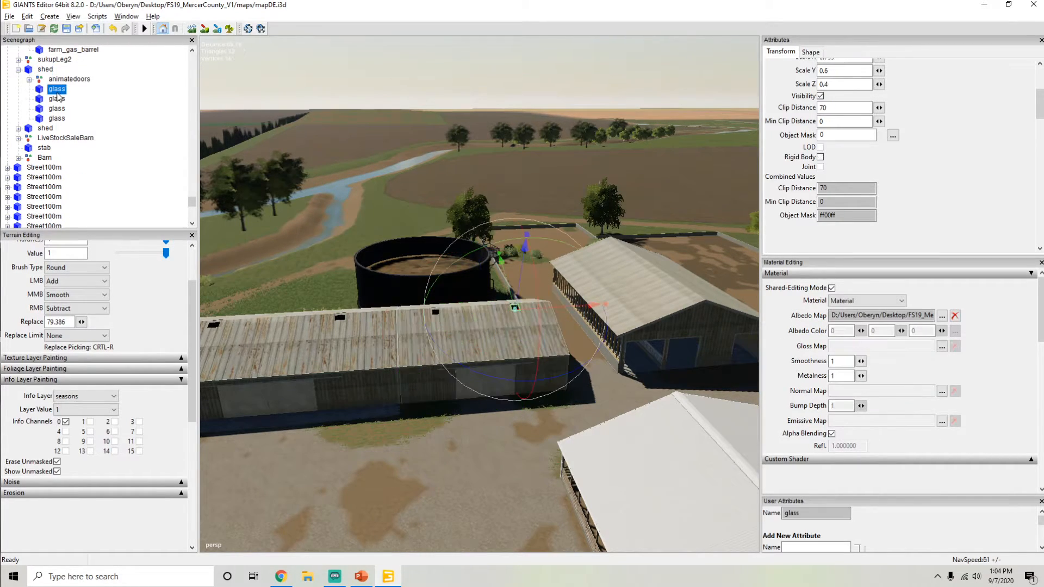
left_click(56, 79)
left_click(45, 69)
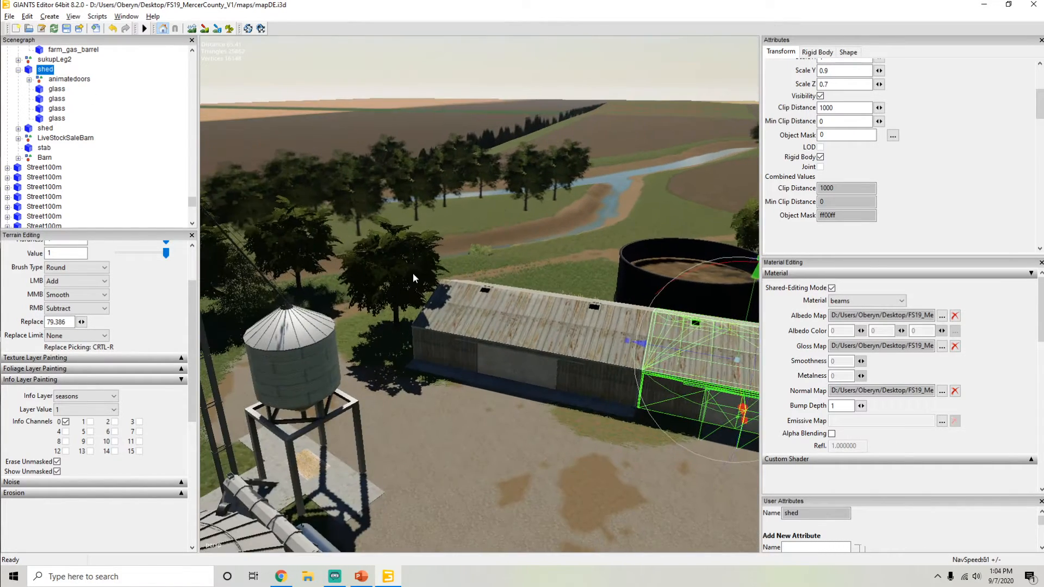
left_click_drag(413, 273, 496, 287, "alt")
scroll(496, 288, "down", 1)
left_click(38, 171)
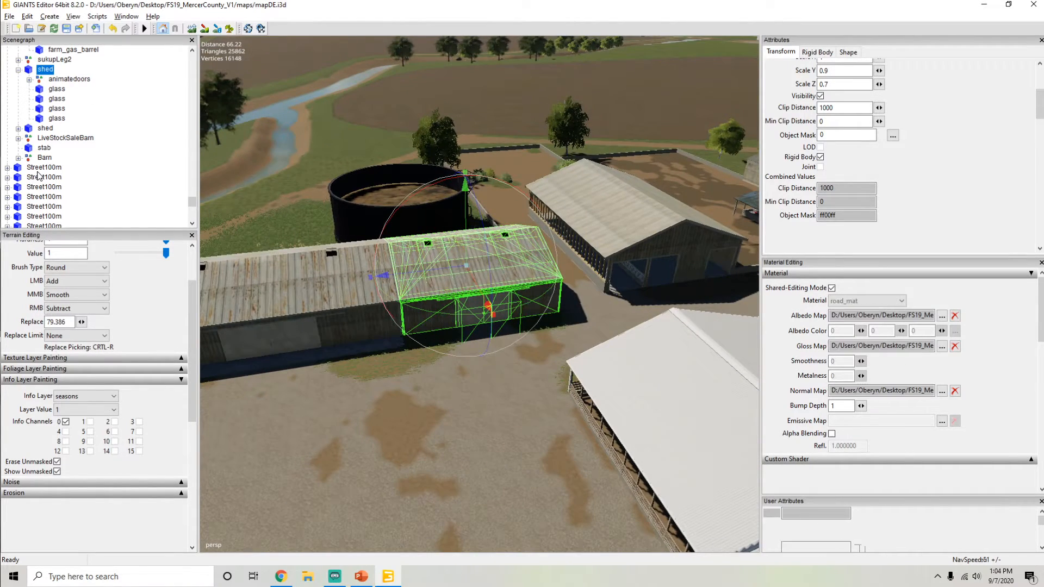
left_click(50, 70)
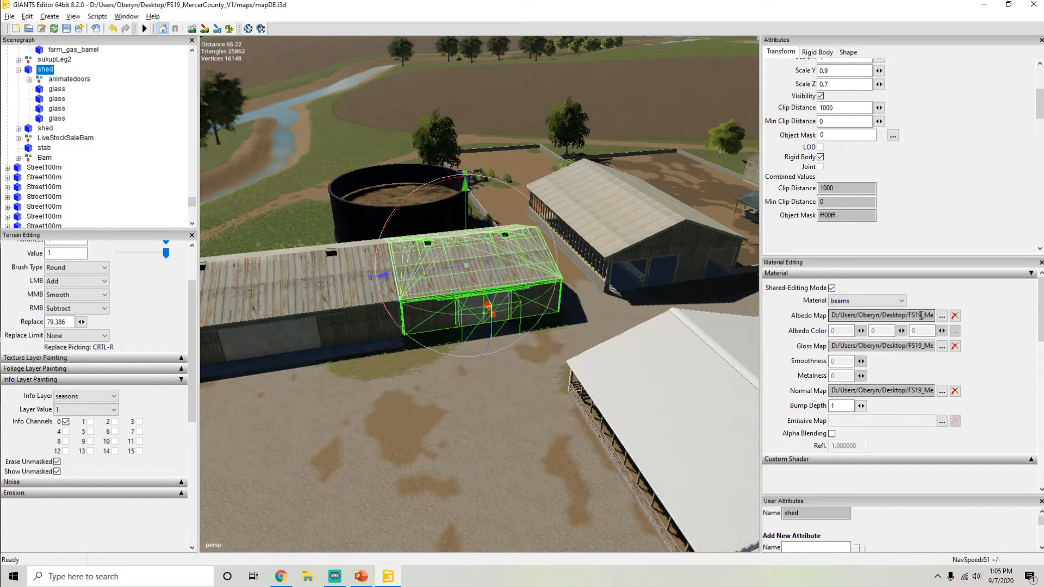
Step: Examine the rusted metal texture on the adjoining sheds' roof up close
left_click_drag(357, 305, 526, 234, "alt")
scroll(400, 263, "up", 3)
scroll(526, 234, "up", 3)
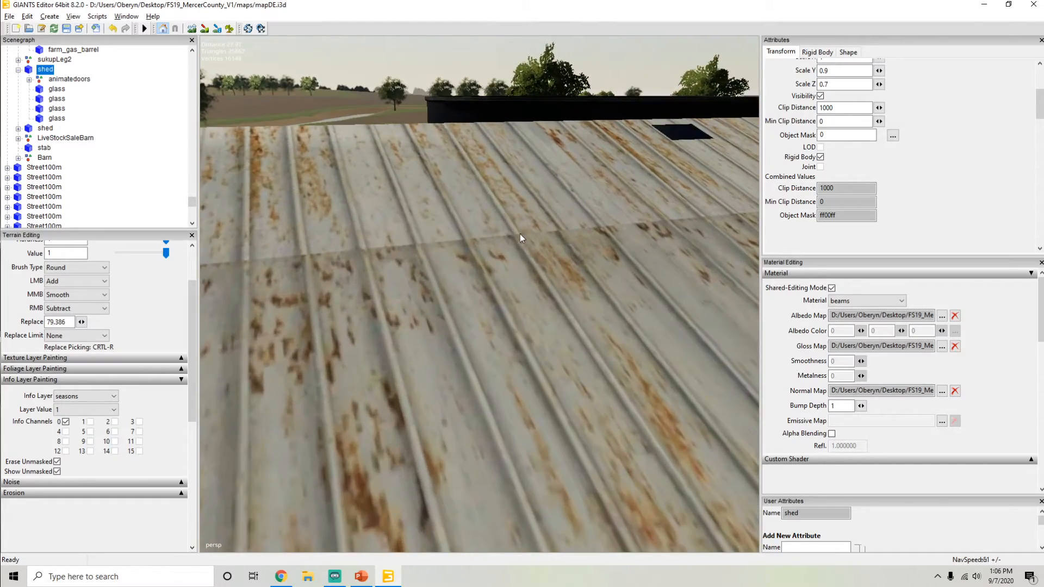
scroll(520, 234, "down", 2)
Step: Remove the normal and gloss maps from the longer shed's beams material, and undo both removals
left_click(502, 298)
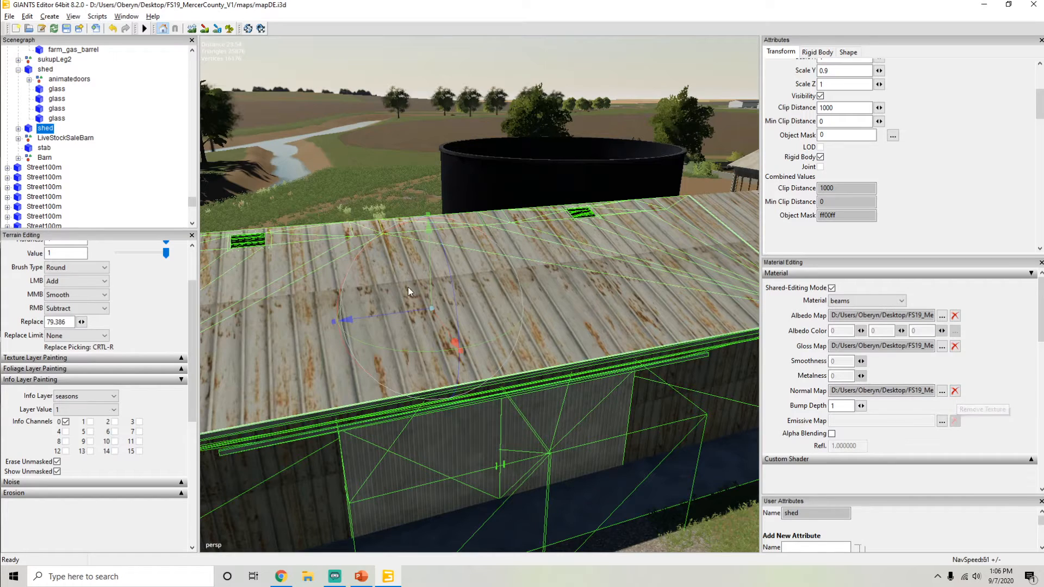
left_click(955, 391)
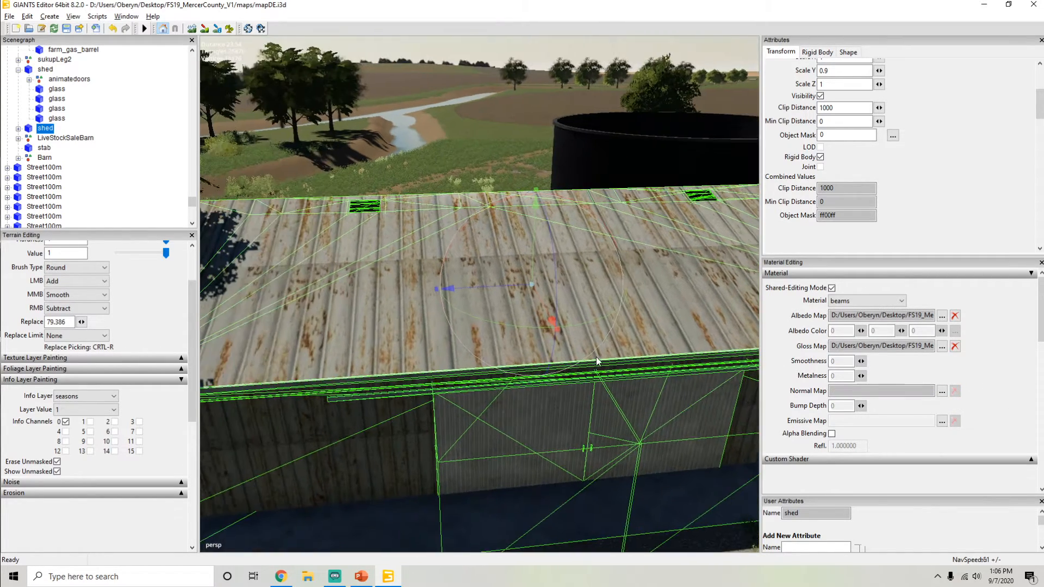
left_click(956, 346)
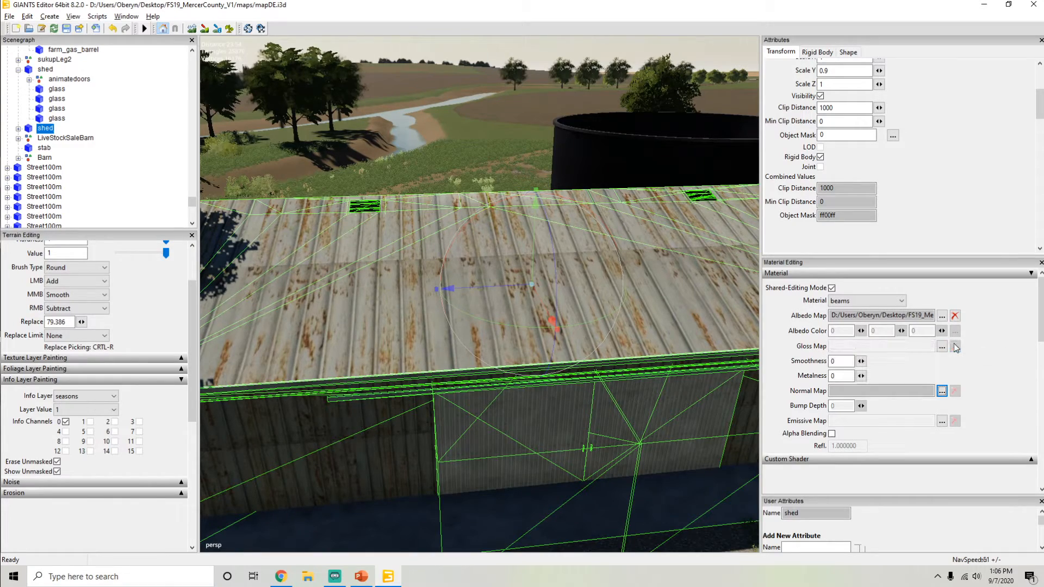
key("ctrl+z")
key("ctrl+z")
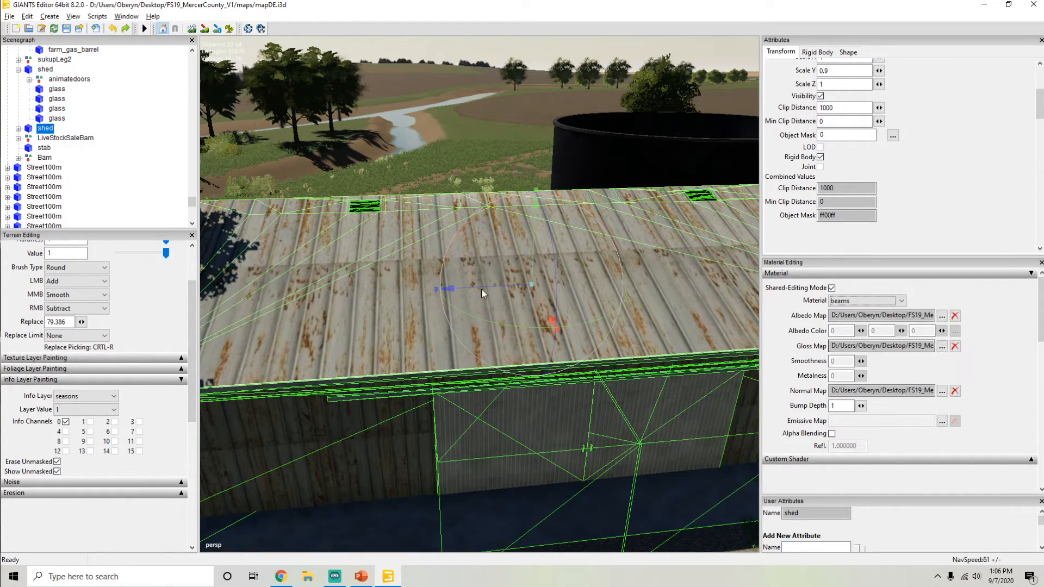
Step: Examine the longer shed's roof surface up close and along its length with the material maps restored
key("f")
scroll(445, 287, "up", 5)
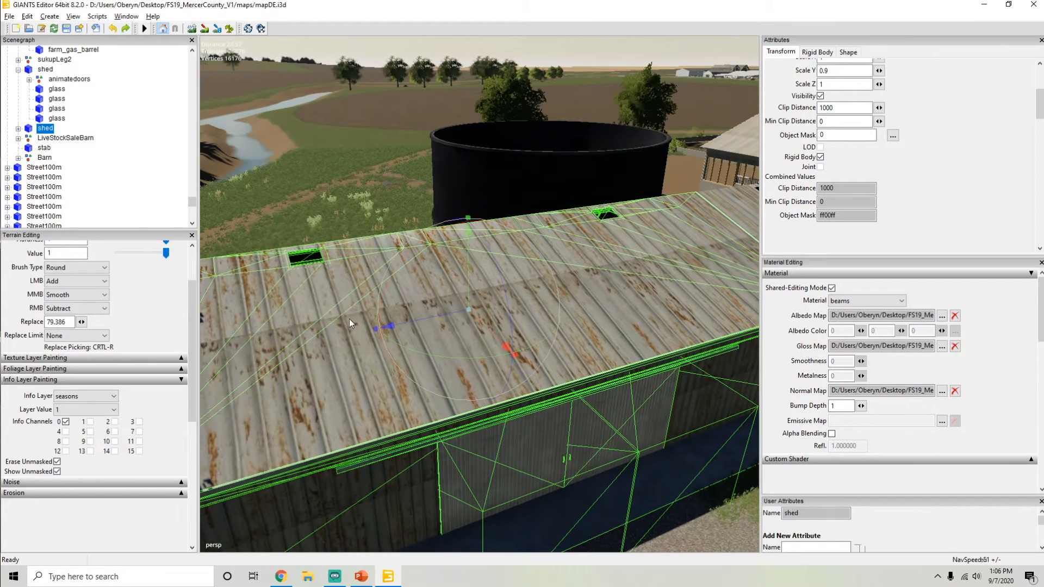
left_click_drag(496, 309, 552, 299, "alt")
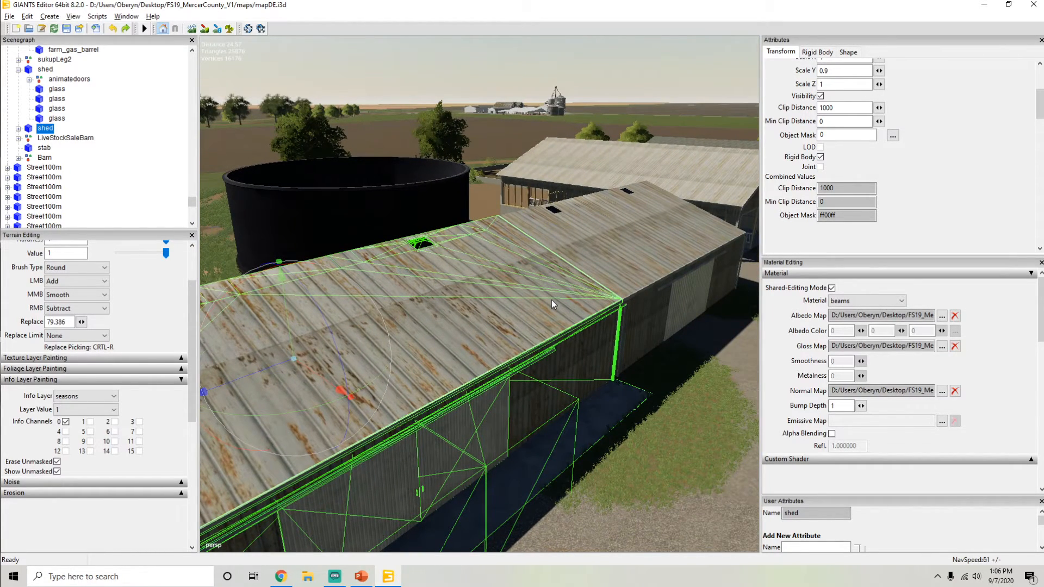
left_click_drag(459, 308, 509, 288, "alt")
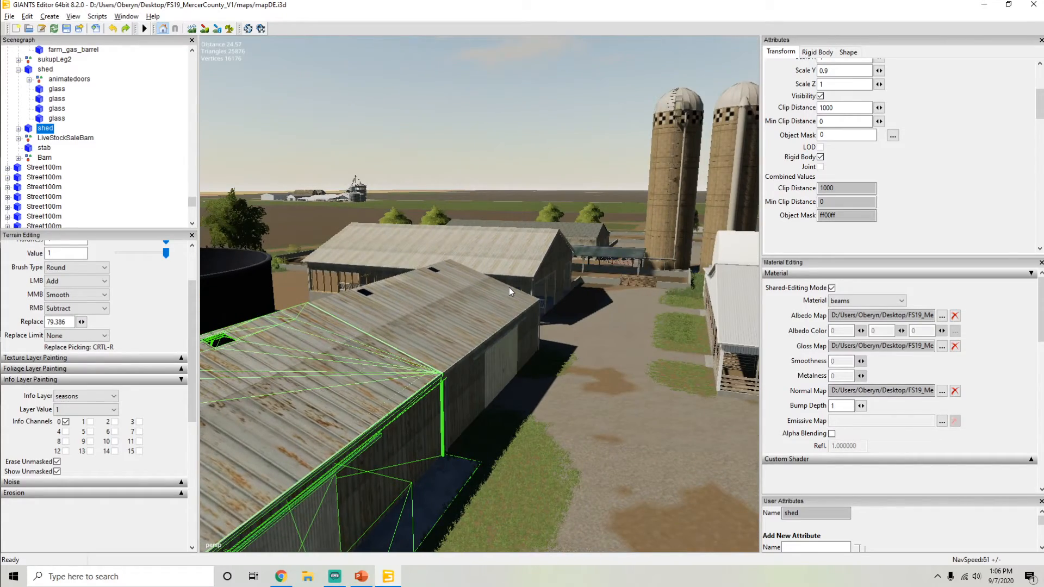
scroll(486, 293, "up", 6)
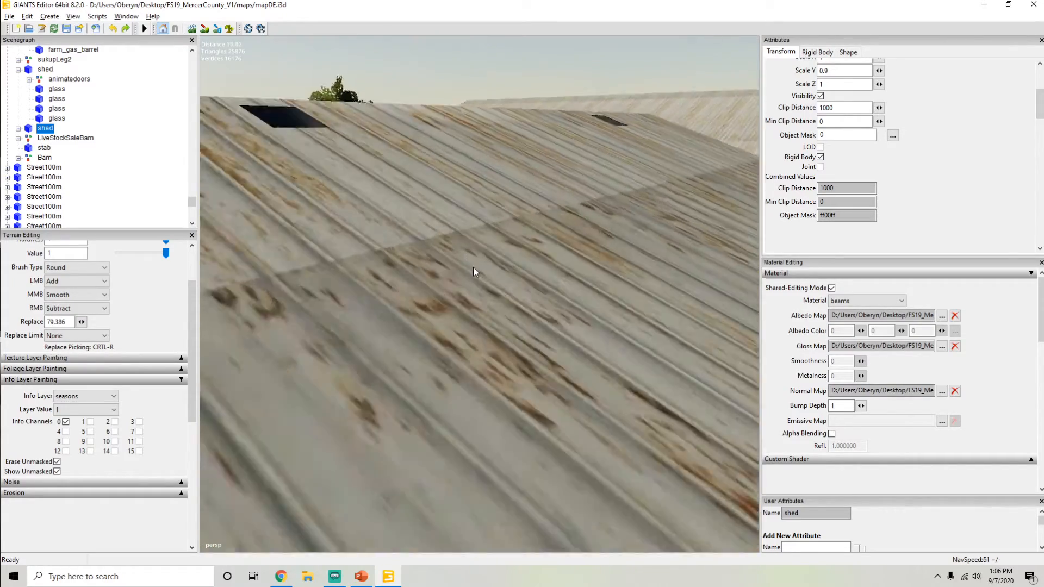
left_click_drag(474, 268, 406, 289, "alt")
scroll(406, 289, "down", 5)
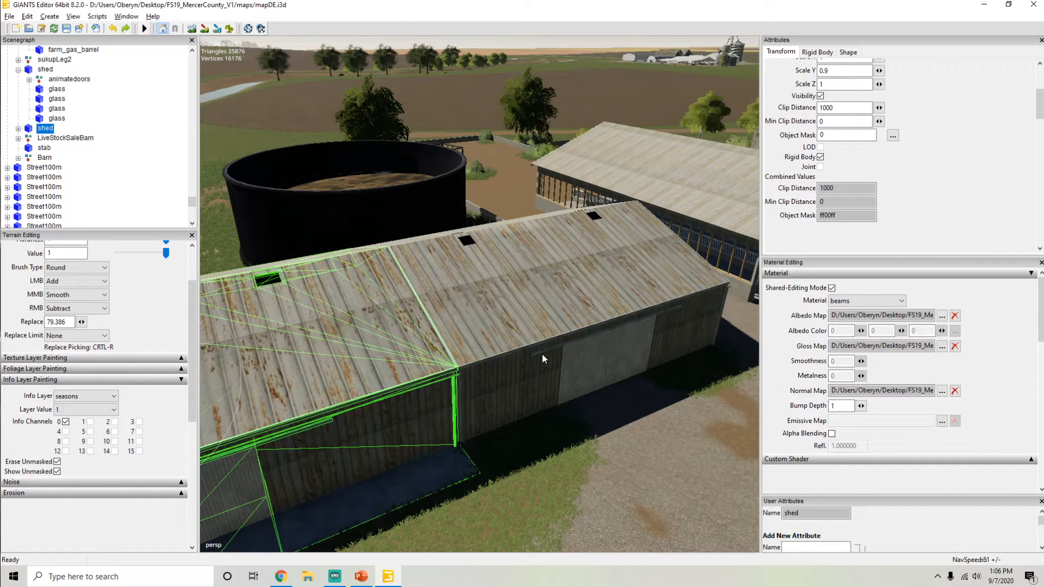
Step: Compare how the shed roofs look from close range and from high above the farmyard
mouse_move(518, 298)
left_mouse_down("alt")
mouse_move(573, 286)
mouse_move(522, 280)
left_mouse_up("alt")
scroll(522, 281, "up", 5)
scroll(522, 280, "down", 8)
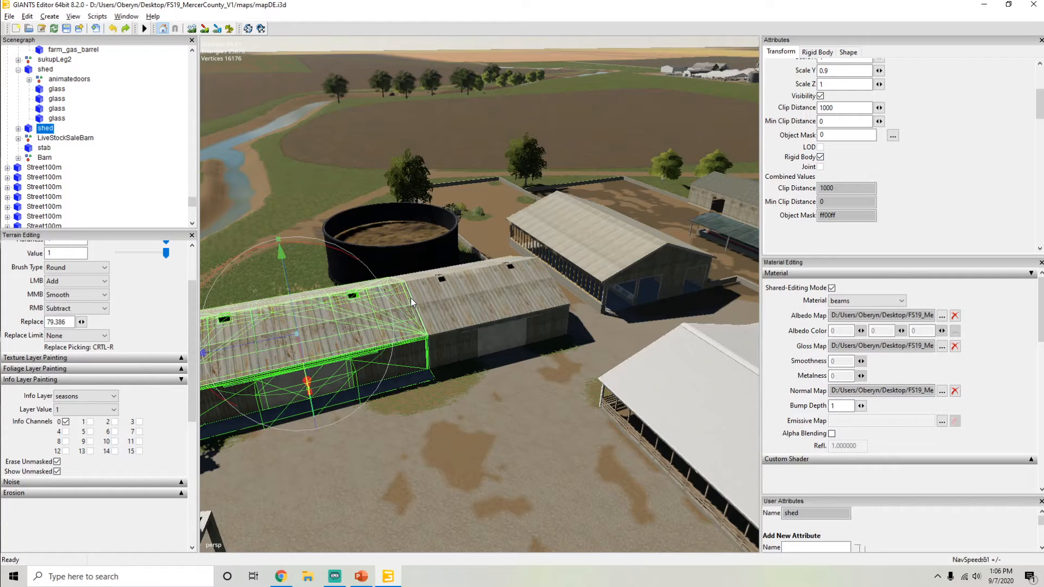
left_click_drag(428, 282, 406, 351, "alt")
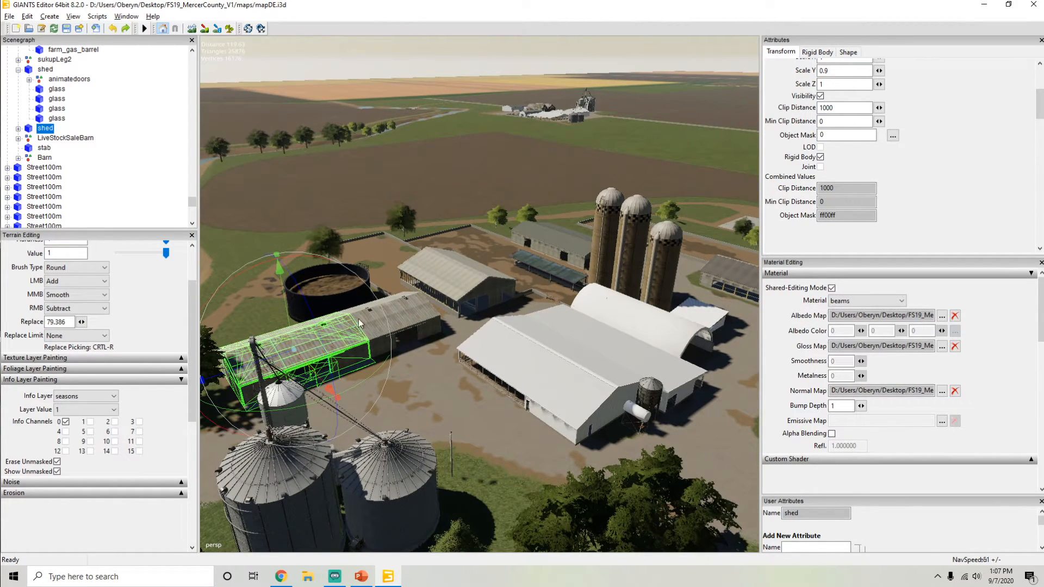
left_click_drag(374, 316, 324, 322, "alt")
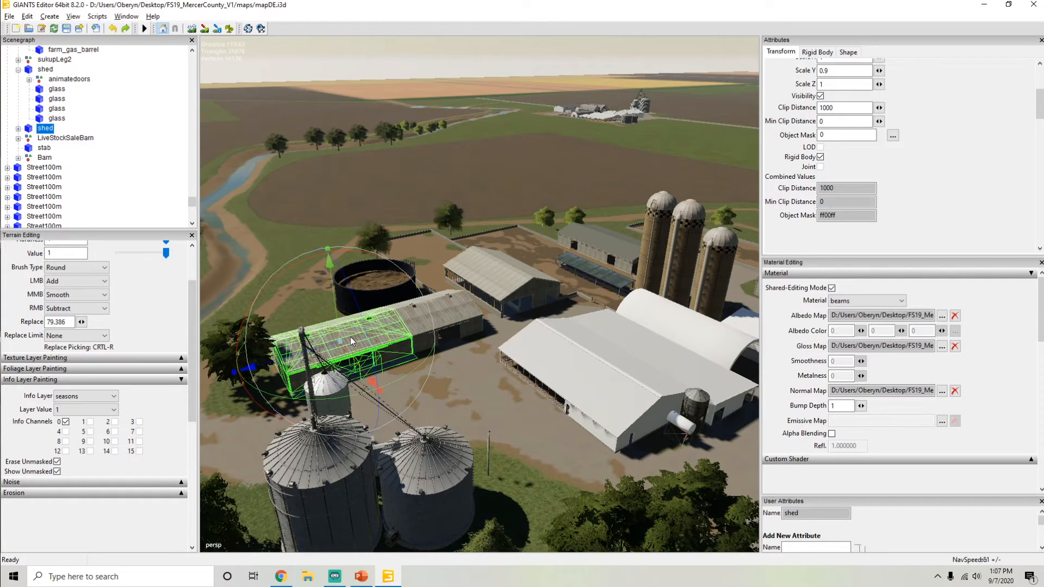
Step: Select the short and long sheds in turn to compare the material settings of the two adjoining objects
left_click(453, 312)
left_click_drag(418, 324, 384, 348, "alt")
scroll(511, 260, "up", 5)
left_click_drag(511, 259, 462, 264, "alt")
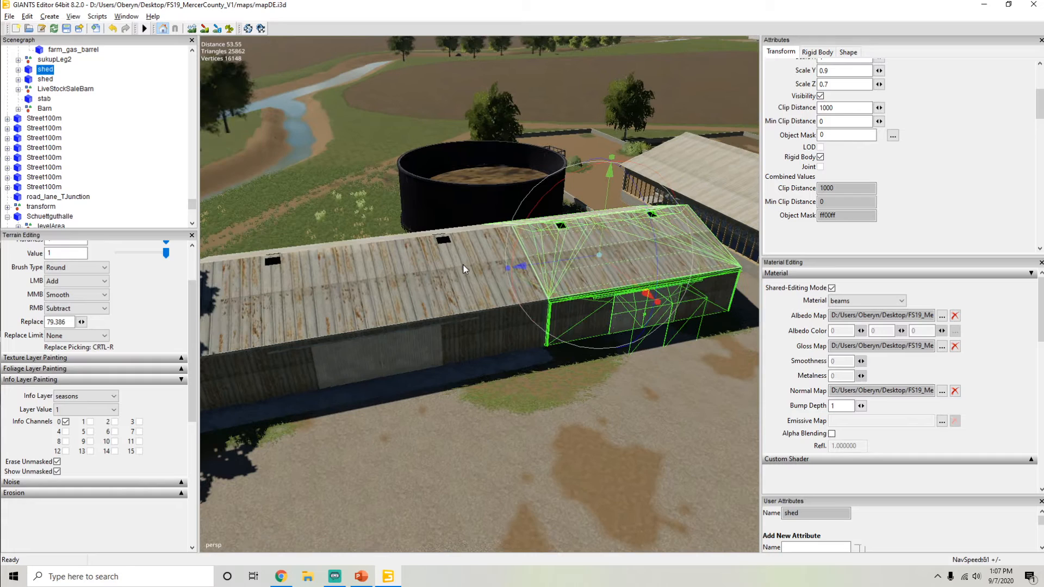
left_click(426, 269)
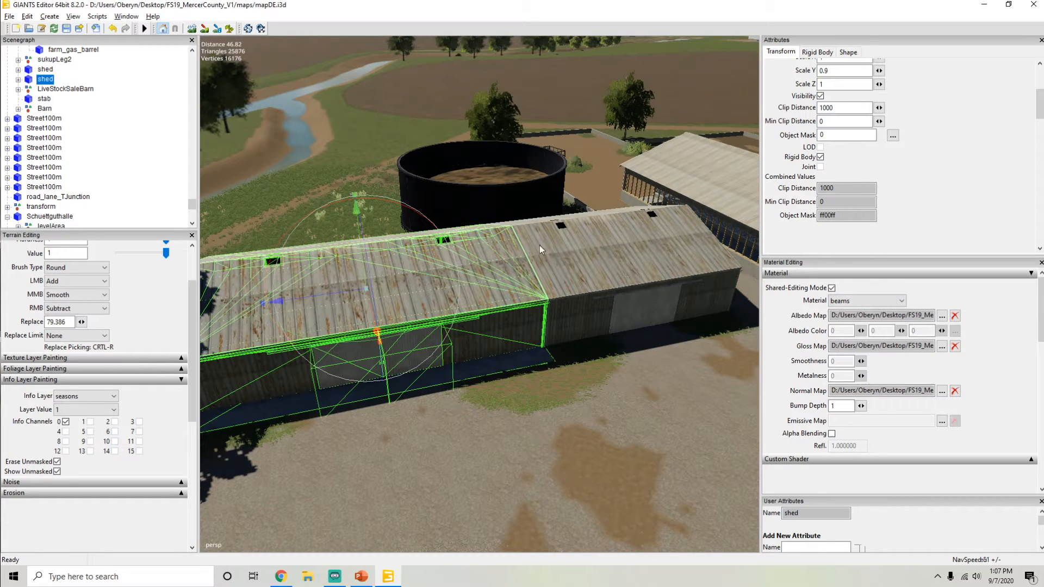
left_click(589, 248)
left_click(413, 246)
left_click(583, 254)
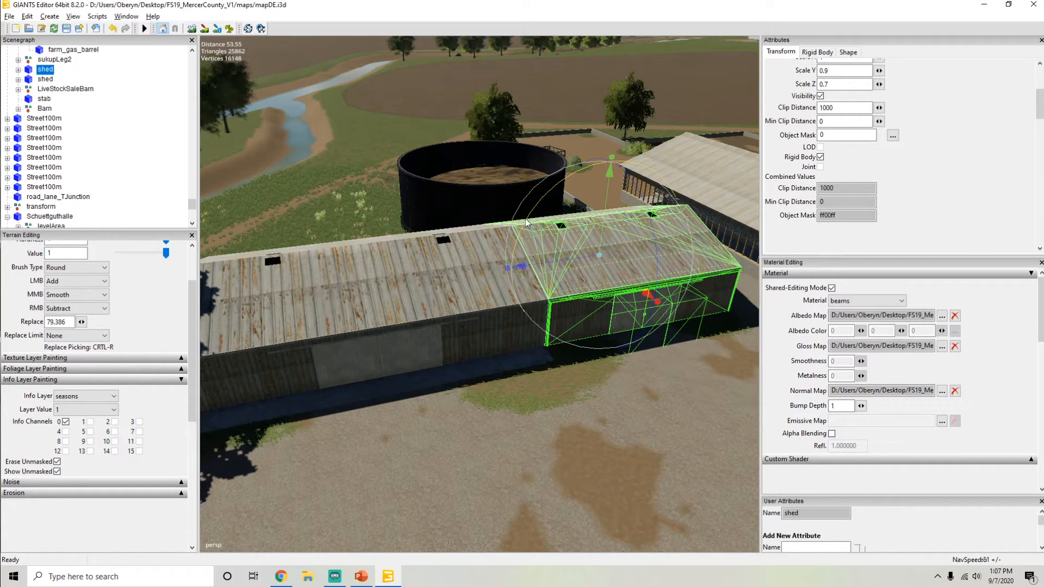
Step: Reselect the longer shed and view the farmyard around the large dark-roofed building
scroll(438, 234, "down", 3)
left_click(401, 278)
left_click_drag(401, 278, 421, 269, "alt")
mouse_move(464, 242)
left_mouse_down("alt")
mouse_move(400, 283)
mouse_move(500, 269)
mouse_move(511, 282)
mouse_move(463, 265)
mouse_move(578, 225)
mouse_move(432, 220)
mouse_move(342, 276)
mouse_move(466, 246)
left_mouse_up("alt")
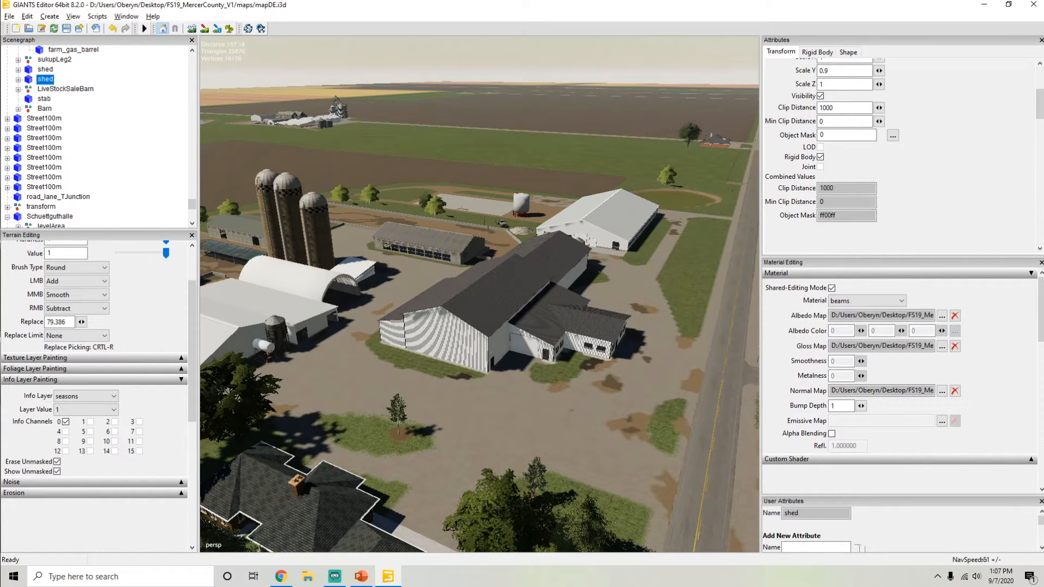
Step: Enlarge the Material Editing and User Attributes areas, and check the Custom Shader section in between
left_click(361, 577)
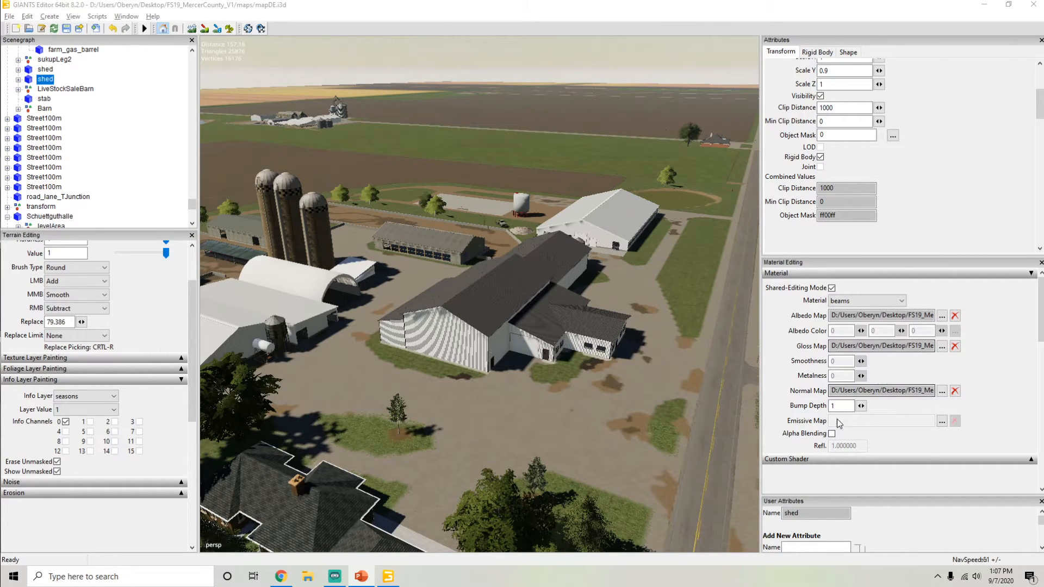
left_click_drag(808, 259, 808, 172)
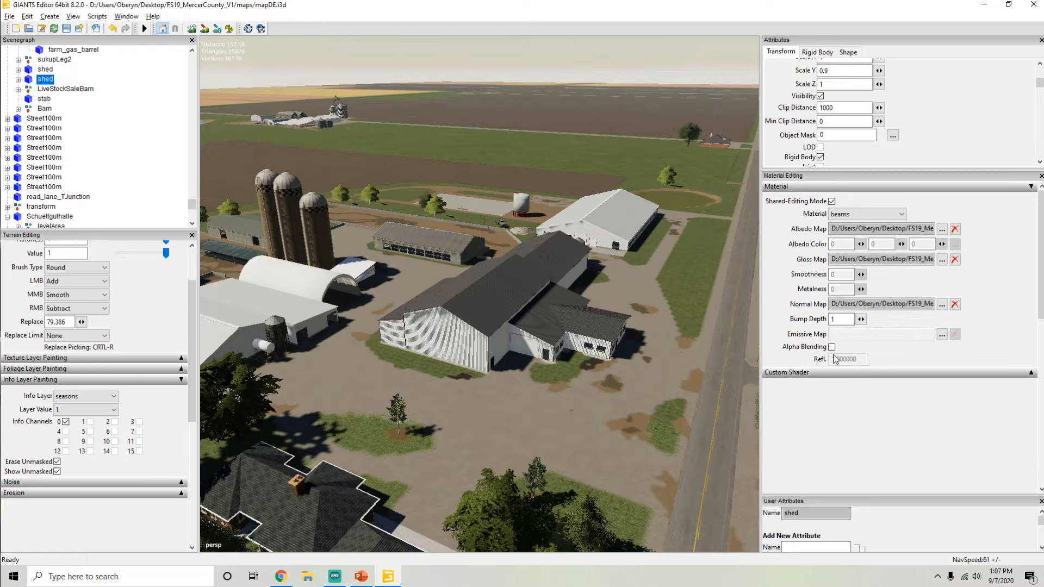
left_click(1032, 373)
left_click(1032, 374)
left_click_drag(821, 495, 823, 312)
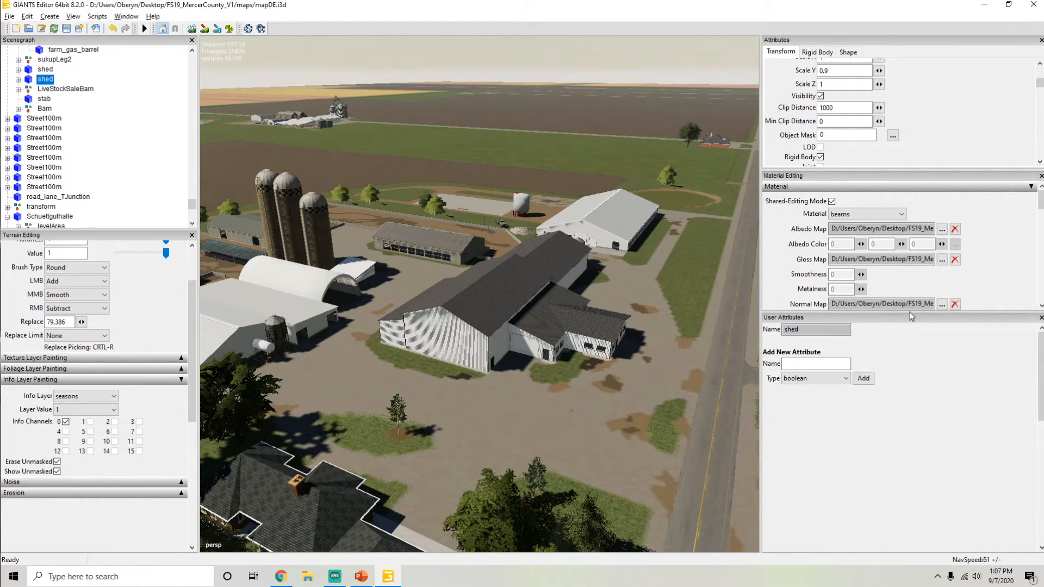
Step: Select a garage door element on the dark-roofed building to examine its user attributes
left_click(919, 368)
left_click(77, 177)
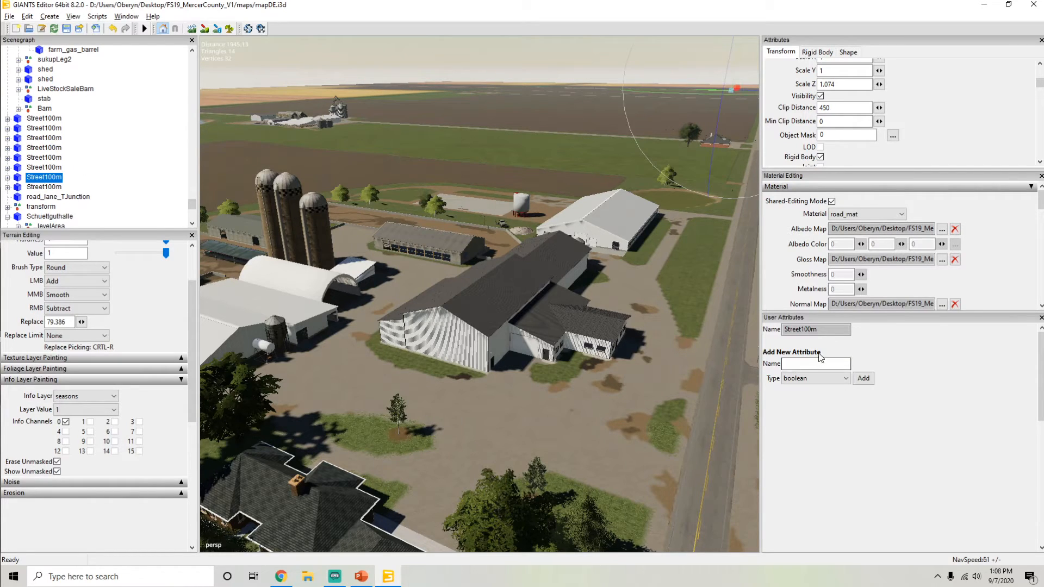
left_click_drag(195, 206, 195, 57)
scroll(488, 270, "up", 10)
left_click_drag(473, 266, 501, 335, "alt")
left_click_drag(507, 280, 486, 210, "alt")
scroll(485, 209, "down", 4)
left_click(446, 199)
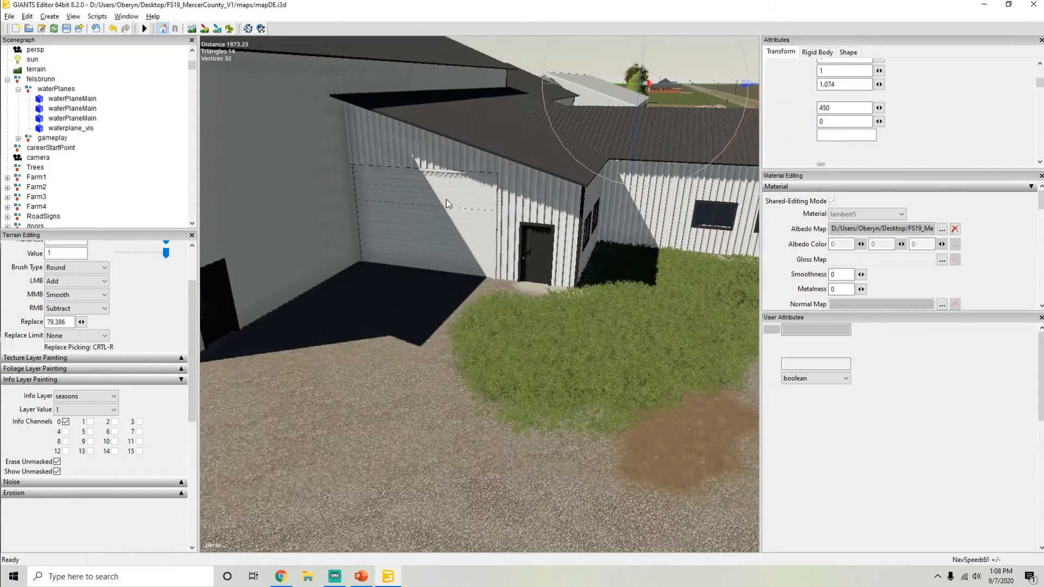
left_click_drag(443, 251, 403, 249, "alt")
left_click_drag(465, 230, 485, 220, "alt")
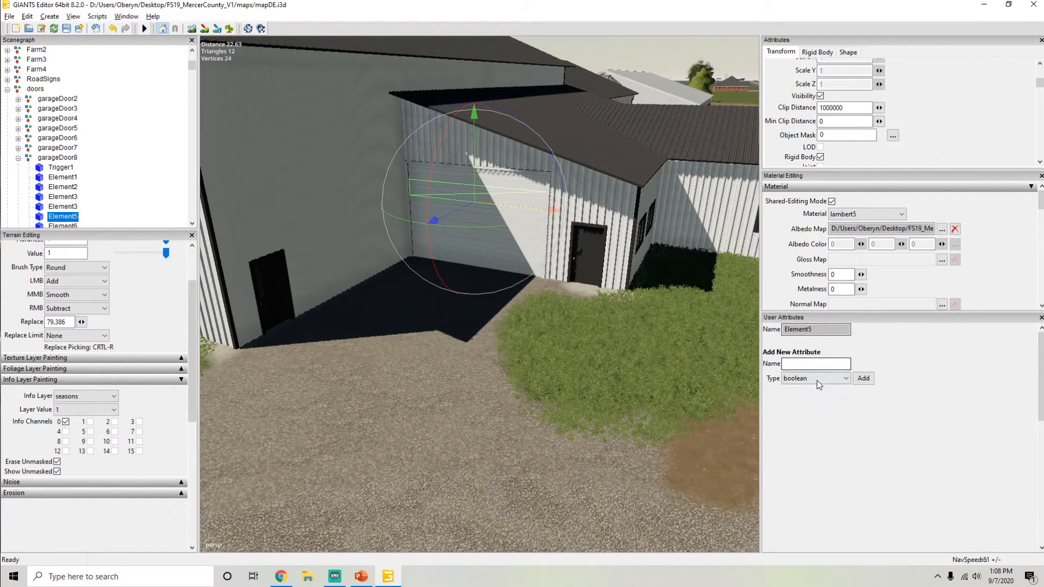
Step: Select the garageDoor8 group and read its full onCreate user attribute value
left_click(56, 161)
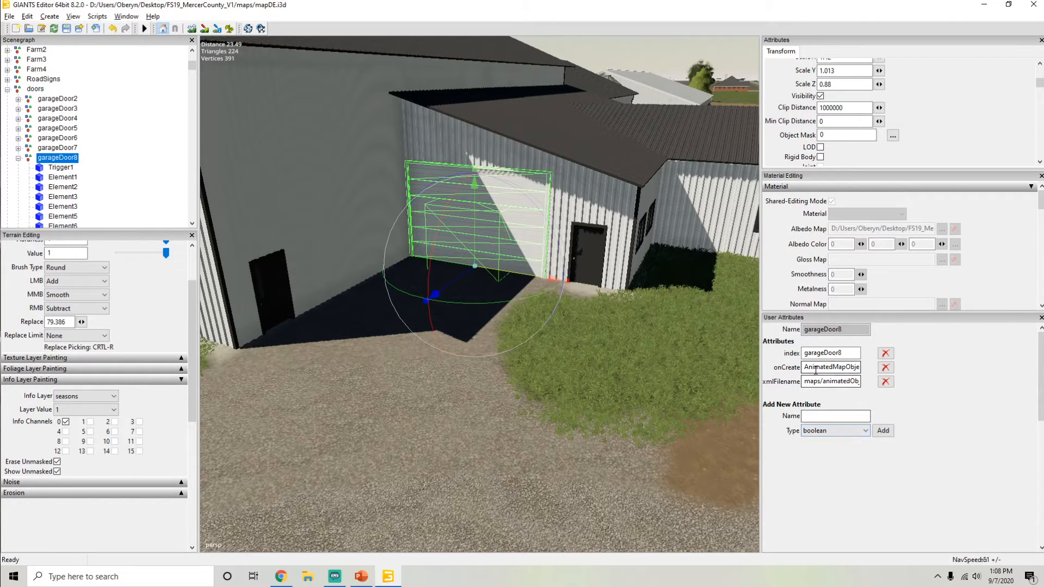
key("Right")
key("Right")
key("Right")
key("Right")
key("Right")
key("Right")
key("Right")
key("Right")
key("Right")
key("Right")
key("Right")
key("Right")
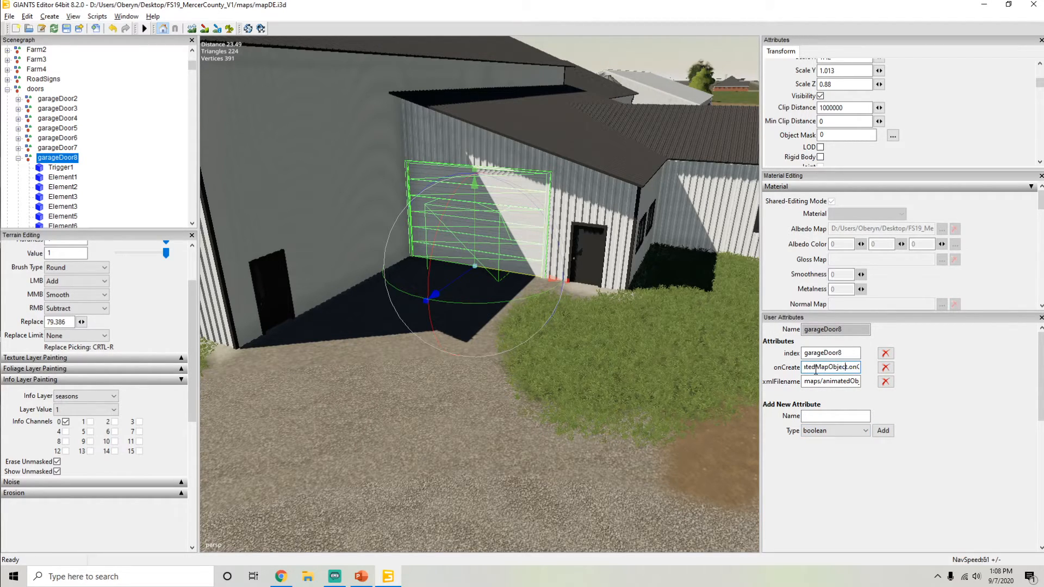
key("Home")
key("Right")
key("Right")
key("Right")
key("Right")
key("Right")
key("Right")
key("Right")
key("Right")
key("Right")
key("Right")
key("Right")
key("Right")
key("Right")
key("Right")
key("Right")
key("Right")
key("Right")
key("Right")
key("Right")
key("Right")
Step: Read through the full xmlFilename user attribute path of the garageDoor8 group
left_click(851, 383)
key("Right")
key("Right")
key("Right")
key("Right")
key("Right")
key("Right")
key("Right")
key("Right")
key("Right")
key("Right")
key("Right")
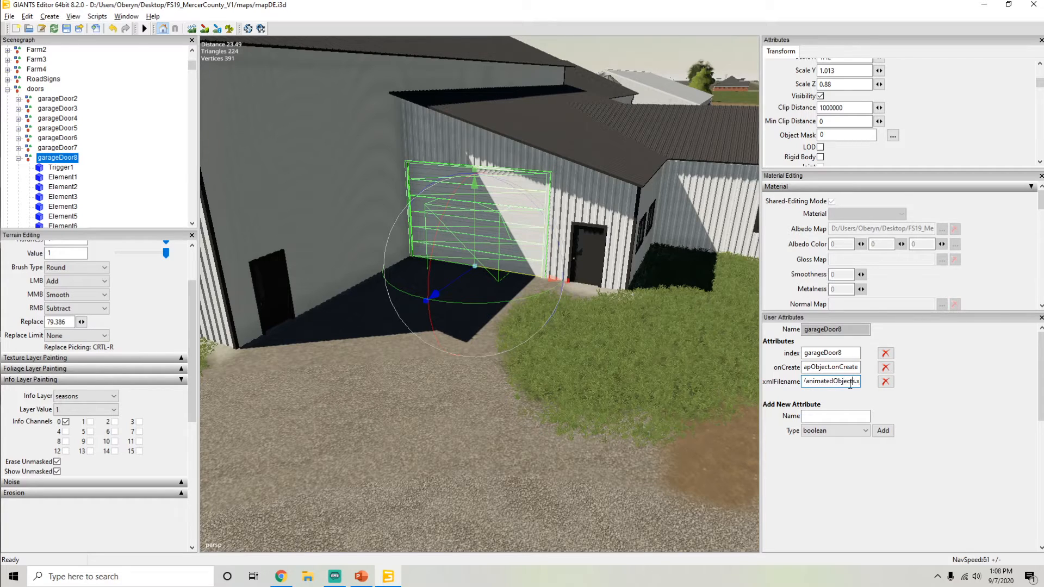
key("Home")
type("jects.xml")
Step: Select the trigger box in front of the garage door and inspect its extent from several angles
scroll(152, 188, "down", 1)
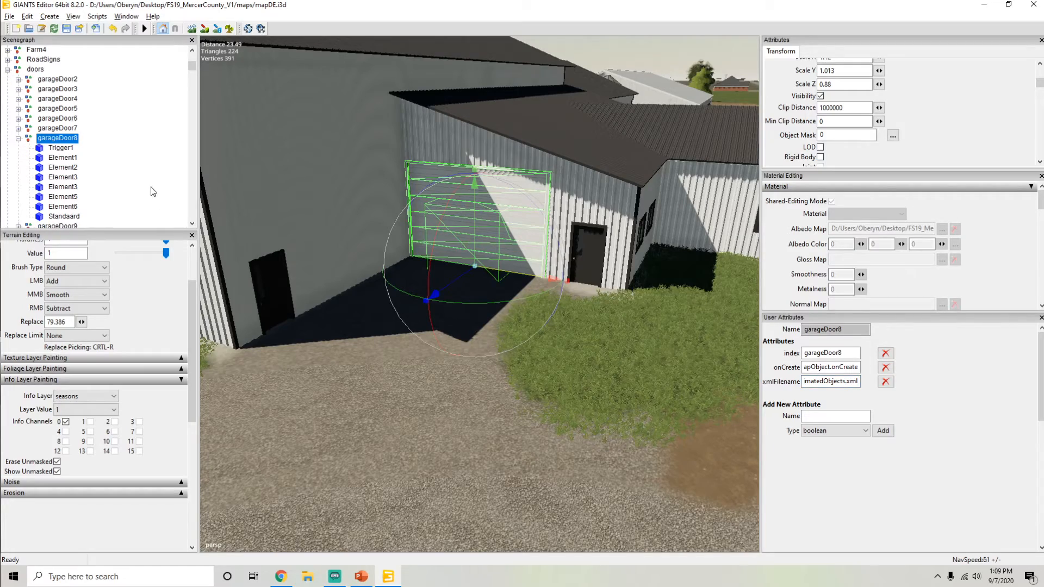
scroll(88, 181, "down", 1)
left_click_drag(419, 238, 394, 180, "alt")
scroll(461, 214, "up", 5)
scroll(393, 180, "down", 2)
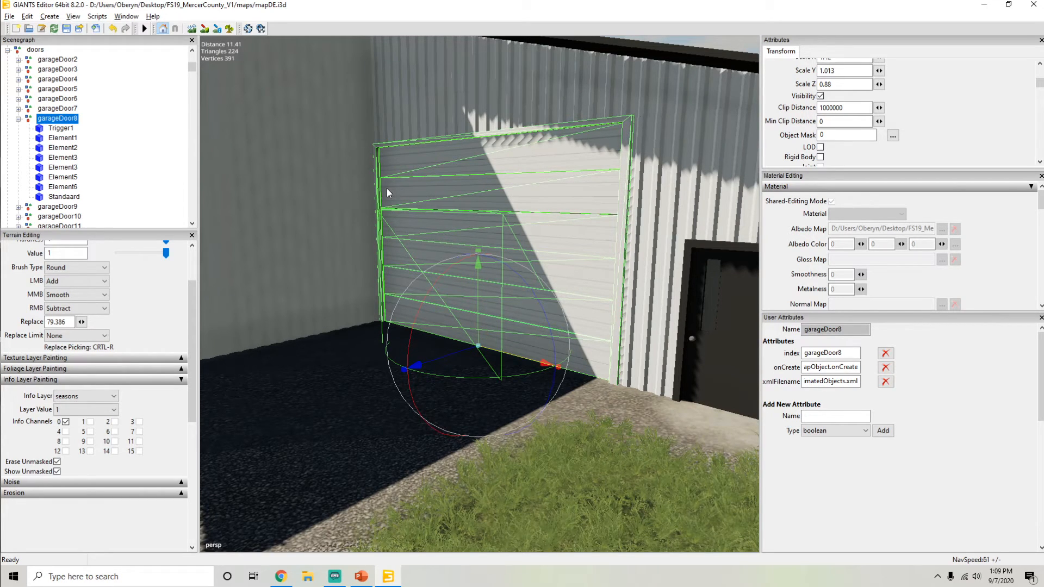
left_click(452, 229)
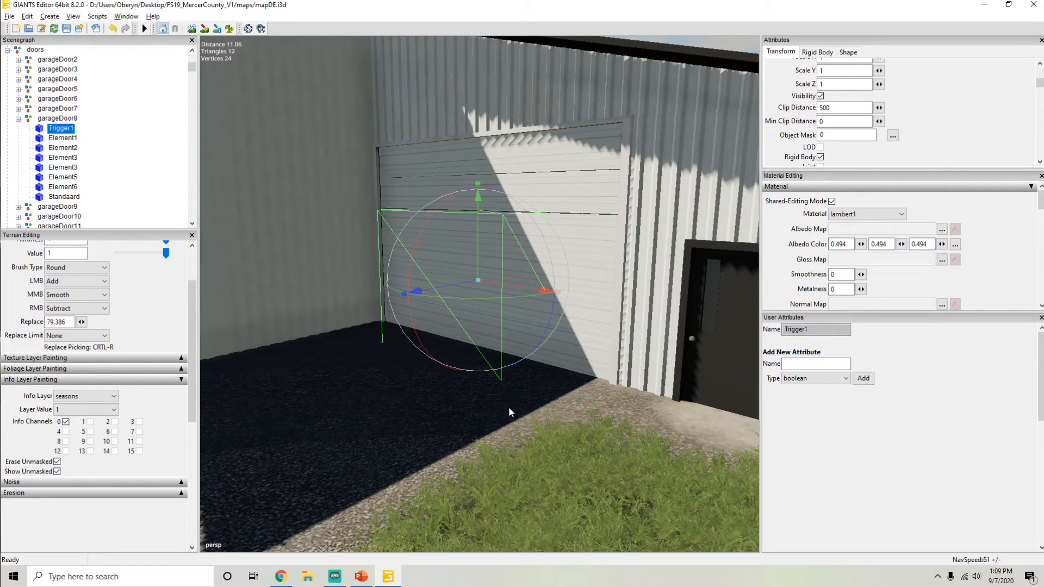
left_click_drag(346, 265, 383, 269, "alt")
scroll(341, 259, "up", 4)
scroll(342, 259, "down", 4)
scroll(384, 269, "down", 2)
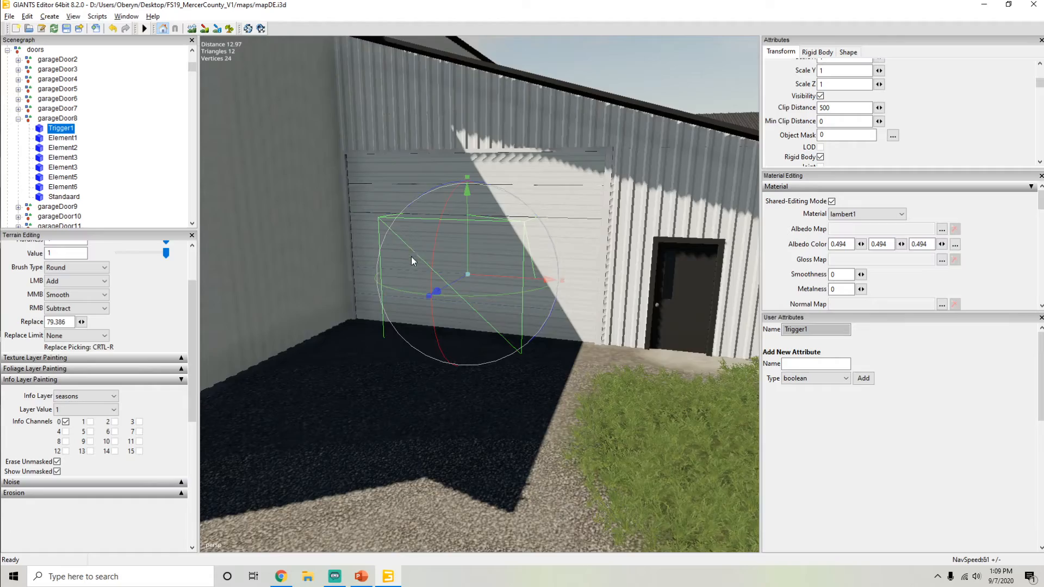
Step: Reselect the garageDoor8 group and view the whole dark-roofed building around it
left_click_drag(413, 253, 380, 296, "alt")
scroll(380, 295, "down", 10)
left_click(48, 121)
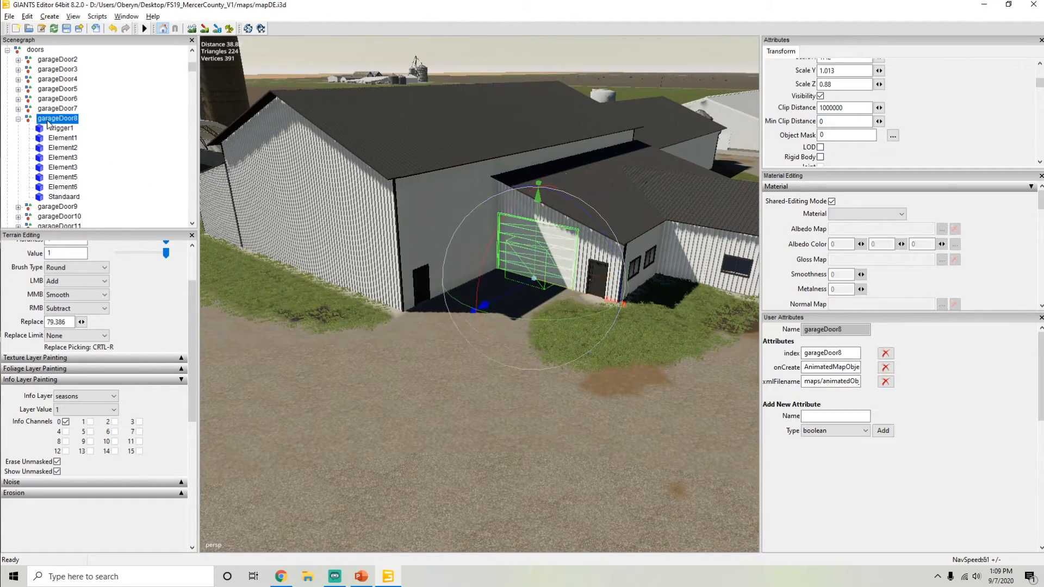
left_click_drag(496, 208, 422, 230, "alt")
scroll(422, 230, "down", 5)
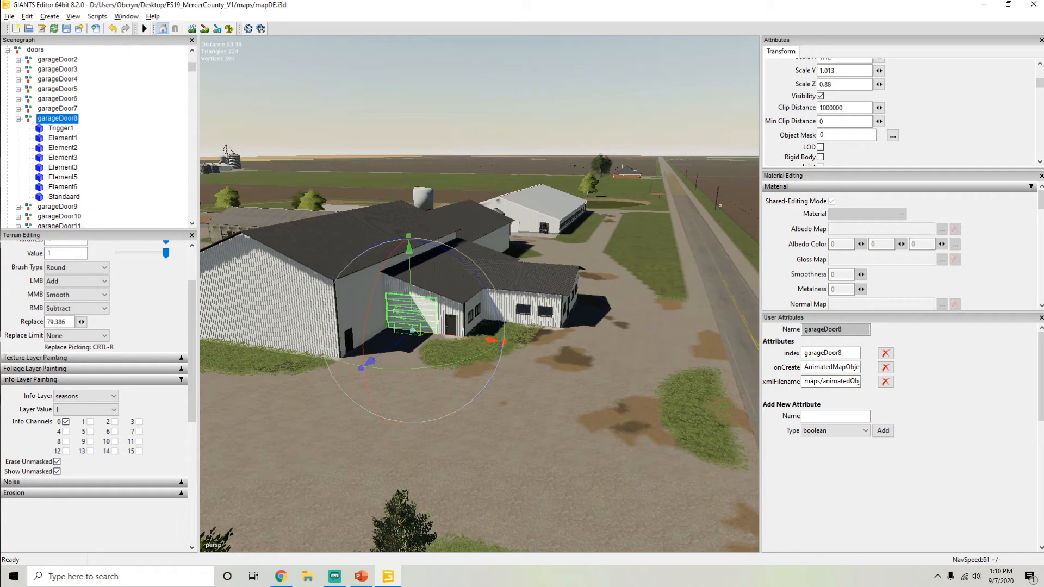
Step: Select the green_poly_tank object standing beyond the junk pile to show its attributes
scroll(591, 222, "up", 4)
left_click_drag(448, 272, 497, 275, "alt")
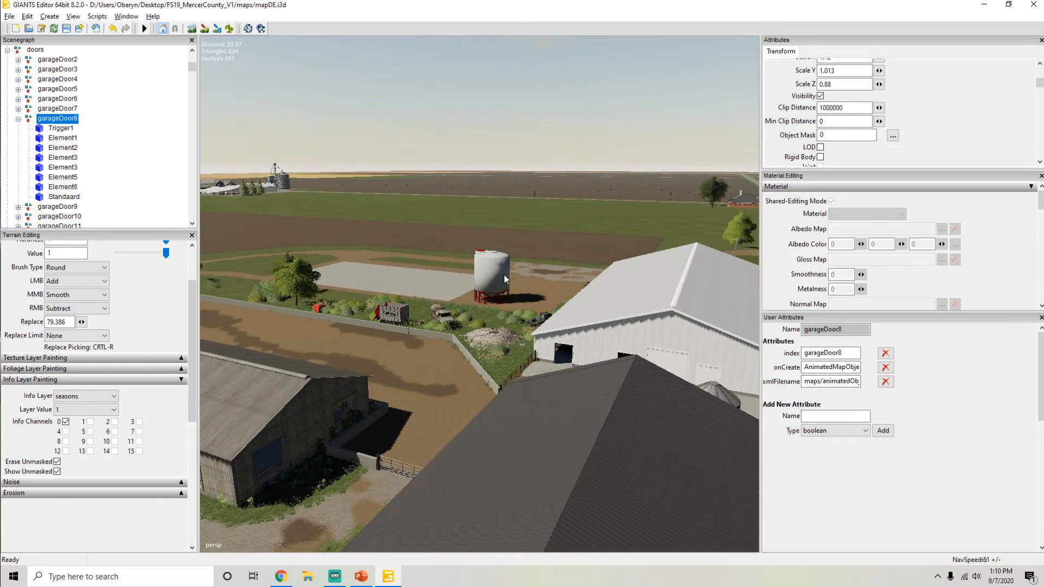
left_click(501, 277)
scroll(410, 276, "up", 5)
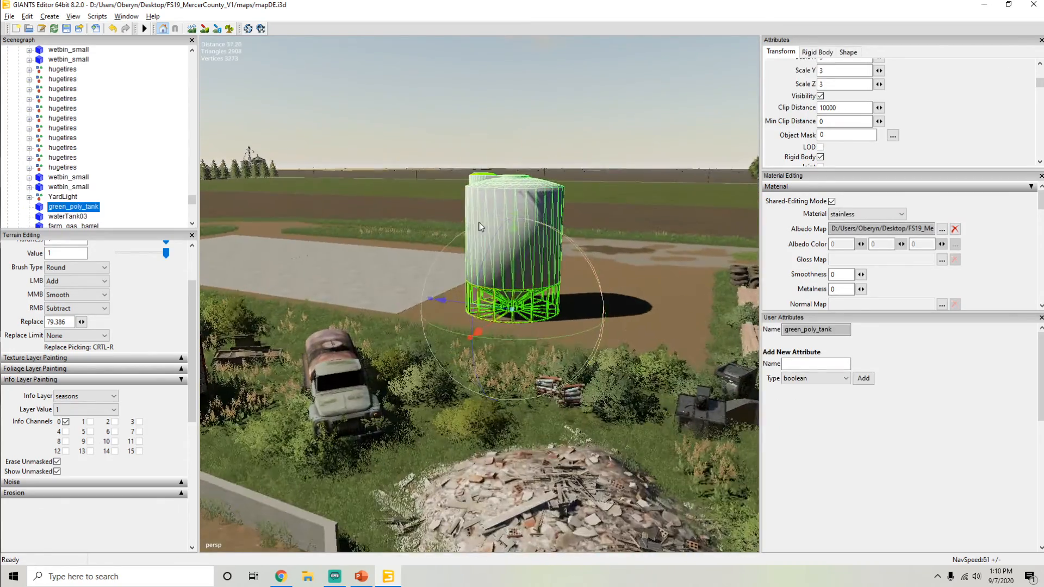
scroll(488, 227, "down", 5)
left_click(10, 16)
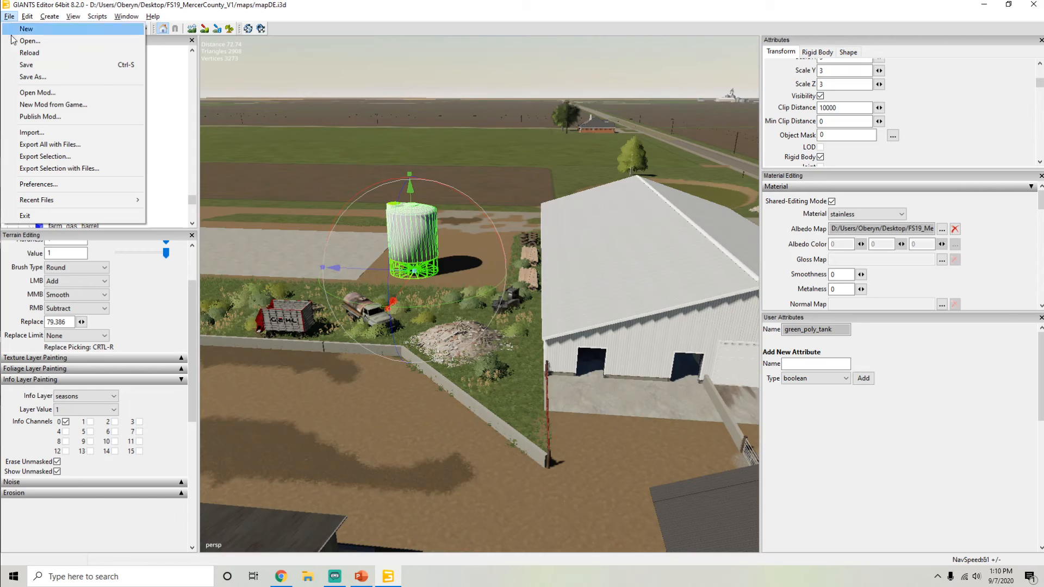
left_click(328, 8)
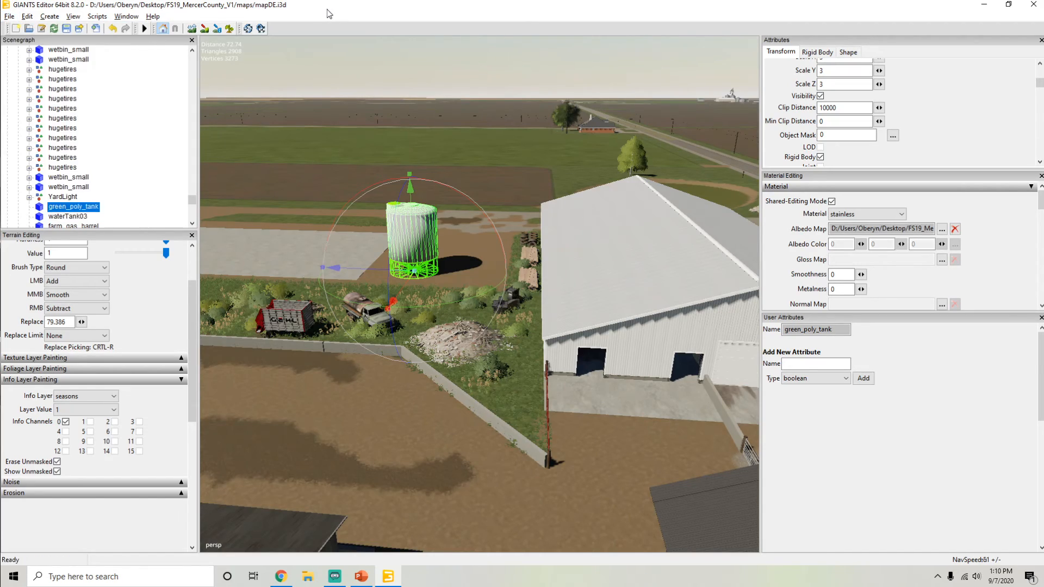
Step: Examine the tank and its red support frame up close and from across the yard
left_click_drag(411, 195, 384, 170, "alt")
scroll(384, 171, "up", 5)
left_click_drag(504, 156, 549, 205, "alt")
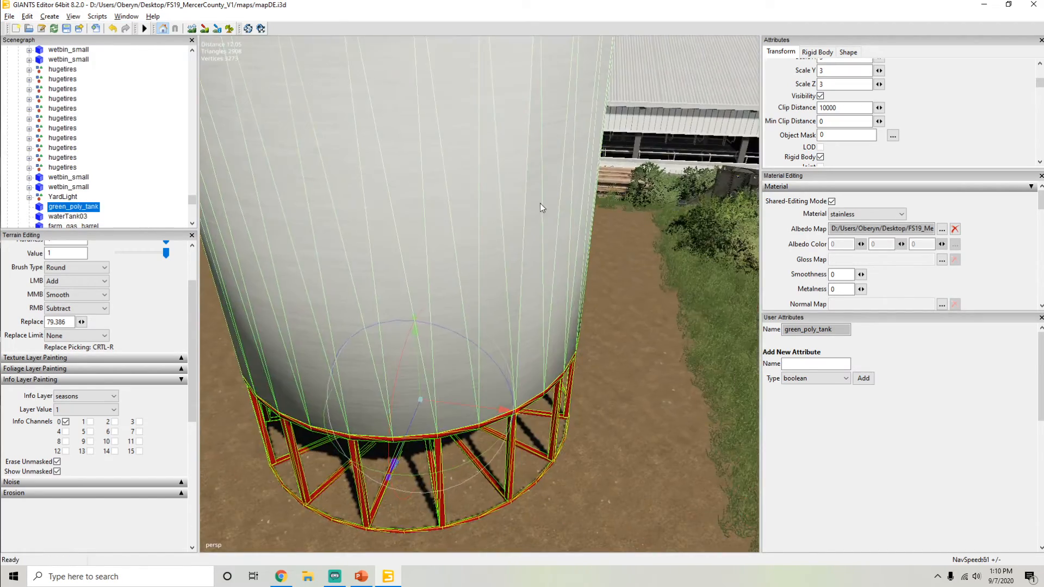
scroll(462, 217, "down", 5)
scroll(459, 217, "up", 4)
mouse_move(459, 217)
left_mouse_down("alt")
mouse_move(435, 204)
mouse_move(490, 207)
mouse_move(452, 212)
left_mouse_up("alt")
scroll(491, 208, "down", 4)
scroll(471, 214, "down", 1)
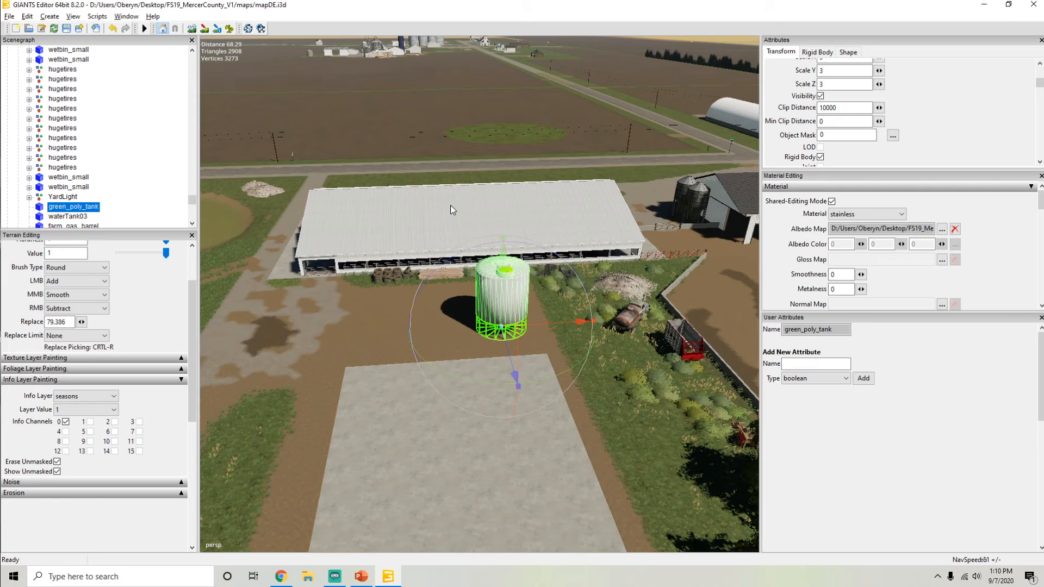
Step: Show the tank's name and translate attributes, enlarge the Attributes area and widen the 3D viewport
scroll(1000, 121, "up", 5)
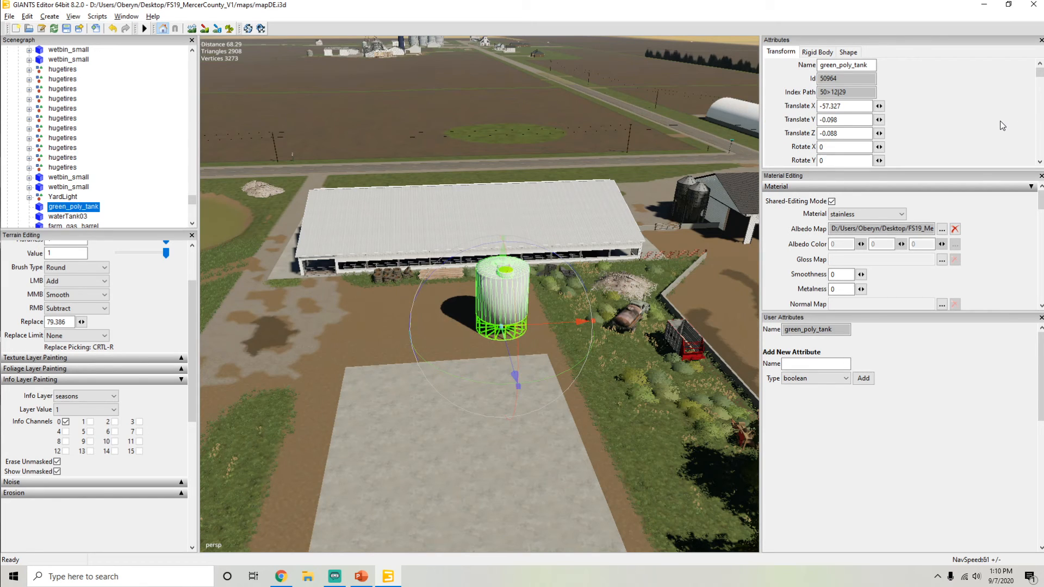
left_click_drag(945, 170, 935, 192)
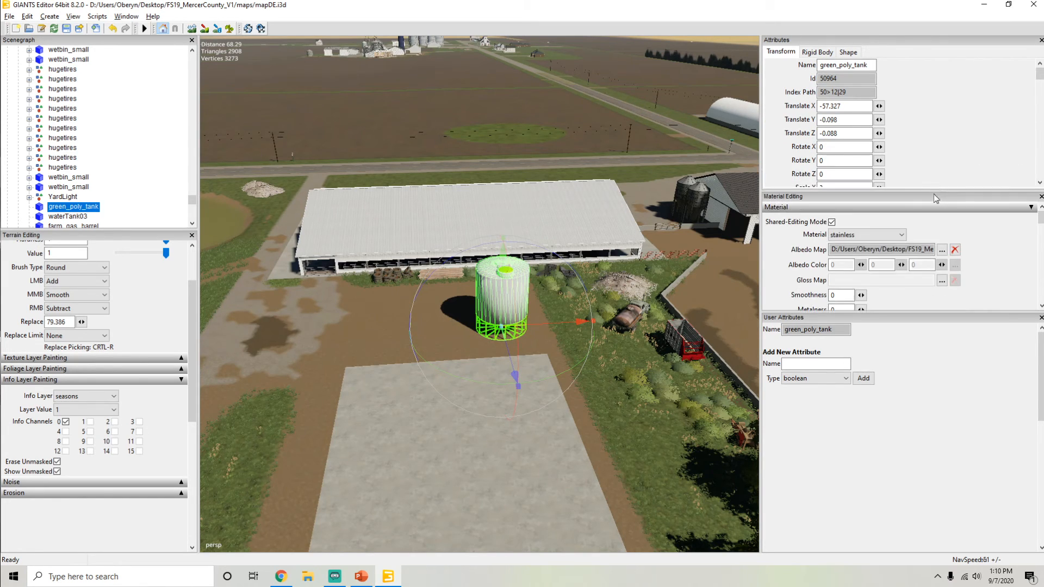
left_click_drag(657, 246, 429, 208, "alt")
left_click_drag(510, 205, 877, 237, "alt")
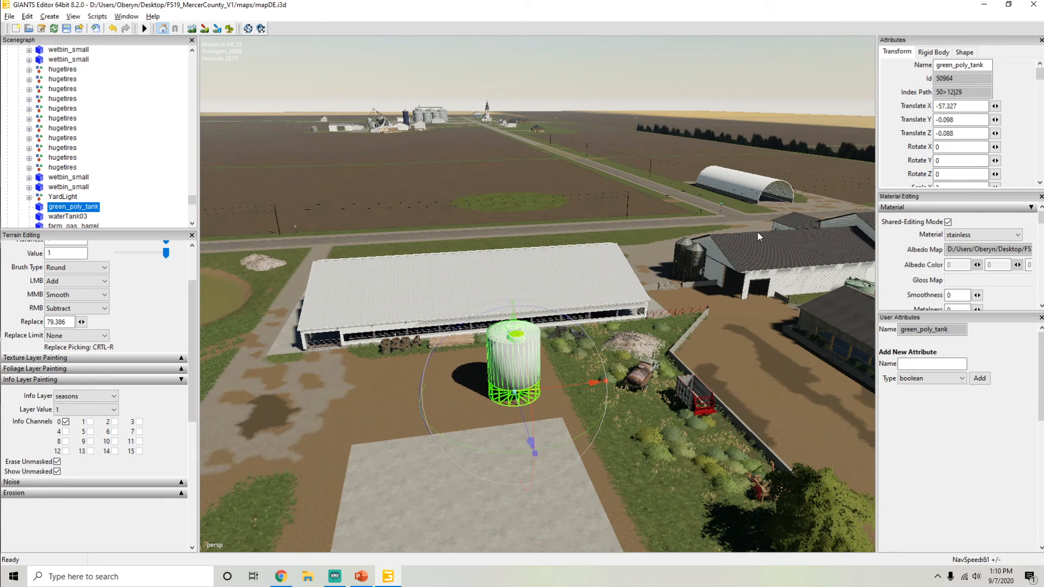
left_click(334, 577)
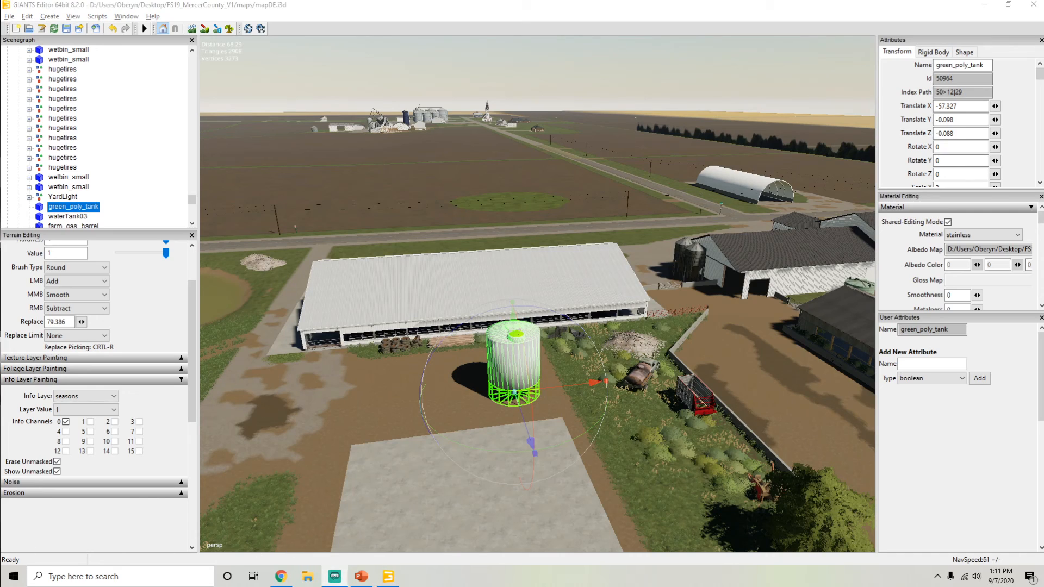